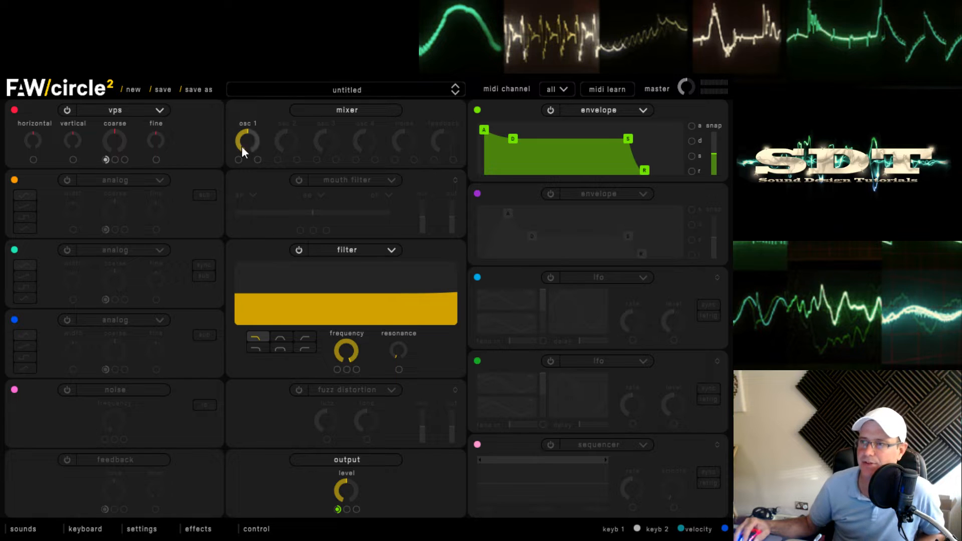
Switch oscillator 1 to the analog type, choose its fourth waveform and raise the width above centre.
click(131, 122)
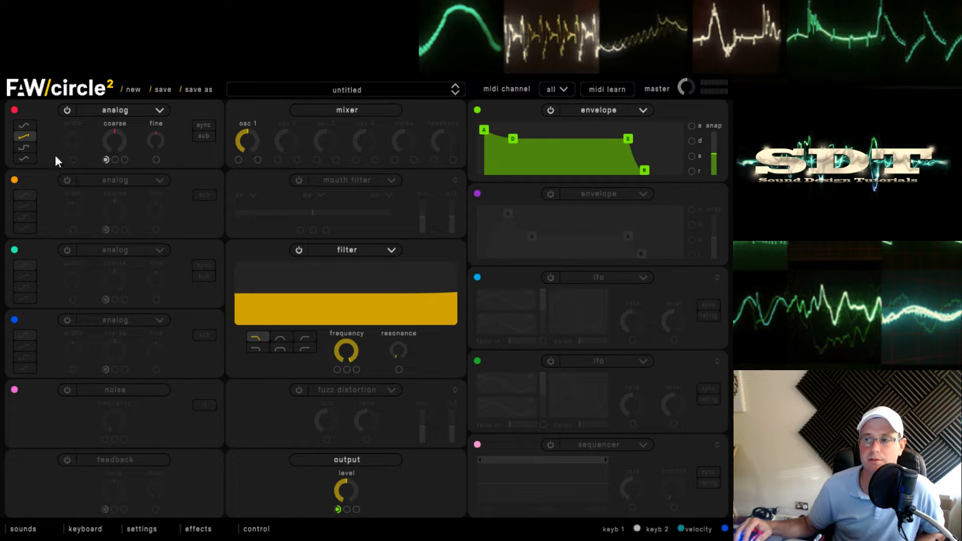
click(23, 147)
click(24, 158)
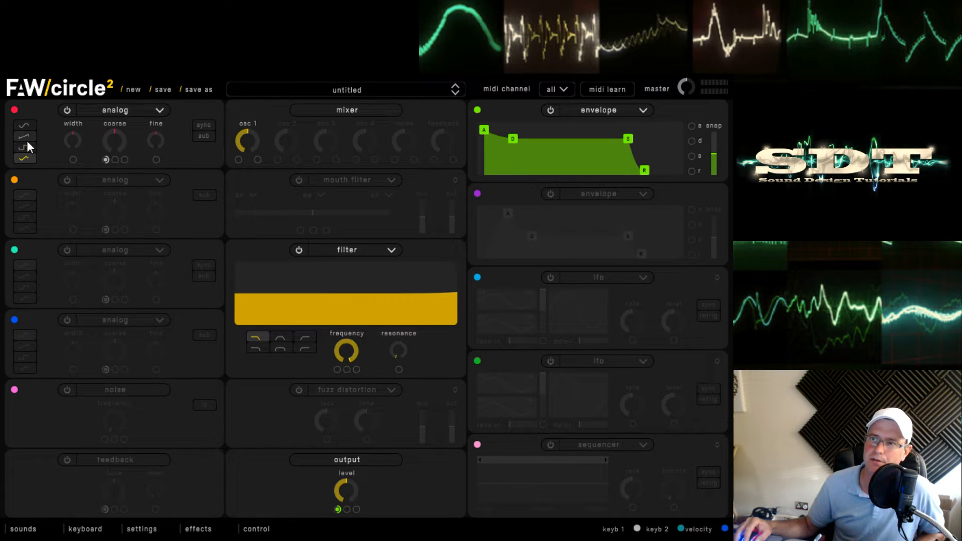
mouse_move(73, 141)
mouse_down()
mouse_move(67, 145)
mouse_move(67, 130)
mouse_up()
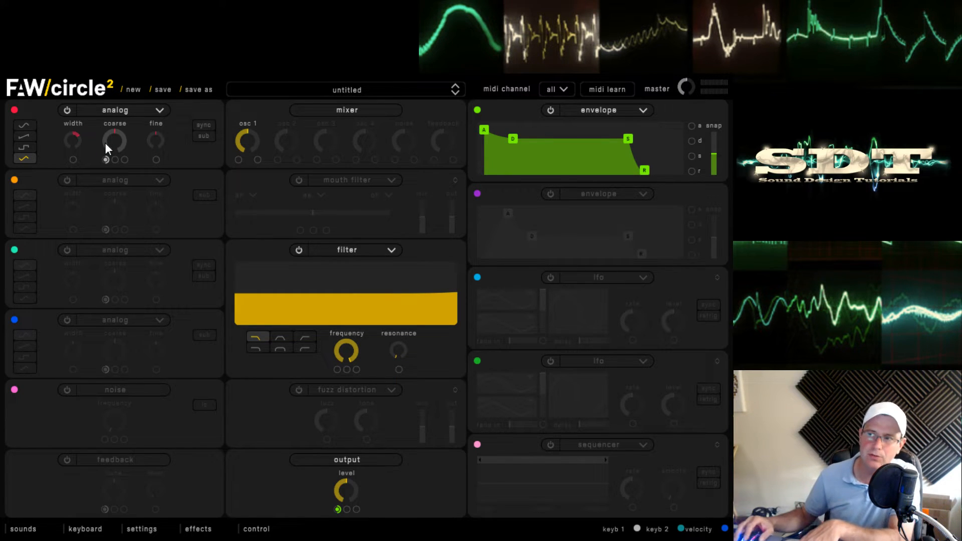
Audition oscillator 1's analog waveforms in order from the first, ending on the fourth one.
click(25, 124)
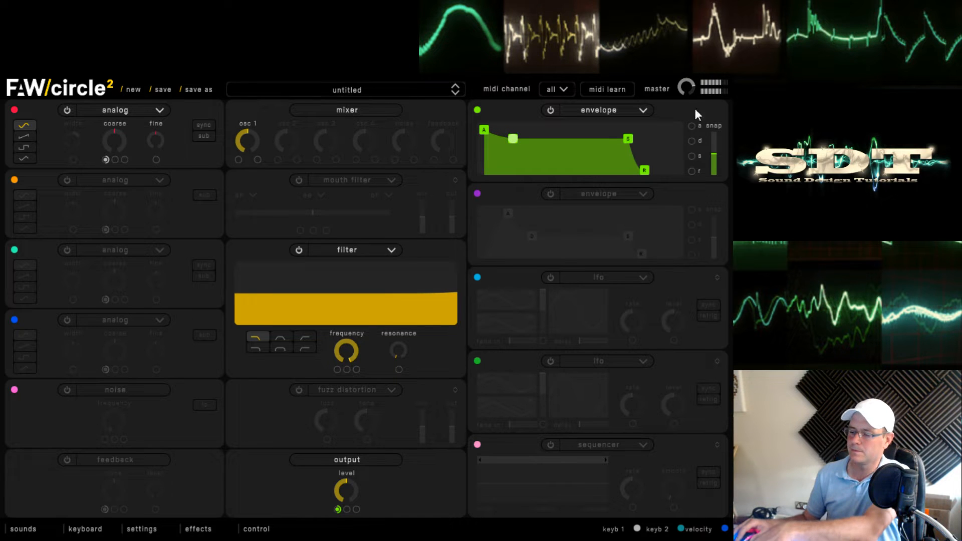
click(24, 136)
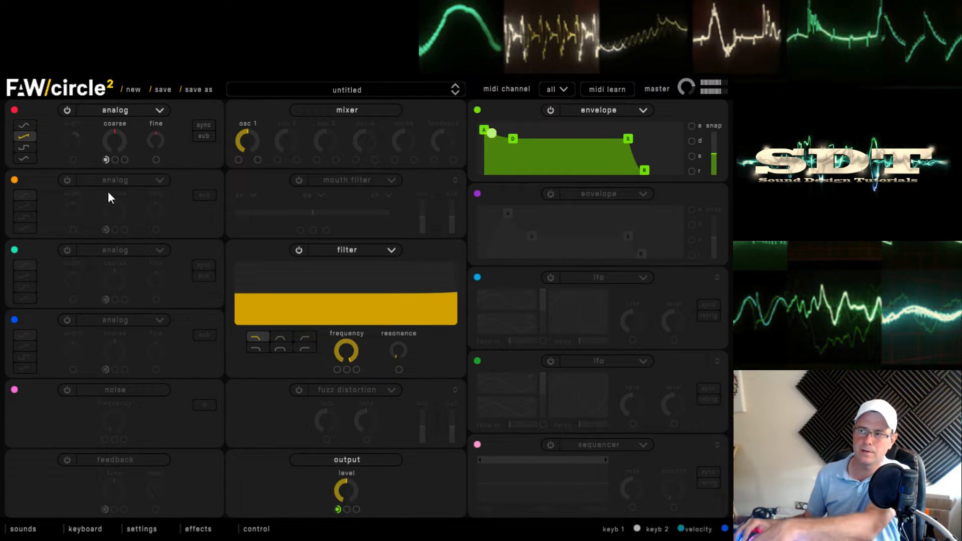
click(28, 147)
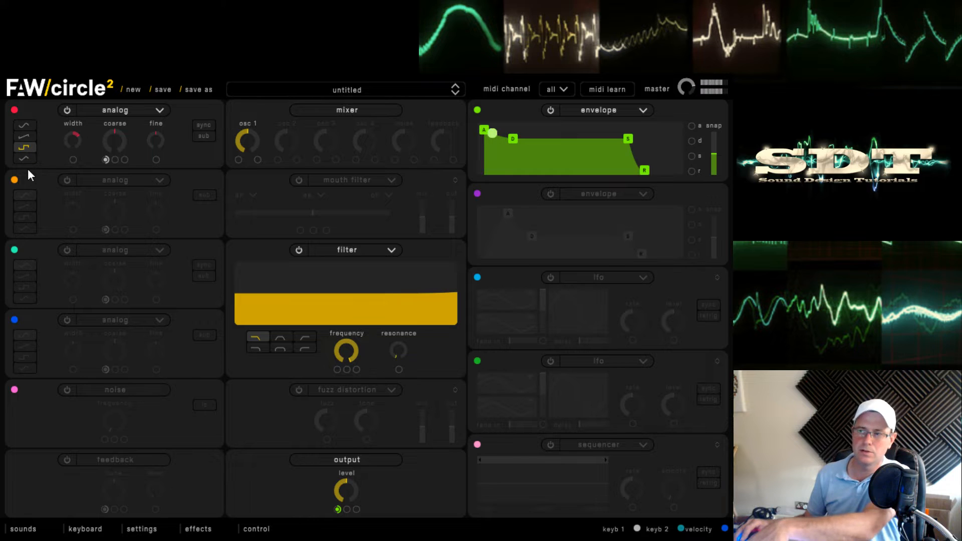
click(29, 161)
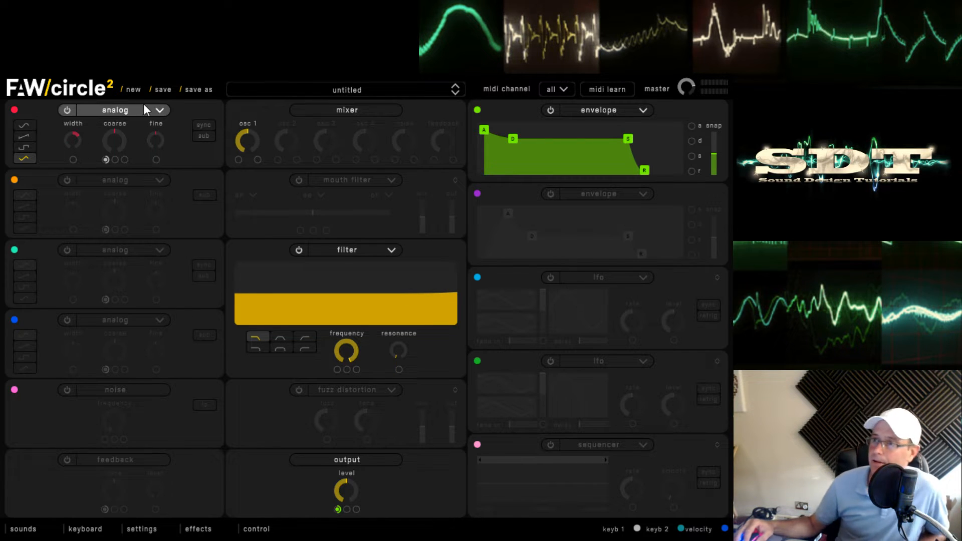
Switch oscillator 1 to the wavetable type and set its first waveform to 44 copenhagen.
click(144, 139)
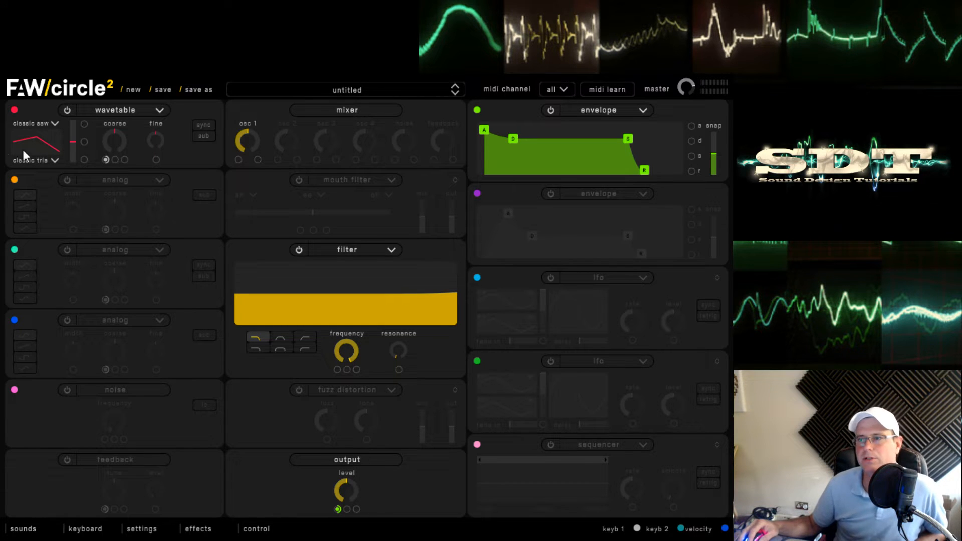
click(45, 125)
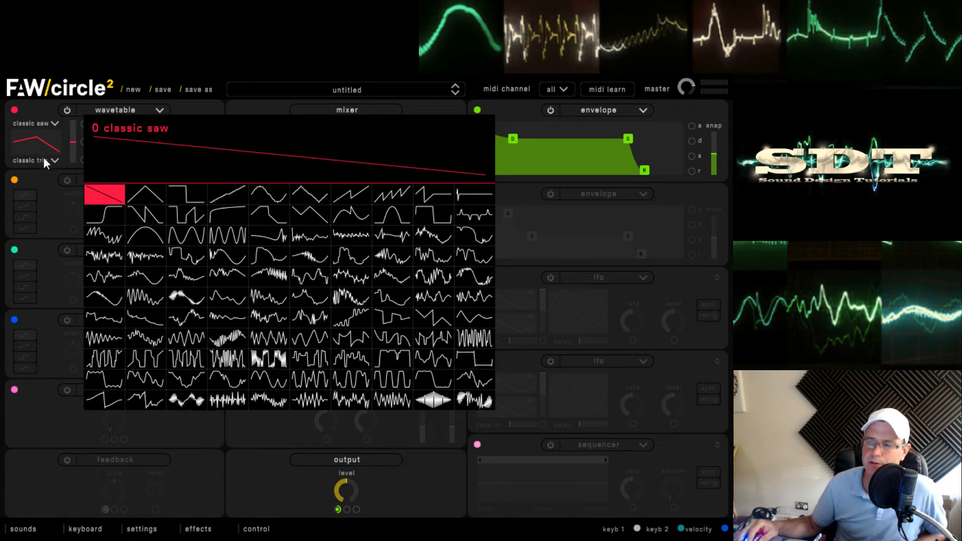
click(50, 123)
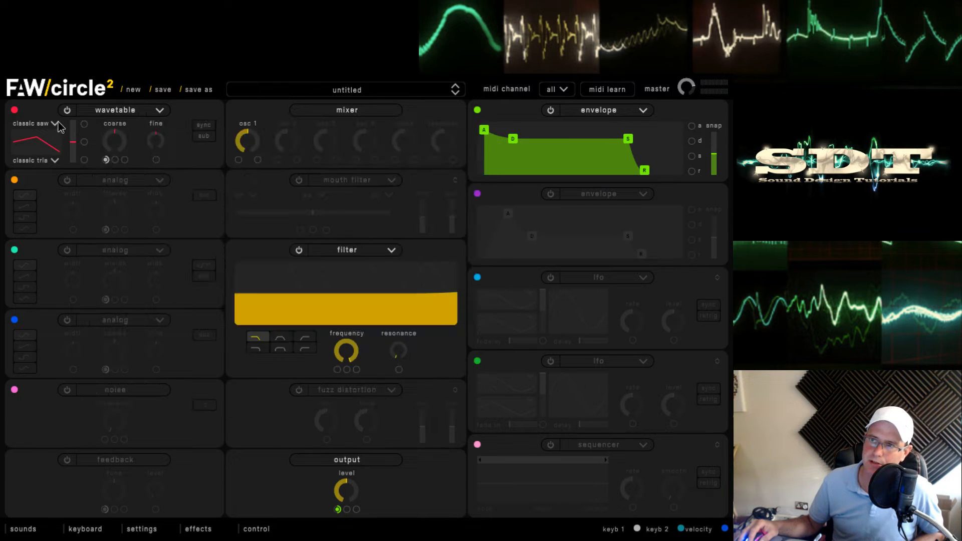
click(35, 122)
click(52, 162)
click(50, 160)
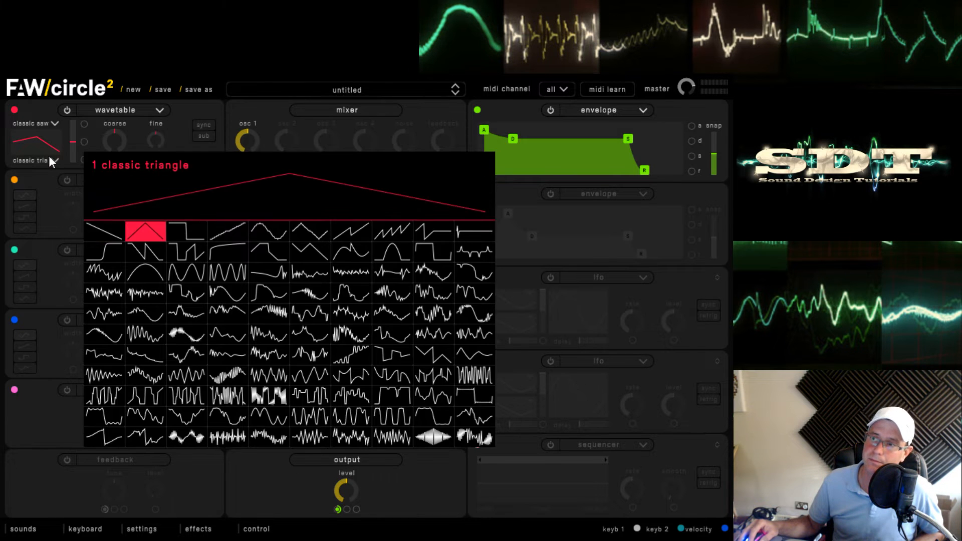
double_click(44, 125)
click(44, 165)
click(52, 126)
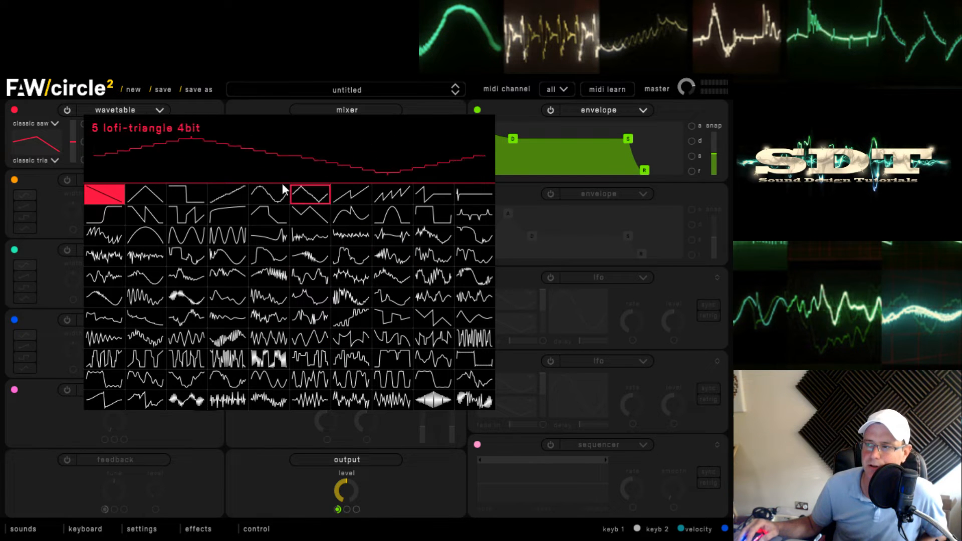
click(273, 275)
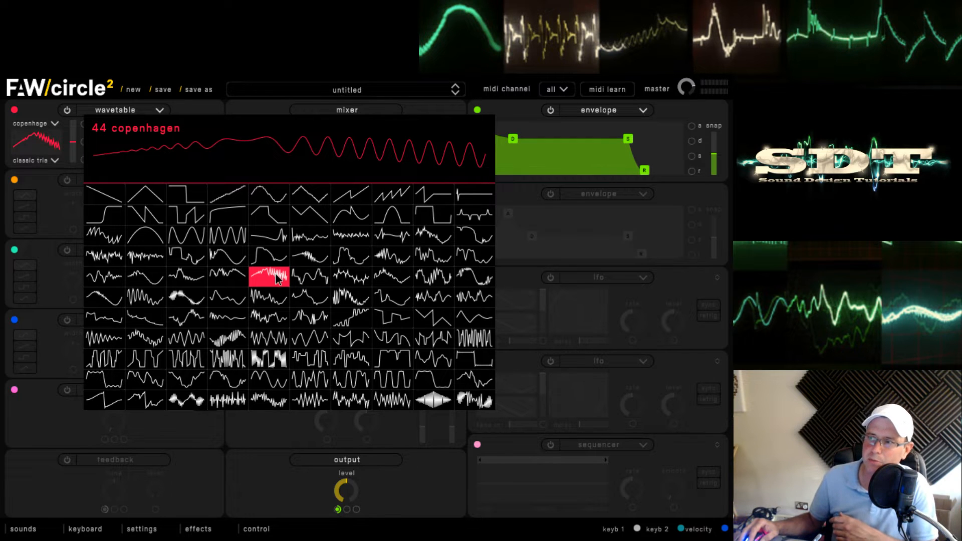
click(57, 174)
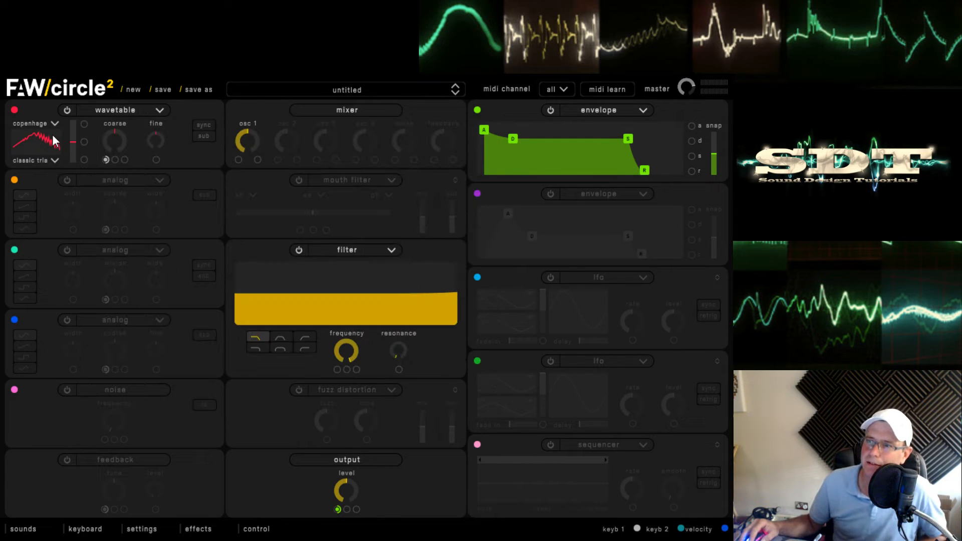
Sweep the wavetable cross fade fully down to the classic triangle and back fully up to copenhagen.
drag(71, 147, 78, 207)
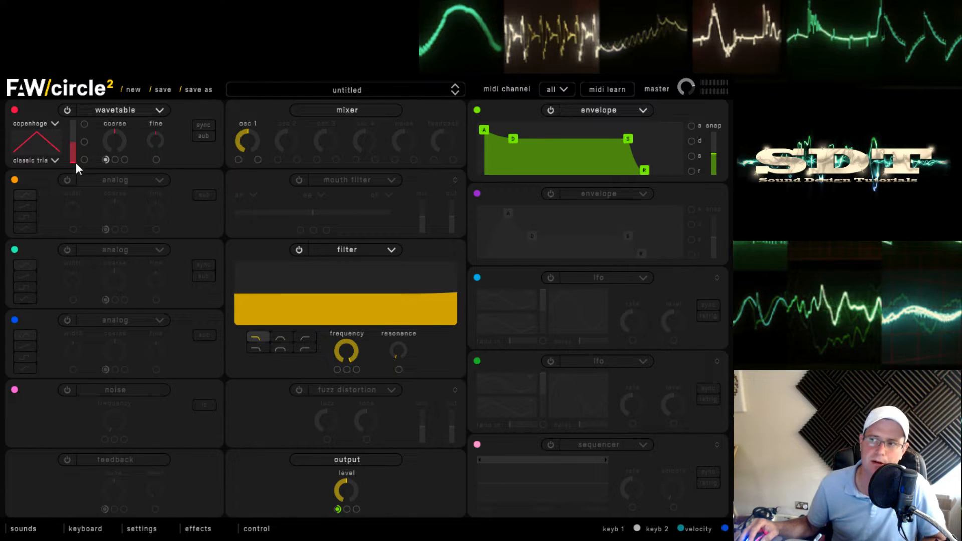
mouse_move(76, 162)
mouse_down()
mouse_move(76, 110)
mouse_move(83, 204)
mouse_move(81, 82)
mouse_move(73, 202)
mouse_move(86, 96)
mouse_move(90, 174)
mouse_move(81, 151)
mouse_up()
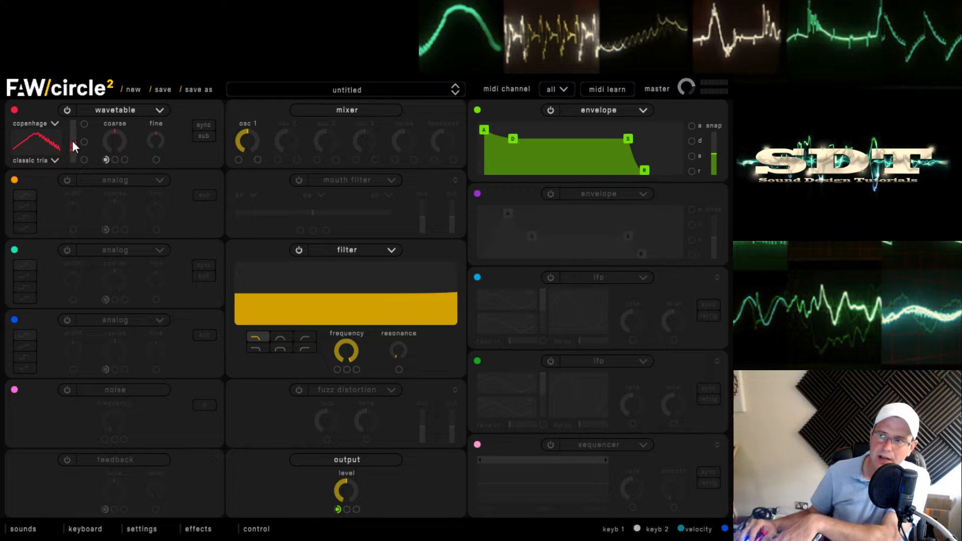
drag(72, 142, 76, 93)
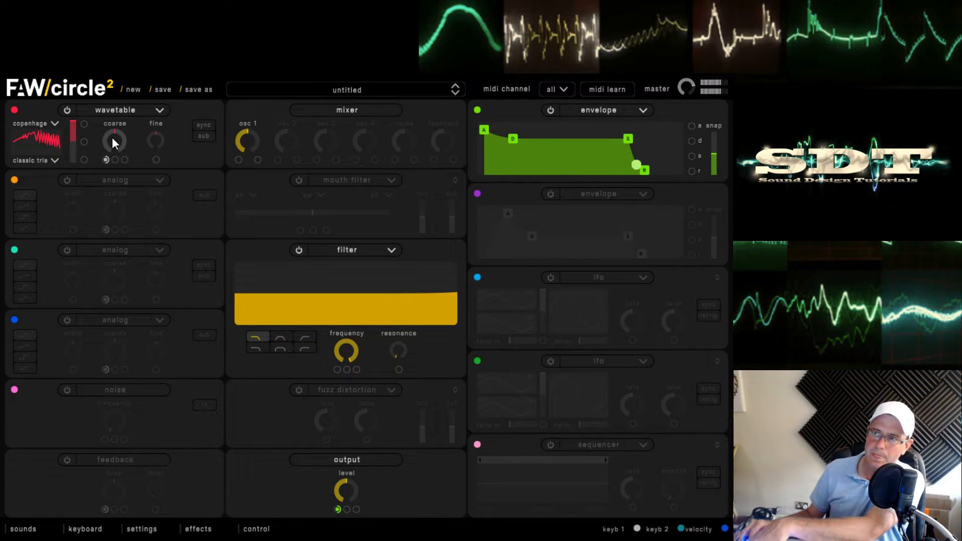
Set oscillator 1's coarse tune to -23 semitones and lower the cross fade towards the classic triangle.
drag(113, 138, 124, 219)
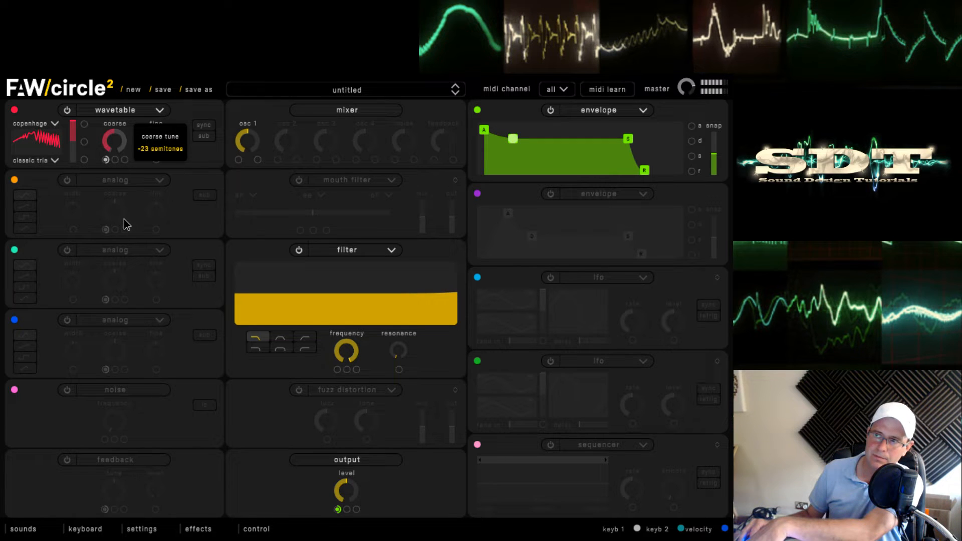
mouse_move(75, 163)
mouse_down()
mouse_move(75, 138)
mouse_move(74, 153)
mouse_up()
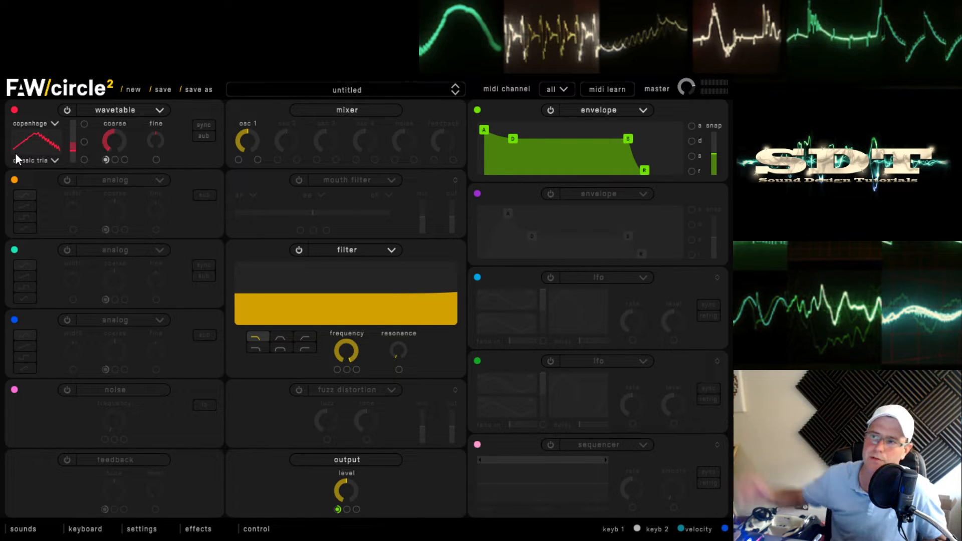
Look through the waveforms available for both of oscillator 1's wavetable slots.
click(53, 156)
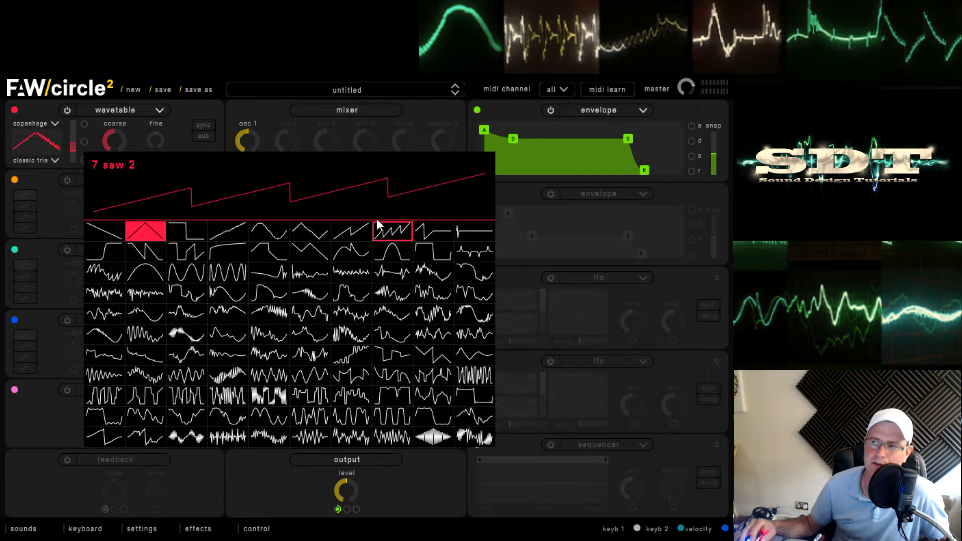
click(295, 202)
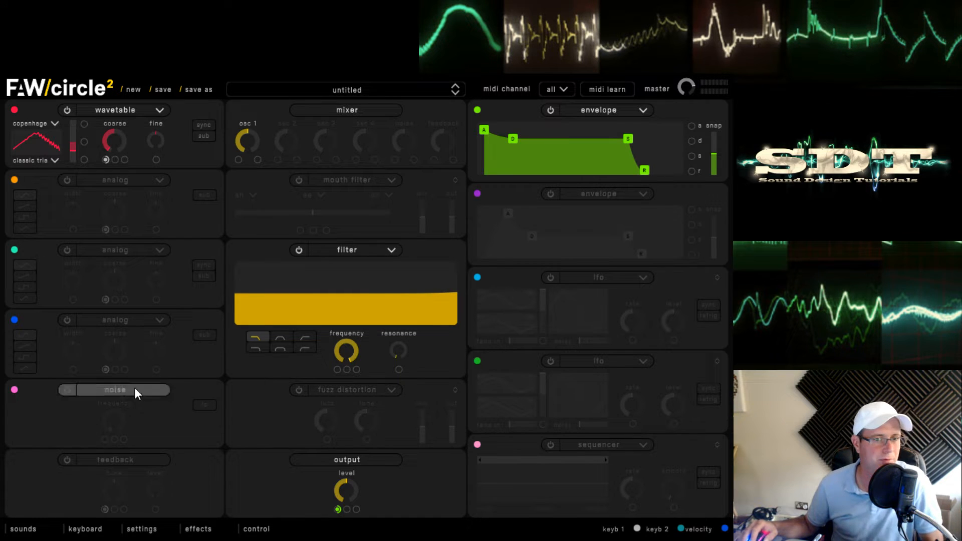
click(43, 125)
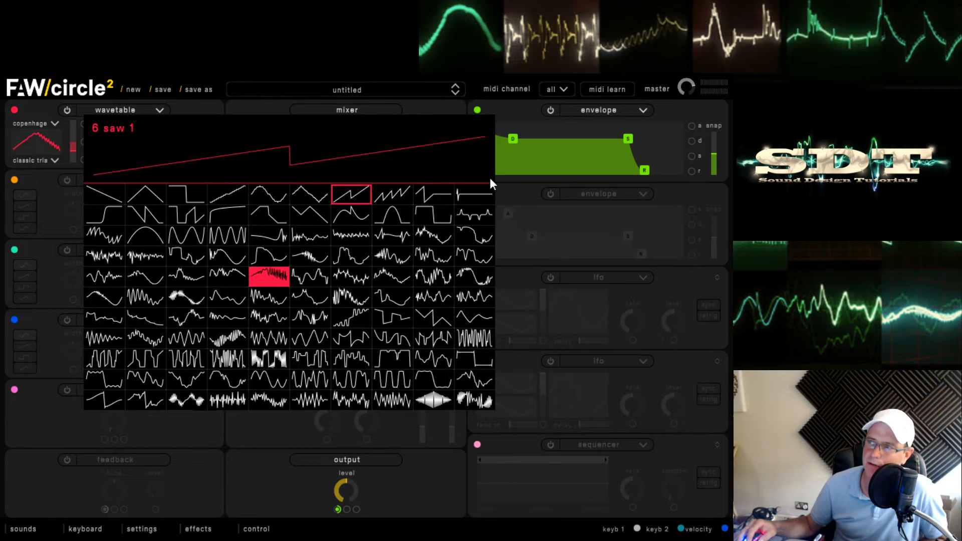
click(32, 144)
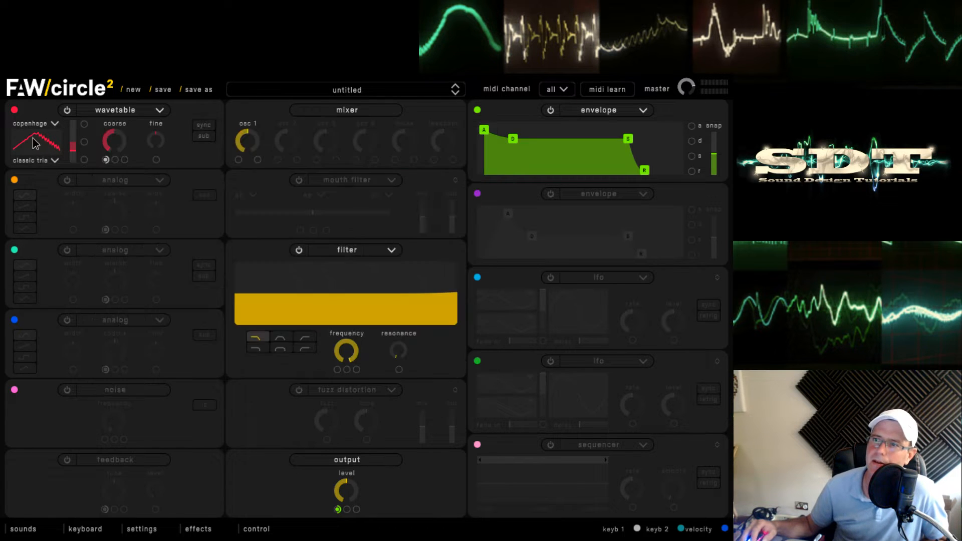
Set the wavetable cross fade to 1.000 and look through the second slot's waveforms.
drag(70, 145, 71, 123)
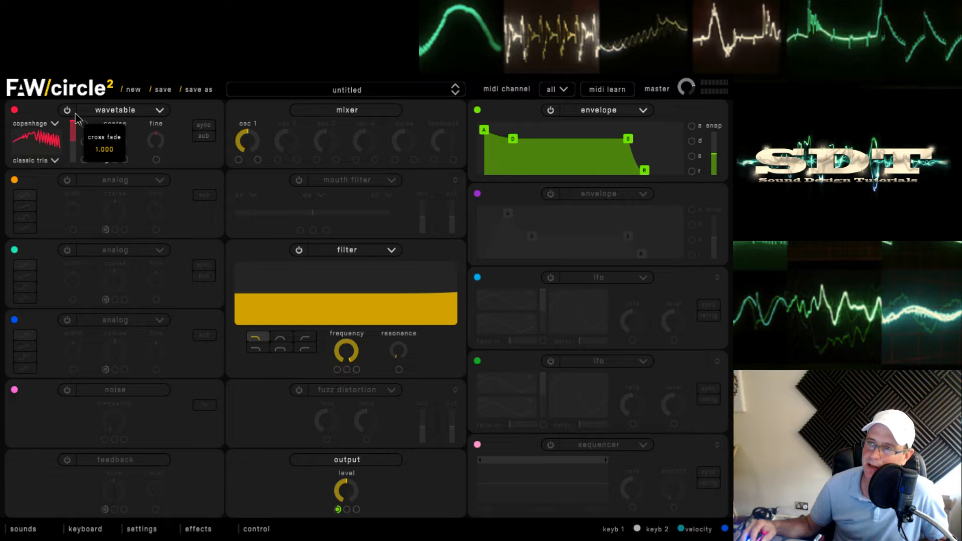
click(52, 123)
click(53, 160)
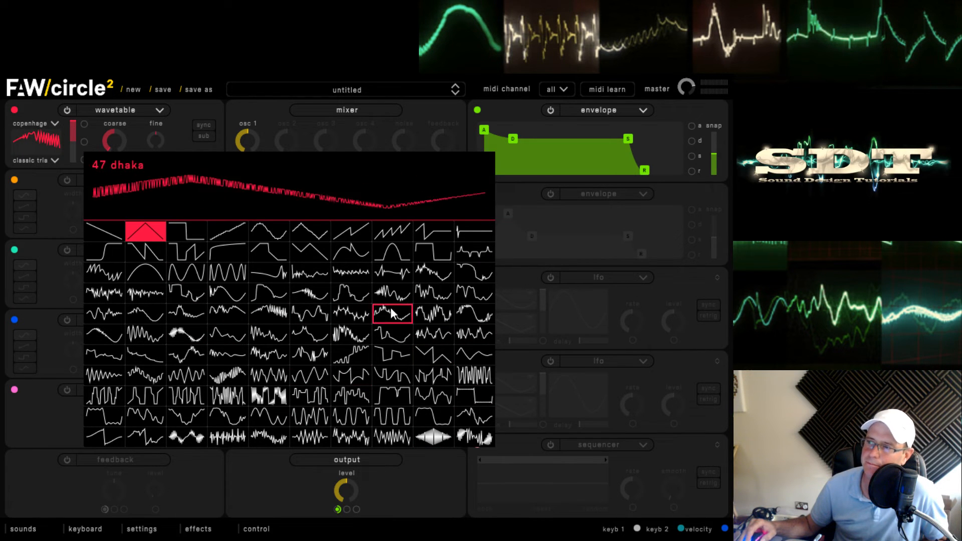
mouse_move(75, 143)
mouse_down()
mouse_move(78, 164)
mouse_move(79, 127)
mouse_up()
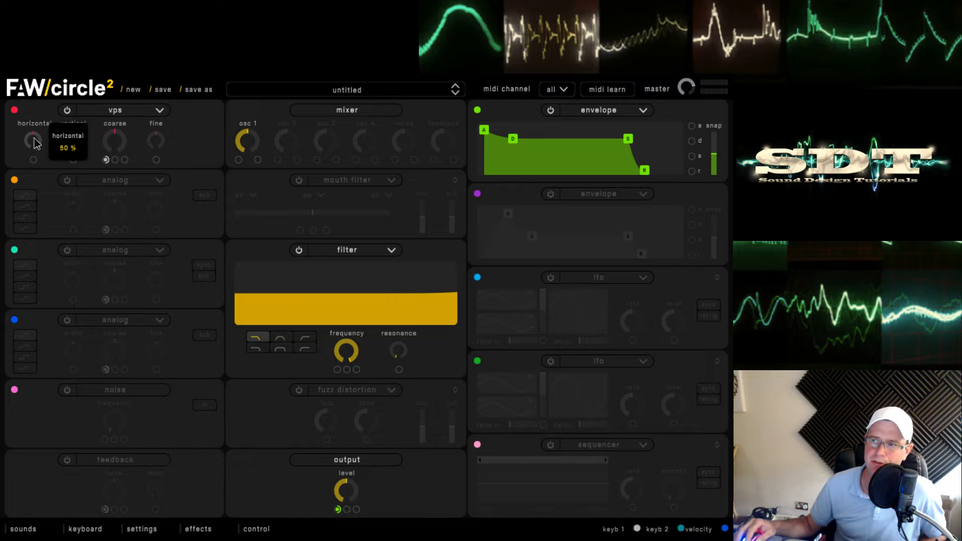
Sweep the vps oscillator's horizontal amount up and down, leaving it above centre.
drag(76, 137, 76, 154)
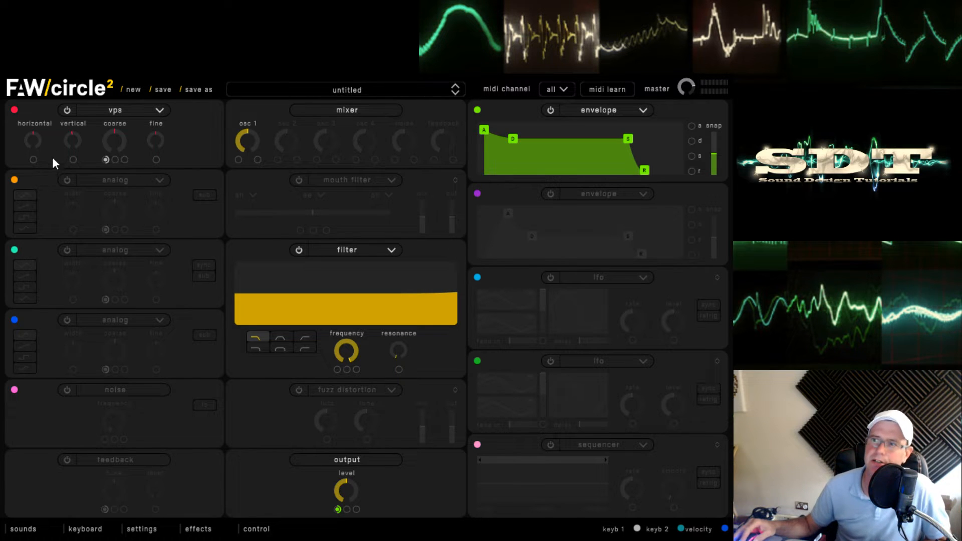
mouse_move(38, 142)
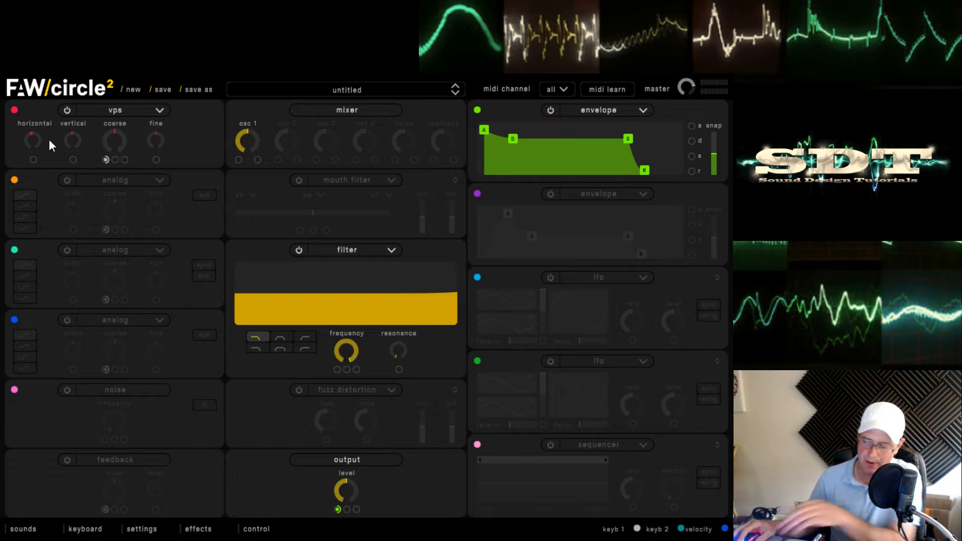
mouse_move(40, 137)
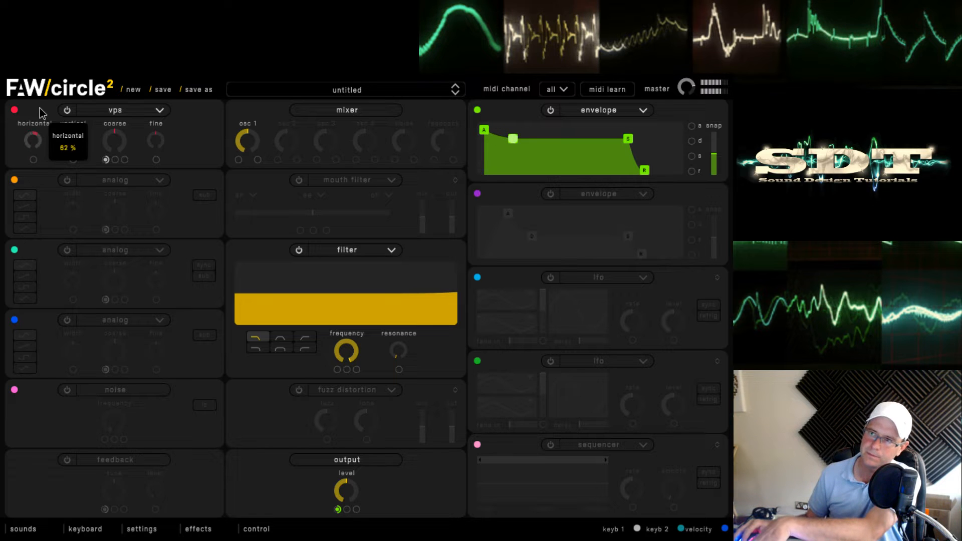
drag(40, 75, 21, 124)
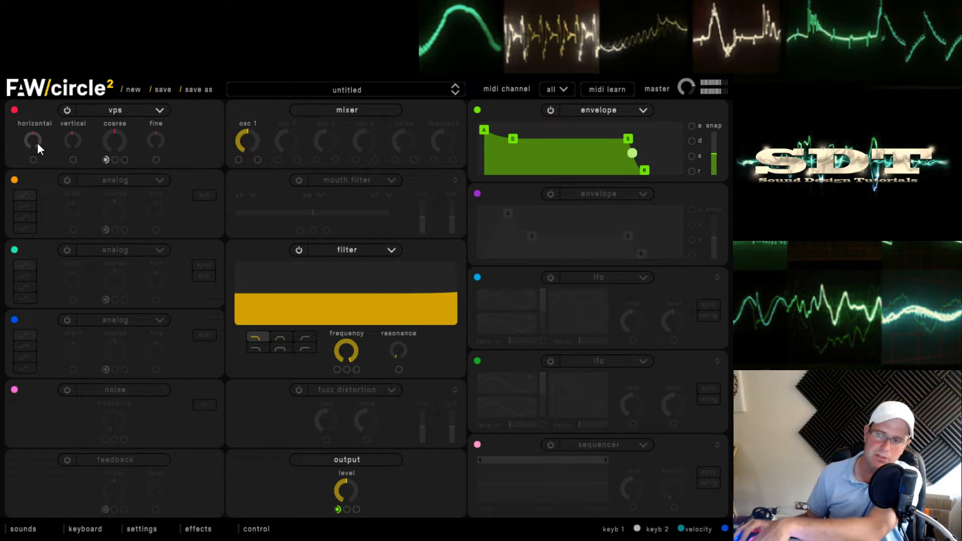
drag(37, 143, 47, 125)
drag(46, 159, 49, 196)
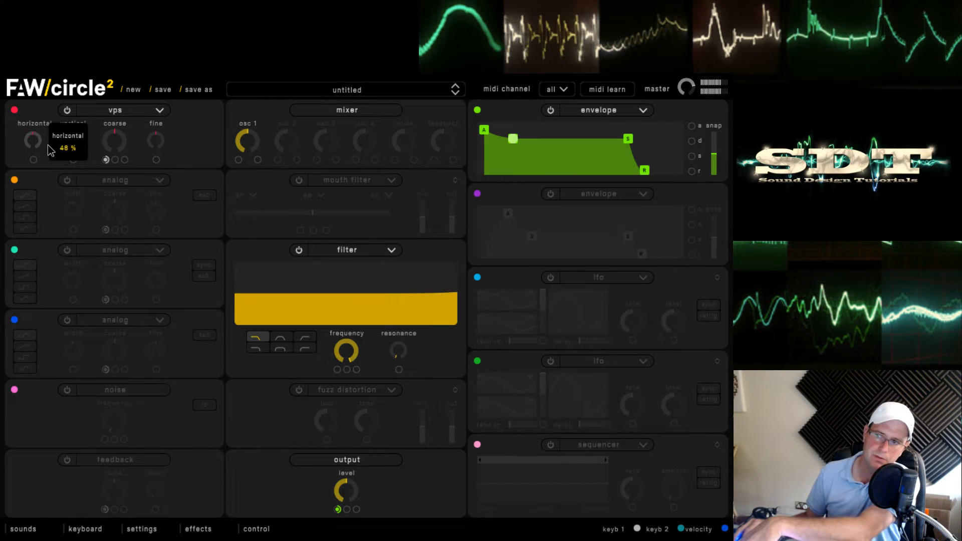
drag(47, 146, 29, 130)
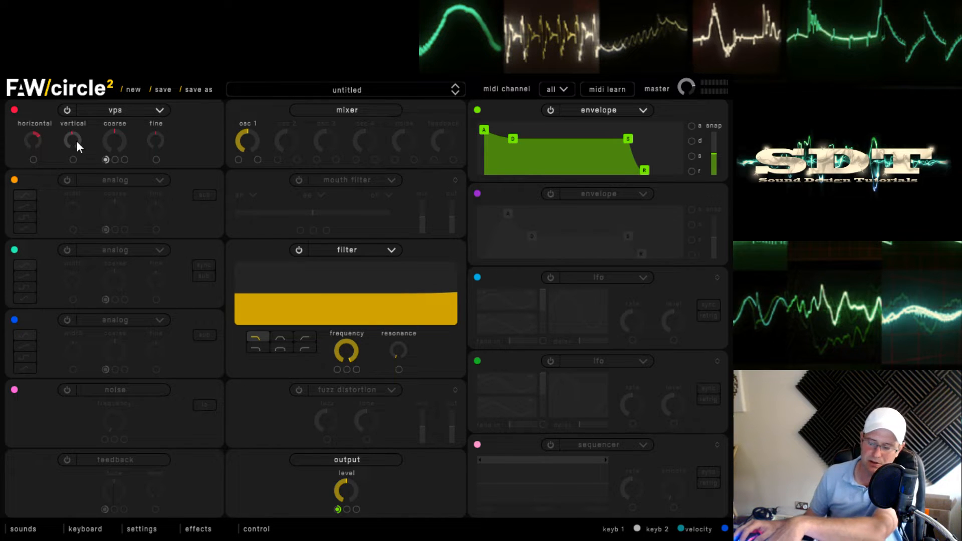
Lower the vps oscillator's vertical amount and return both horizontal and vertical to about centre.
drag(76, 142, 82, 175)
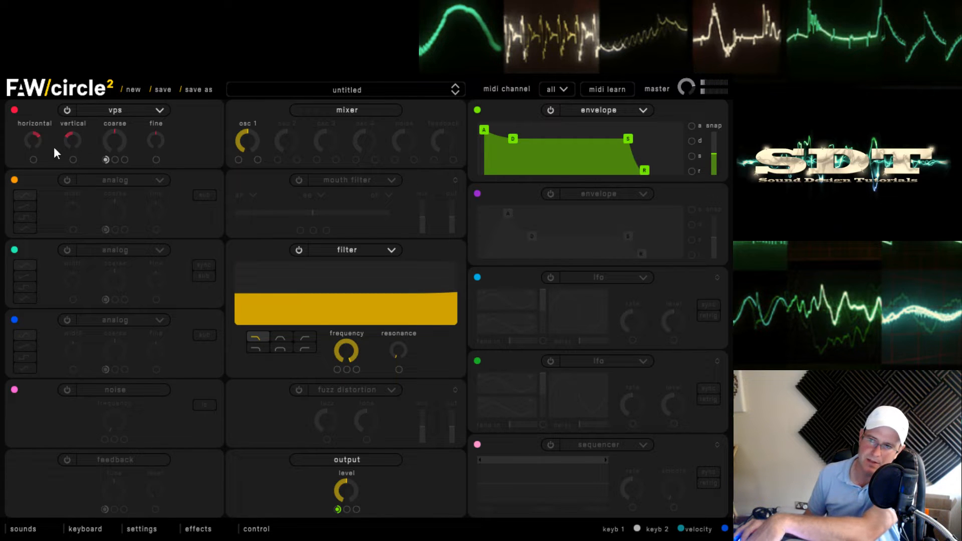
drag(37, 137, 45, 169)
click(76, 138)
drag(73, 140, 77, 120)
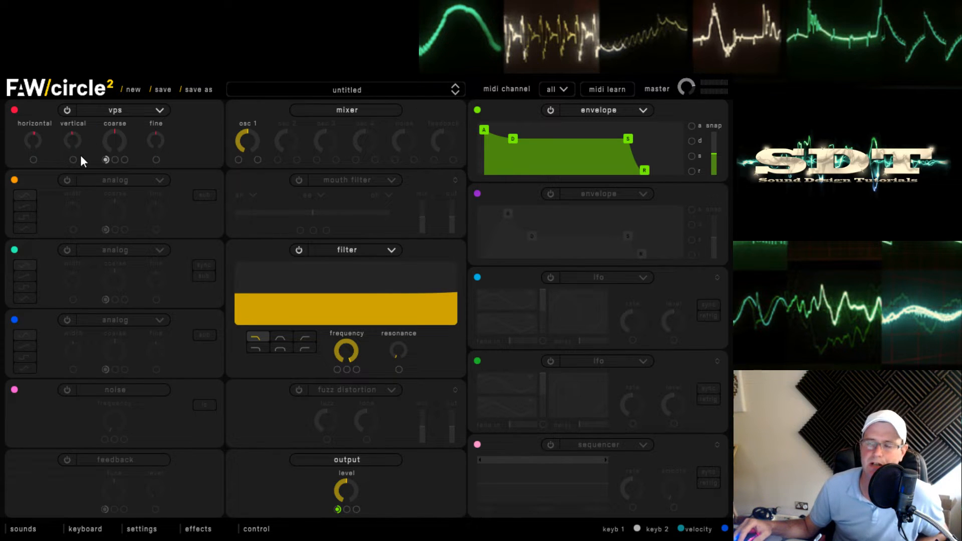
mouse_move(80, 146)
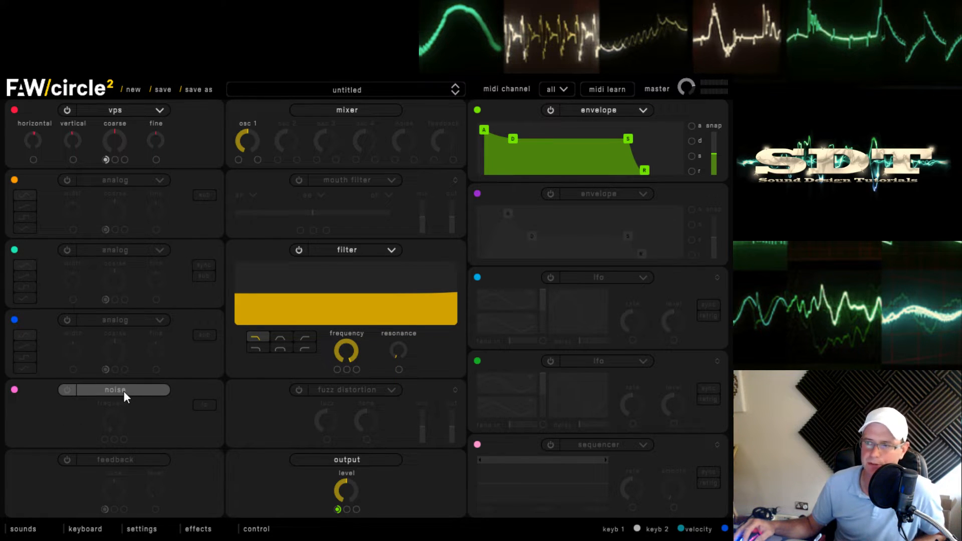
Enable the noise generator in place of oscillator 1, raising its frequency and its level in the mixer.
click(71, 389)
click(68, 110)
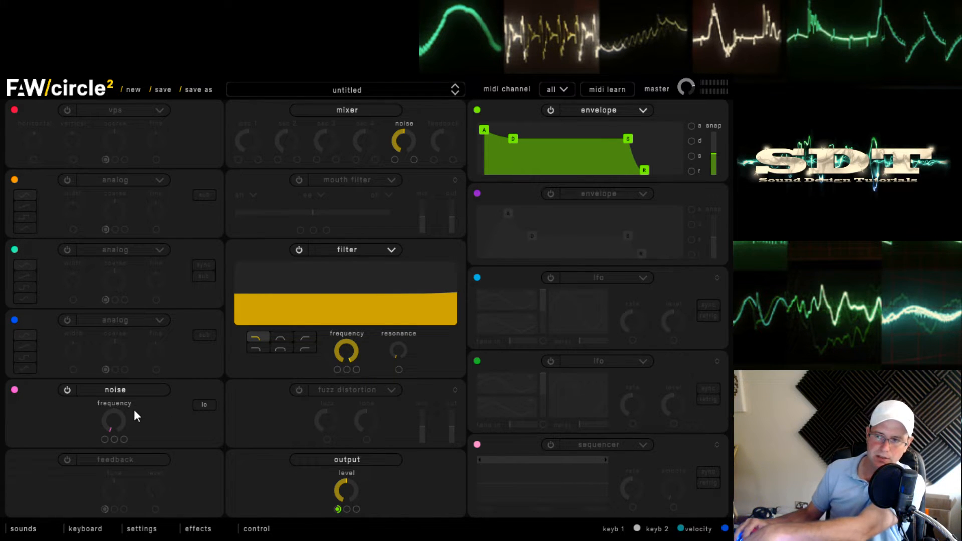
drag(115, 420, 117, 385)
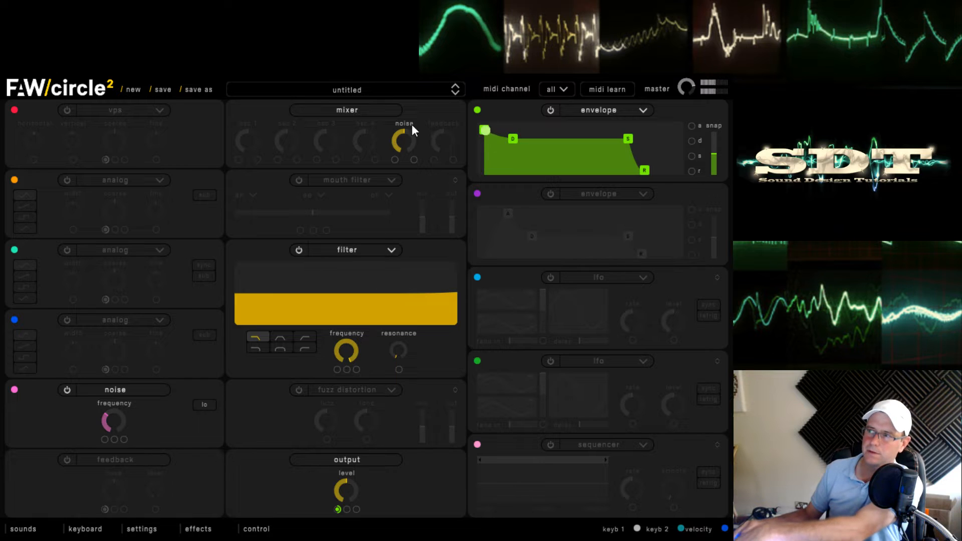
drag(410, 137, 414, 89)
Sweep the noise frequency up to maximum and back down somewhat, and switch the noise mode to hi.
drag(119, 417, 125, 313)
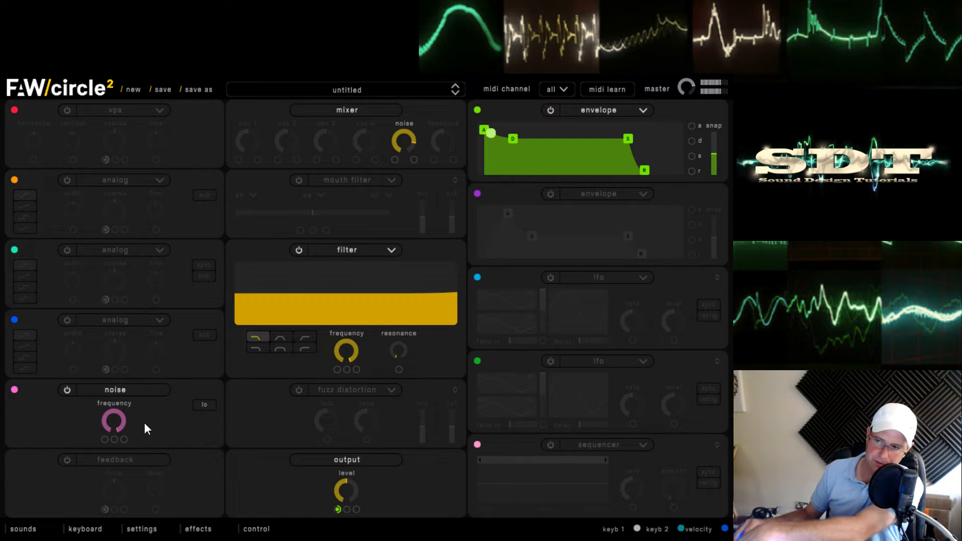
drag(112, 415, 142, 430)
click(199, 408)
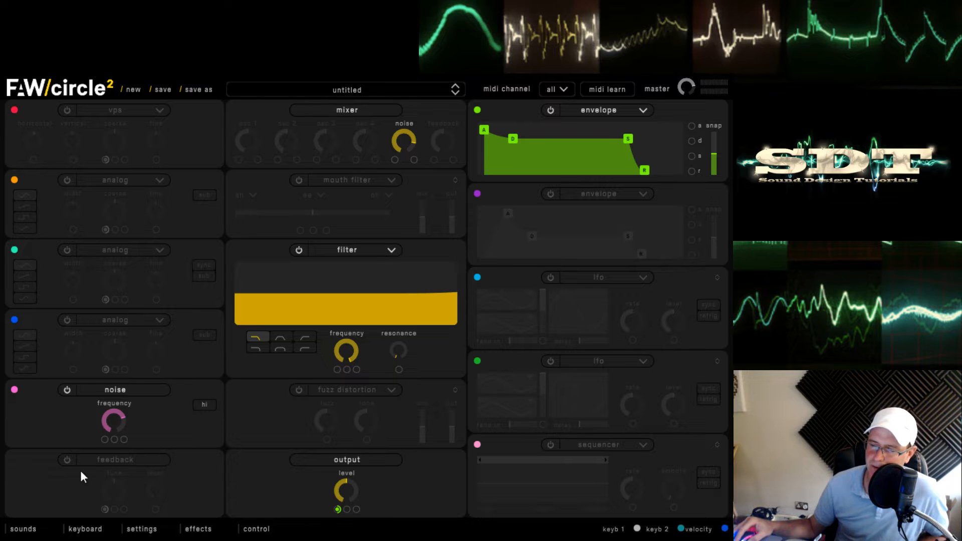
Switch the noise generator off and enable oscillator 1 together with feedback.
click(66, 390)
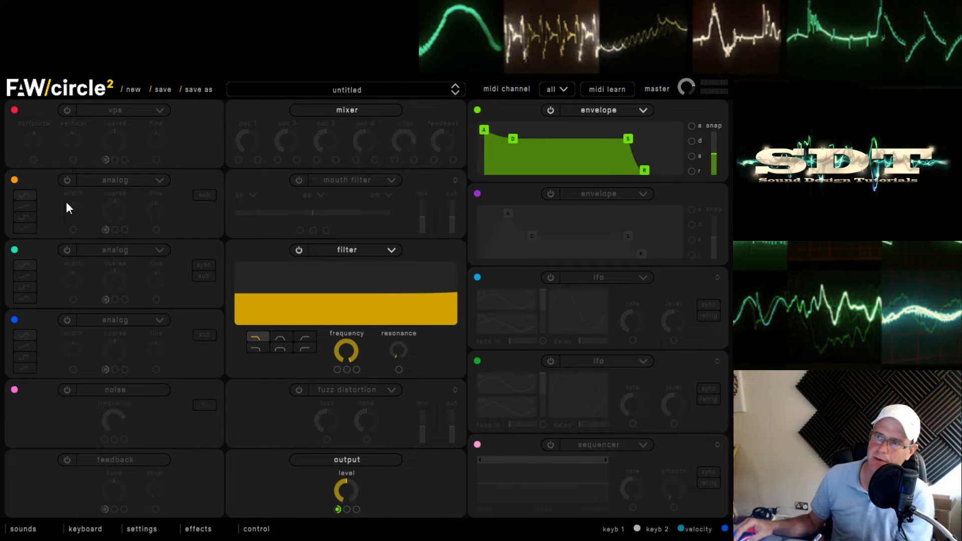
click(67, 111)
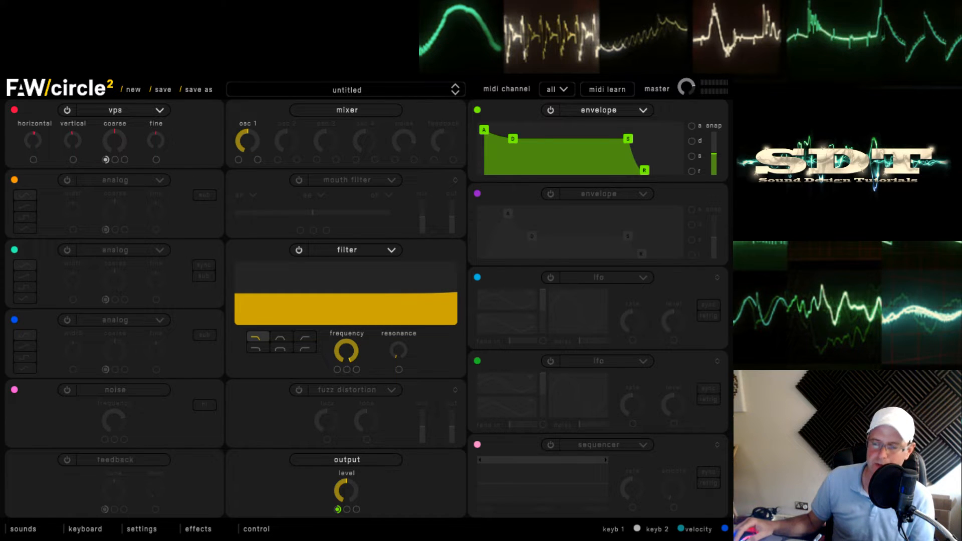
click(70, 461)
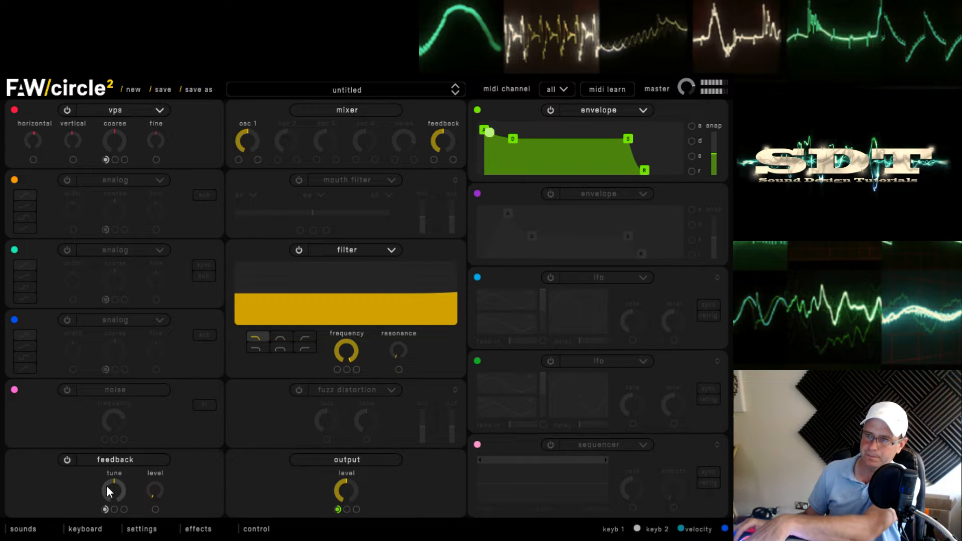
Sweep the feedback's tune and level up and down, return the tune to centre, and switch feedback off.
mouse_move(115, 495)
scroll(115, 493, up, 3)
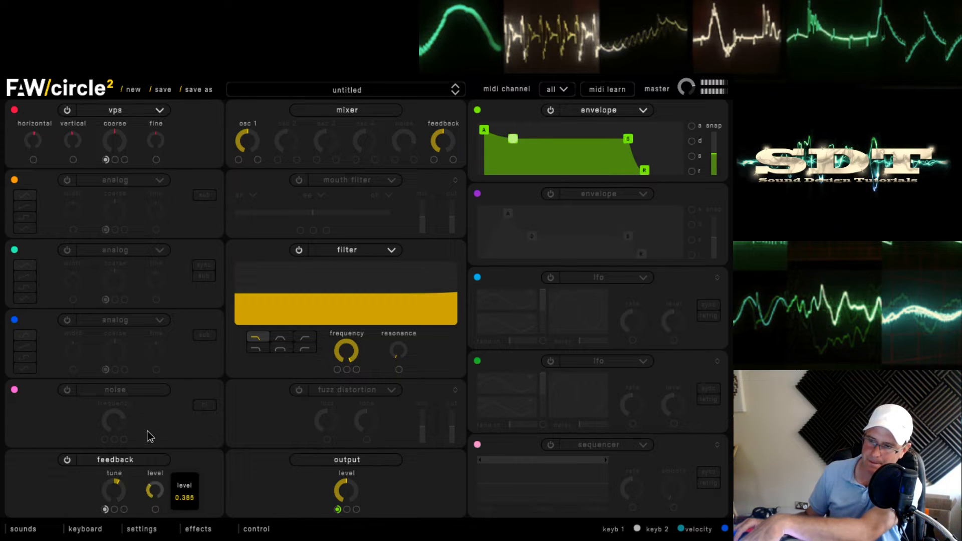
drag(125, 490, 122, 540)
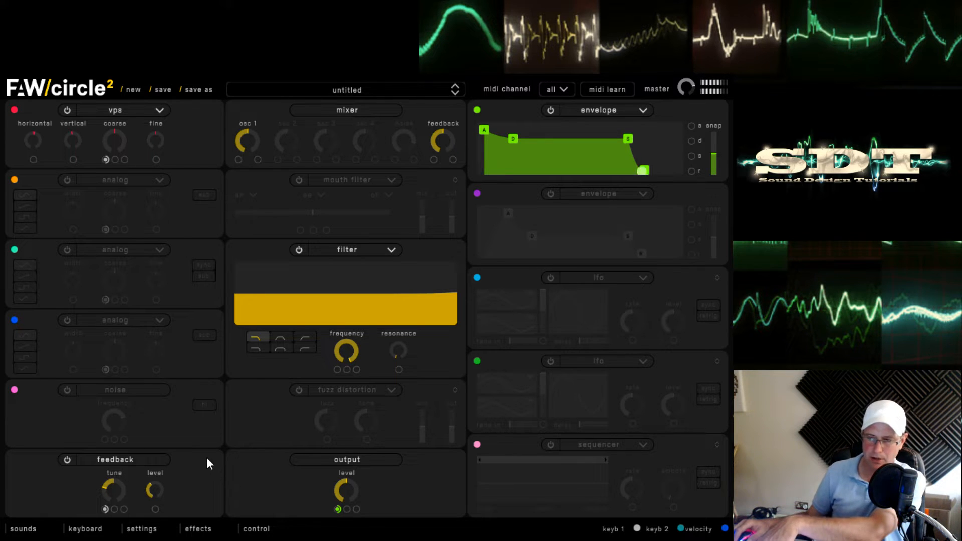
drag(158, 496, 177, 414)
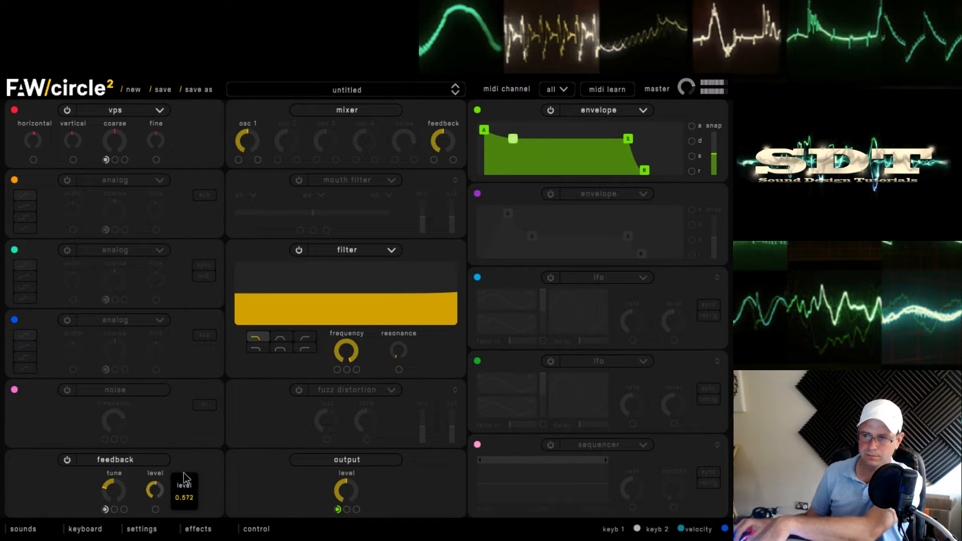
drag(122, 491, 130, 399)
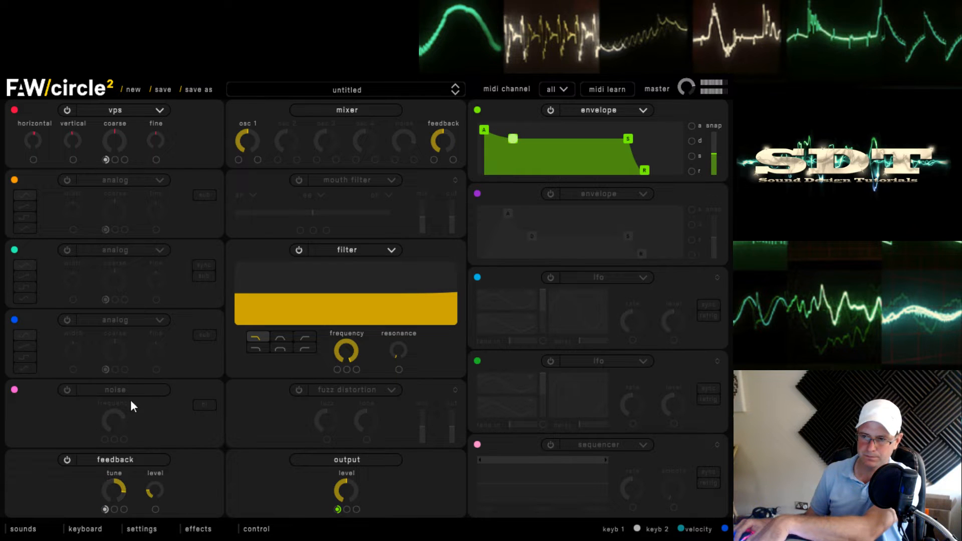
mouse_move(118, 494)
mouse_down()
mouse_move(120, 528)
mouse_move(120, 494)
mouse_up()
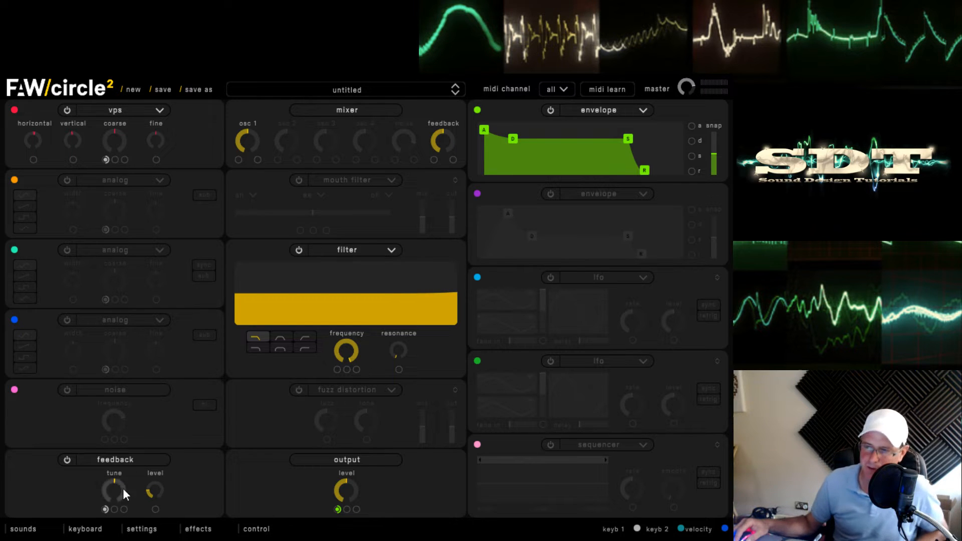
click(67, 459)
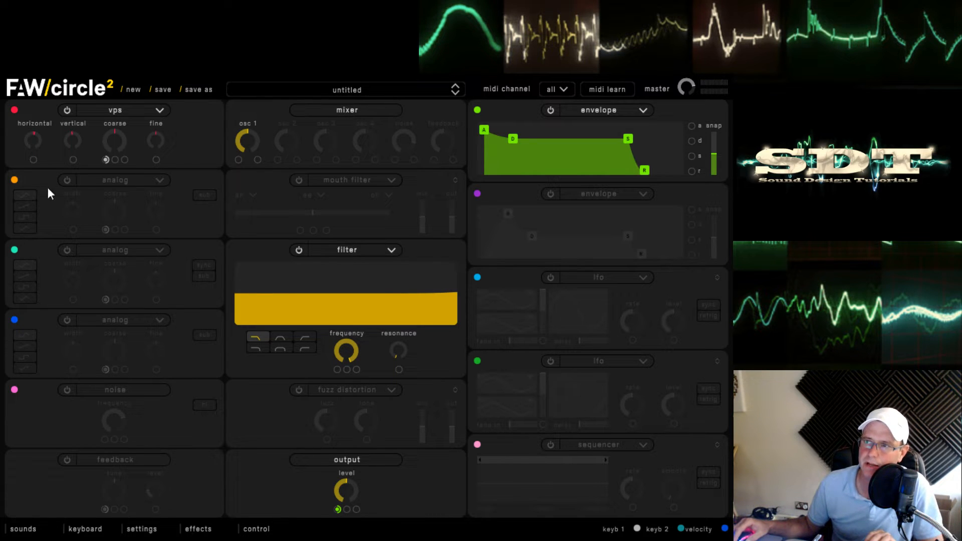
Enable oscillator 2, noise and feedback in turn to show their mixer levels, and switch all three off again.
click(67, 180)
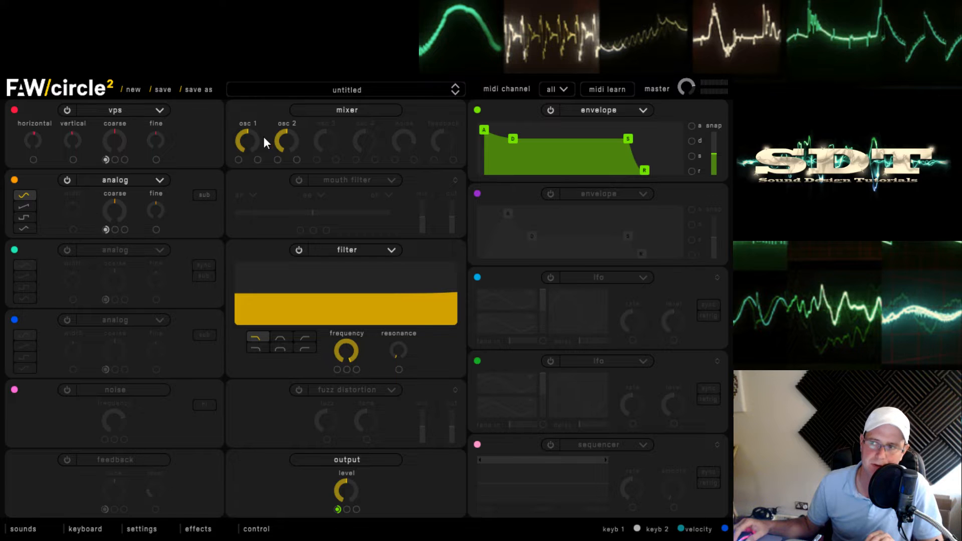
drag(291, 144, 294, 122)
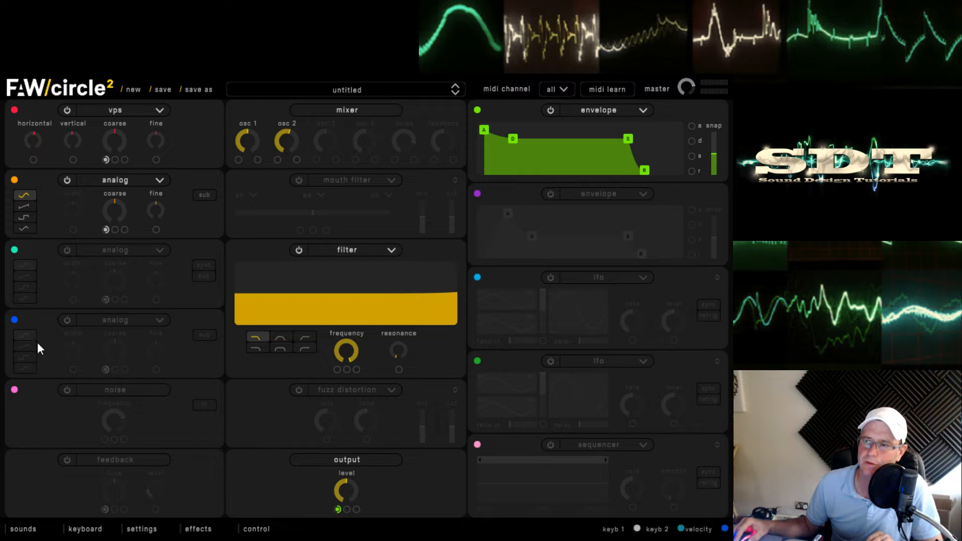
click(65, 388)
click(66, 460)
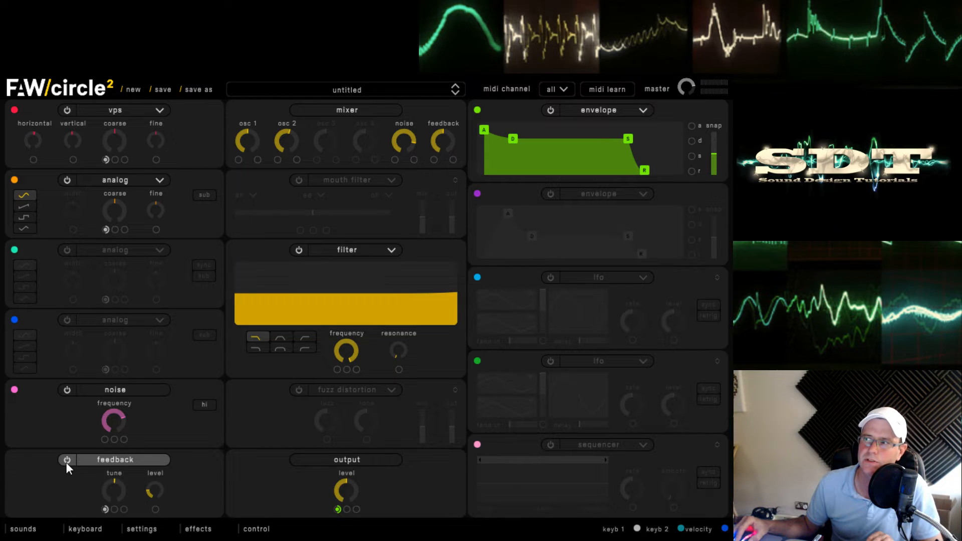
click(67, 461)
click(66, 390)
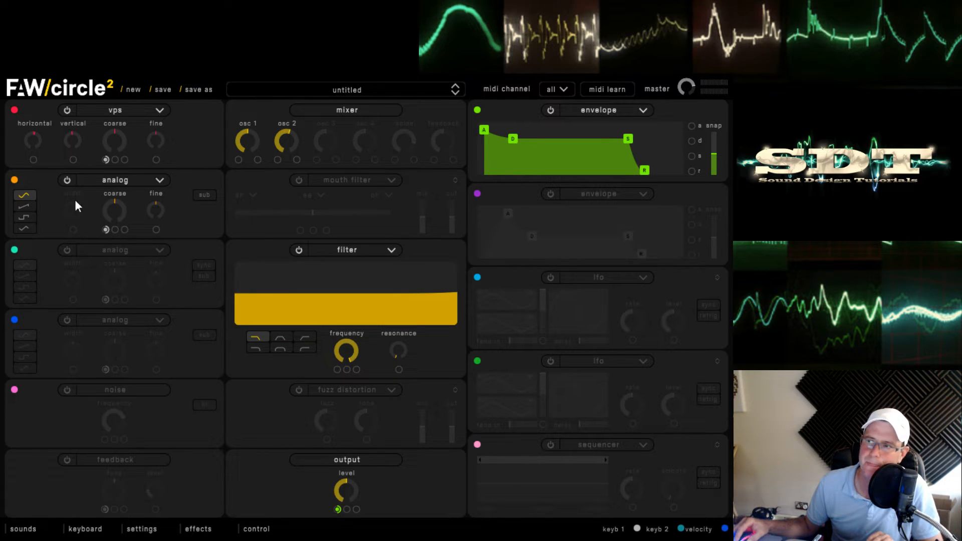
click(67, 180)
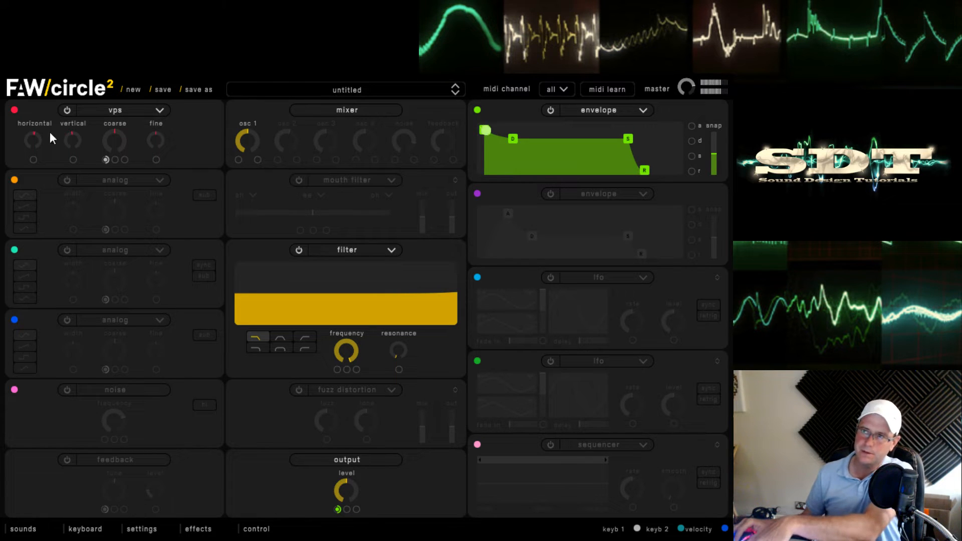
Change oscillator 1 to the analog type with the sawtooth waveform and lower its coarse tuning.
click(114, 135)
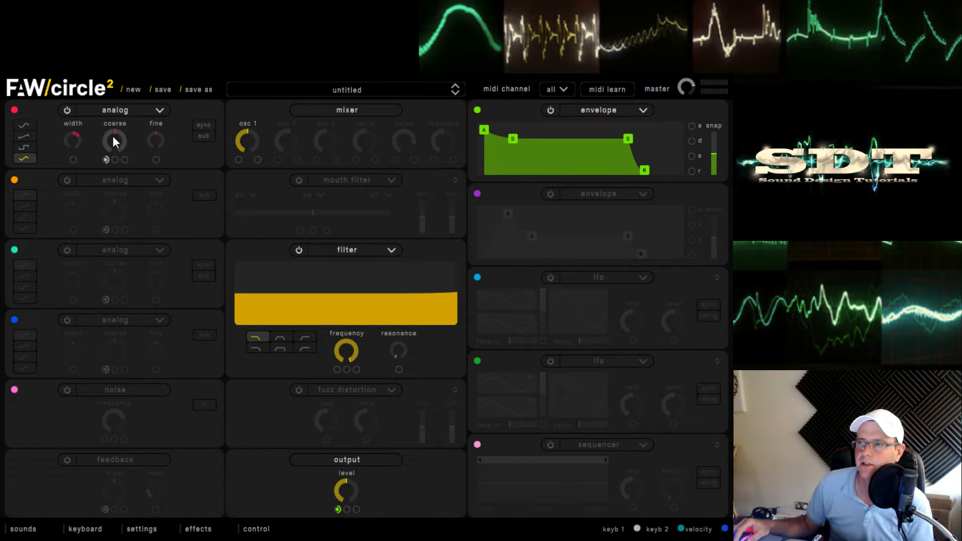
click(29, 133)
drag(112, 142, 104, 176)
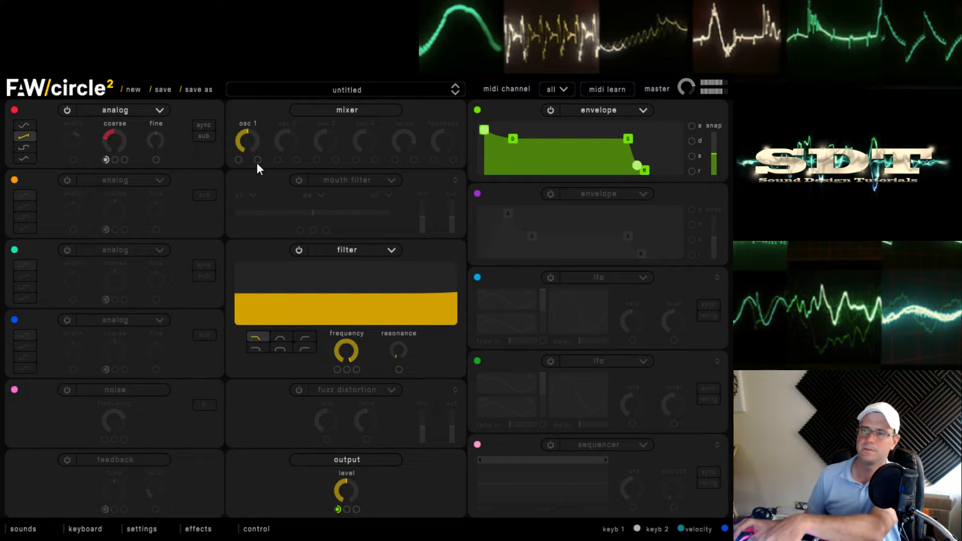
Enable the mouth filter, move its vowel position towards ah, and raise its output volume to 100 %.
click(297, 178)
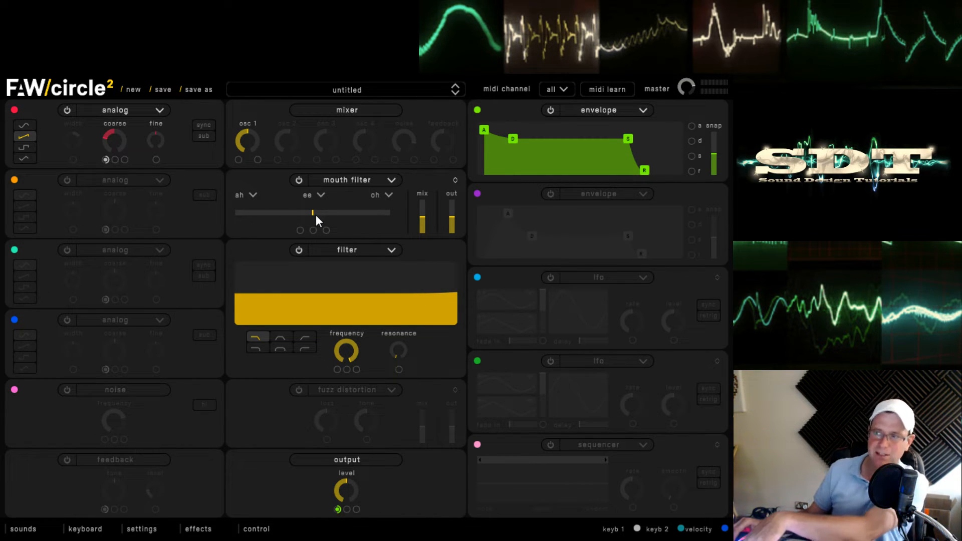
drag(310, 212, 265, 212)
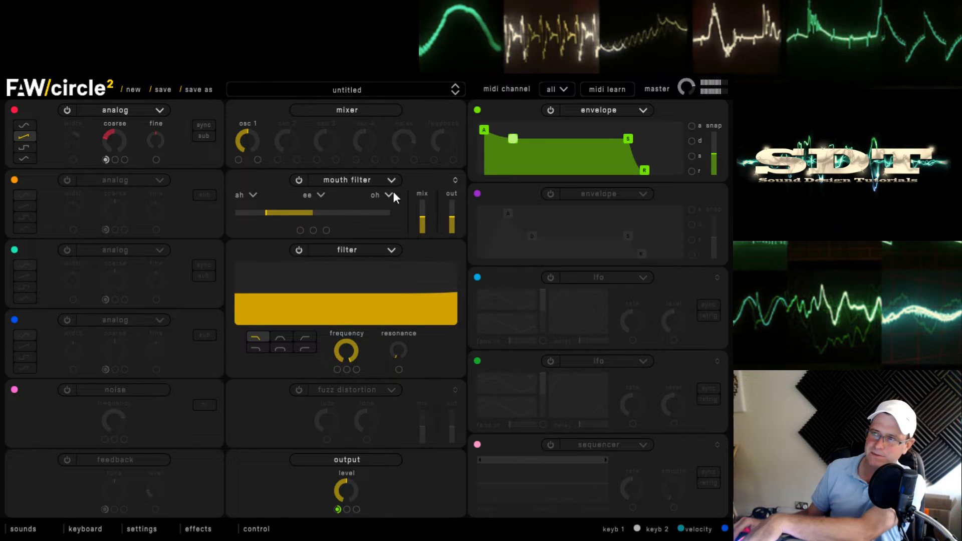
drag(453, 211, 453, 200)
drag(297, 216, 265, 215)
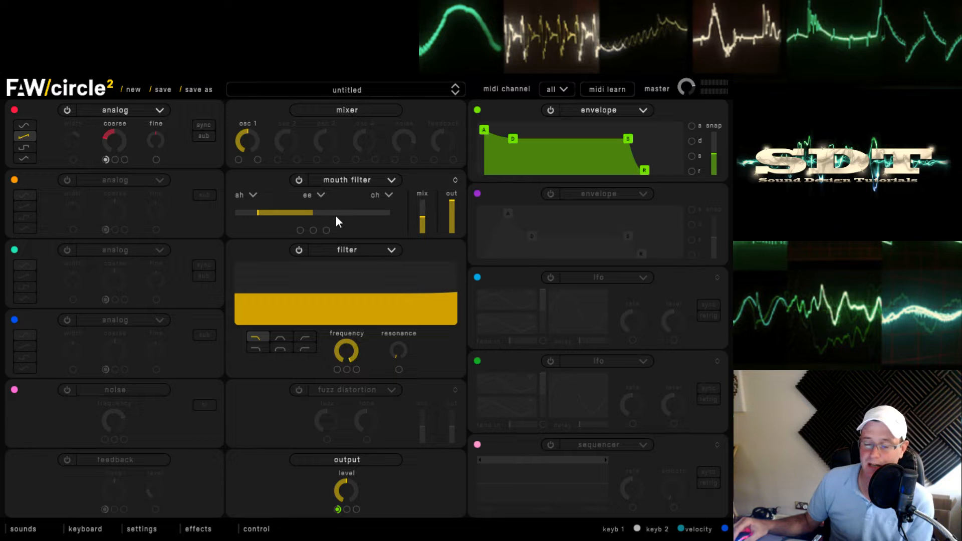
Sweep the mouth filter's vowel position towards oh, back to about ee, and over towards ah.
mouse_move(266, 217)
mouse_down()
mouse_move(239, 213)
mouse_move(351, 217)
mouse_move(275, 217)
mouse_move(341, 215)
mouse_up()
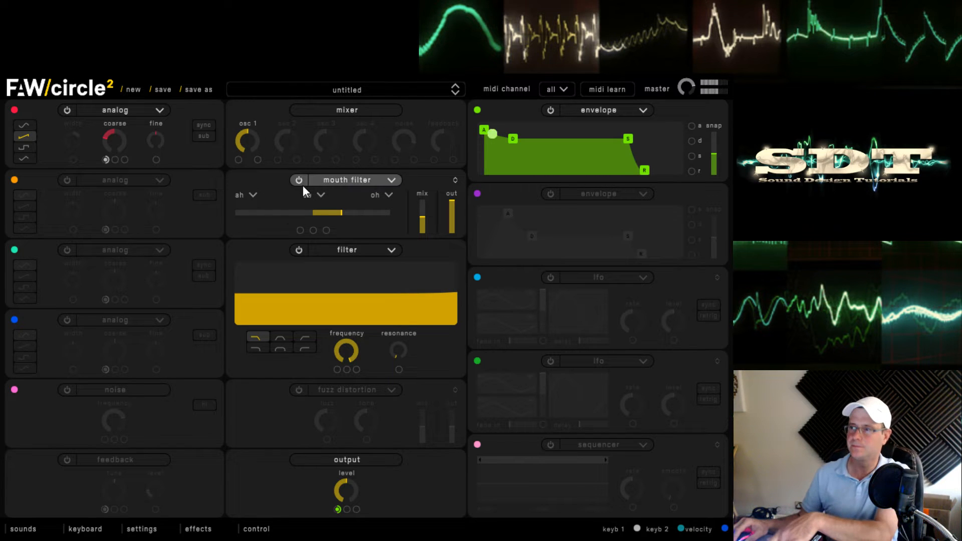
mouse_move(326, 212)
mouse_down()
mouse_move(247, 214)
mouse_move(281, 226)
mouse_move(295, 215)
mouse_move(384, 210)
mouse_move(331, 204)
mouse_move(315, 218)
mouse_up()
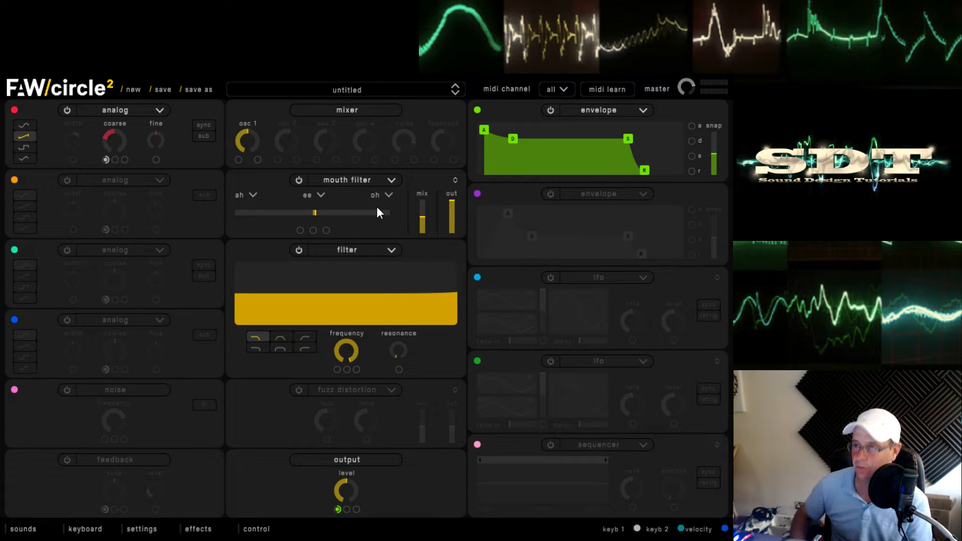
drag(319, 213, 269, 228)
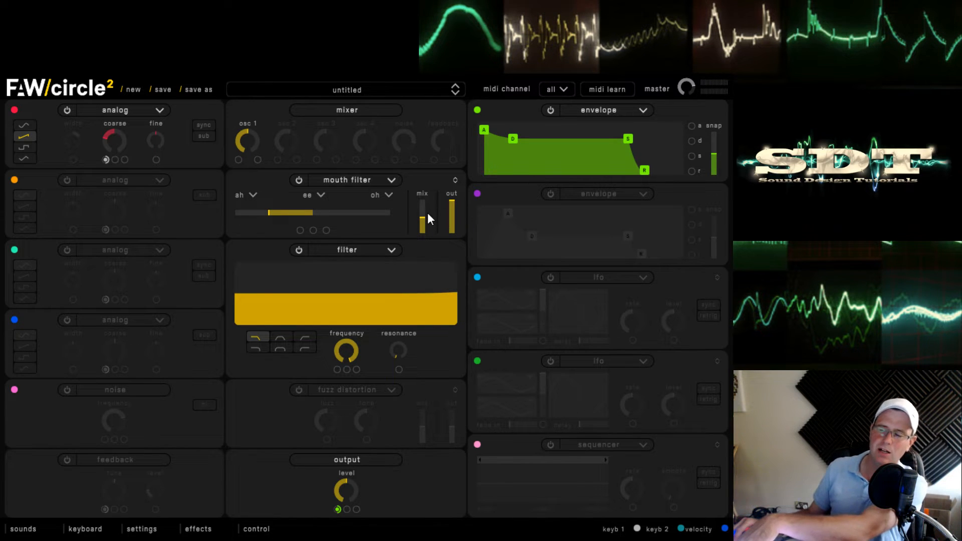
Lower the mouth filter's mix to zero and bring it back up to slightly above halfway.
mouse_move(419, 220)
mouse_down()
mouse_move(428, 175)
mouse_move(419, 266)
mouse_move(423, 161)
mouse_move(419, 244)
mouse_up()
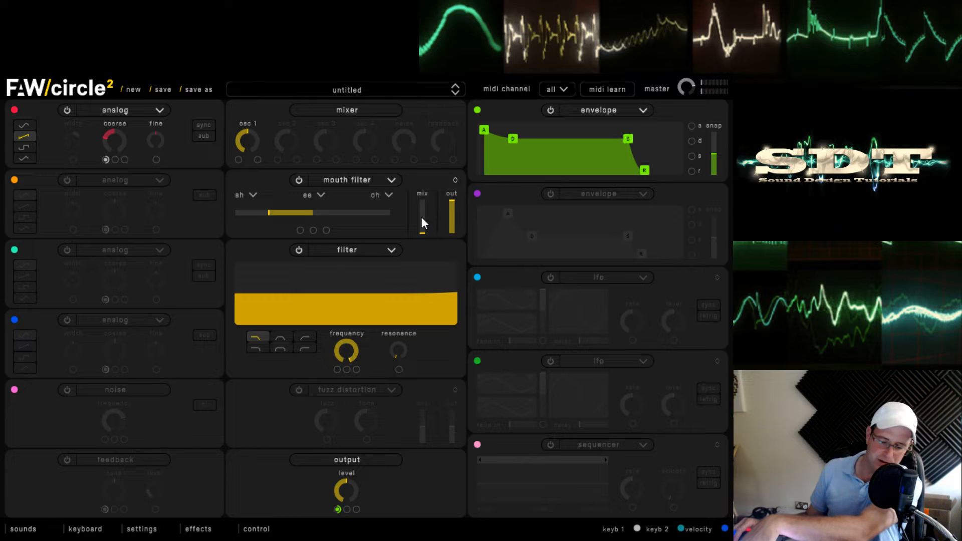
mouse_move(421, 217)
mouse_down()
mouse_move(425, 237)
mouse_move(424, 214)
mouse_up()
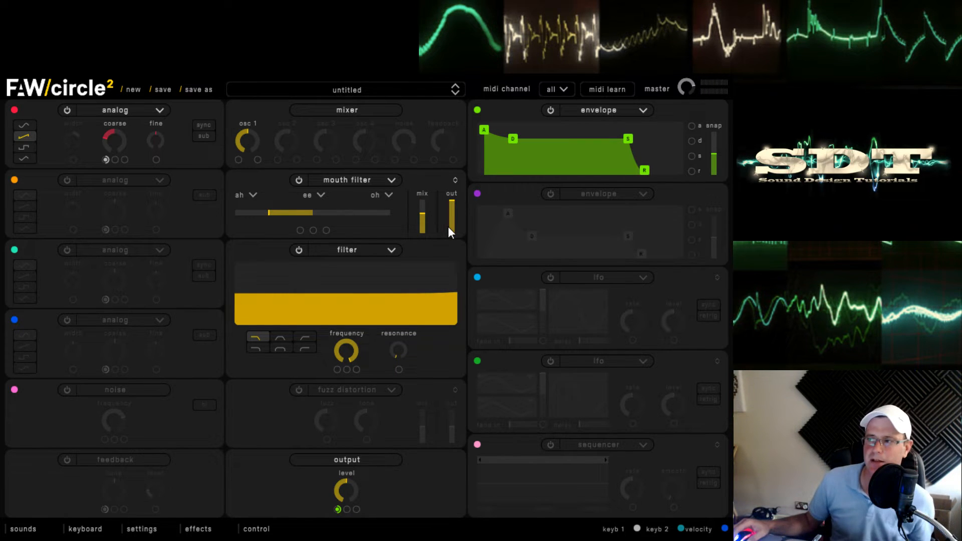
click(425, 215)
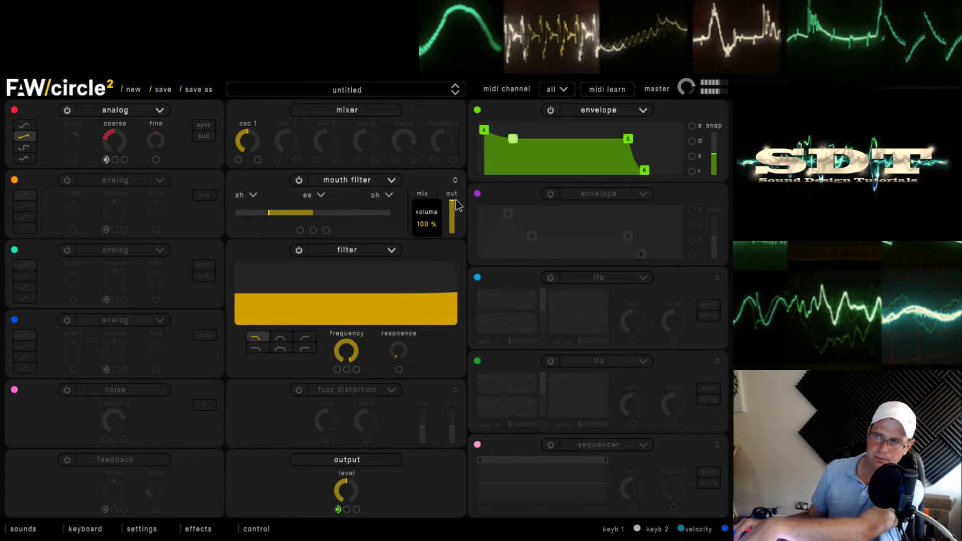
Move the mouth filter's vowel position close to oh and switch the mouth filter off.
drag(311, 213, 371, 219)
click(298, 180)
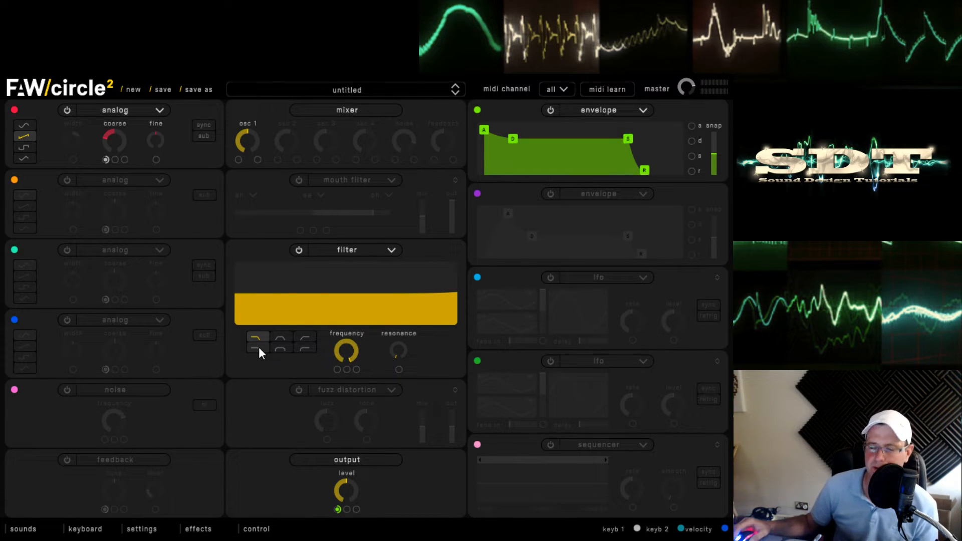
Try the filter's band-pass and high-pass shapes, ending on the second high-pass with a reduced cutoff frequency.
click(287, 336)
drag(348, 350, 337, 389)
click(286, 349)
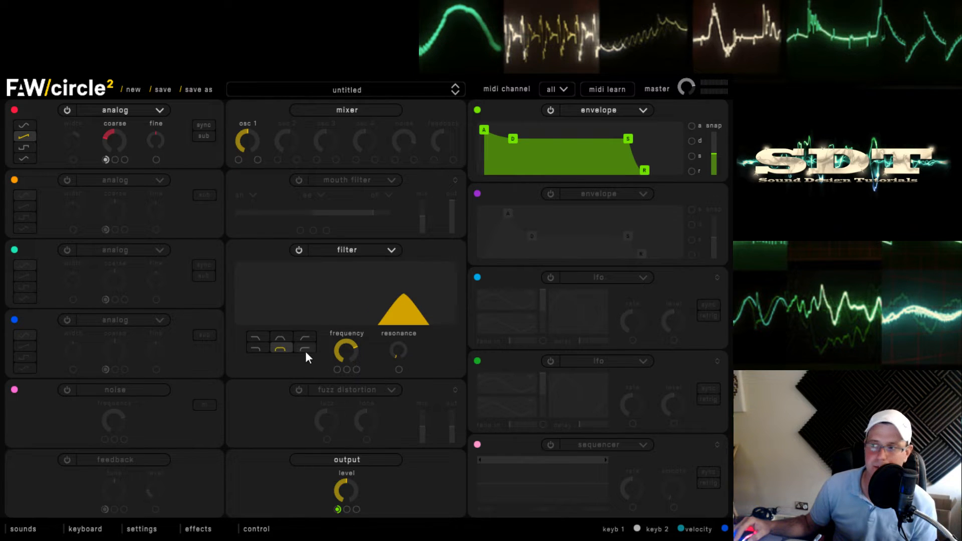
click(309, 340)
click(305, 348)
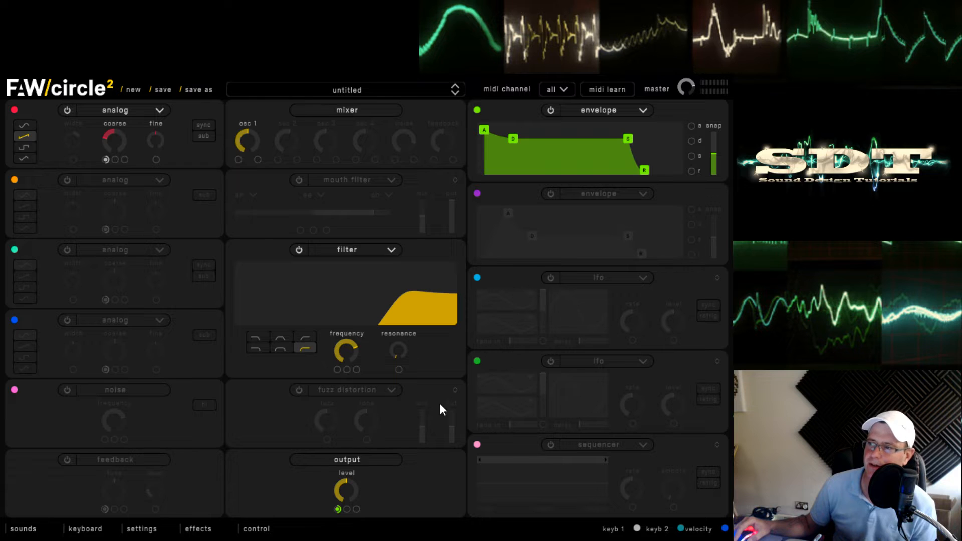
mouse_move(358, 353)
mouse_down()
mouse_move(341, 354)
mouse_move(342, 344)
mouse_up()
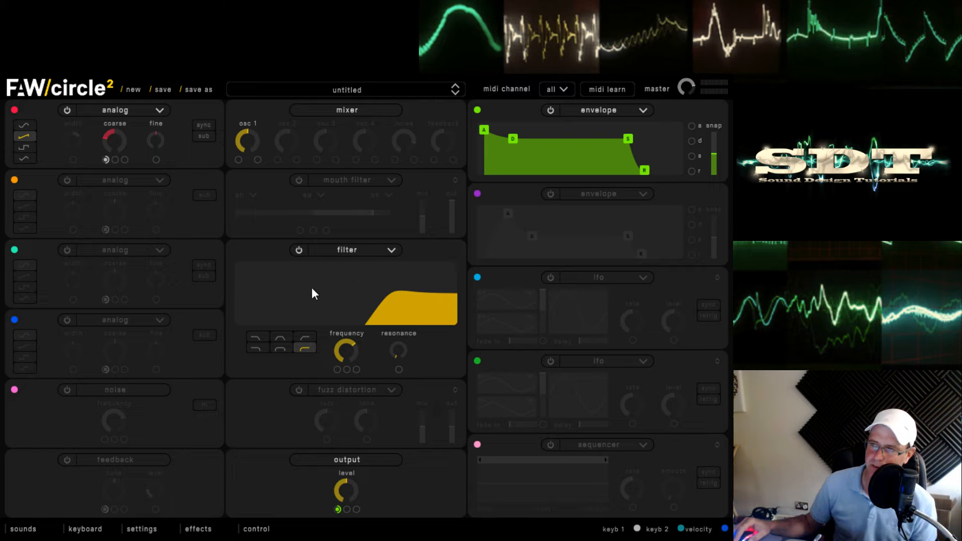
Change the filter to the dual filter type and set its routing to parallel.
click(344, 273)
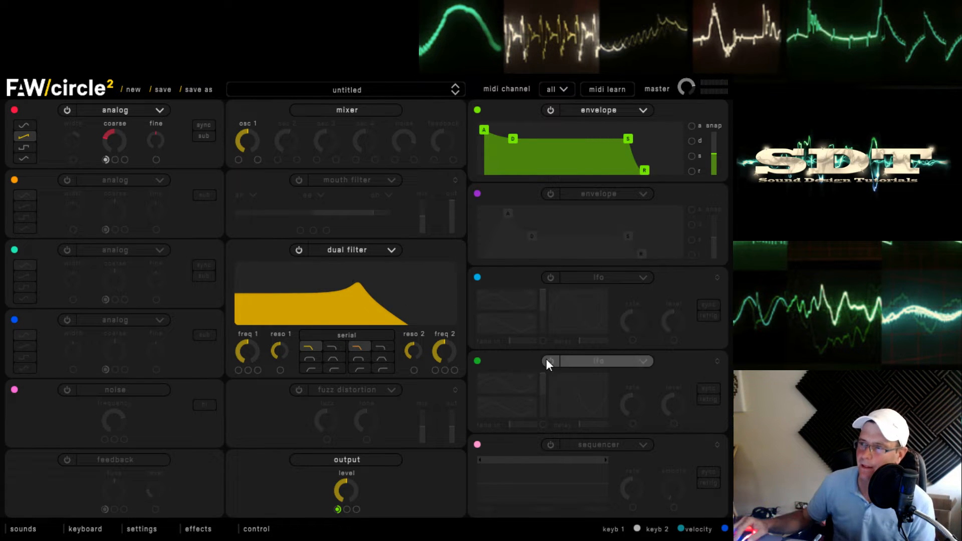
click(351, 335)
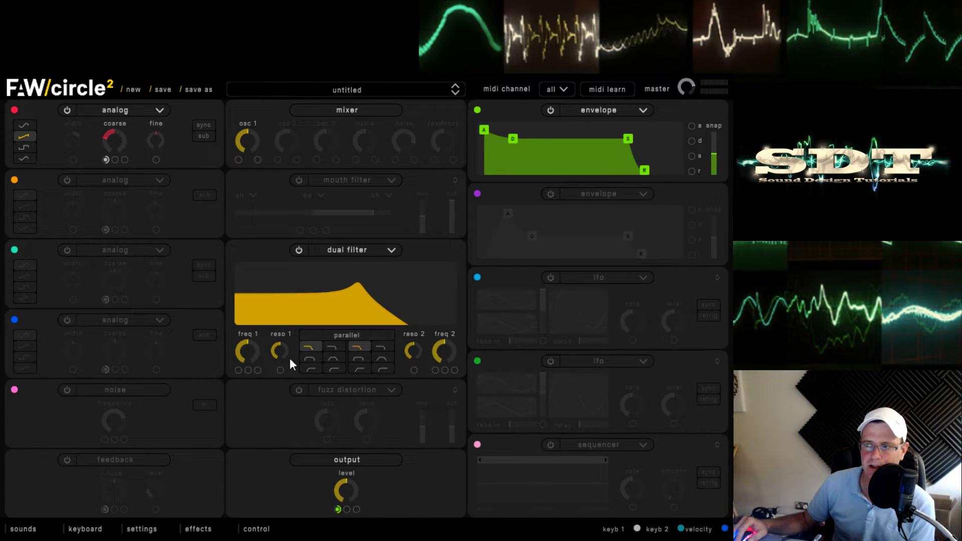
Set both dual filter stages to band-pass with frequency 2 below frequency 1, and change the routing to serial.
click(332, 358)
click(382, 357)
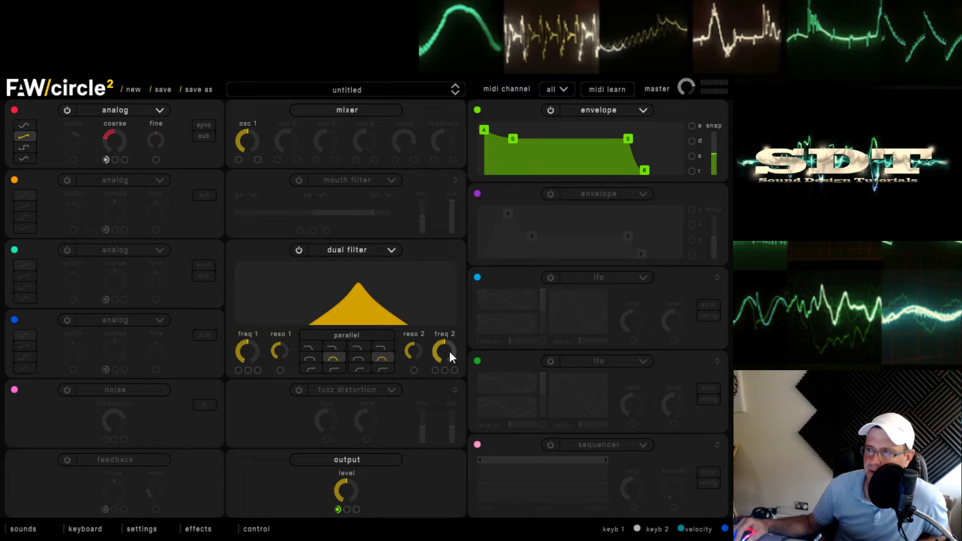
drag(439, 347, 445, 388)
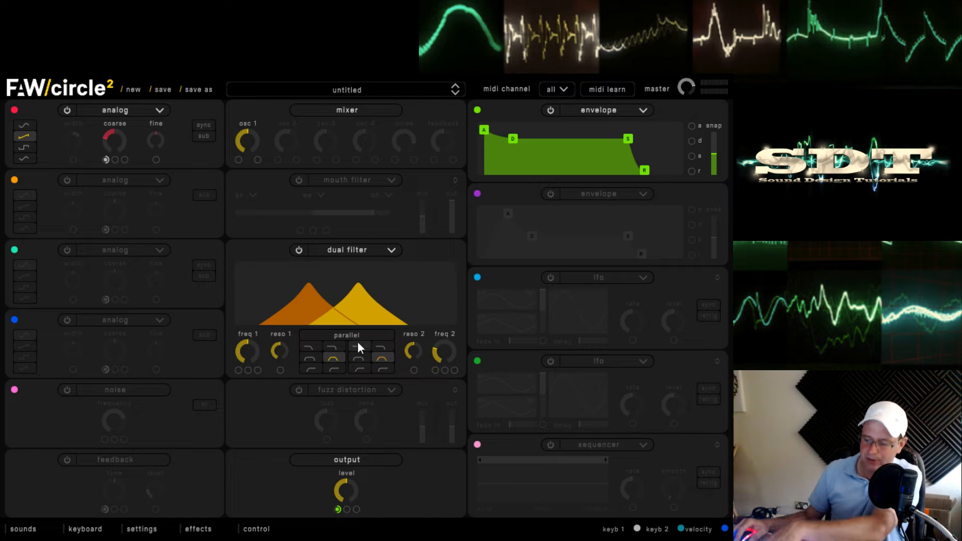
drag(247, 353, 248, 331)
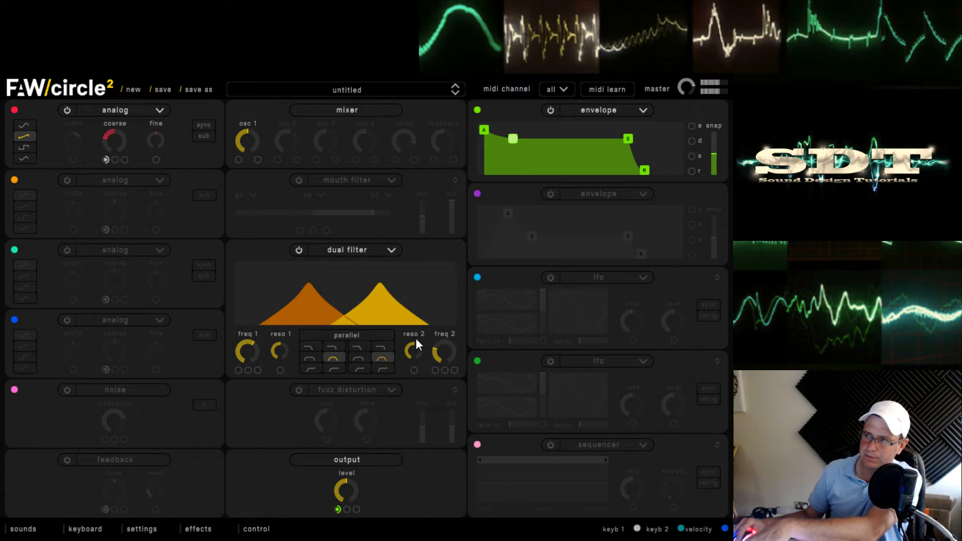
drag(443, 350, 474, 344)
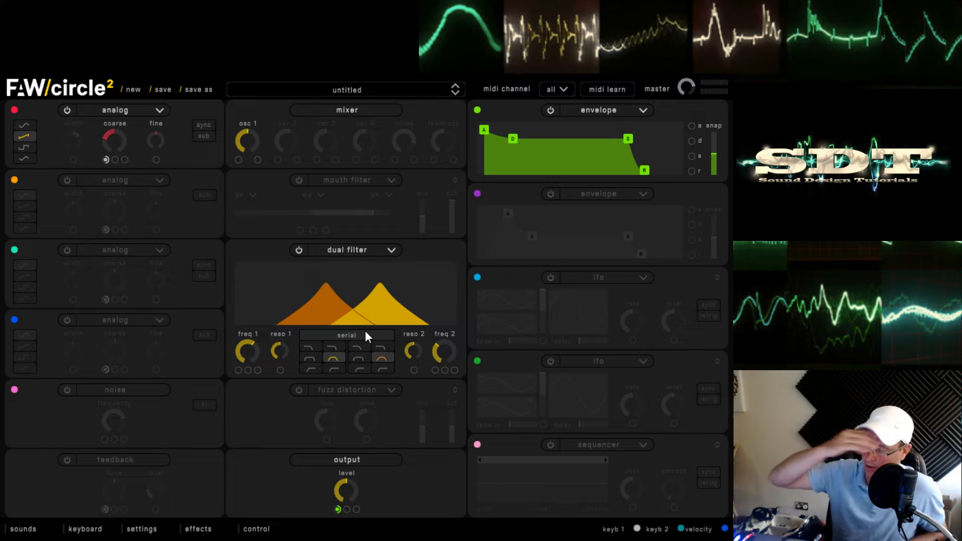
Switch the dual filter off, switch the fuzz distortion effect on and change its type to overdrive.
click(297, 250)
click(298, 390)
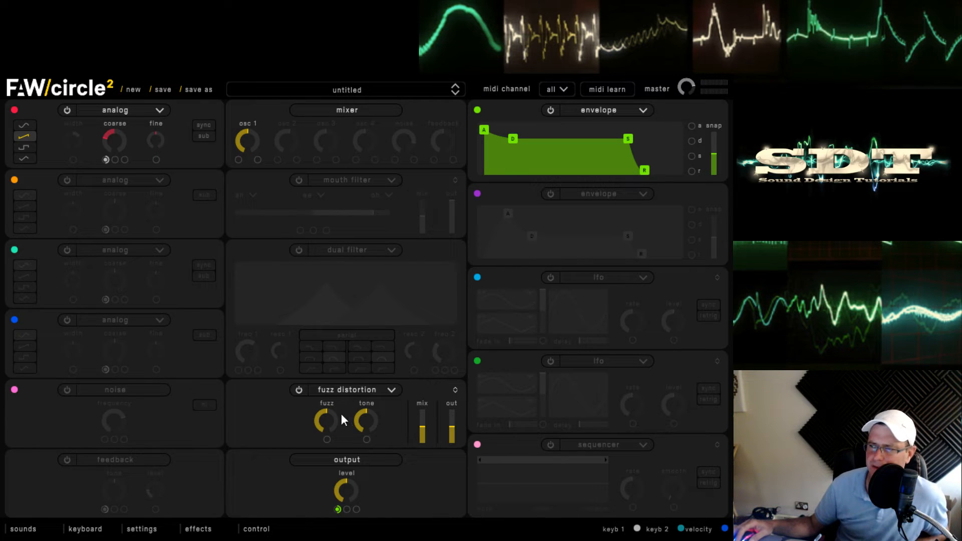
click(372, 389)
click(360, 432)
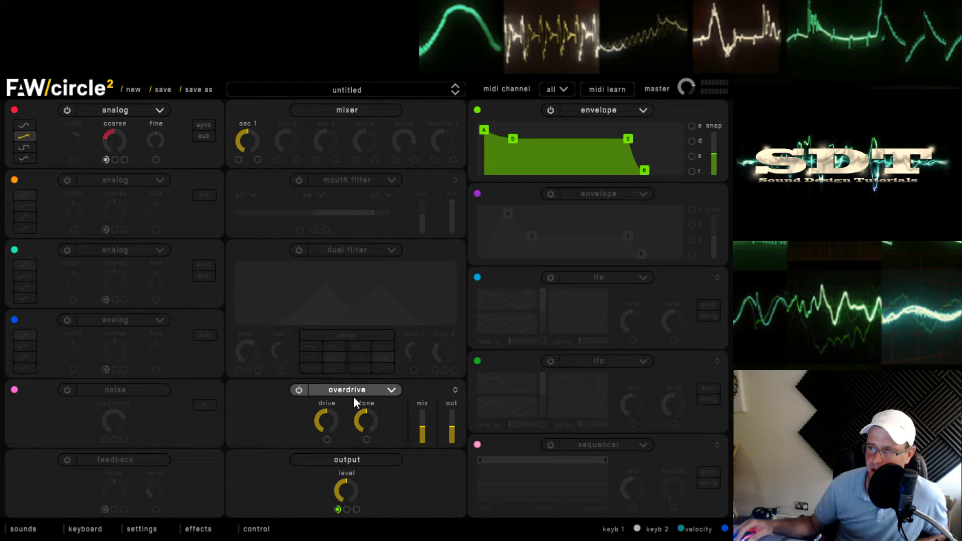
Change the effect to parametric EQ and boost both of its bands to the maximum.
click(360, 390)
click(352, 441)
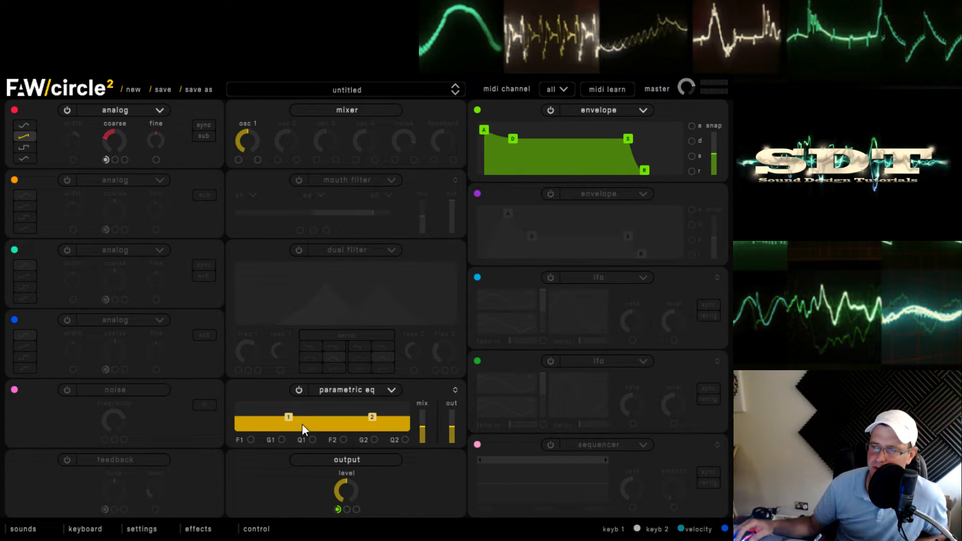
drag(288, 417, 286, 404)
drag(374, 419, 371, 404)
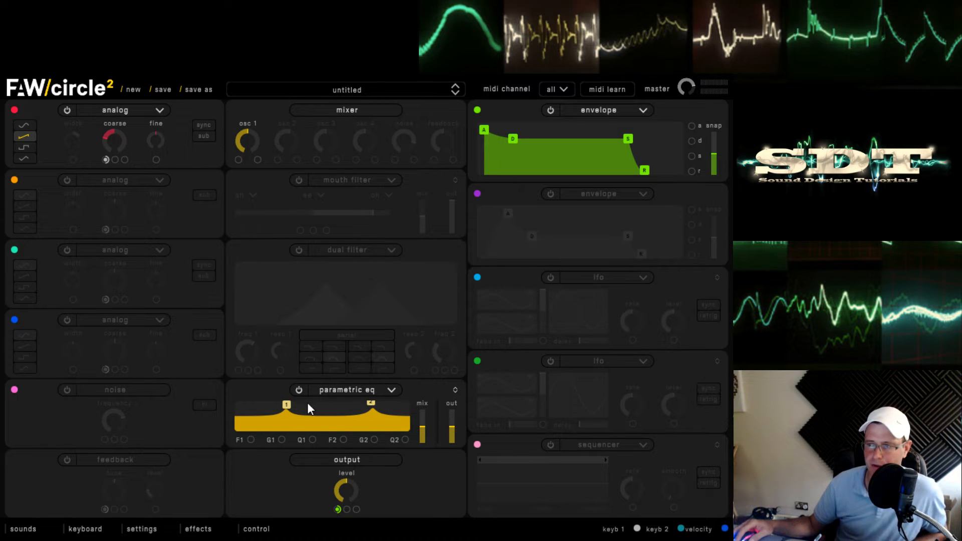
mouse_move(287, 406)
mouse_down()
mouse_move(280, 458)
mouse_move(290, 402)
mouse_up()
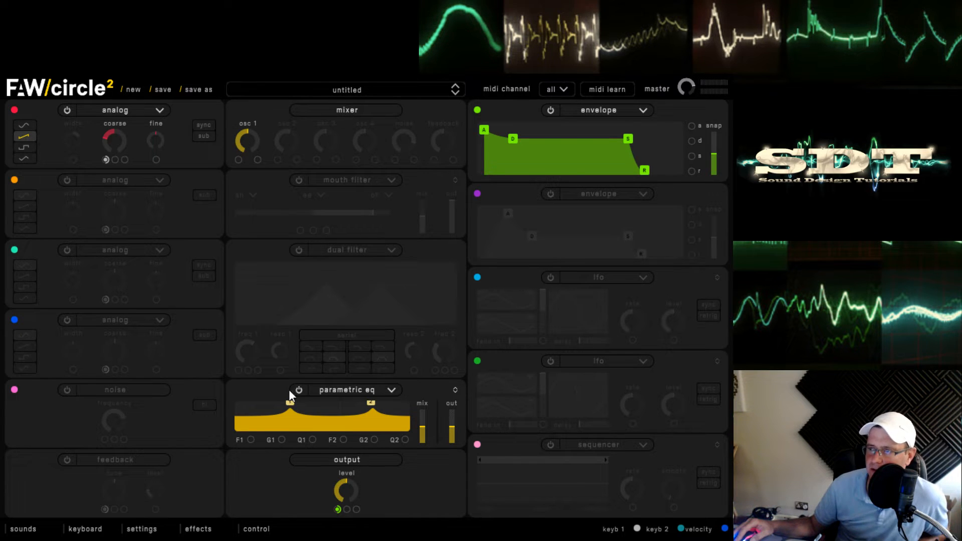
Change the effect to shelving EQ and cut the high shelf while raising its frequency slightly.
click(338, 392)
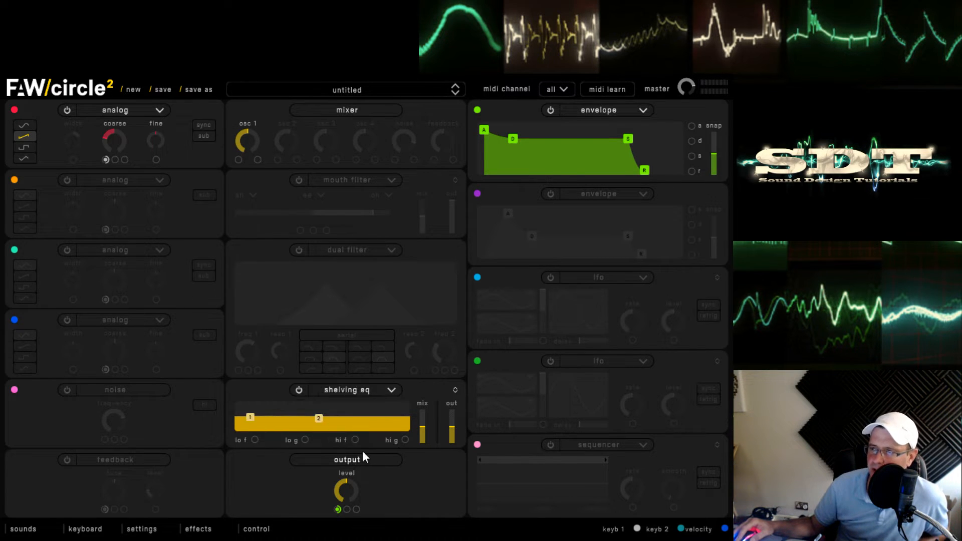
drag(317, 425, 330, 425)
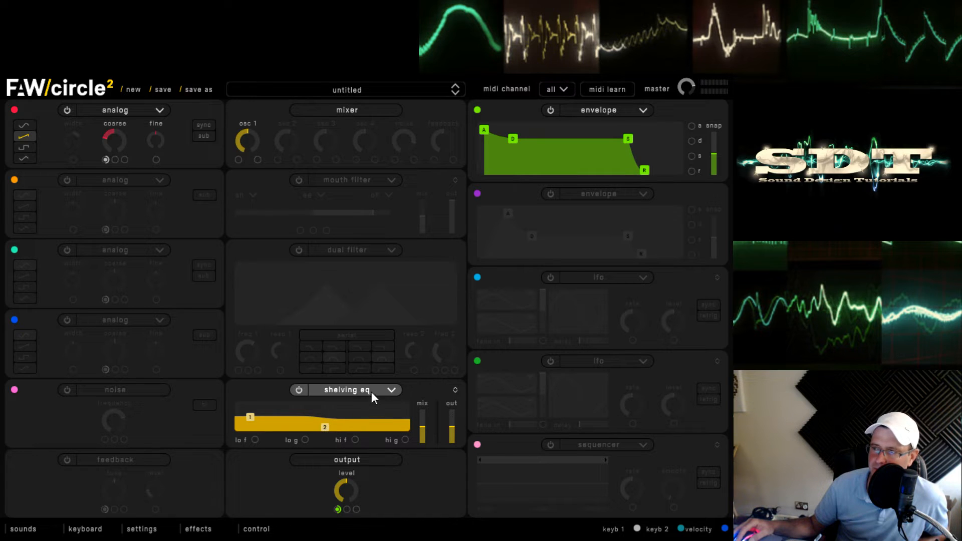
Try the phaser filter and crusher effects, ending on the ring modulator with its frequency raised and the effect switched off.
click(349, 459)
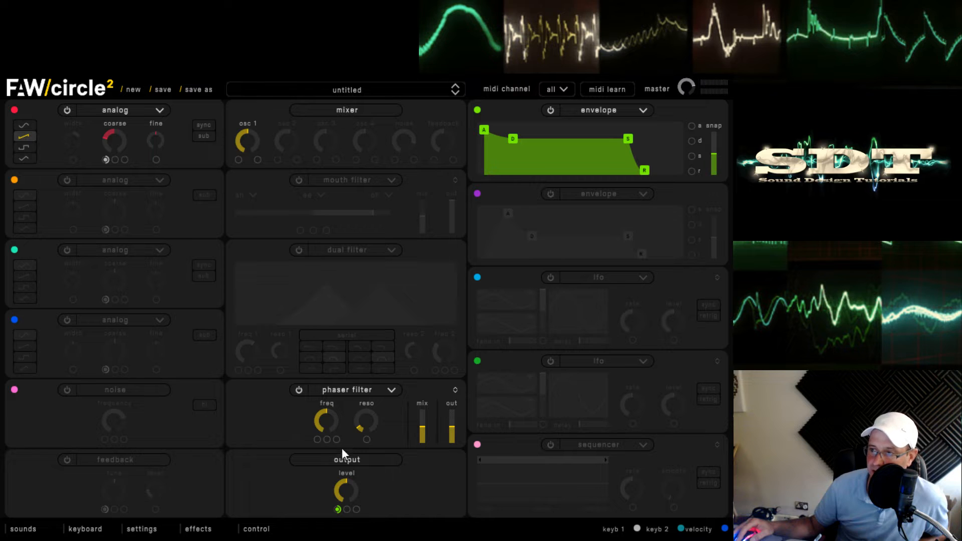
click(342, 481)
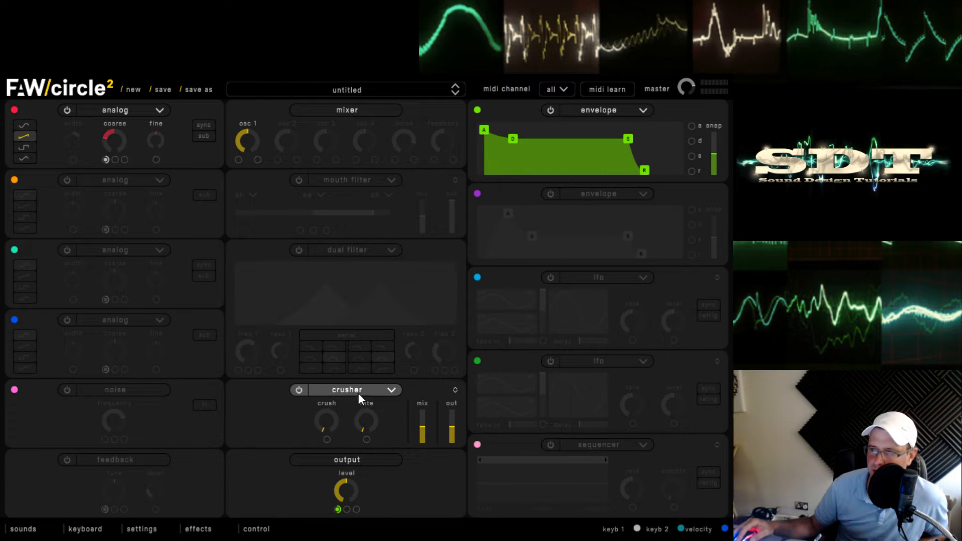
click(377, 391)
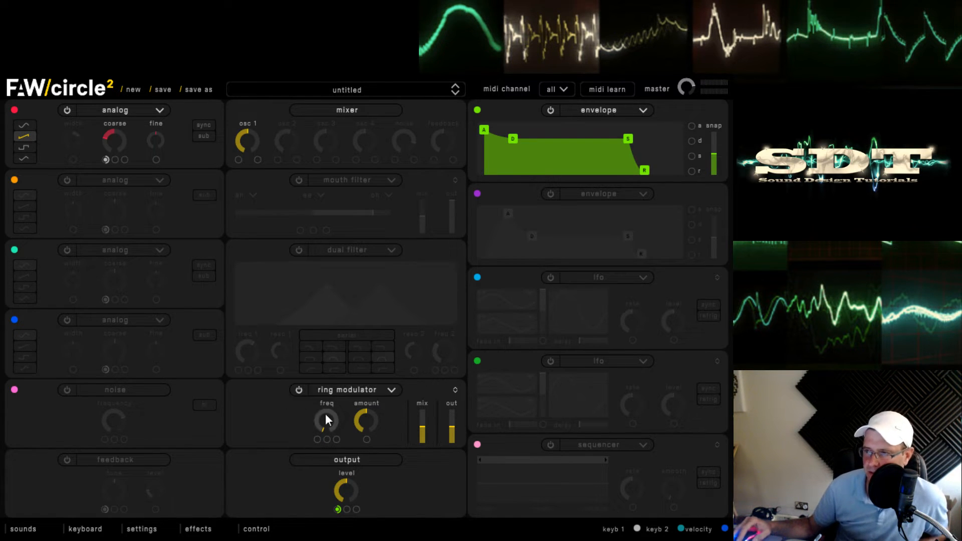
drag(320, 416, 329, 323)
click(299, 390)
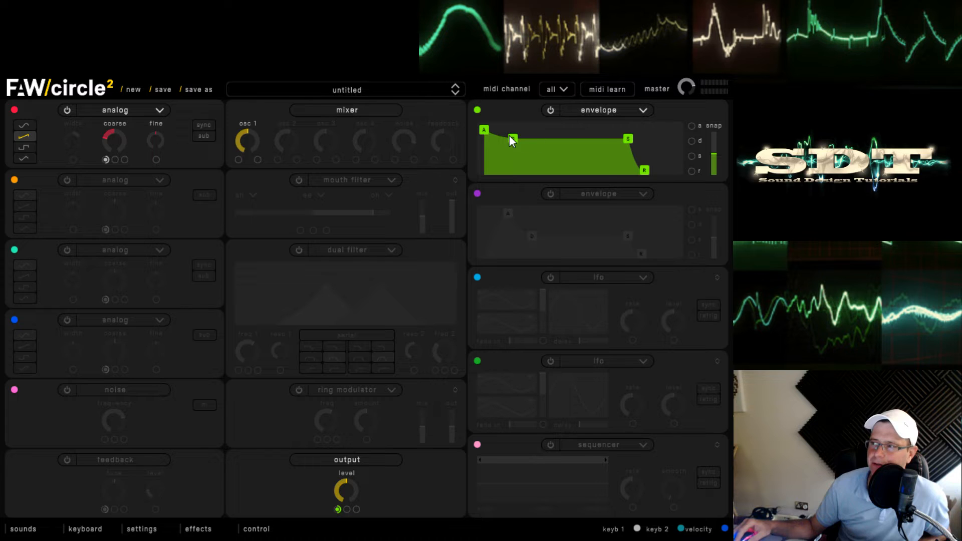
Try a 3.411-second attack and zero sustain with a shorter decay on the green envelope, ending with a raised sustain and shorter attack.
mouse_move(508, 136)
mouse_down()
mouse_move(576, 127)
mouse_move(516, 192)
mouse_move(531, 140)
mouse_move(525, 128)
mouse_move(557, 128)
mouse_move(527, 134)
mouse_up()
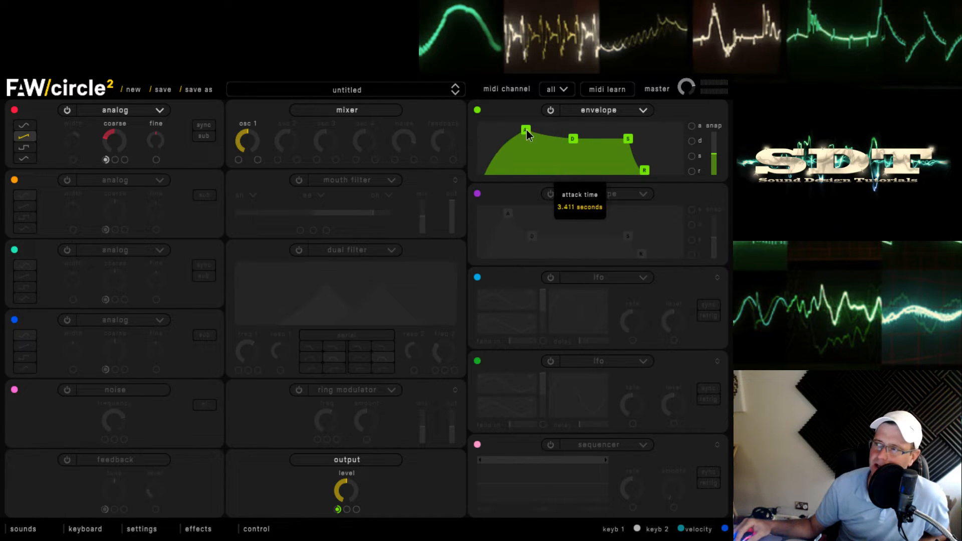
drag(626, 139, 627, 187)
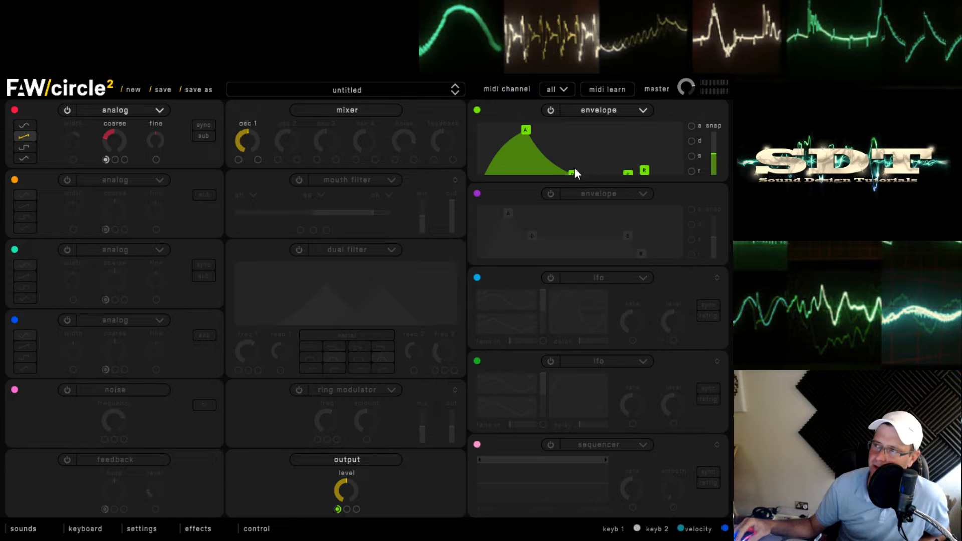
drag(574, 167, 555, 172)
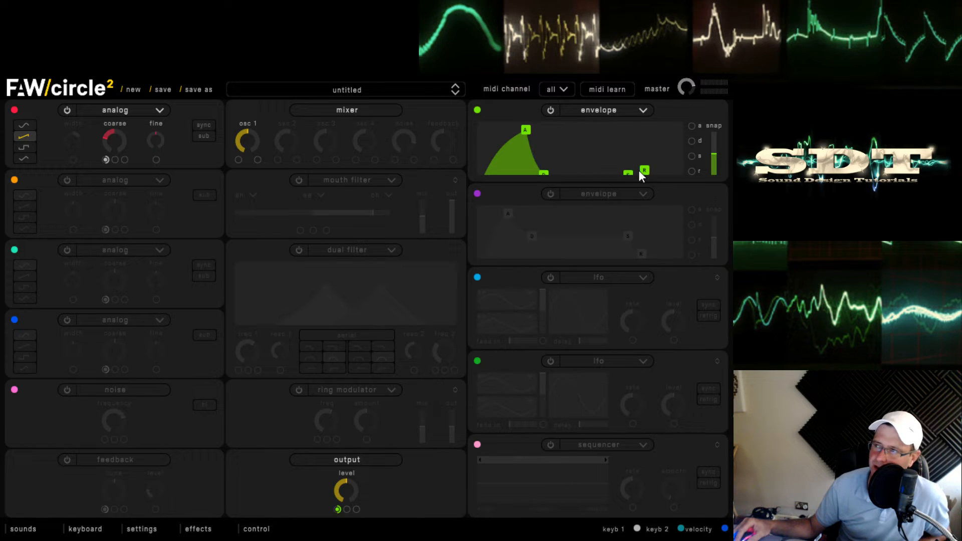
drag(628, 171, 618, 144)
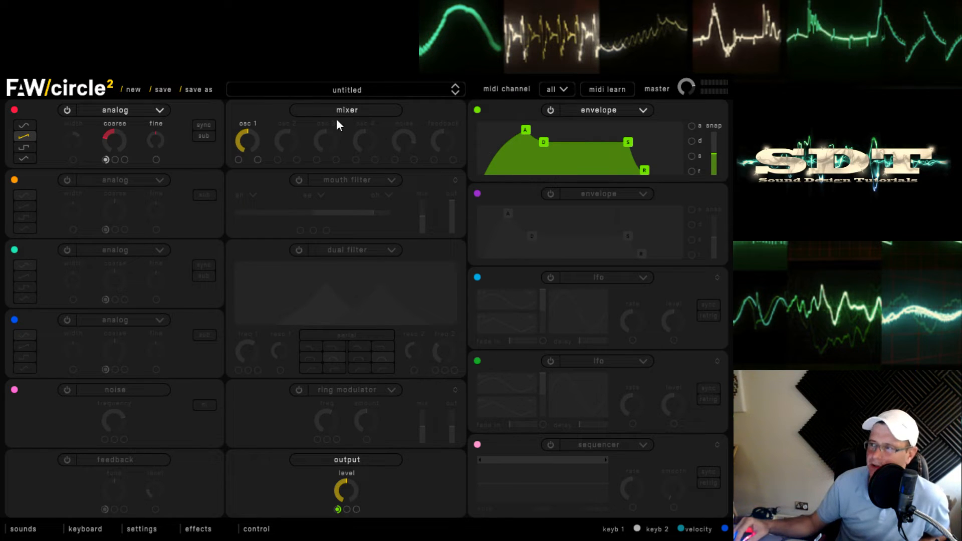
drag(528, 134, 512, 151)
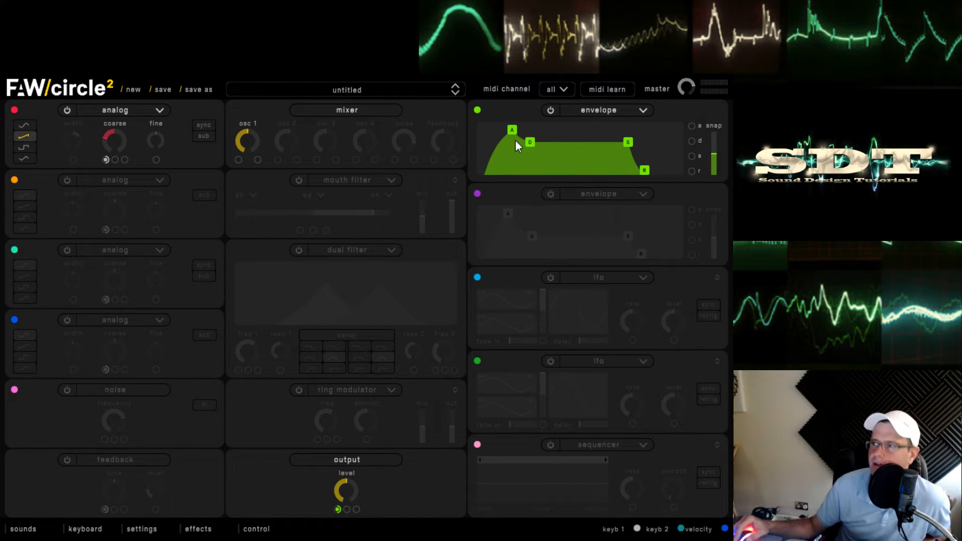
Change the green envelope to an LFO with a sine as its upper wave, and sweep its mix to 0.000 and back to about halfway.
click(626, 113)
click(611, 139)
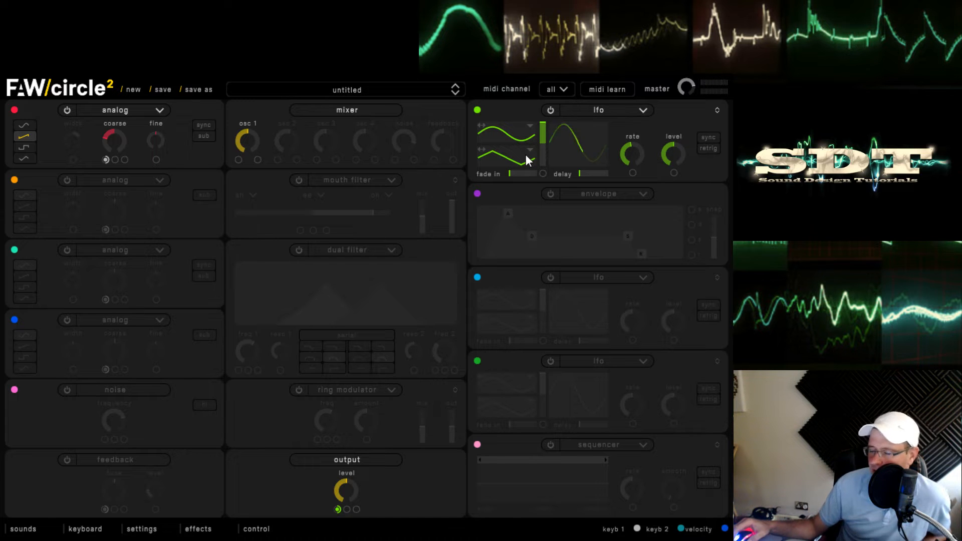
click(529, 126)
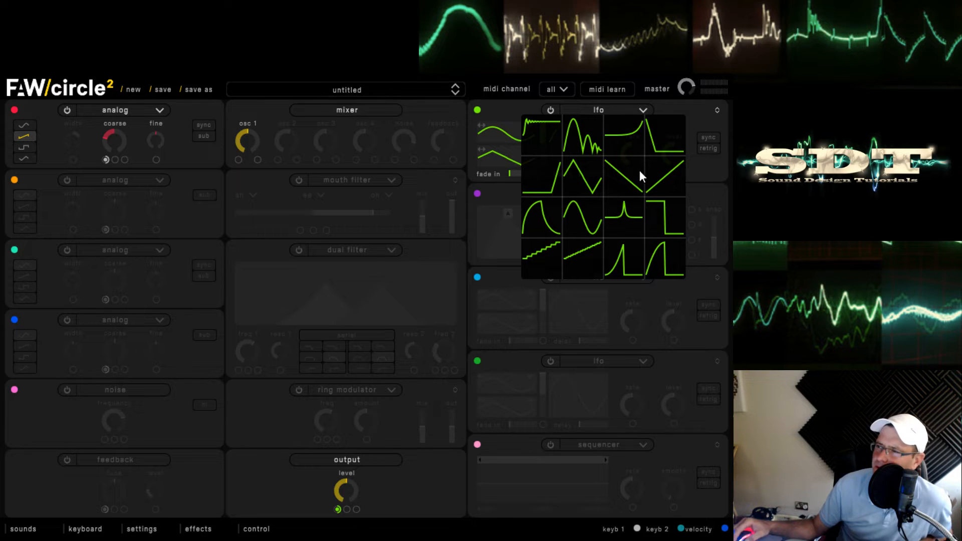
click(582, 220)
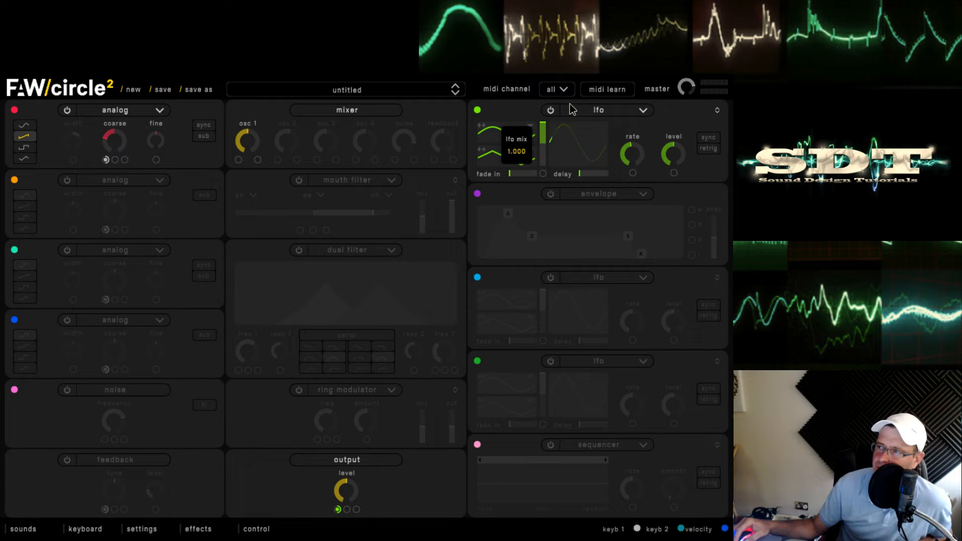
drag(543, 130, 564, 227)
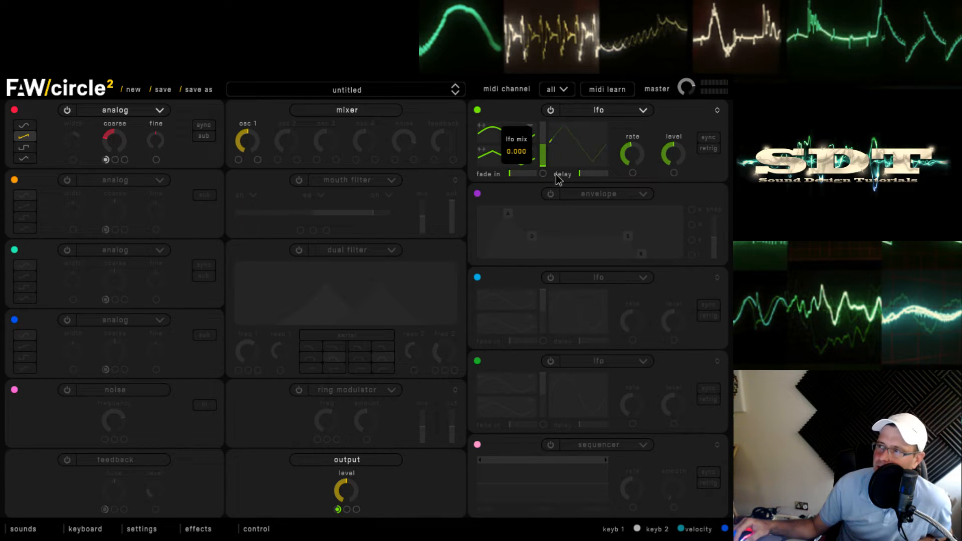
drag(556, 174, 551, 142)
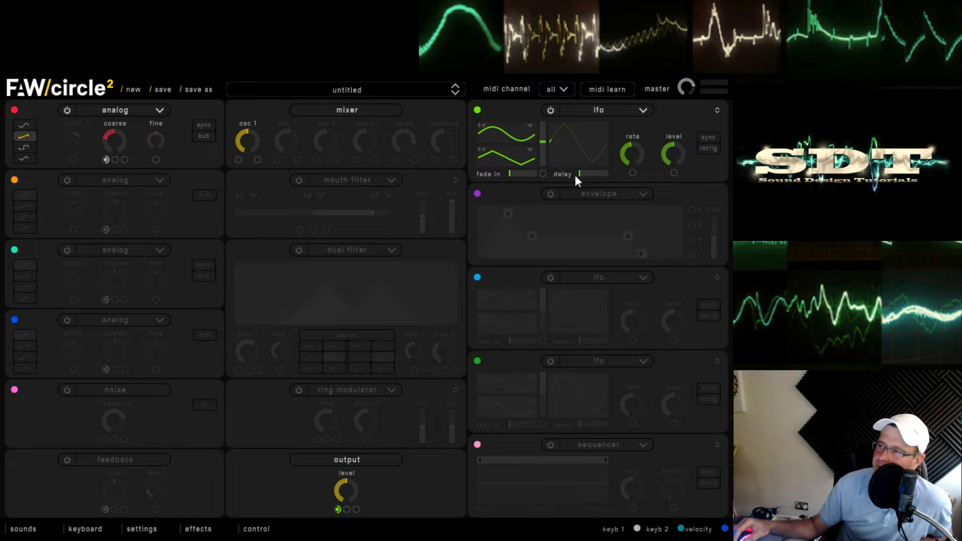
Set the LFO's lower wave to the decaying humps and its upper wave to the stepped ramp, with the mix slightly above halfway.
click(529, 150)
click(574, 161)
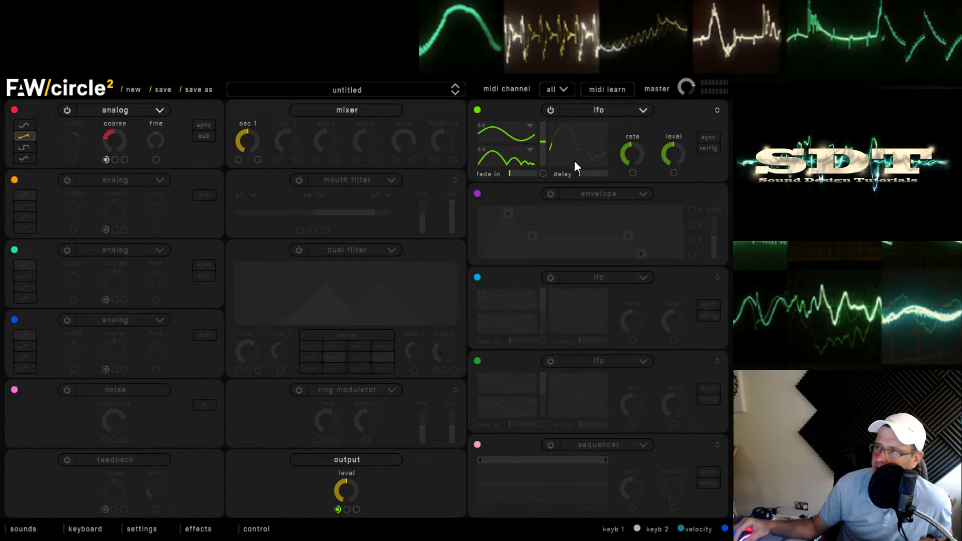
click(530, 125)
click(578, 266)
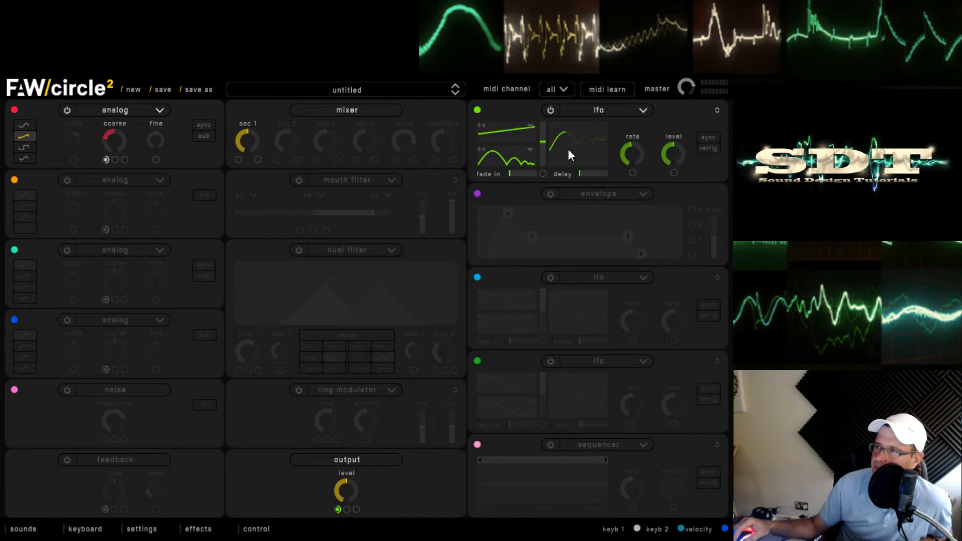
drag(544, 147, 544, 138)
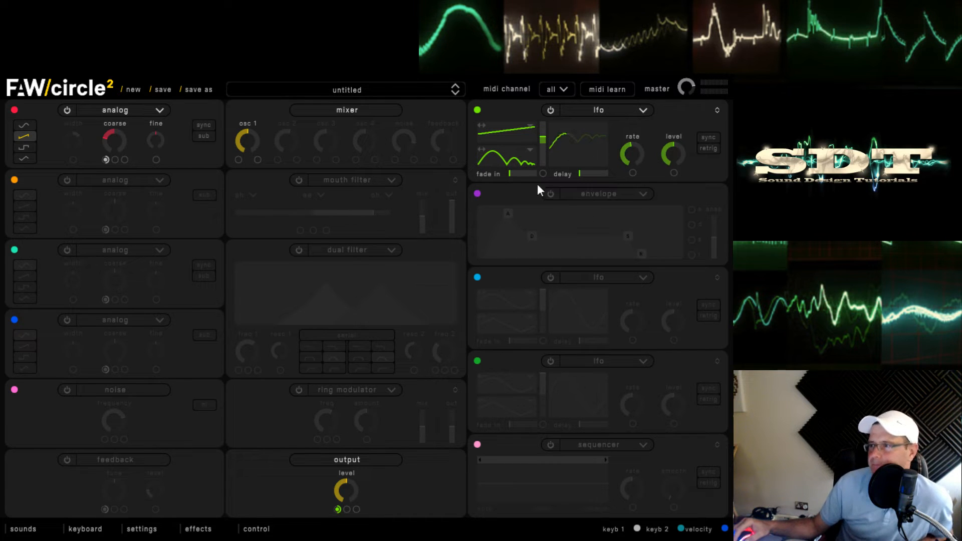
Enable sync and retrigger for the green LFO.
drag(633, 157, 688, 161)
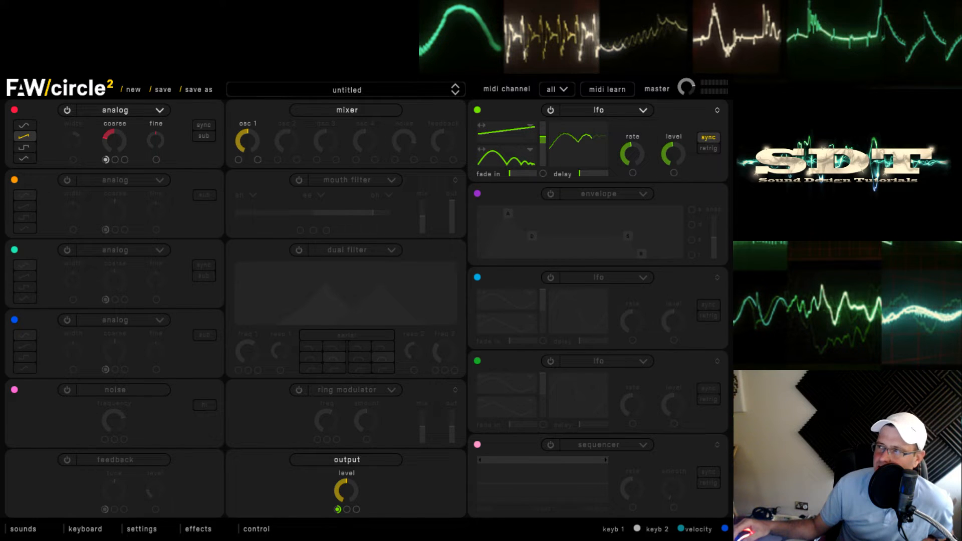
click(714, 147)
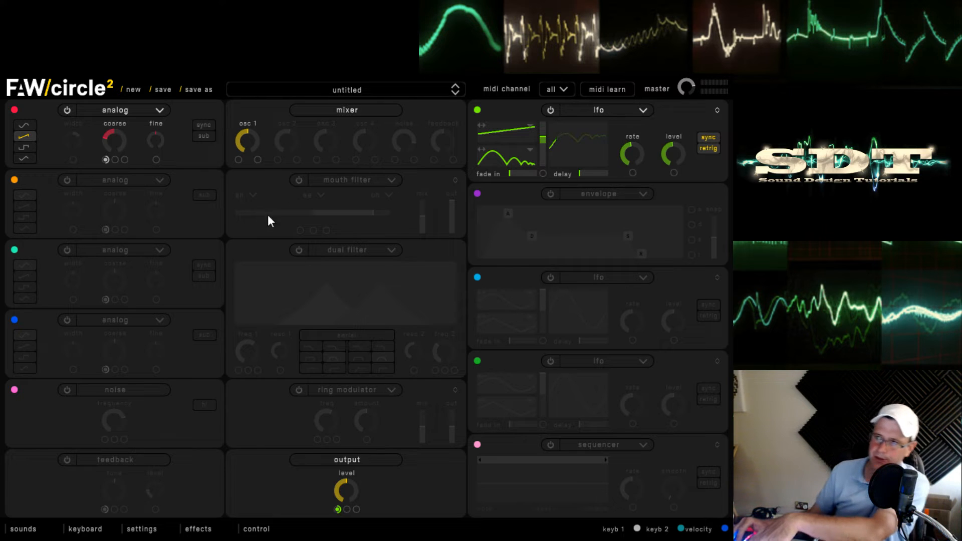
Switch the filter section back on as a single filter with the first low-pass shape.
click(298, 251)
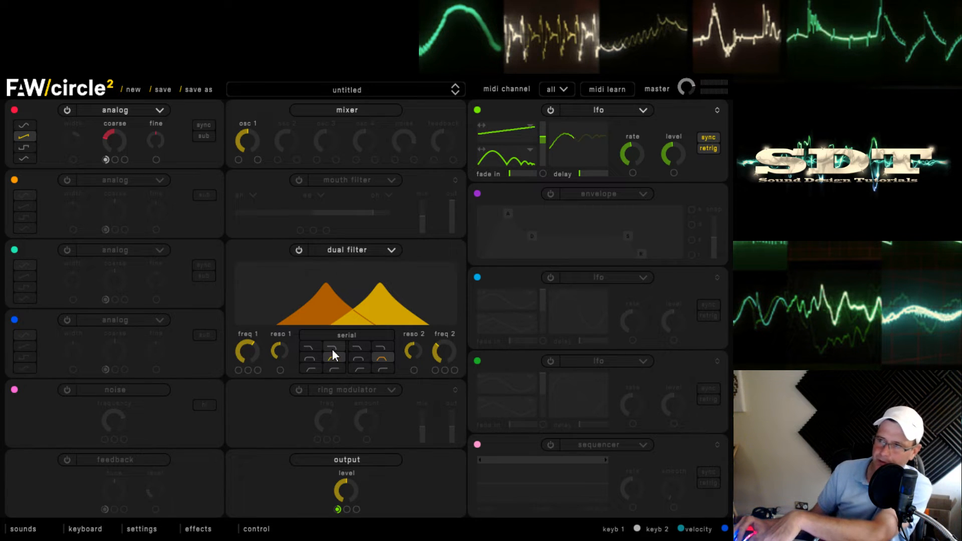
click(351, 264)
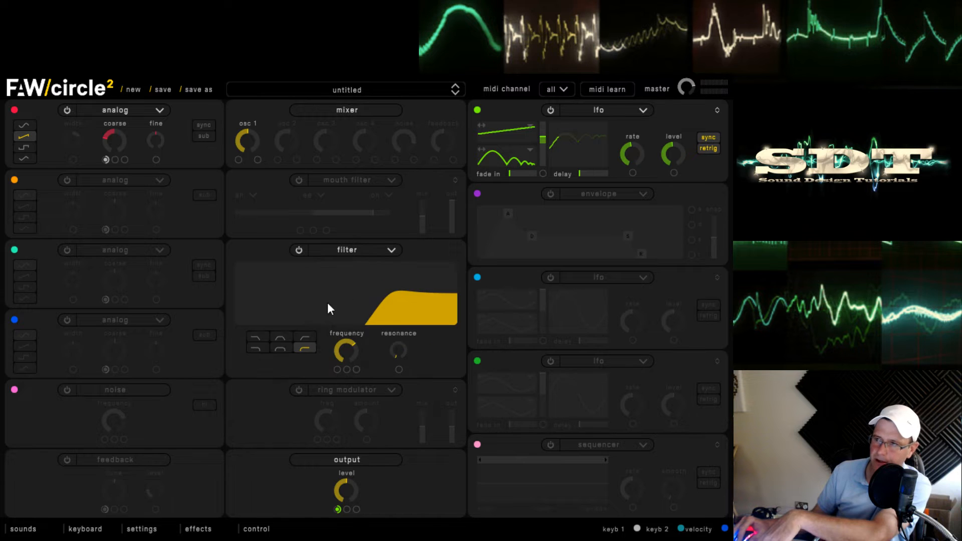
click(252, 338)
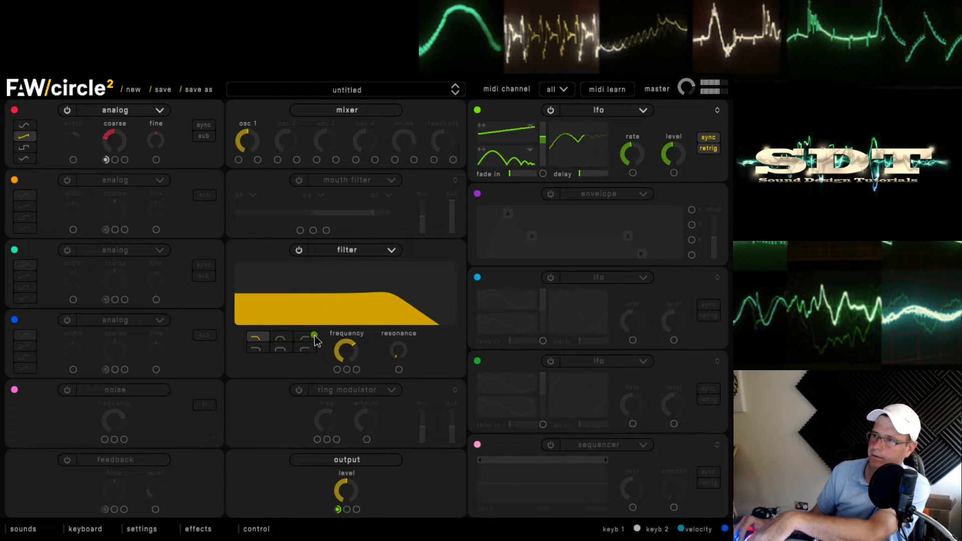
Assign the green LFO to the filter's frequency and raise the LFO mix fully to the upper wave.
drag(315, 341, 349, 405)
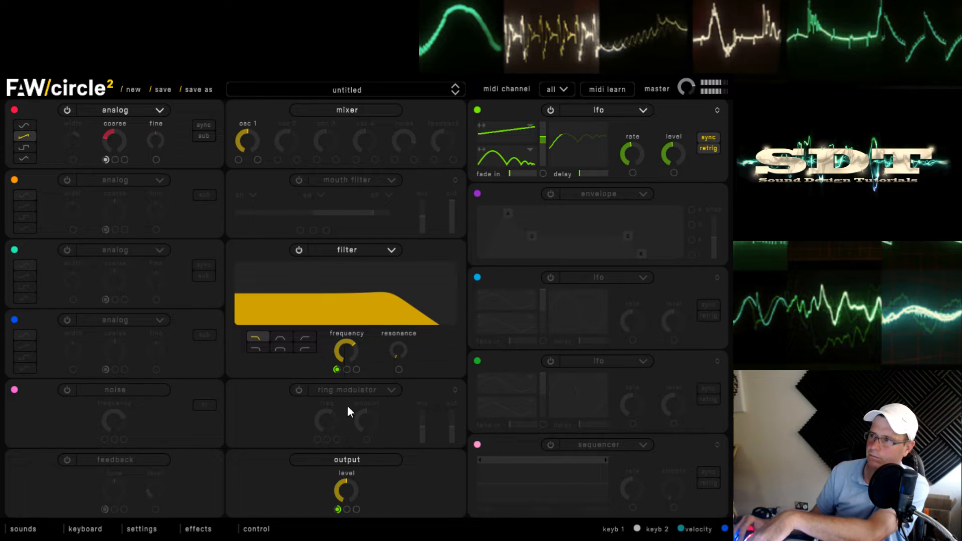
drag(542, 146, 544, 122)
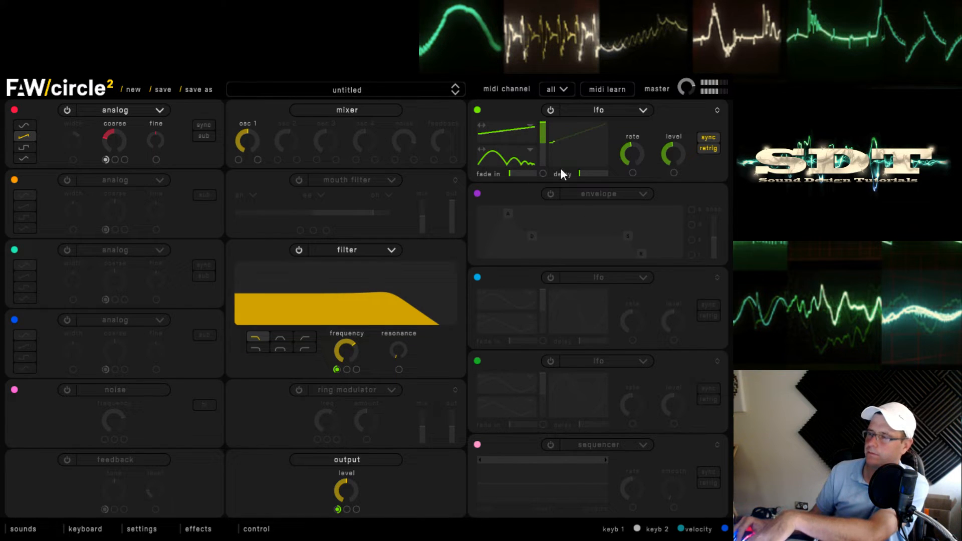
Raise the filter's frequency to about 1568 Hz and set the green LFO's rate slightly above halfway.
drag(631, 162, 633, 140)
drag(336, 369, 360, 320)
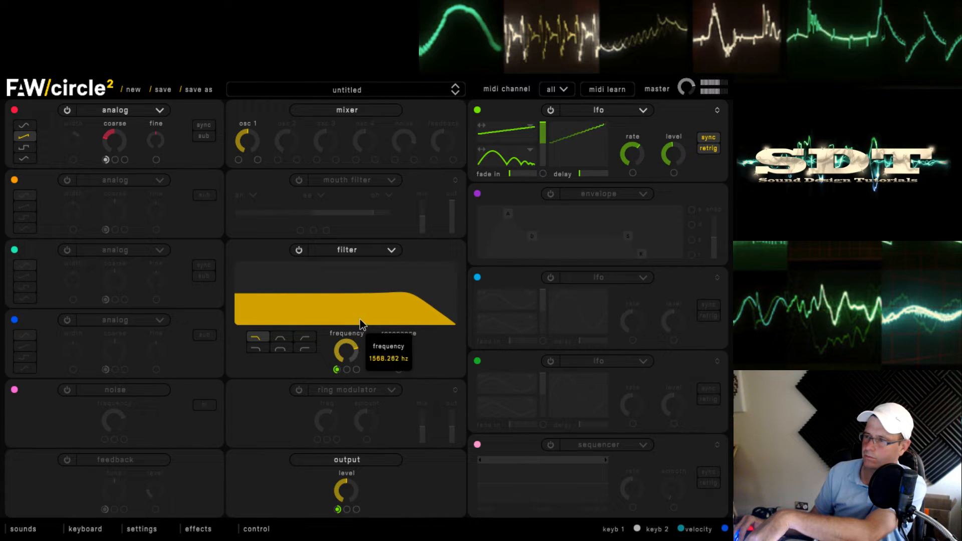
mouse_move(624, 161)
mouse_down()
mouse_move(628, 128)
mouse_move(627, 169)
mouse_move(599, 173)
mouse_move(634, 149)
mouse_move(562, 166)
mouse_move(633, 160)
mouse_move(635, 147)
mouse_up()
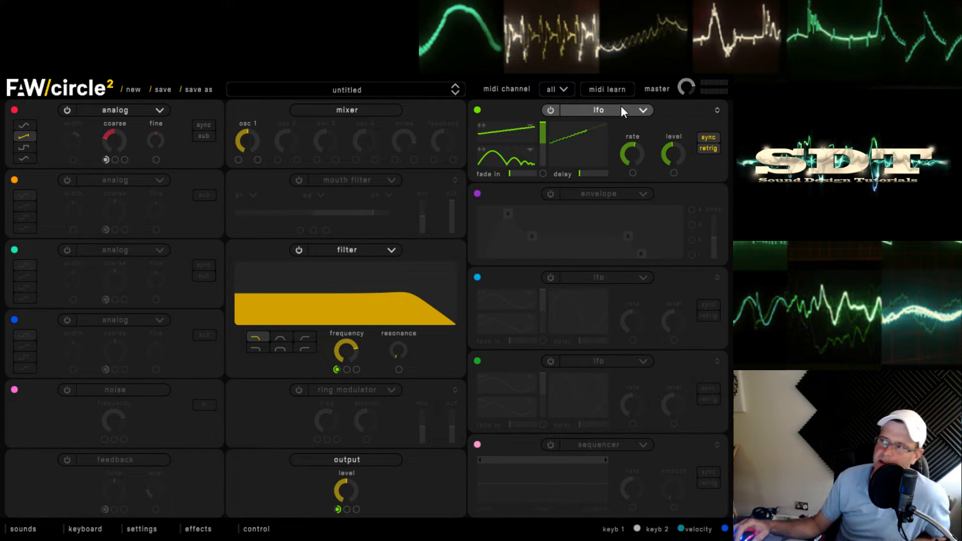
Change the green LFO into a sequencer and draw its third step up and its sixth and seventh steps down.
click(615, 151)
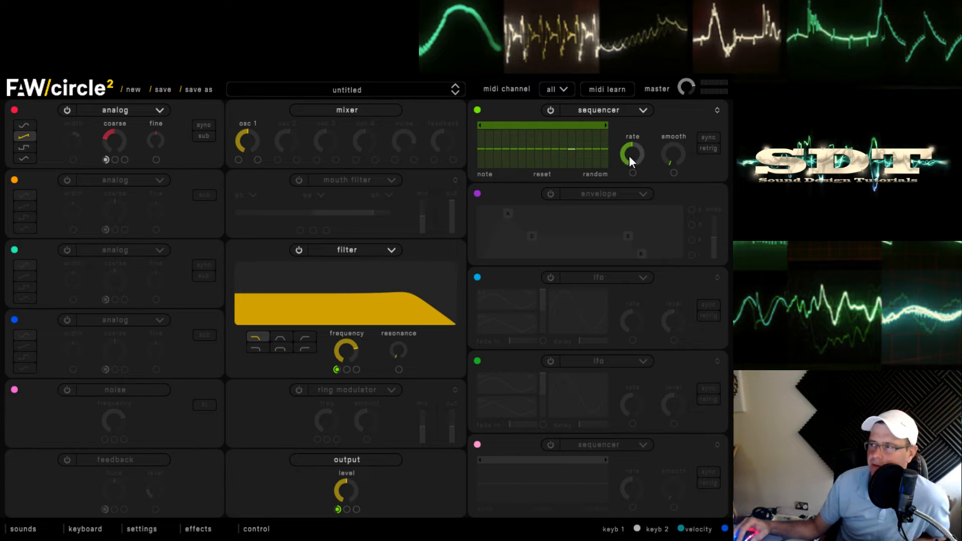
click(498, 133)
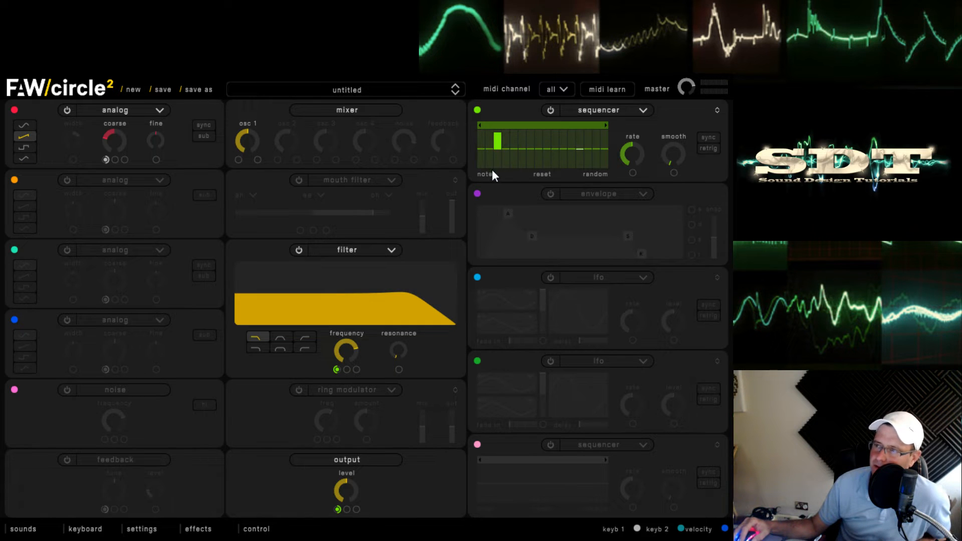
drag(520, 154, 519, 182)
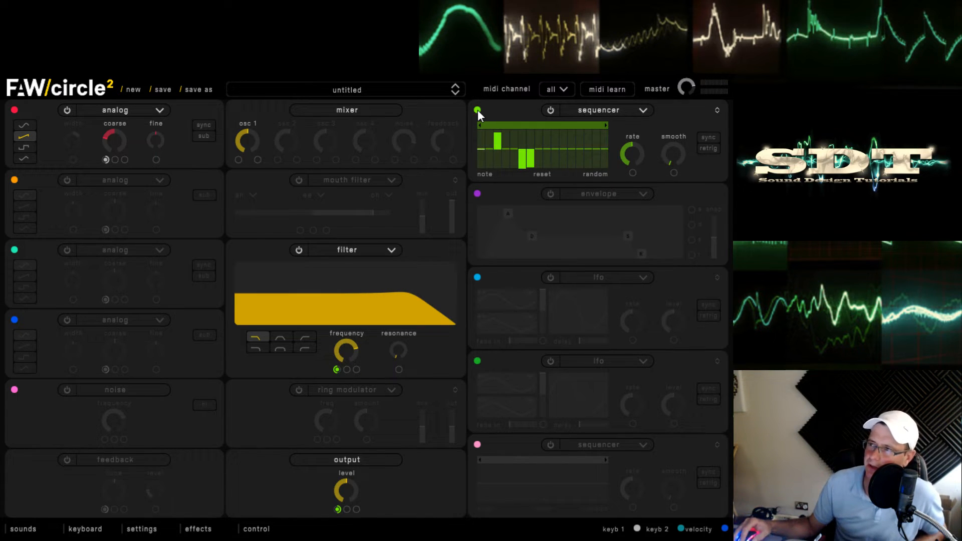
Assign the sequencer to the filter's frequency and draw steps 10, 12, 15 and 16 fully up and step 13 fully down.
drag(477, 110, 339, 371)
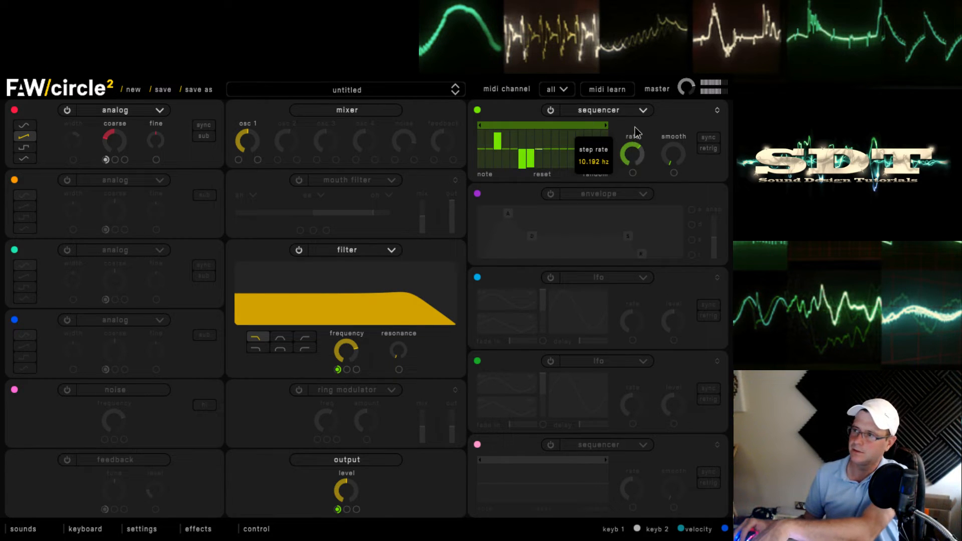
mouse_move(554, 140)
mouse_down()
mouse_move(554, 126)
mouse_move(578, 116)
mouse_up()
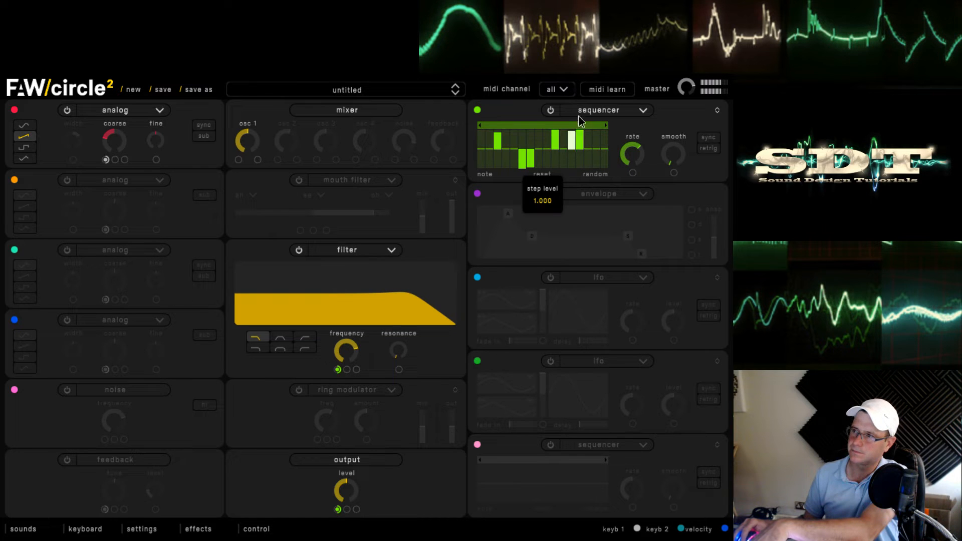
mouse_move(579, 158)
mouse_down()
mouse_move(578, 167)
mouse_move(596, 127)
mouse_up()
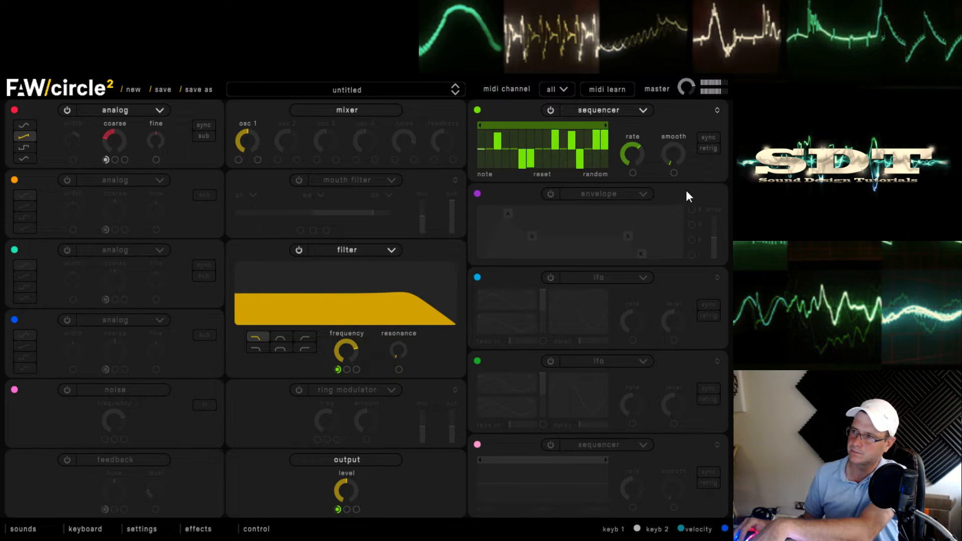
Try sync on the green sequencer, disable it again, and switch the sequencer off.
click(705, 139)
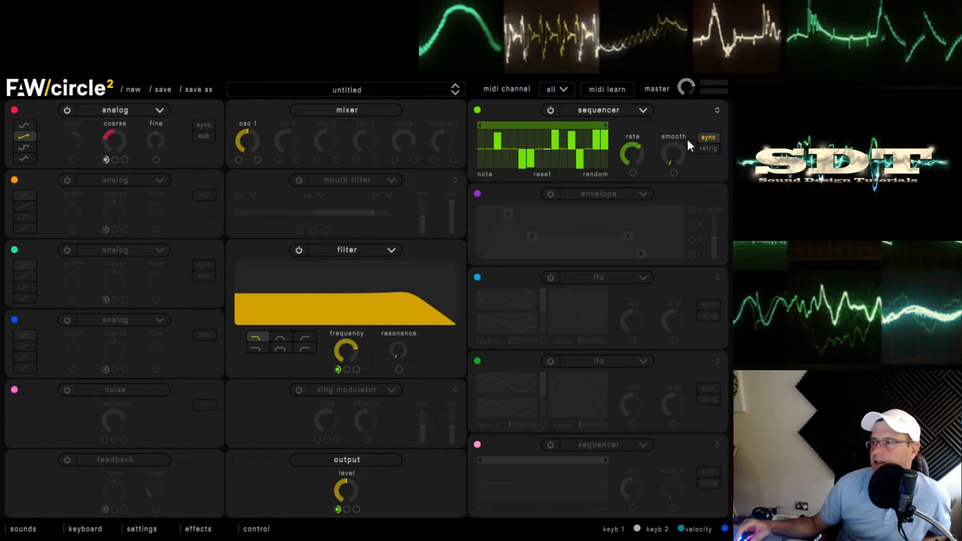
click(703, 140)
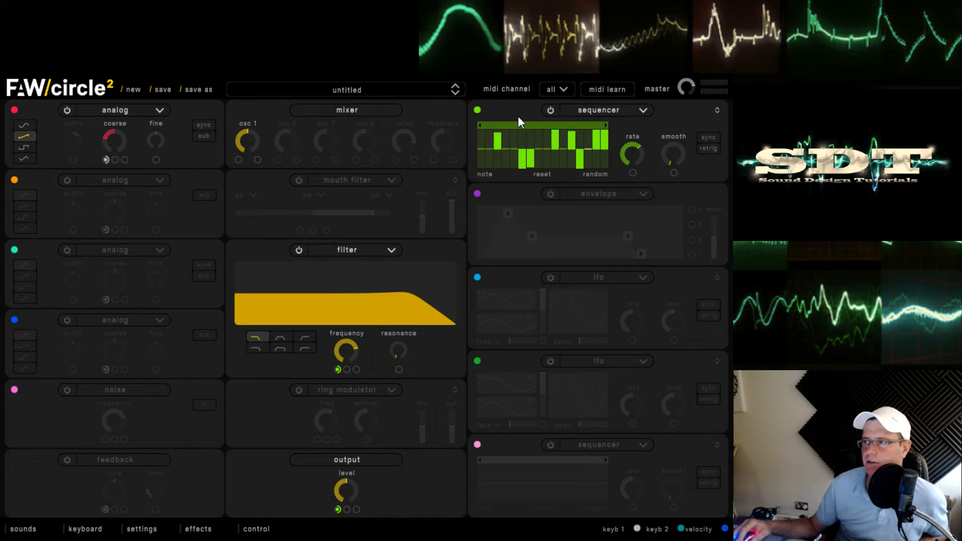
click(550, 108)
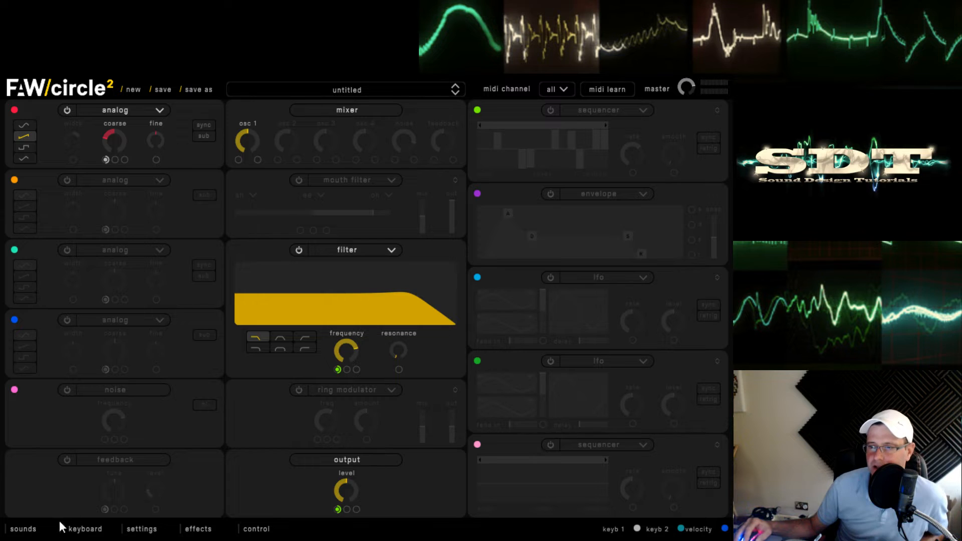
Filter the sound library by class bass, type high and style 2010, and load the Brostep Hits 4 preset.
click(24, 529)
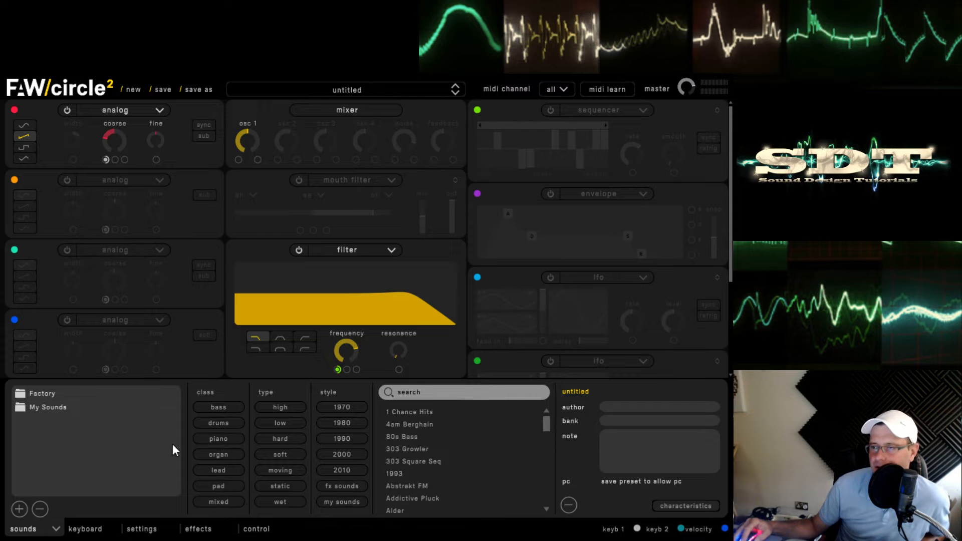
click(219, 408)
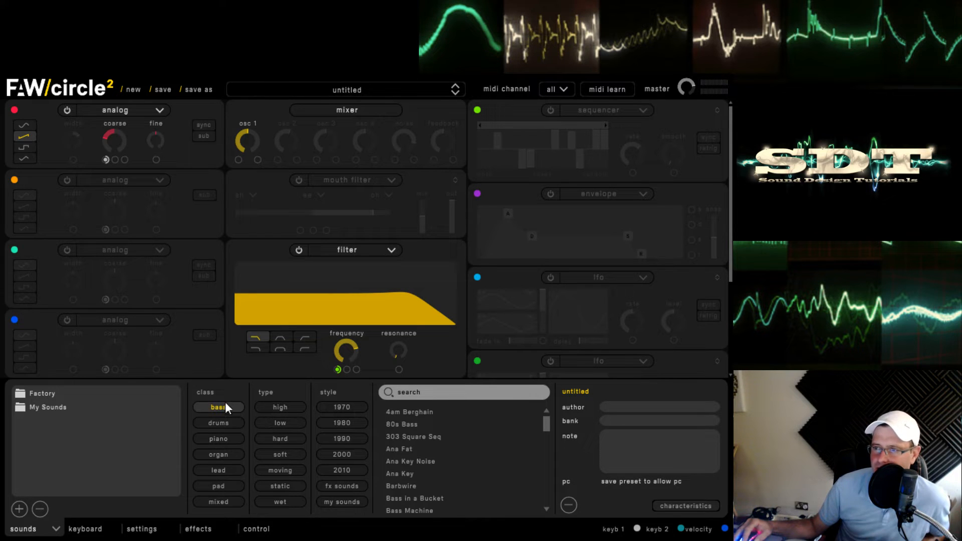
click(284, 405)
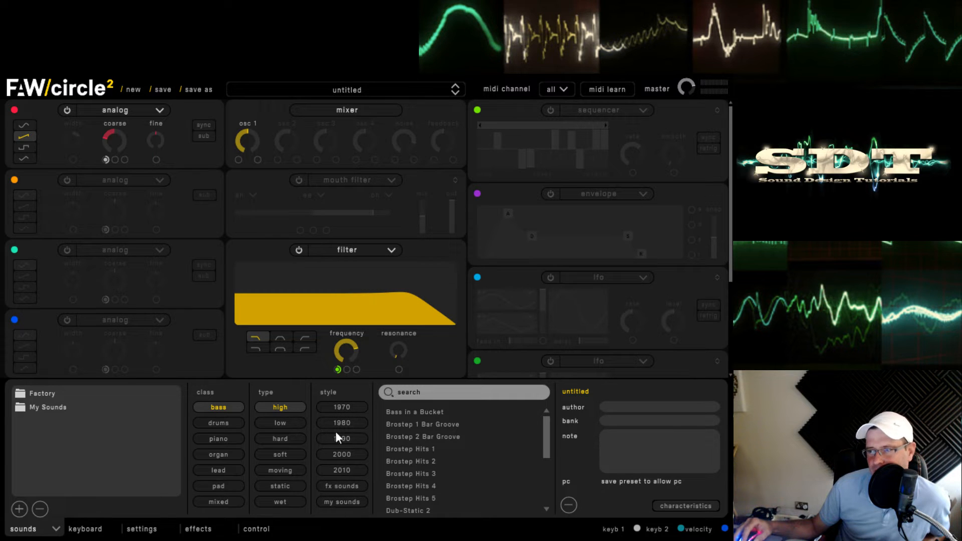
click(350, 470)
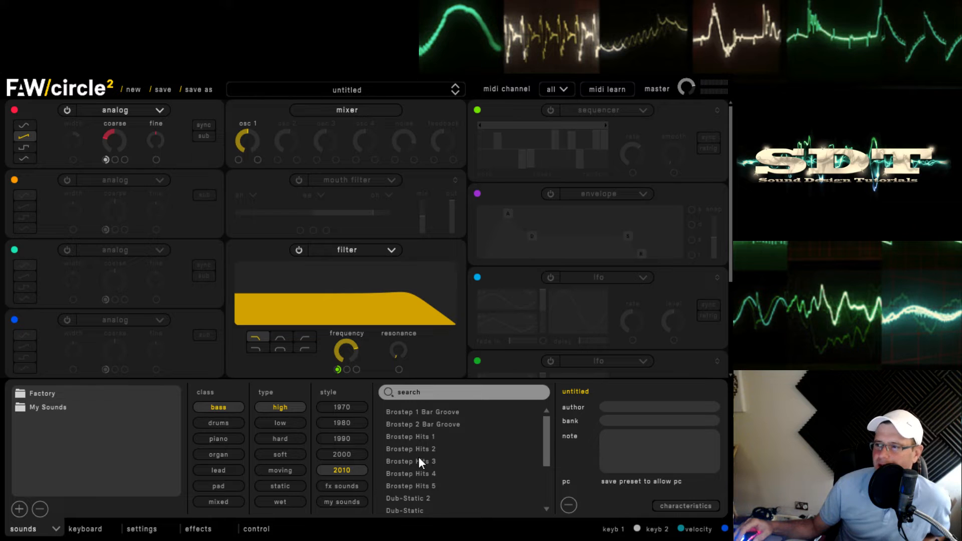
scroll(419, 456, down, 2)
click(432, 437)
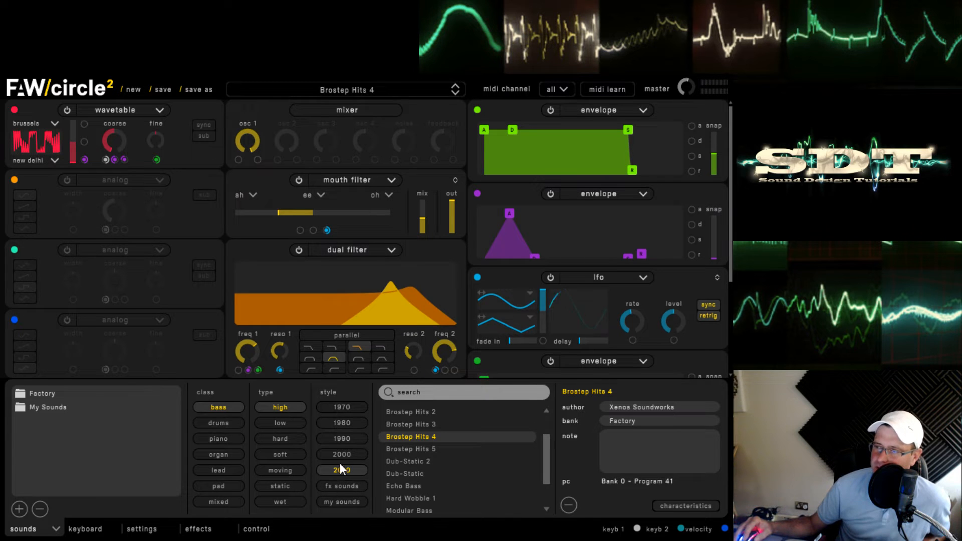
Try adding the soft and 1980 filters, and clear both along with the 2010 filter.
click(291, 457)
click(328, 427)
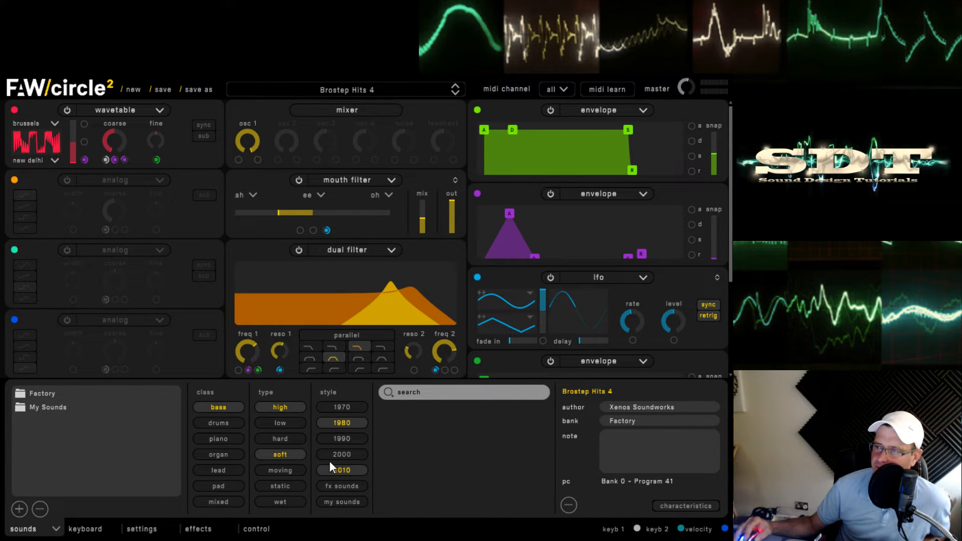
click(335, 425)
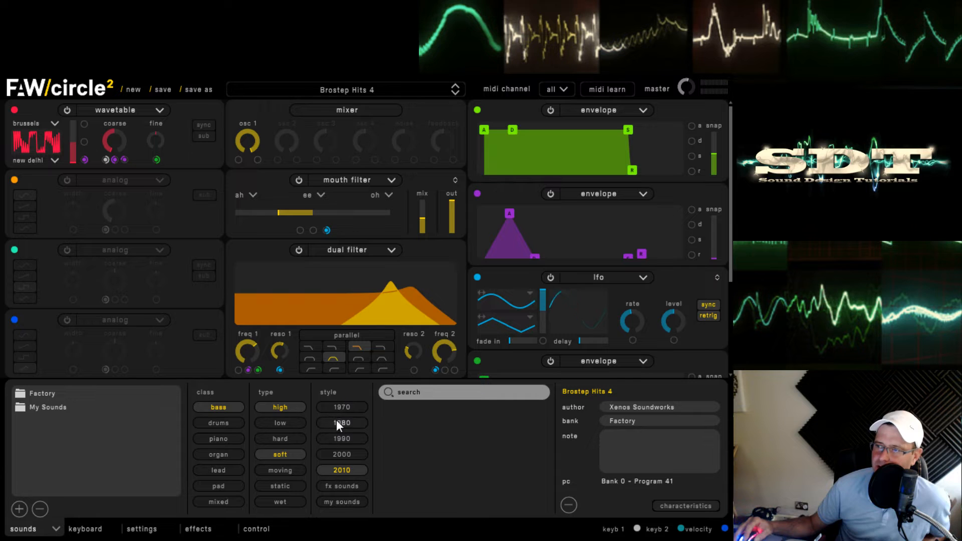
click(336, 466)
click(282, 452)
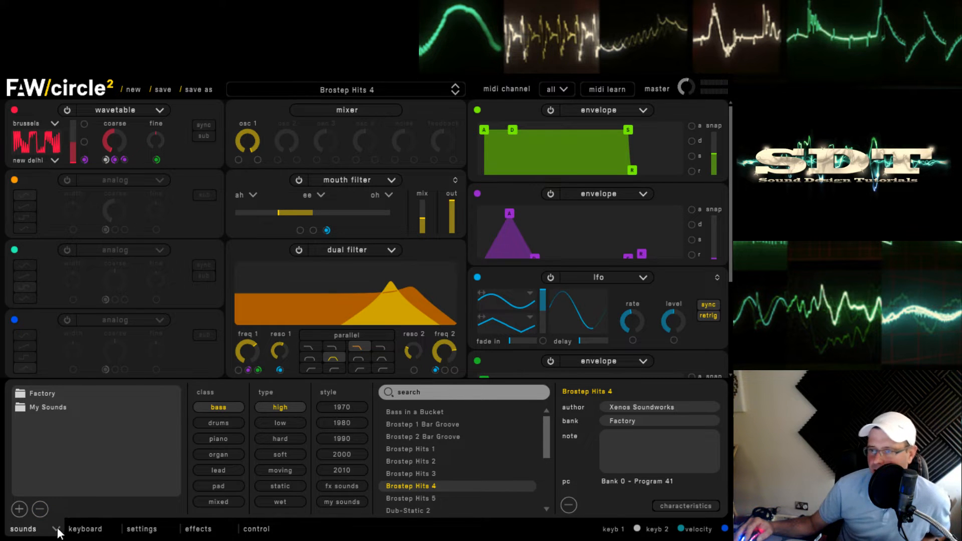
Start a new patch and switch on the arpeggiator in the keyboard section.
click(85, 529)
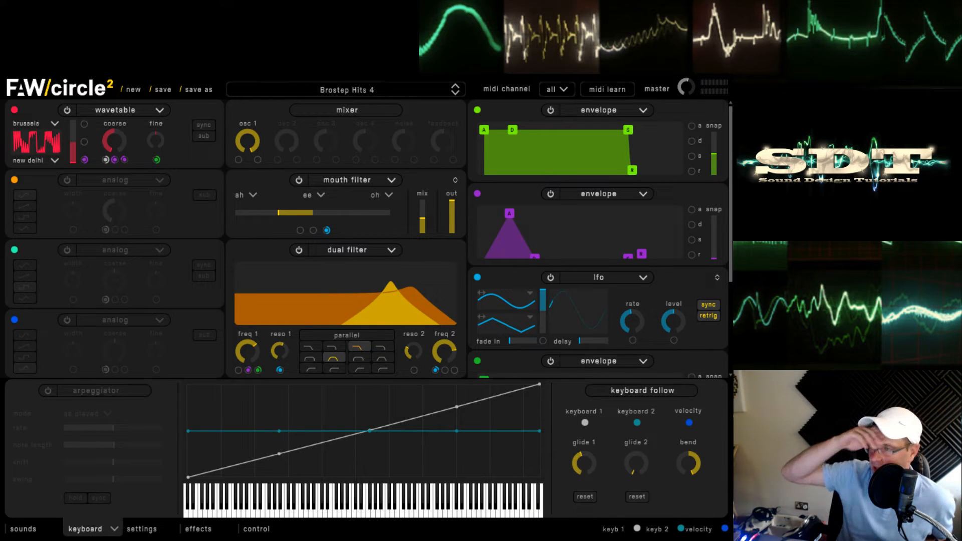
click(48, 390)
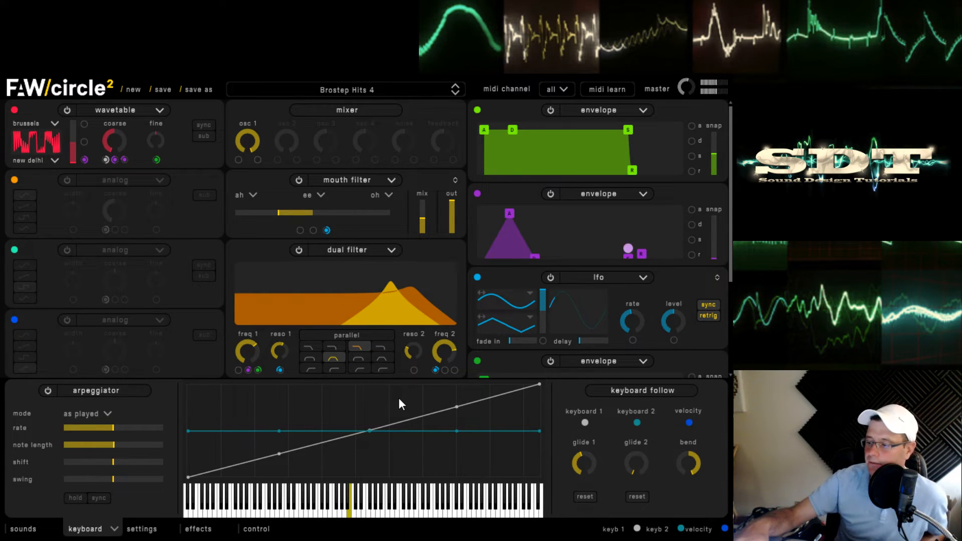
click(133, 89)
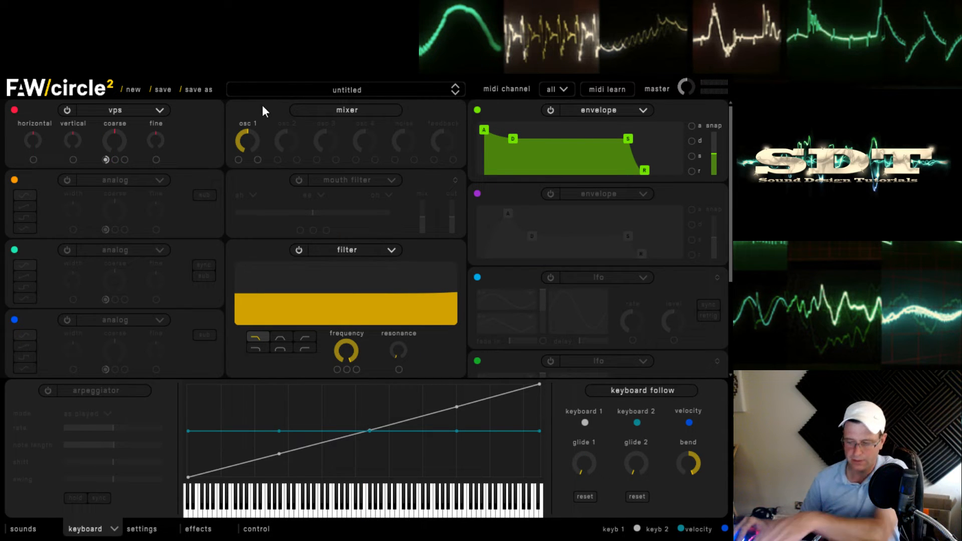
click(50, 389)
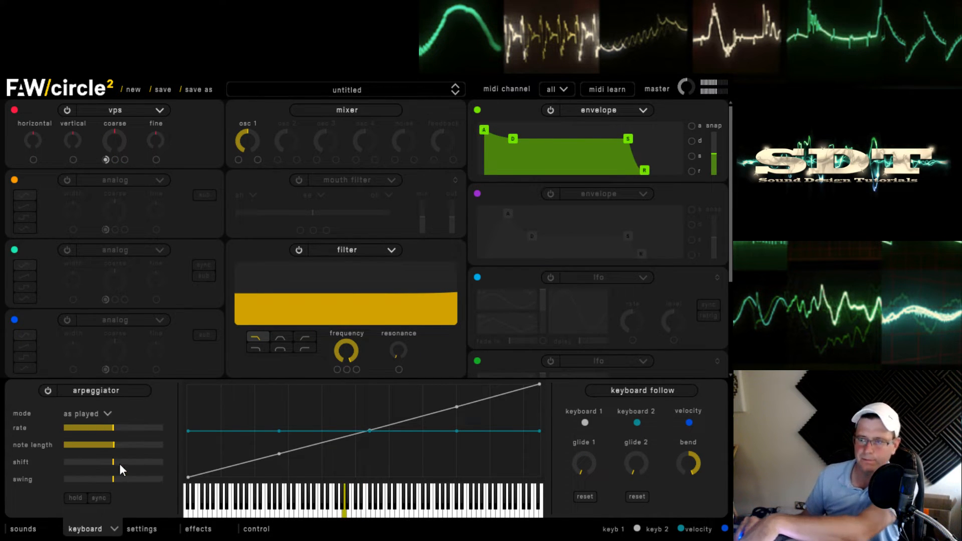
Sync the arpeggiator and set a lower rate, a slightly longer note length, shift about halfway up and swing just below centre.
click(119, 427)
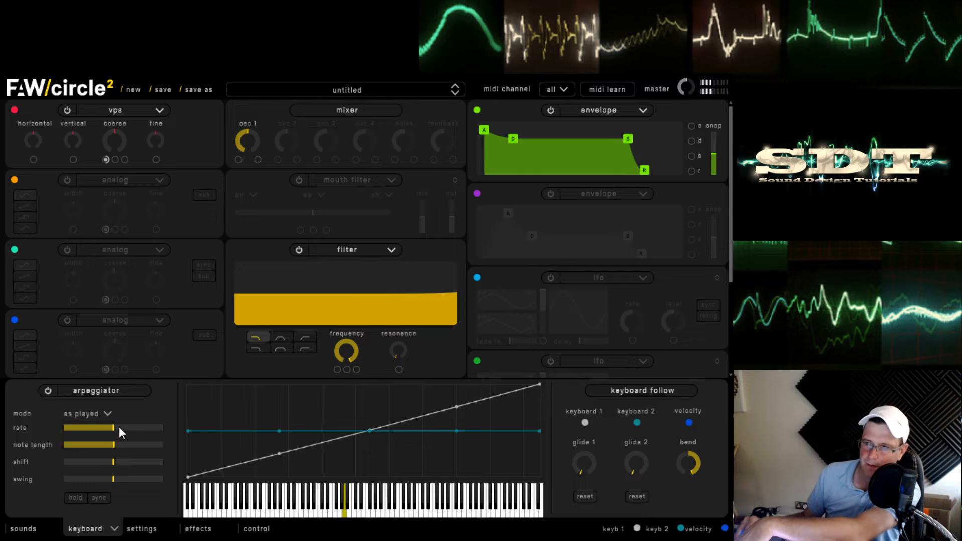
click(100, 497)
drag(120, 427, 112, 478)
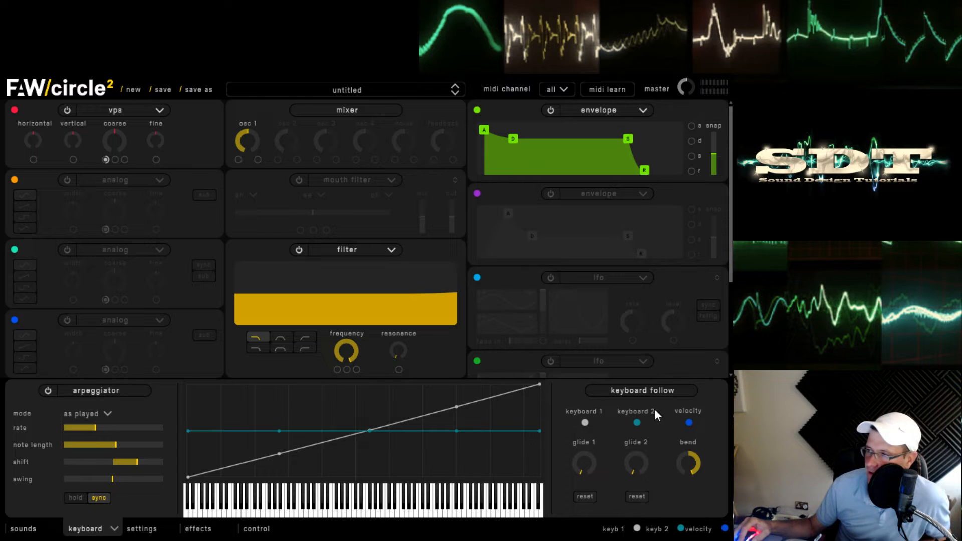
Play low, middle and high notes on the virtual keyboard and shift the keyboard 2 curve's fourth point slightly toward the lower notes.
click(275, 507)
click(486, 507)
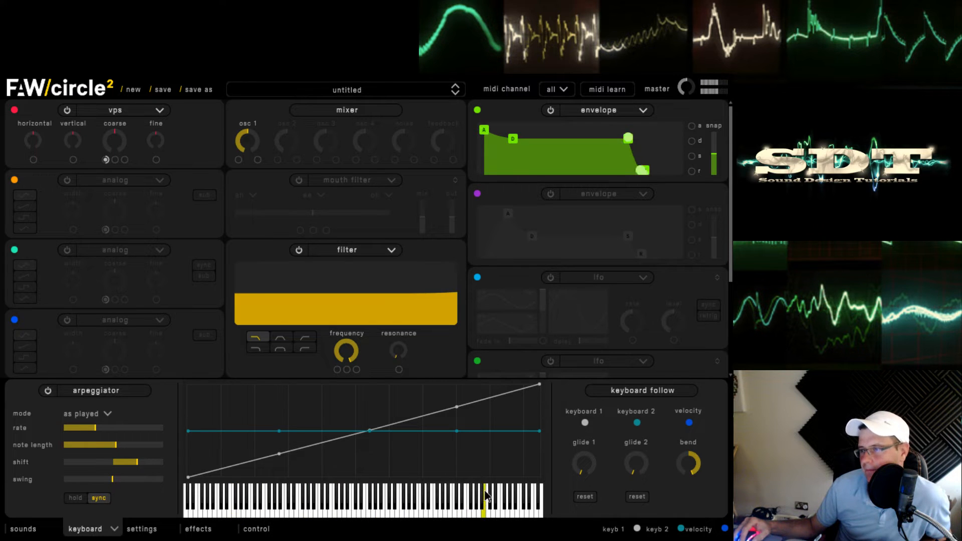
click(240, 501)
click(366, 501)
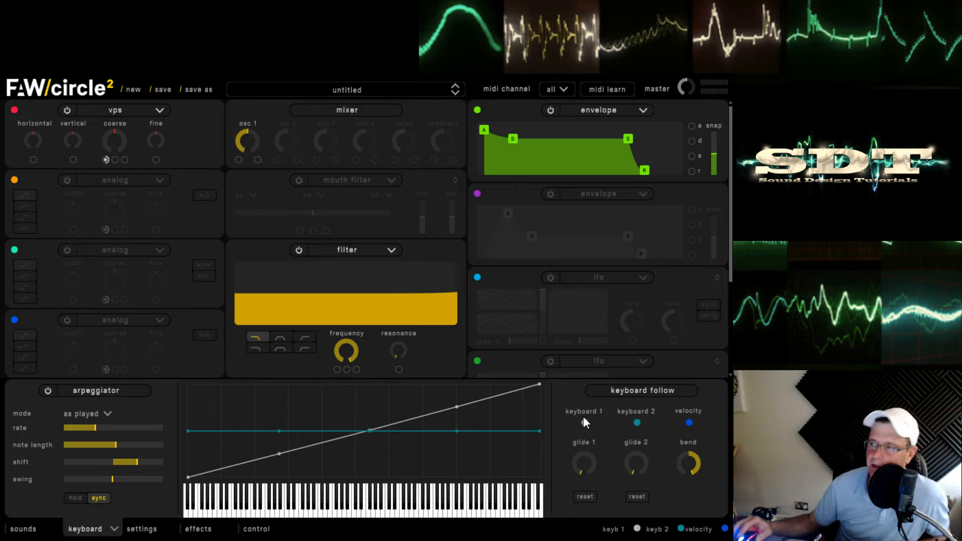
mouse_move(453, 430)
mouse_down()
mouse_move(449, 461)
mouse_move(448, 431)
mouse_up()
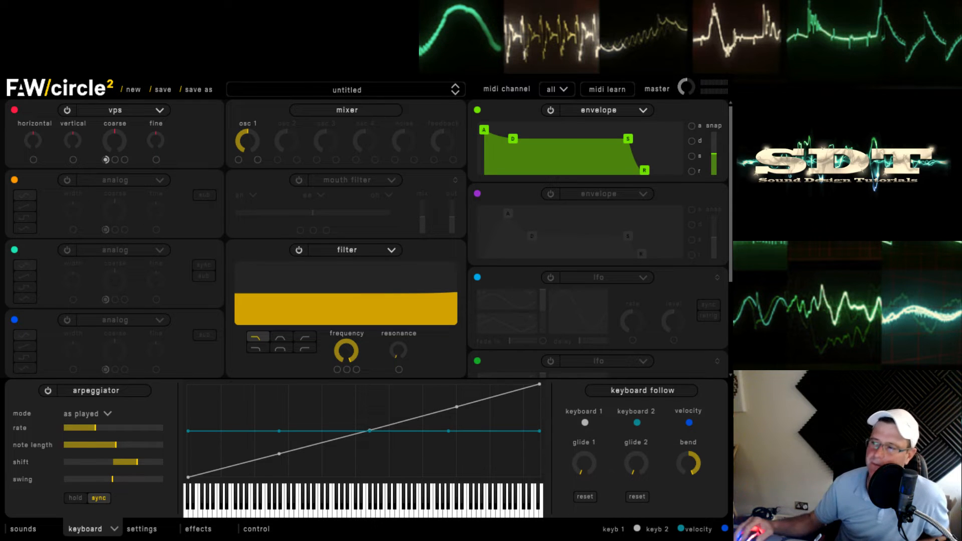
click(257, 511)
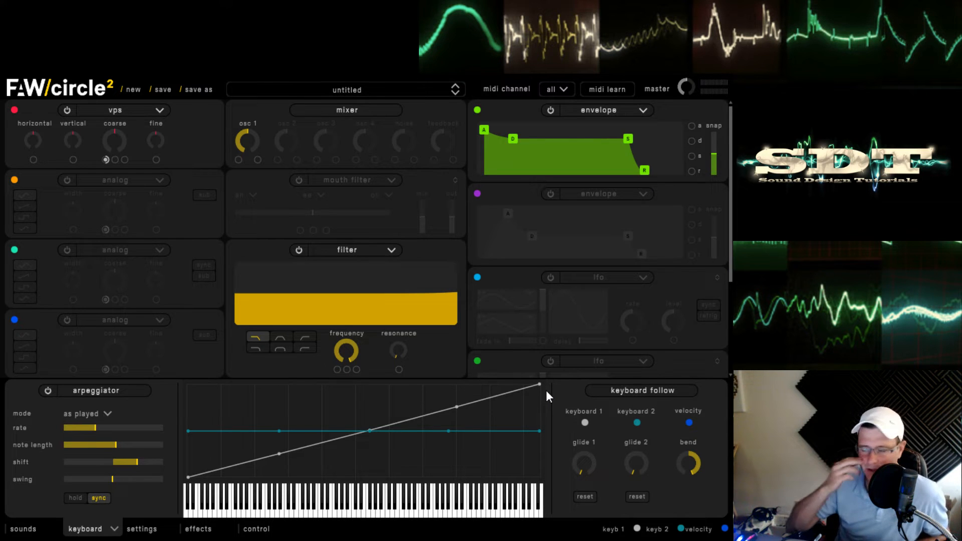
Show the modulation slots available to the keyboard 1 source without assigning it, and play a low note.
click(588, 423)
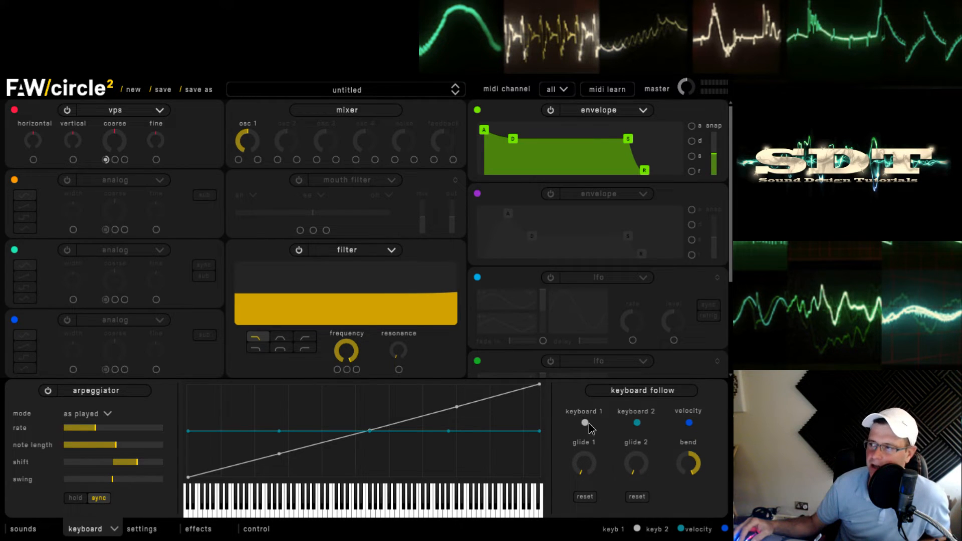
drag(569, 398, 588, 420)
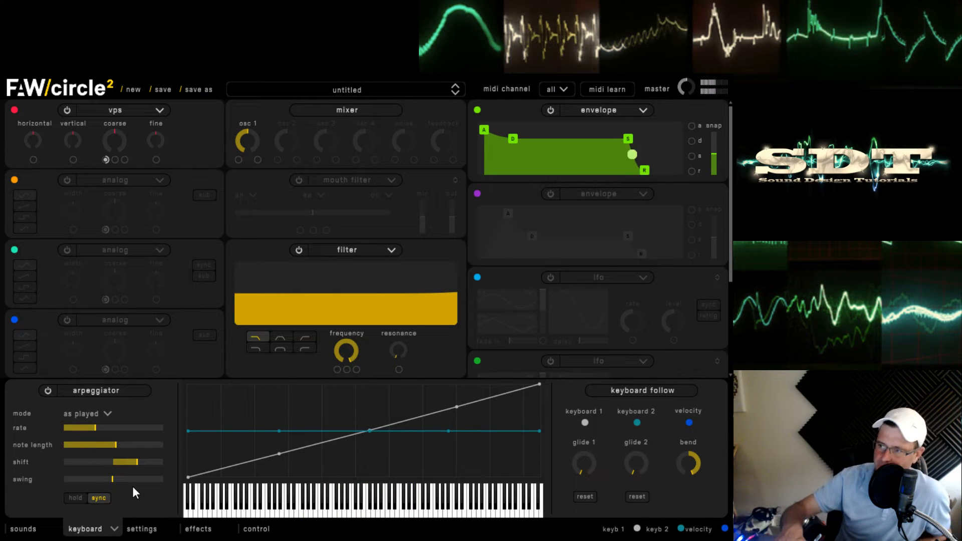
click(226, 493)
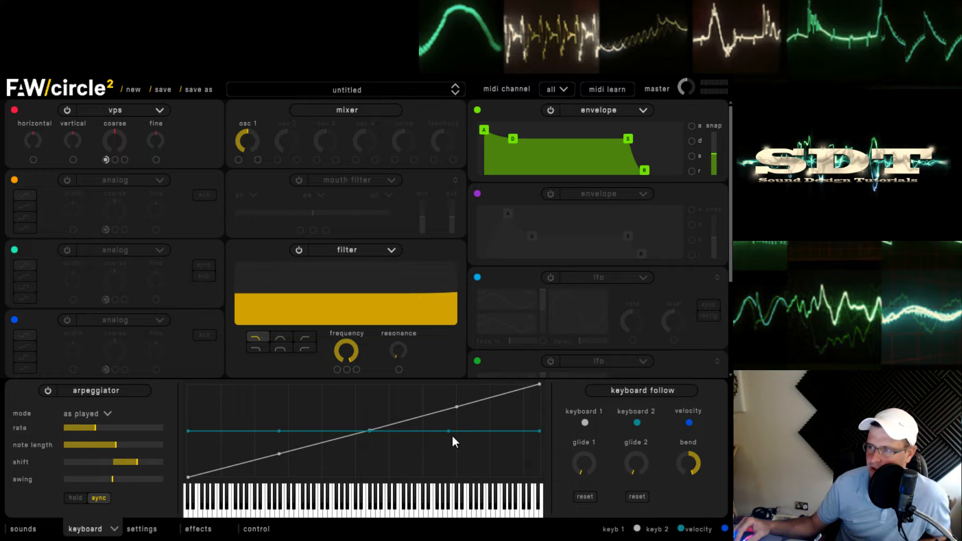
Raise the keyboard 2 curve's fourth point slightly and its first point to the maximum.
mouse_move(449, 431)
mouse_down()
mouse_move(457, 468)
mouse_move(452, 422)
mouse_up()
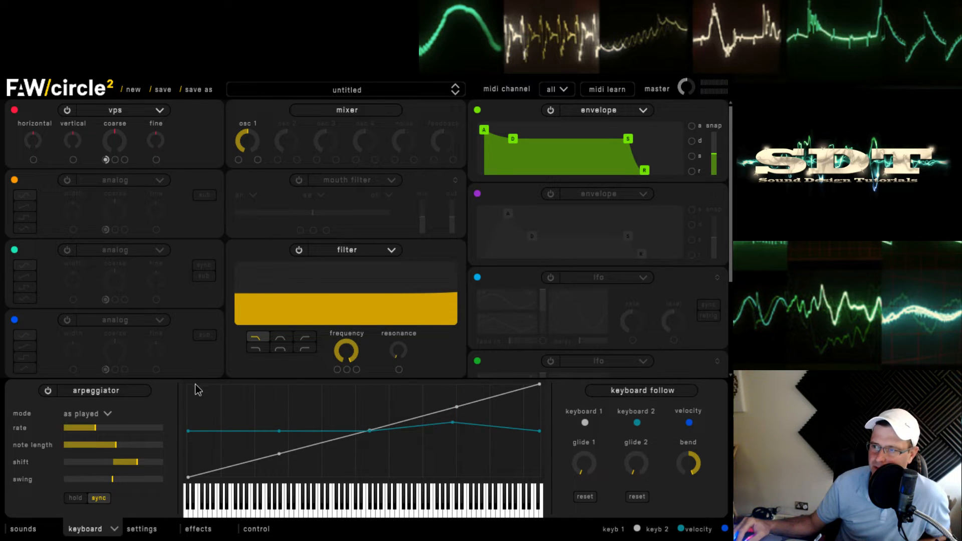
drag(189, 432, 189, 384)
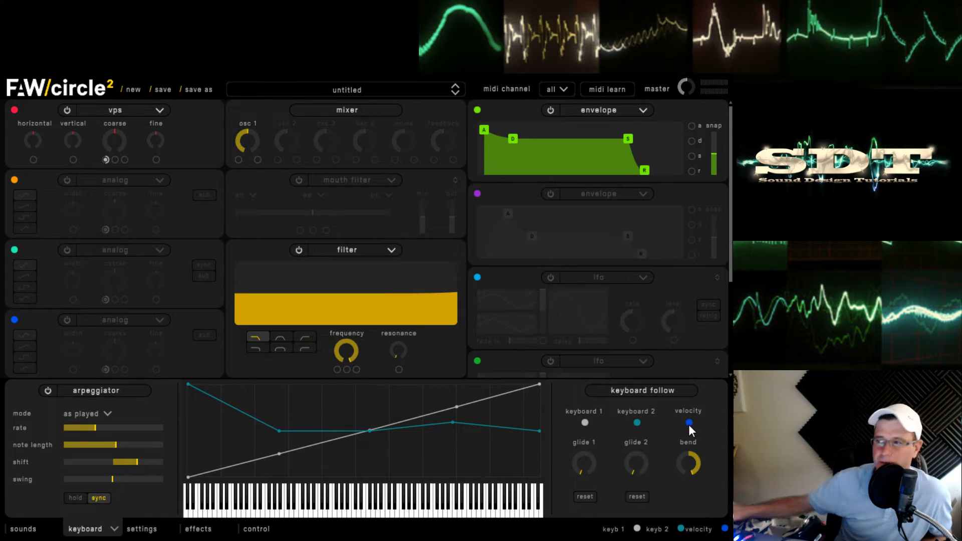
drag(688, 423, 598, 453)
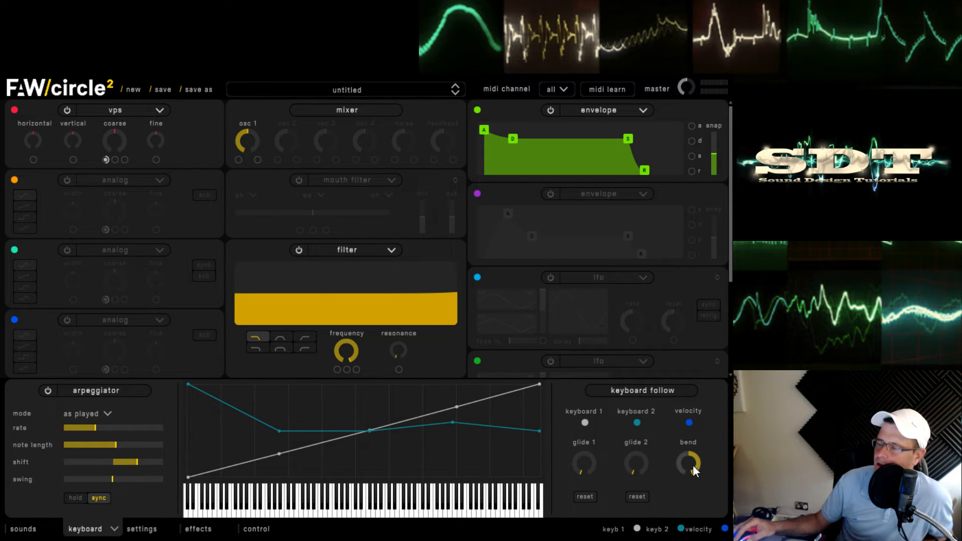
Check the pitch bend control and voicing settings, and turn off the arpeggiator.
mouse_move(692, 465)
drag(692, 469, 692, 469)
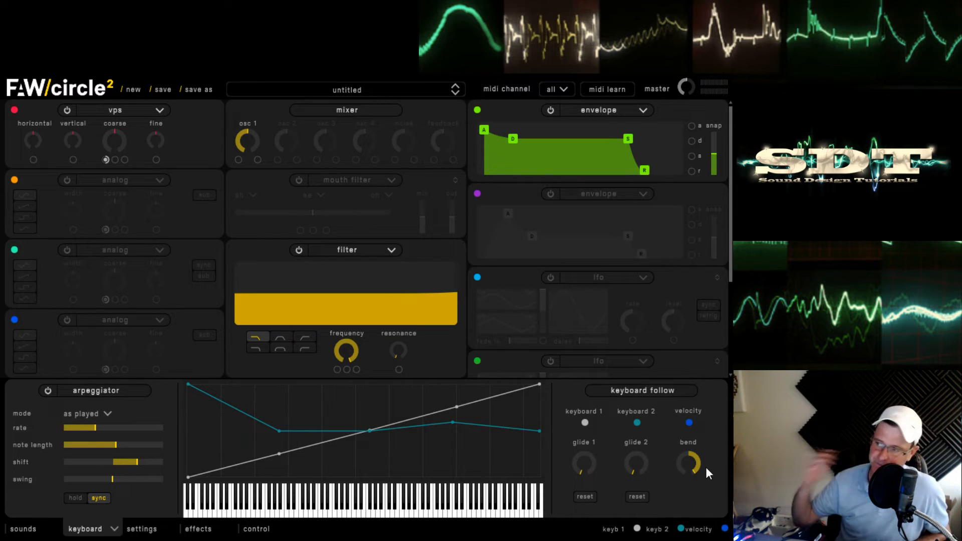
click(142, 529)
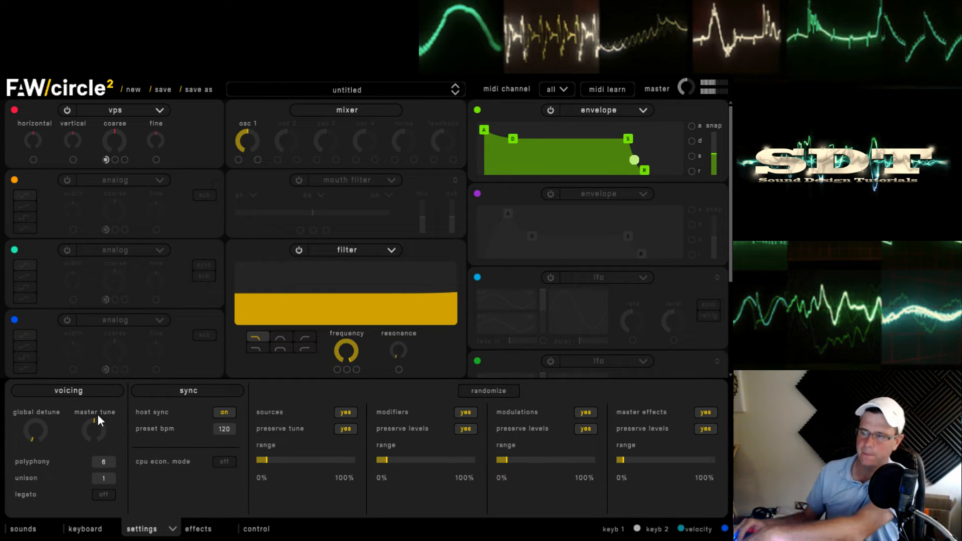
click(83, 529)
click(48, 390)
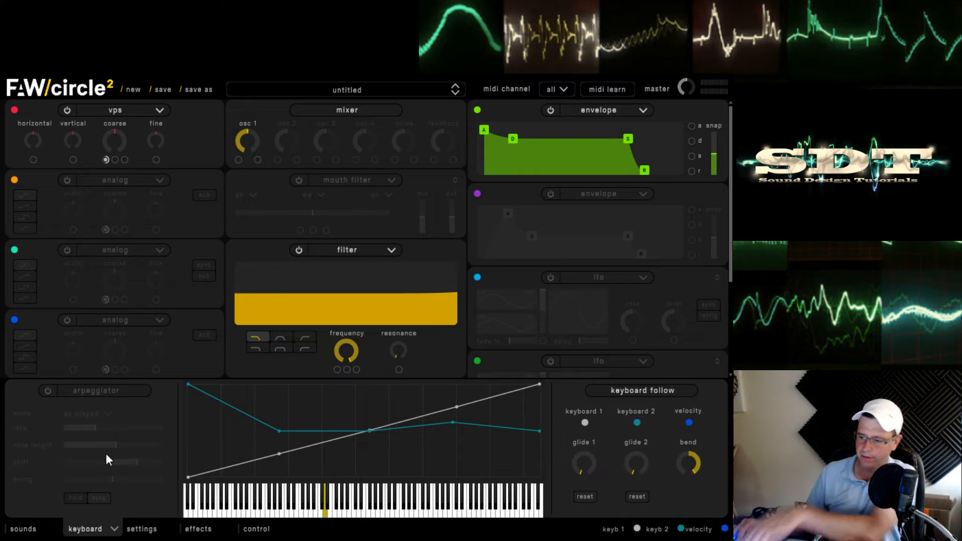
Try polyphony at 30 and 1 in the voicing settings, and set it to 32.
click(145, 531)
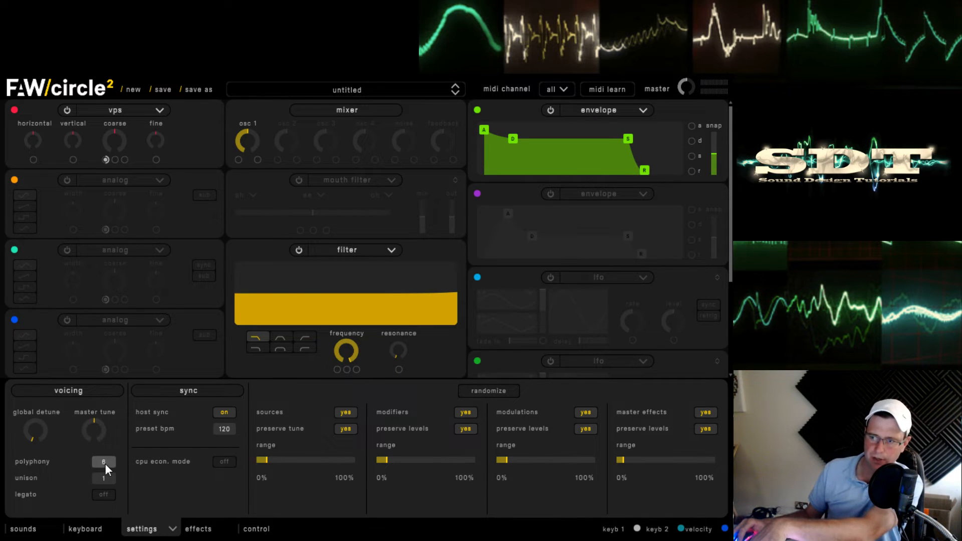
drag(105, 464, 114, 230)
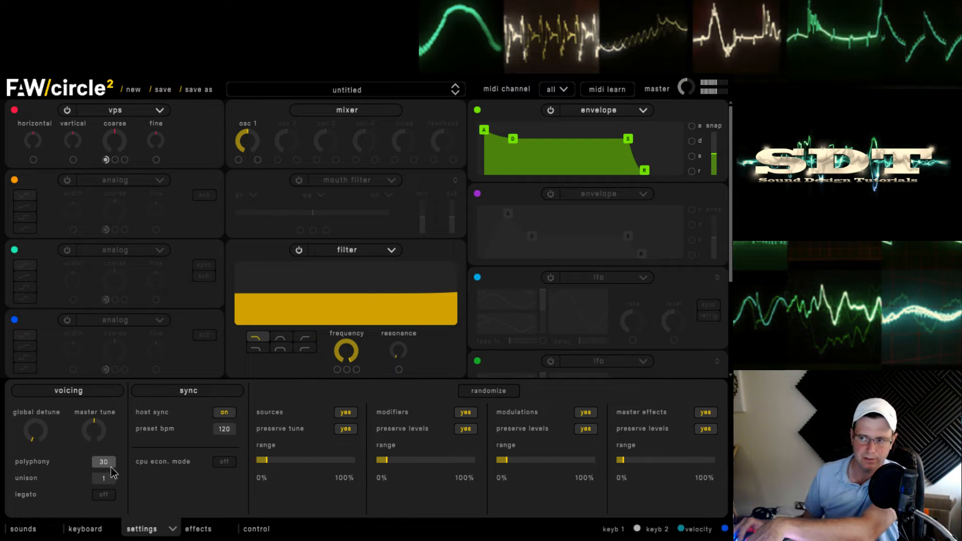
drag(107, 463, 107, 540)
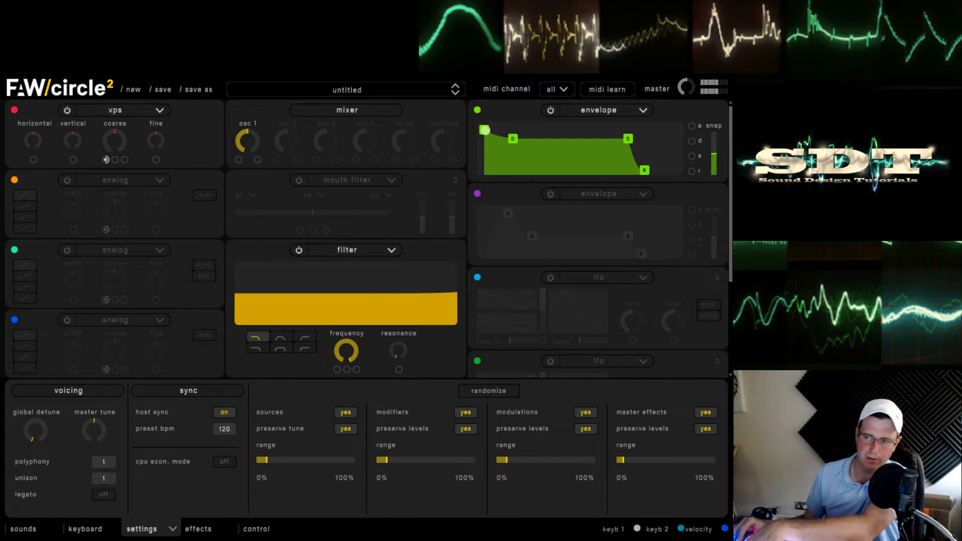
drag(110, 460, 122, 274)
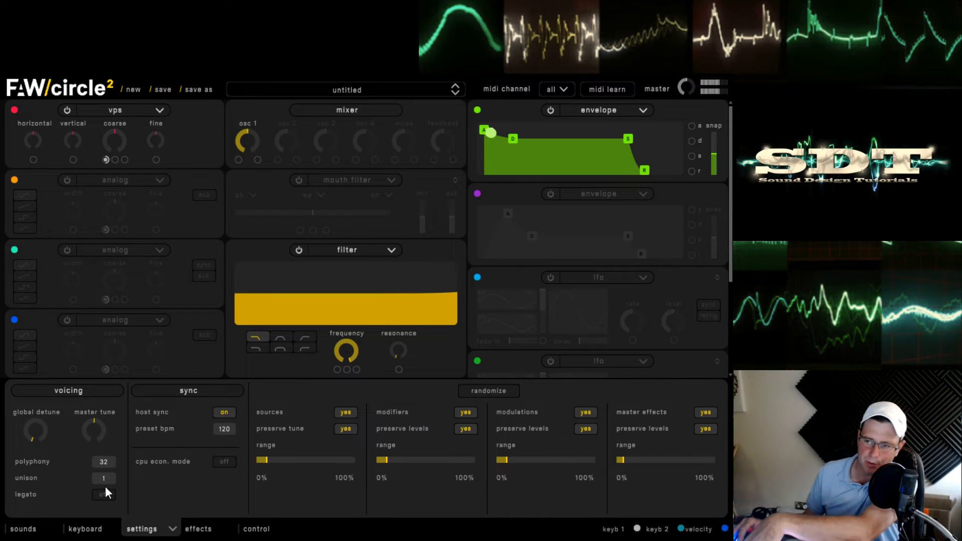
Set unison to 11 and sweep global detune up to 1.000 and back to 0.280, leaving legato off.
drag(107, 475, 86, 452)
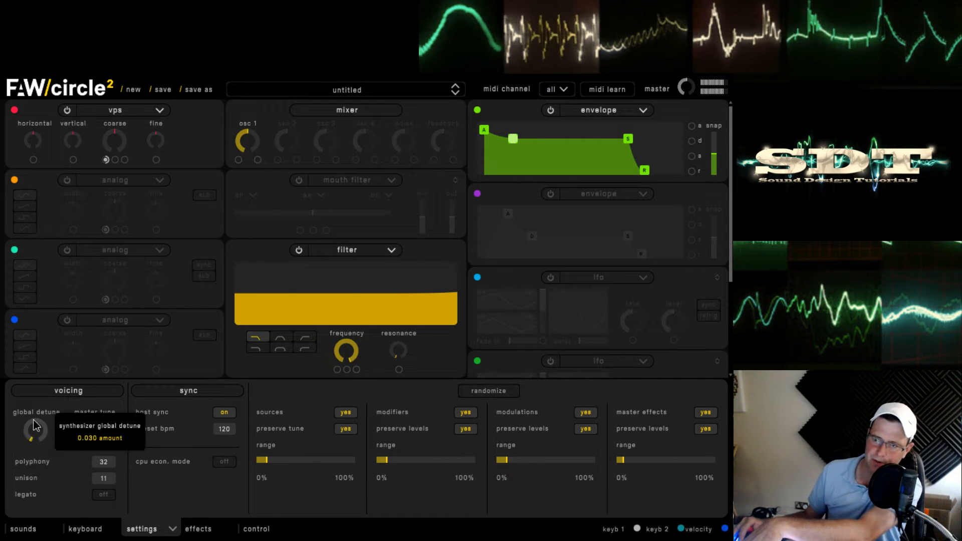
drag(33, 419, 22, 381)
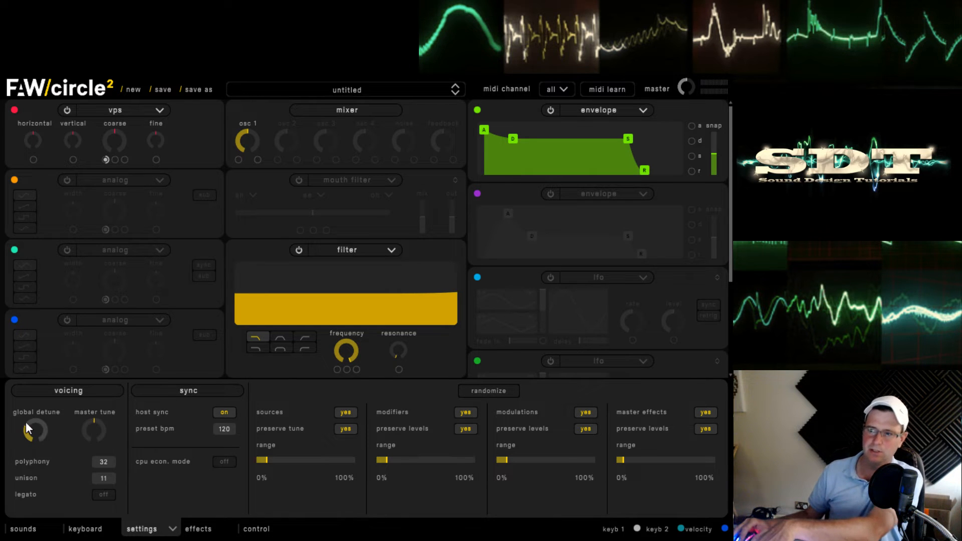
drag(28, 428, 72, 299)
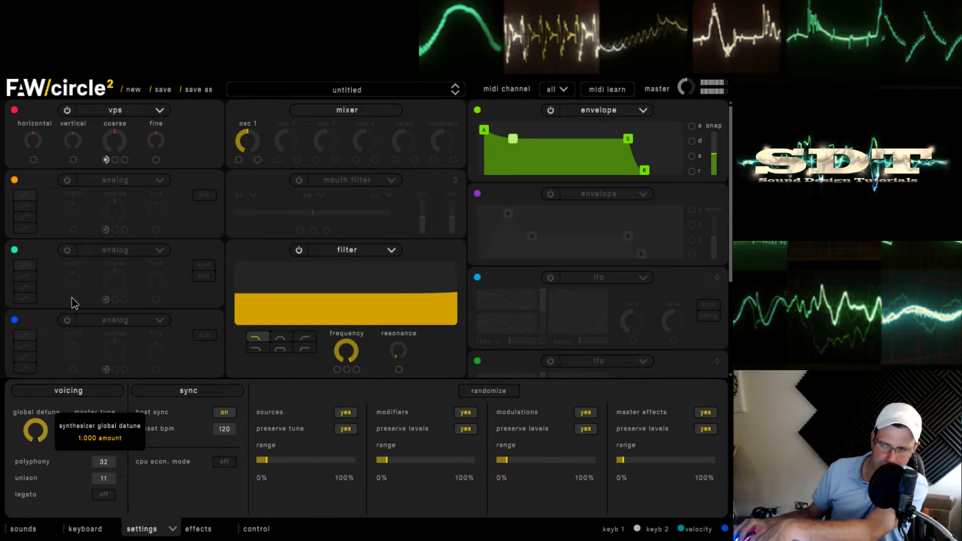
drag(44, 414, 54, 525)
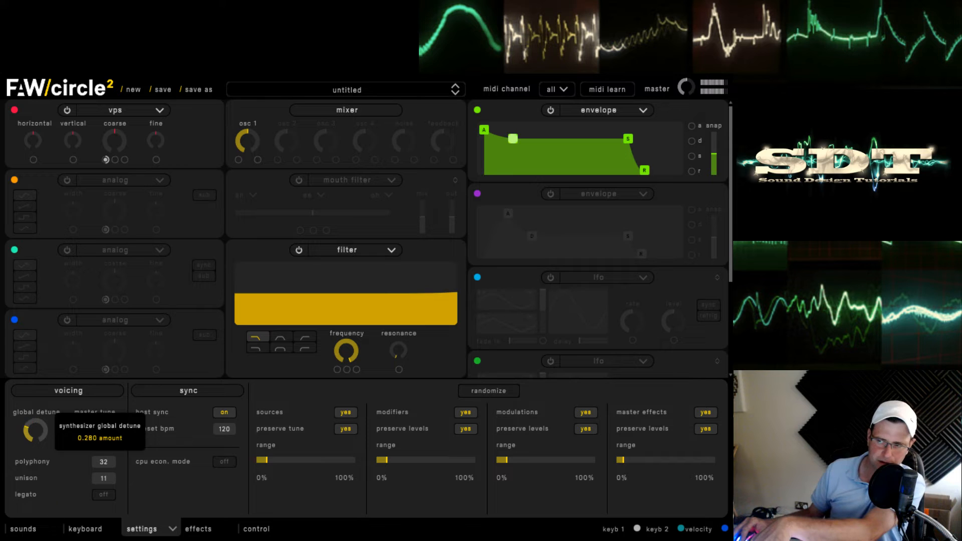
click(109, 495)
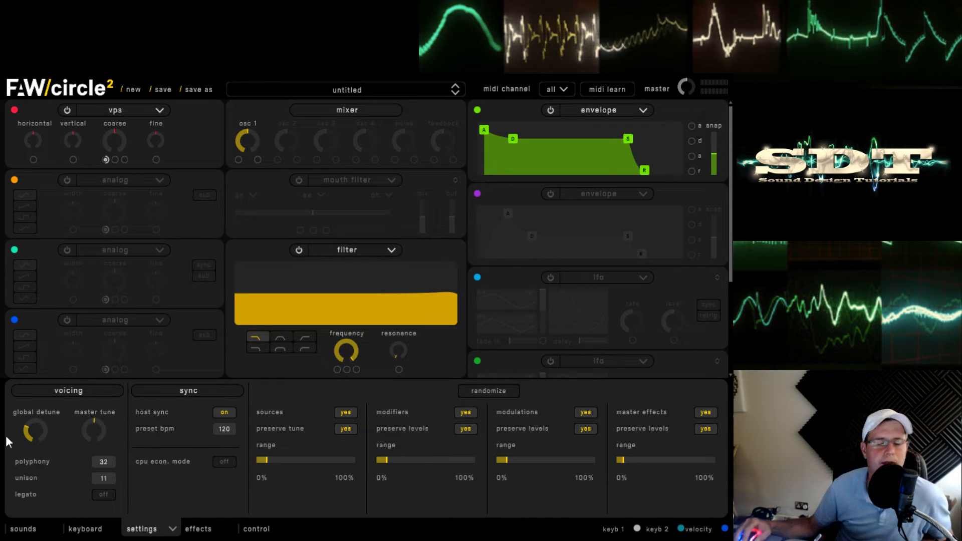
Raise the randomize range for master effects to about 40% and randomize the patch several times.
click(490, 390)
click(511, 392)
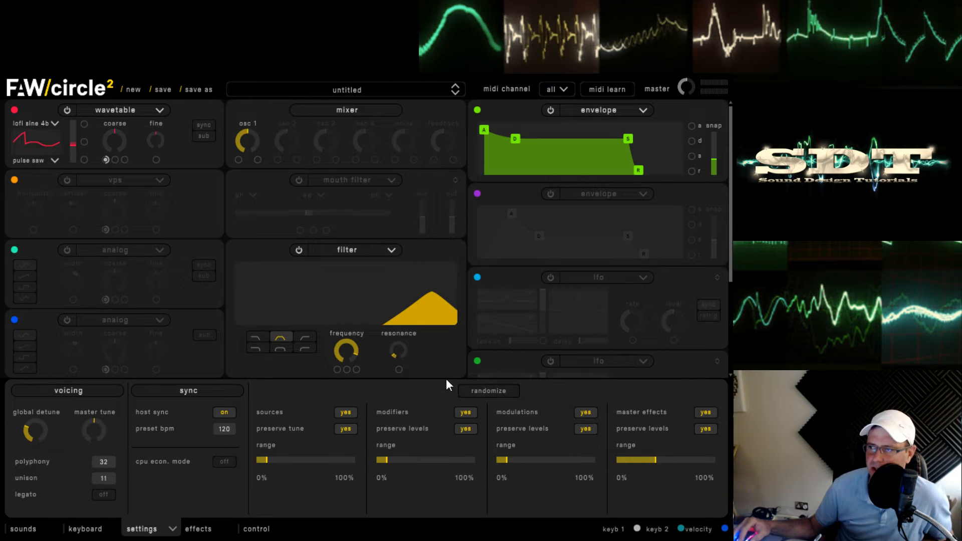
click(485, 391)
click(501, 390)
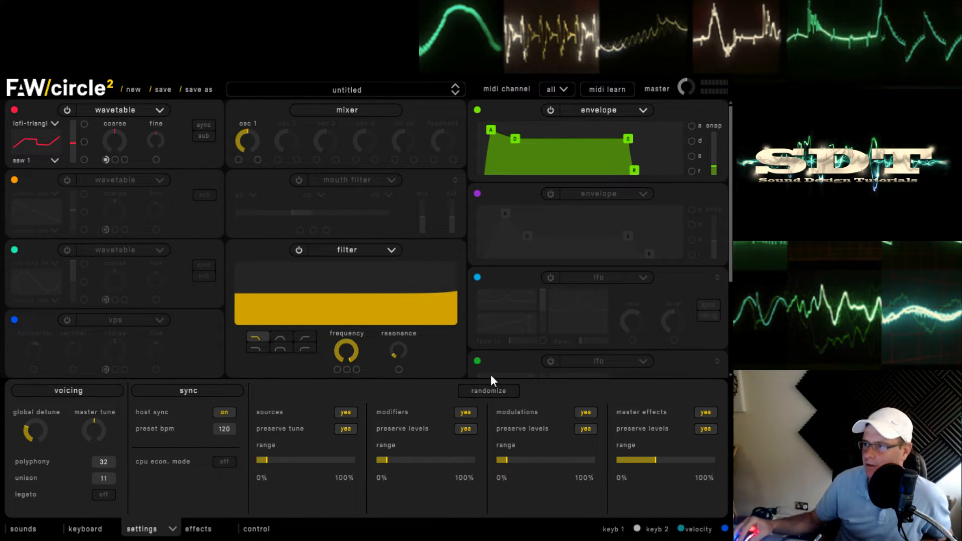
click(488, 392)
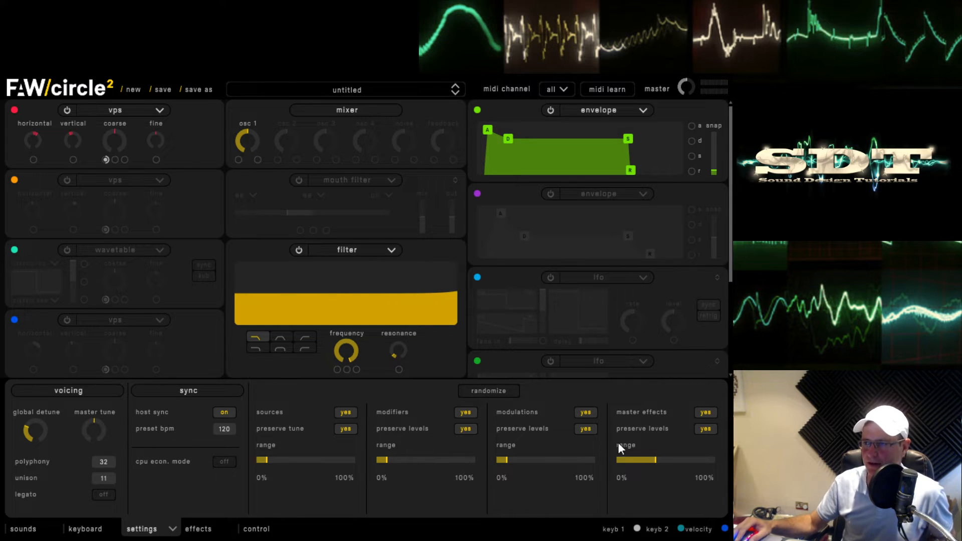
Show the effects and keyboard sections and return to the voicing settings.
click(142, 530)
click(206, 534)
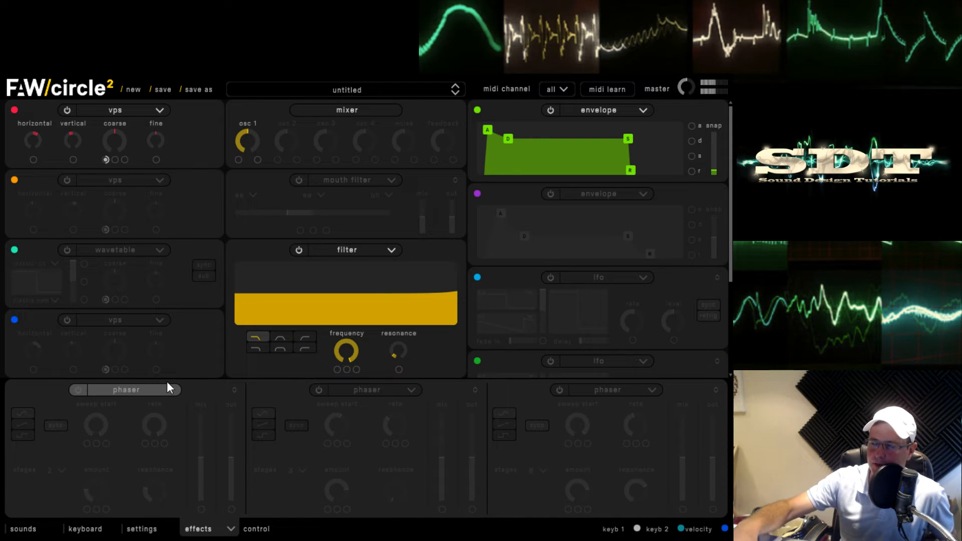
click(99, 527)
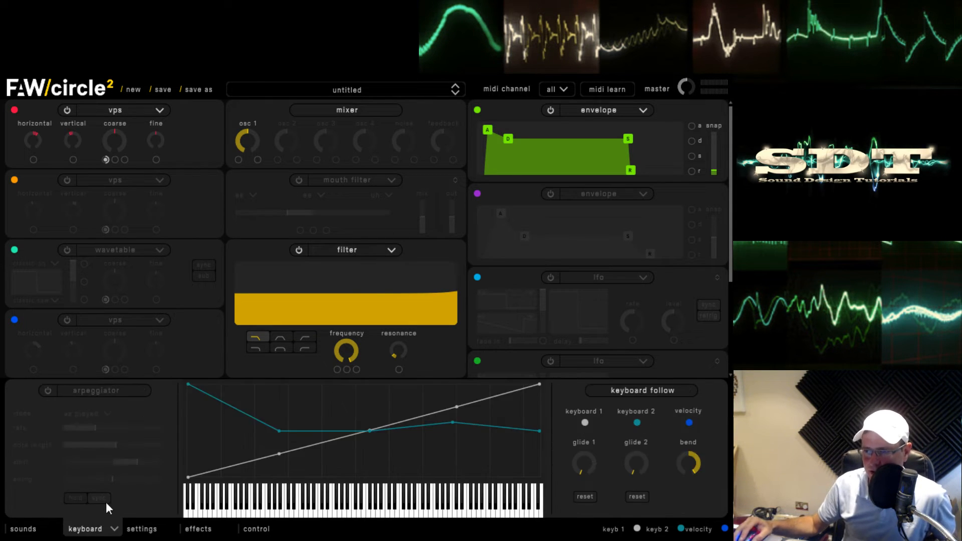
click(144, 529)
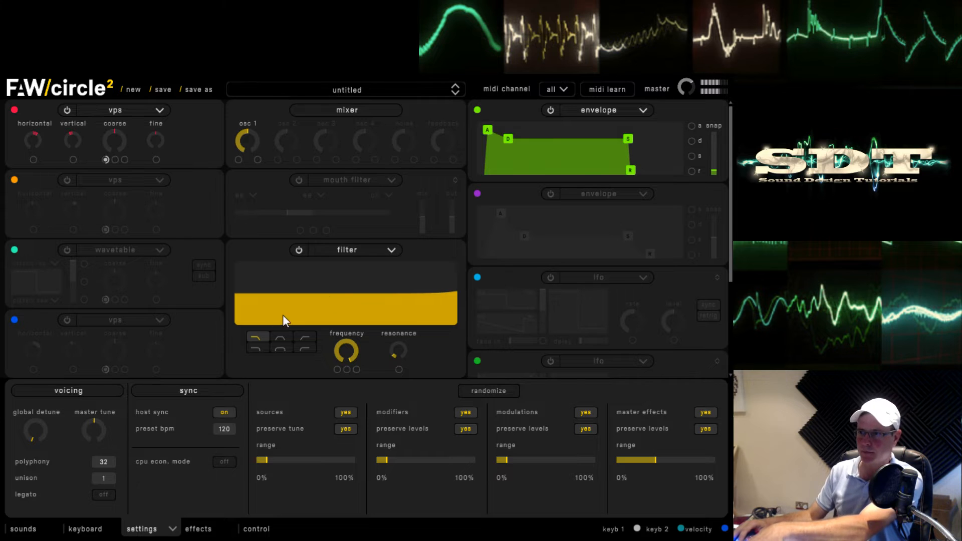
Load the reverb and switch to double echo in the first effect slot, with the slot enabled.
click(194, 530)
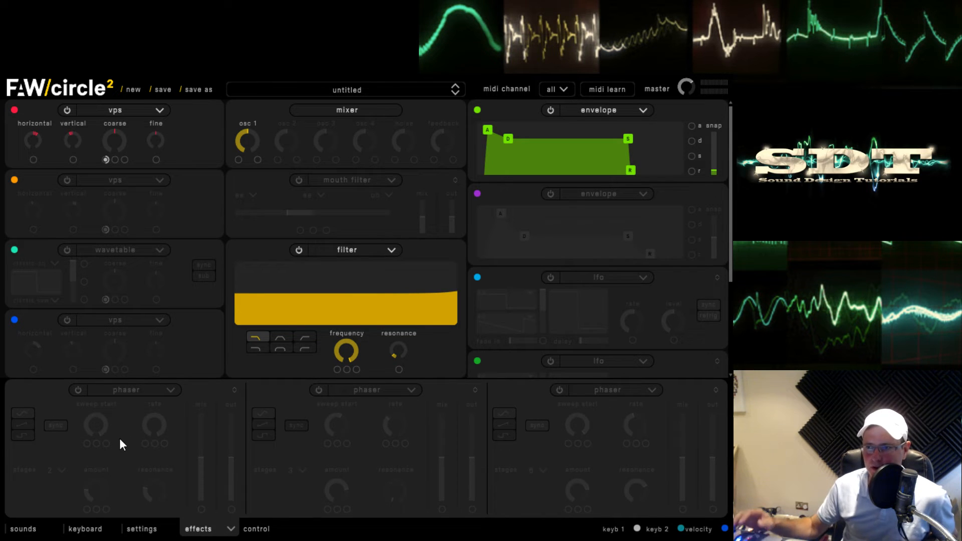
click(146, 390)
click(135, 460)
click(115, 394)
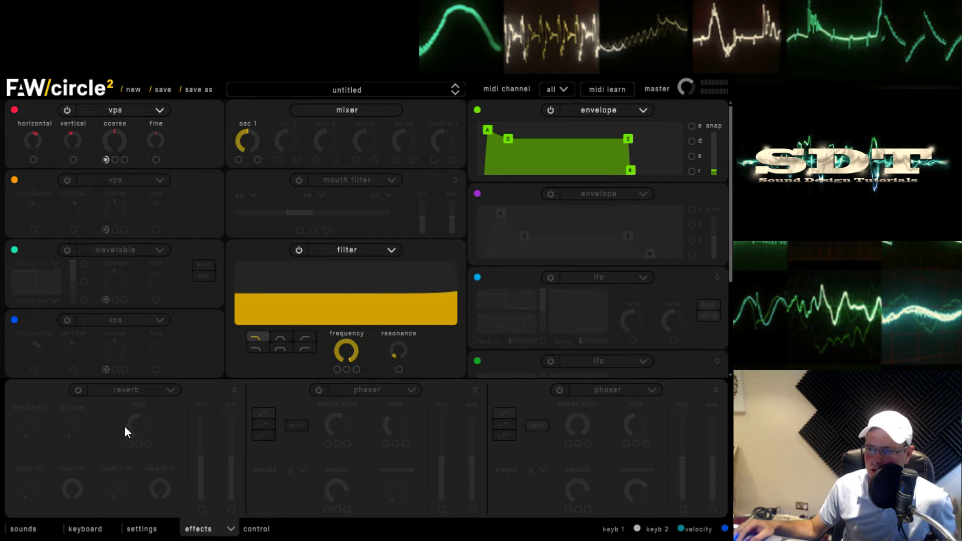
click(77, 389)
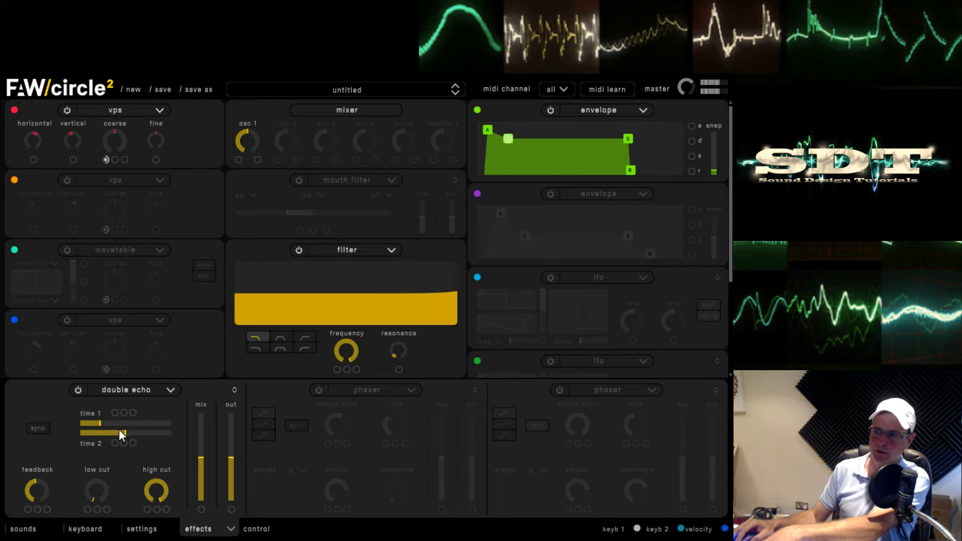
Raise the double echo's output close to maximum, sync it to tempo and adjust echo time 1 and time 2.
drag(230, 456, 231, 423)
mouse_move(100, 423)
mouse_down()
mouse_move(147, 431)
mouse_move(91, 431)
mouse_move(104, 424)
mouse_up()
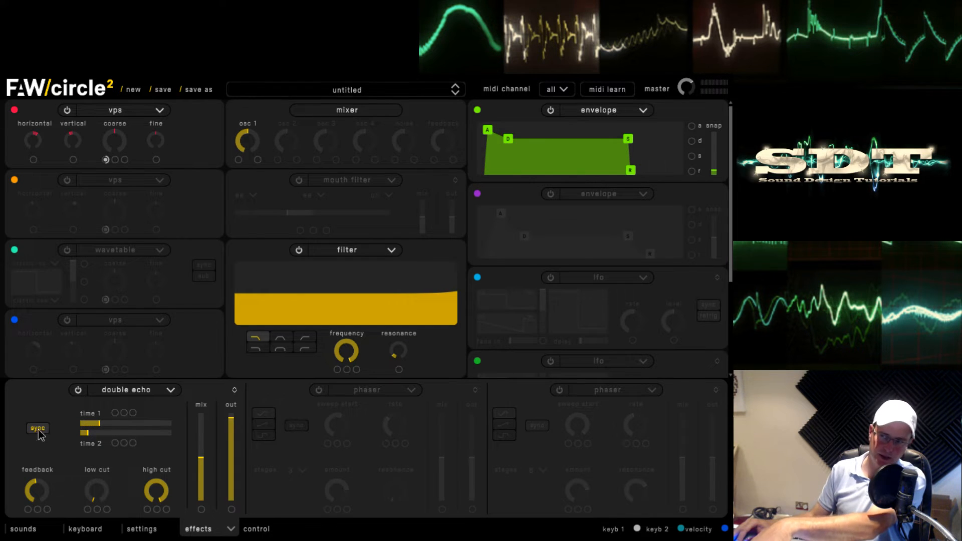
click(99, 433)
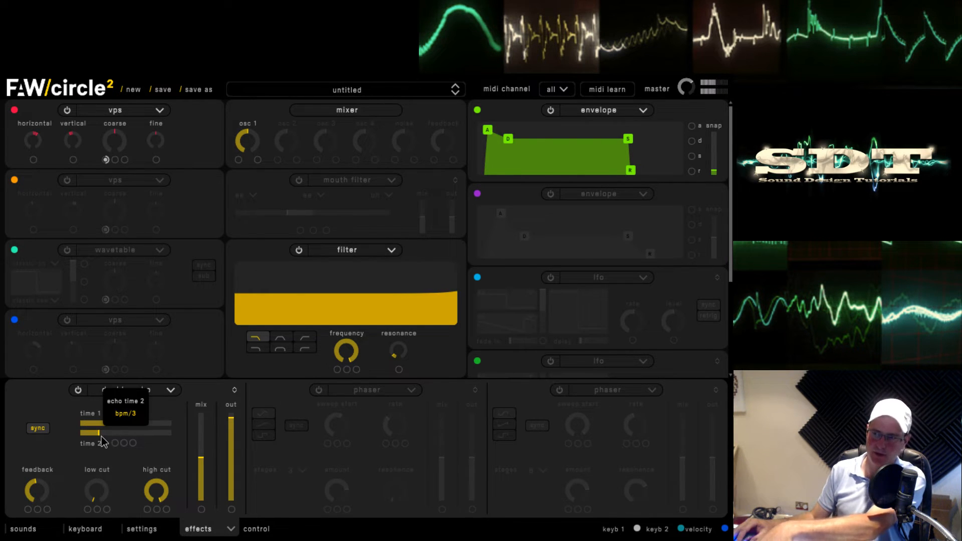
click(110, 422)
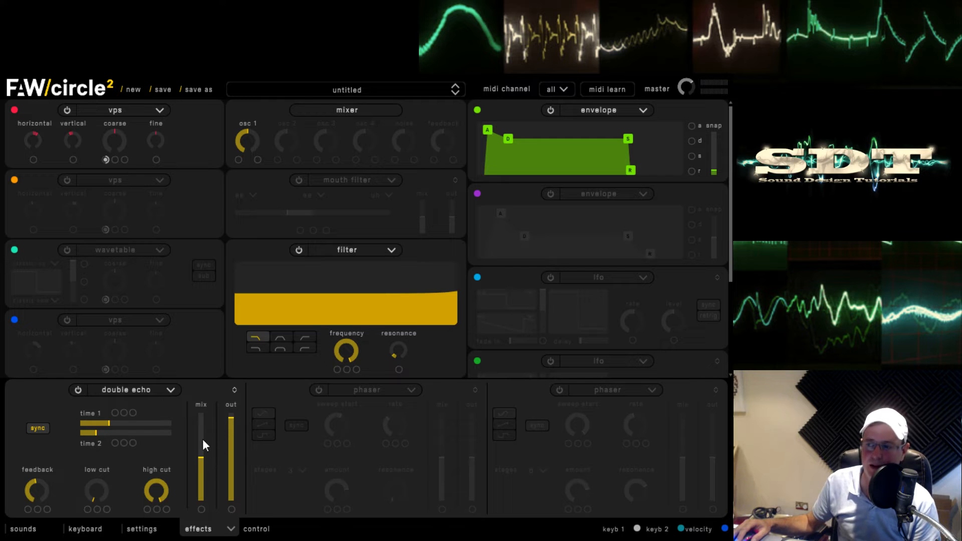
Load the phaser into the first effect slot and raise its output level close to maximum.
click(119, 390)
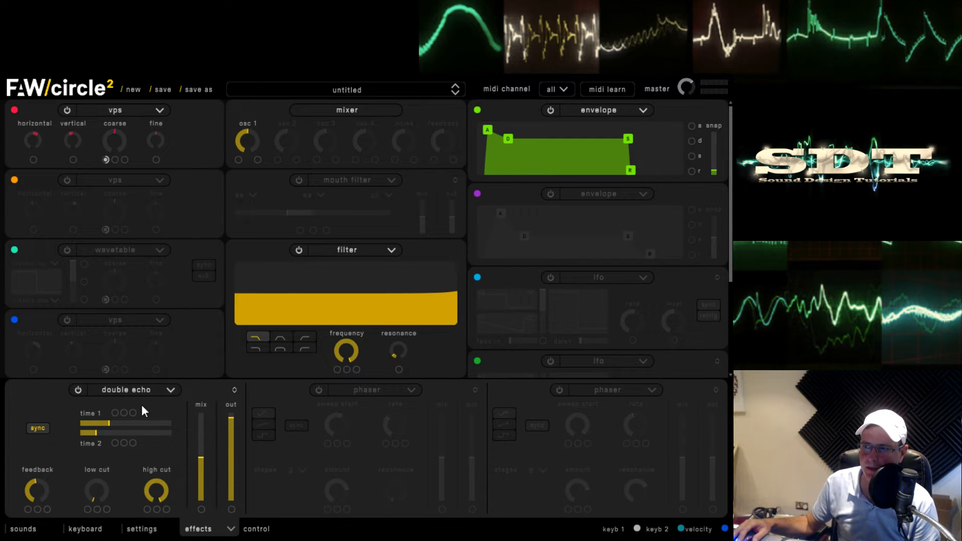
click(148, 402)
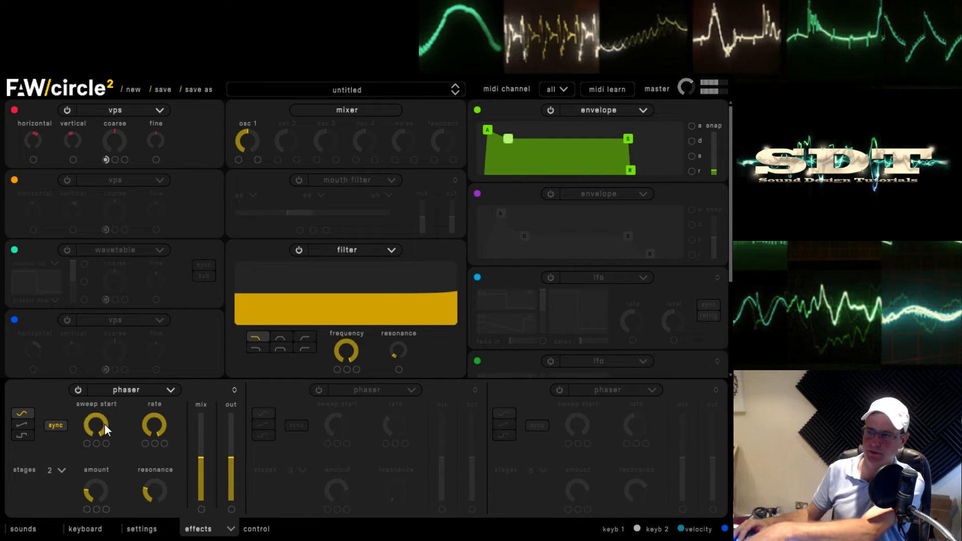
mouse_move(157, 490)
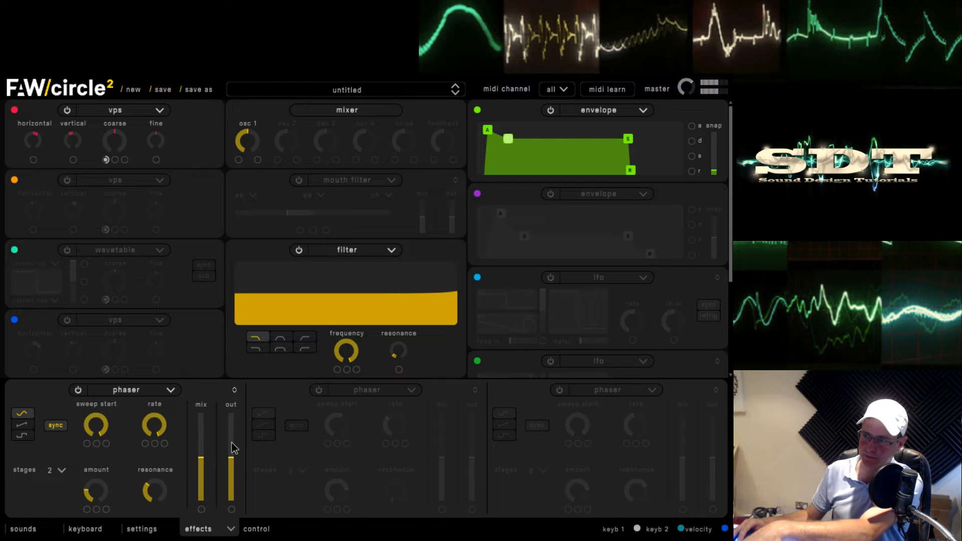
drag(231, 443, 233, 424)
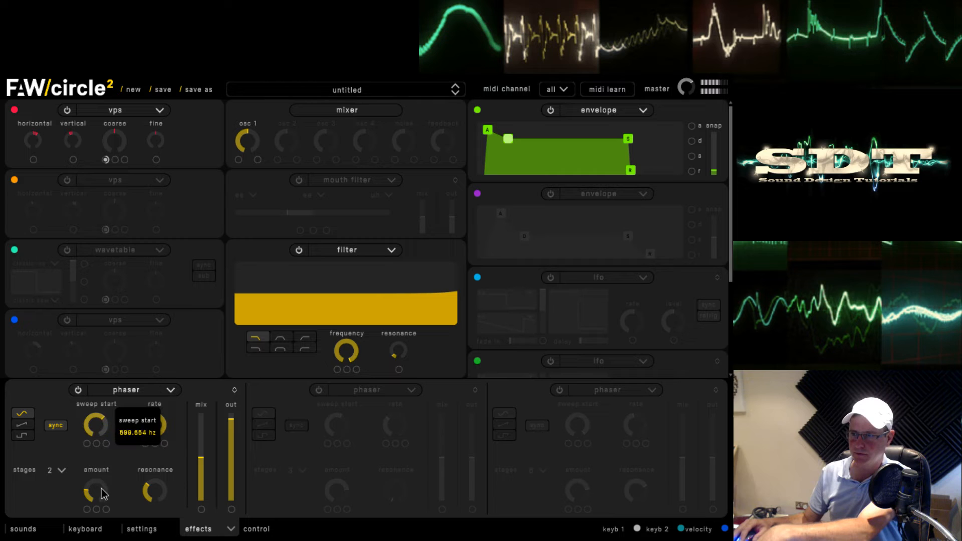
Set the phaser's amount to 0.410, lower its rate to just under half and select the sine waveform.
drag(105, 496, 107, 471)
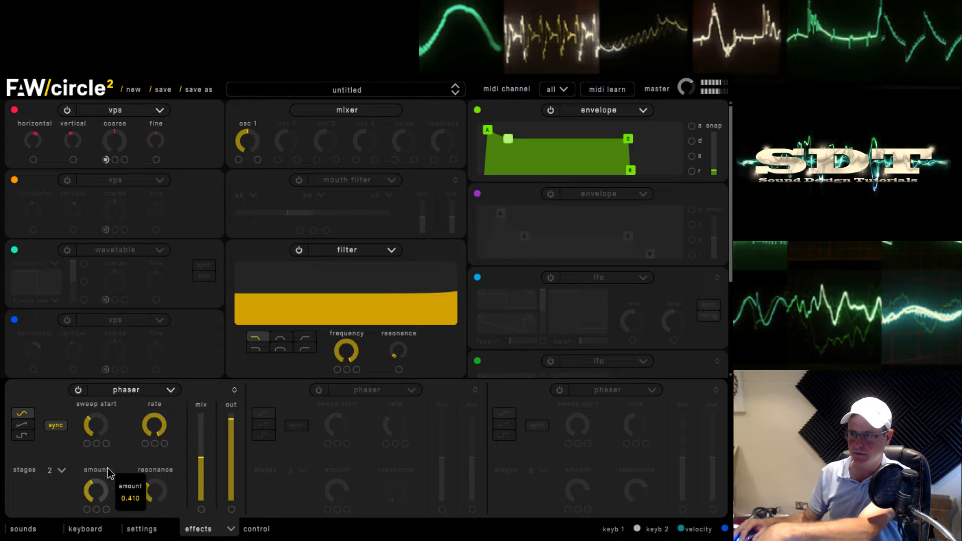
drag(155, 425, 161, 523)
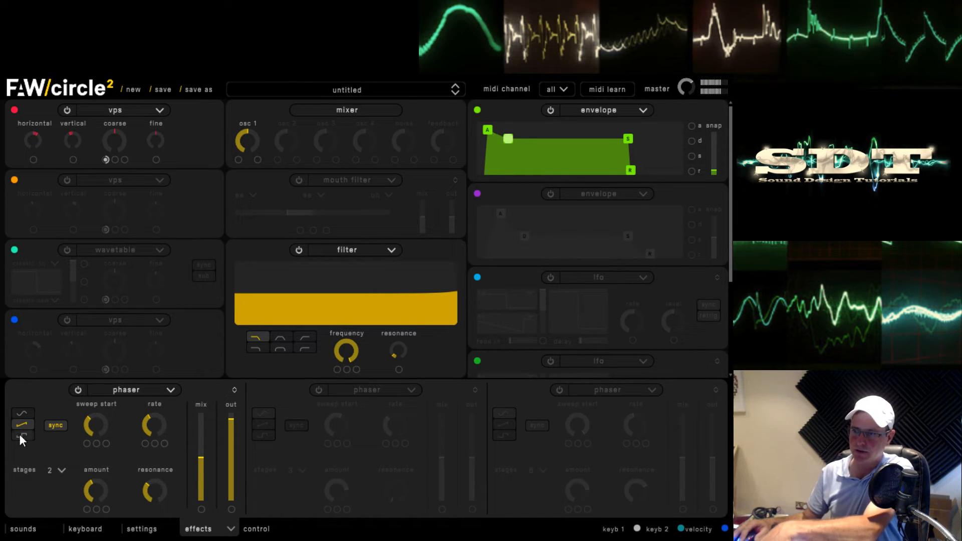
click(23, 413)
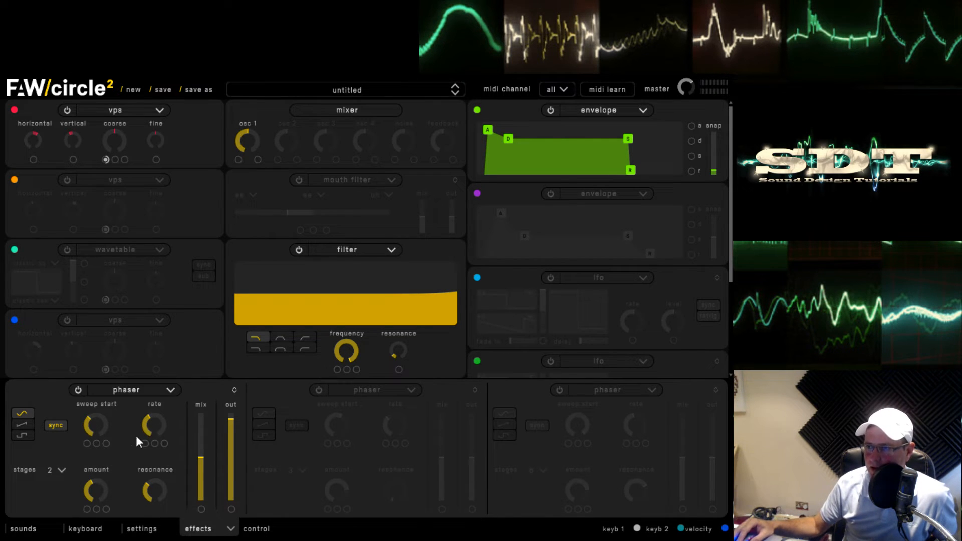
Load the chorus into the first effect slot, raise its output, and increase its delay time, spread and feedback.
click(124, 460)
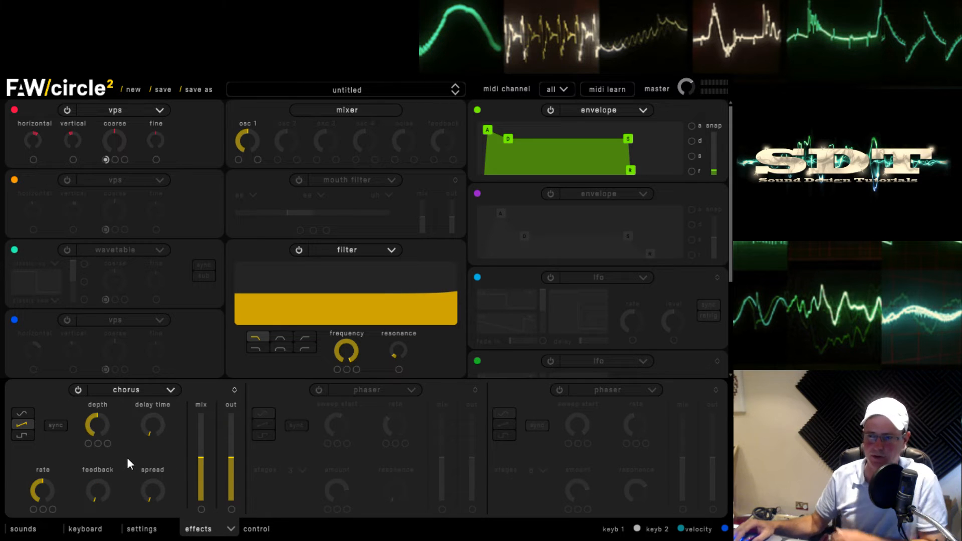
drag(230, 454, 236, 432)
drag(147, 429, 148, 419)
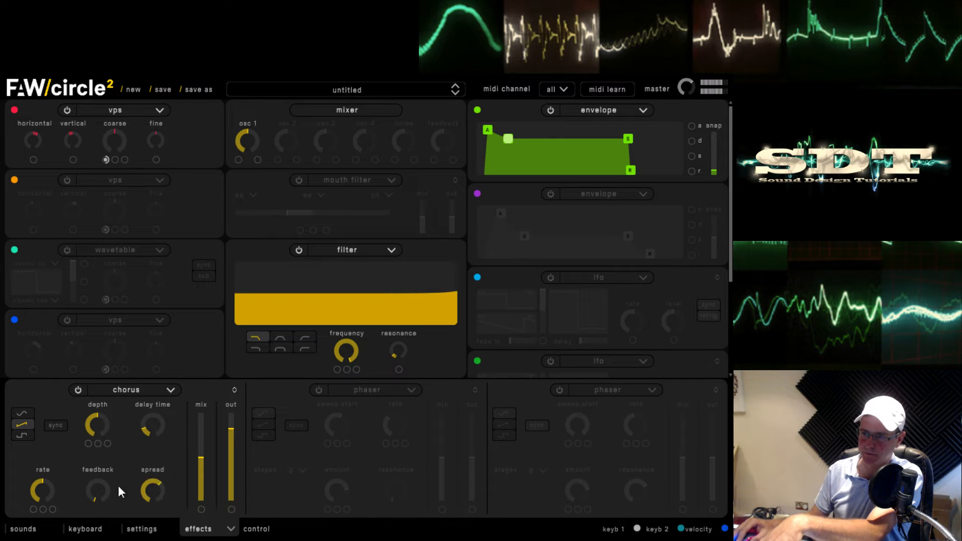
drag(98, 485, 96, 473)
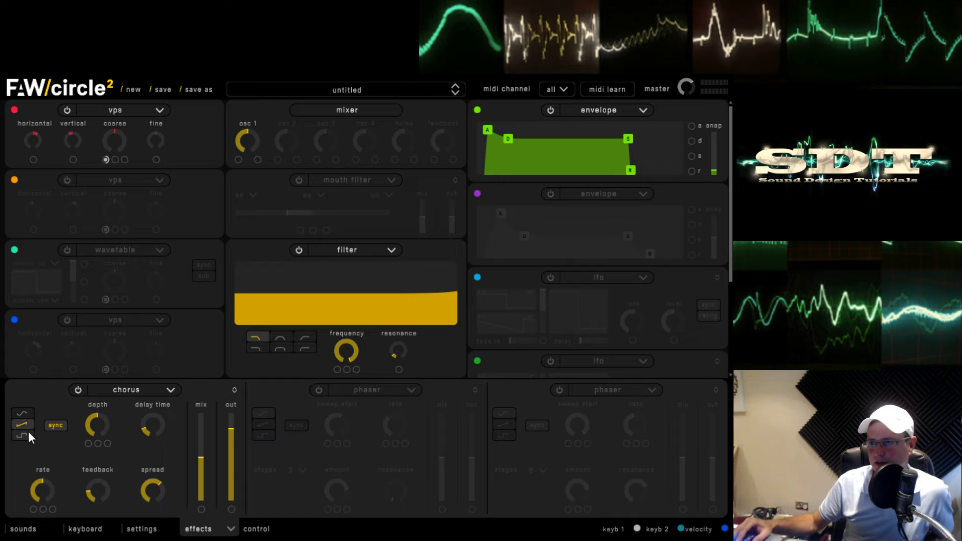
Load the panner into the first effect slot and sweep its pan back and forth between the two sides.
click(139, 472)
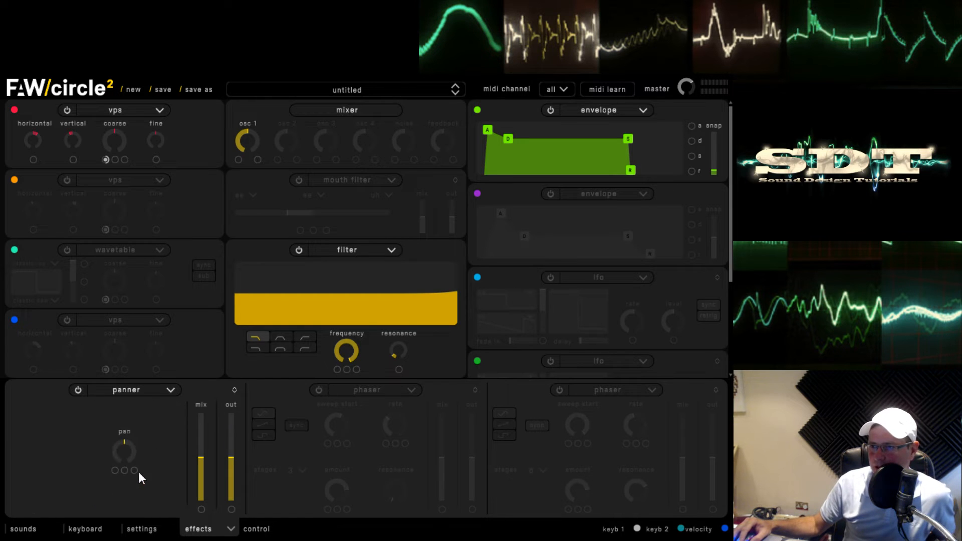
drag(132, 452, 161, 386)
drag(129, 452, 126, 482)
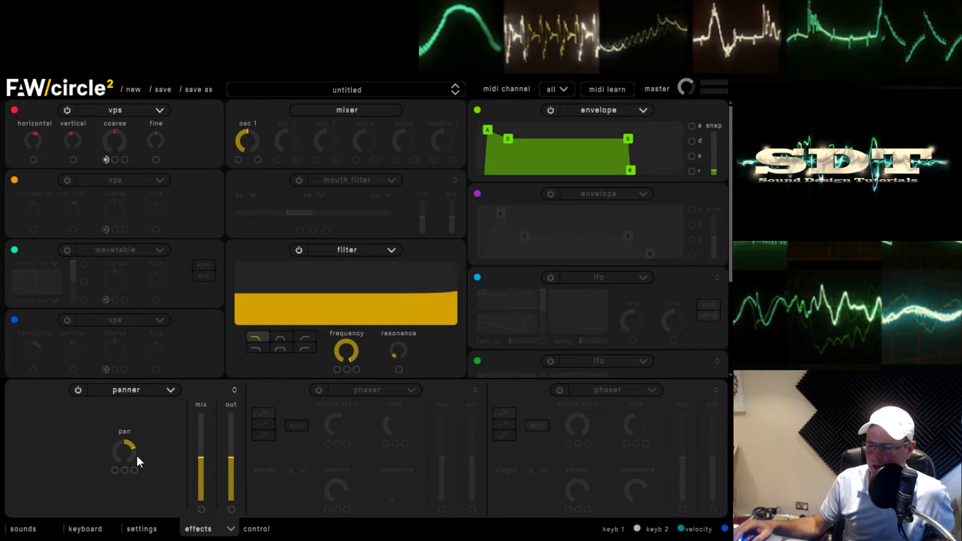
drag(113, 456, 122, 540)
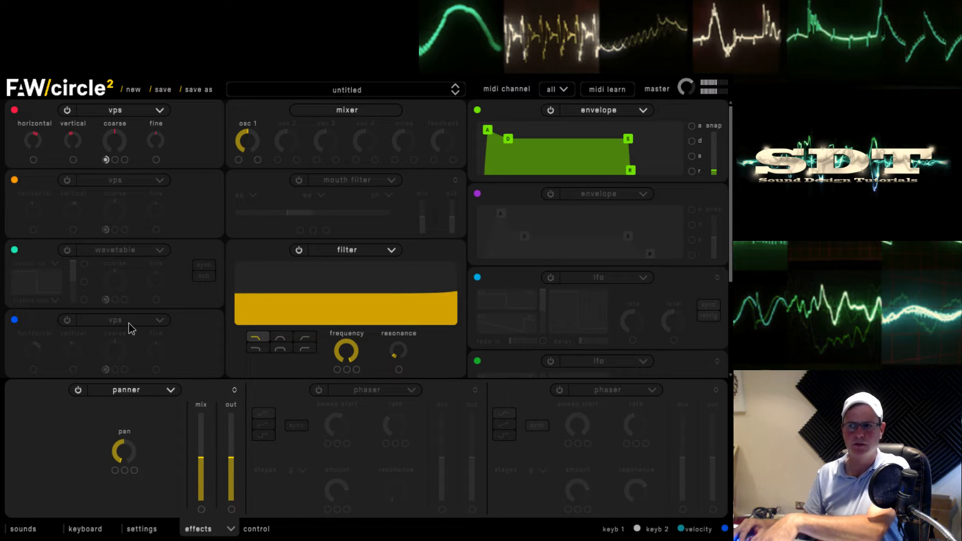
drag(136, 429, 151, 286)
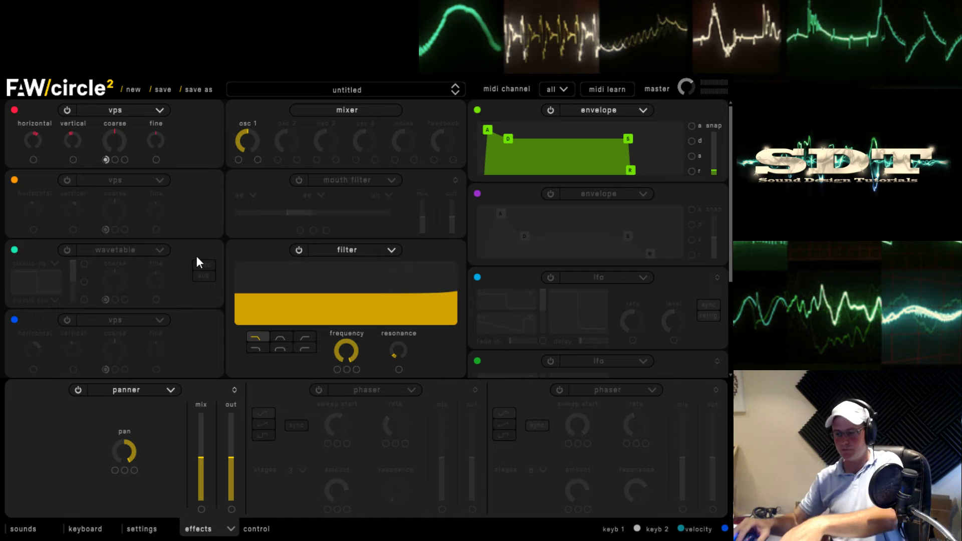
drag(129, 450, 130, 539)
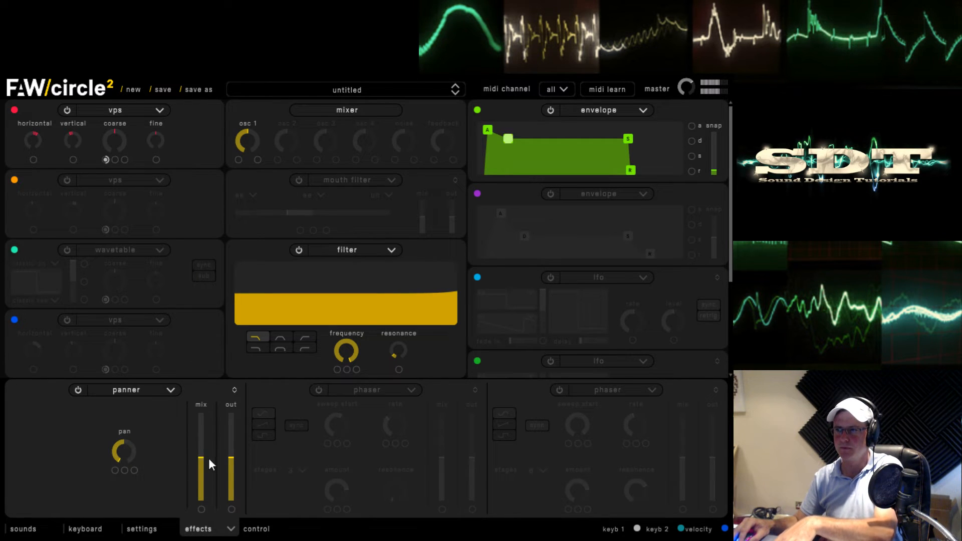
Raise the panner's mix and output to maximum and set the pan amount to 0.880.
drag(202, 457, 198, 330)
mouse_move(126, 455)
mouse_down()
mouse_move(117, 273)
mouse_move(140, 449)
mouse_up()
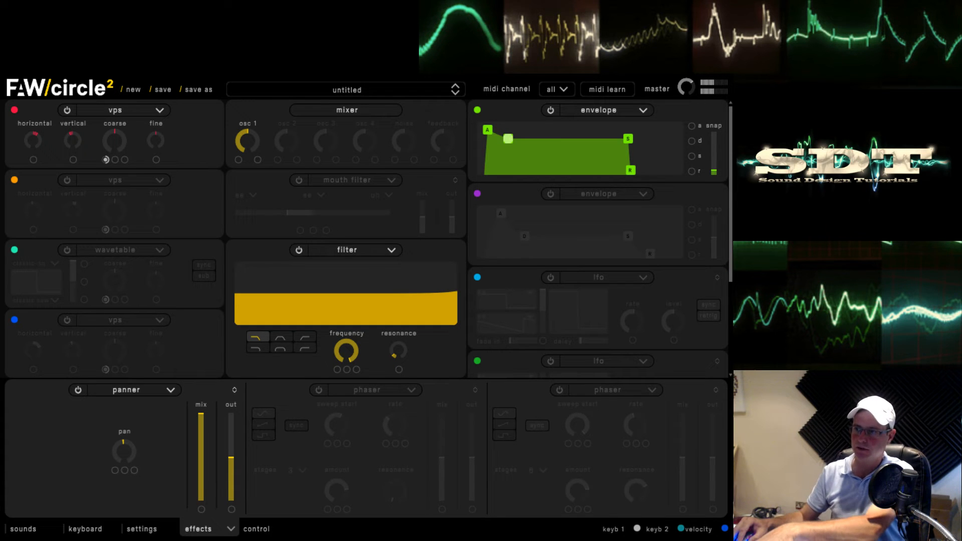
drag(224, 458, 228, 414)
drag(124, 453, 161, 384)
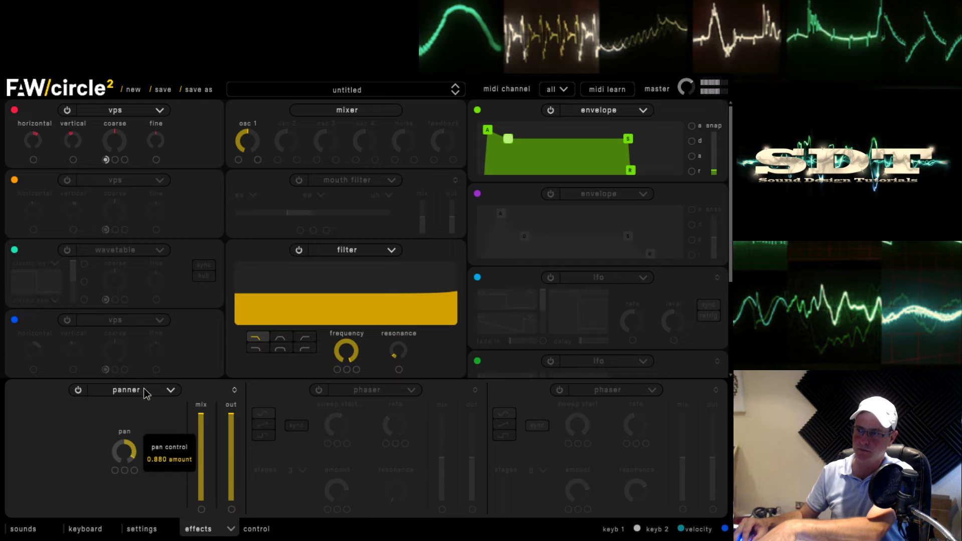
Reset the panner's pan to centre and lower its mix to about half.
double_click(126, 452)
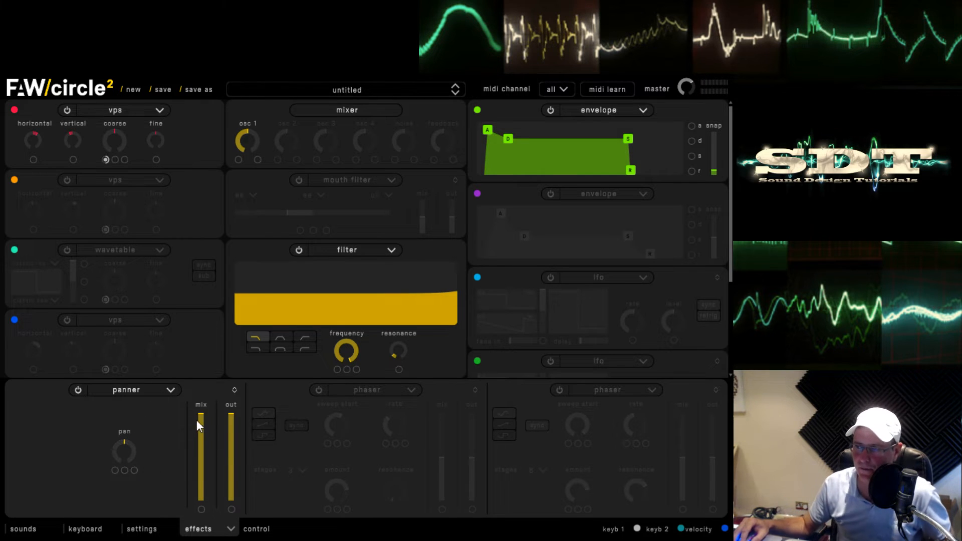
drag(196, 419, 198, 452)
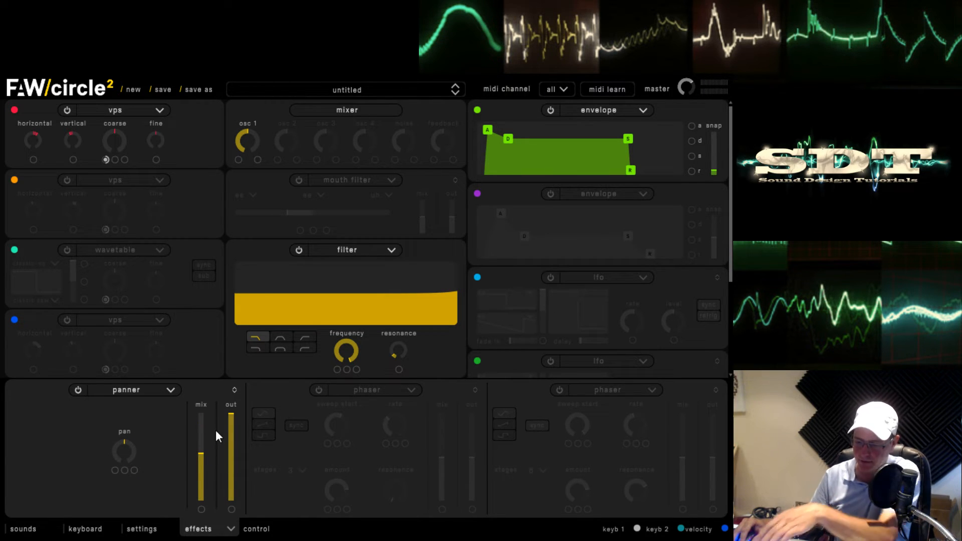
click(232, 449)
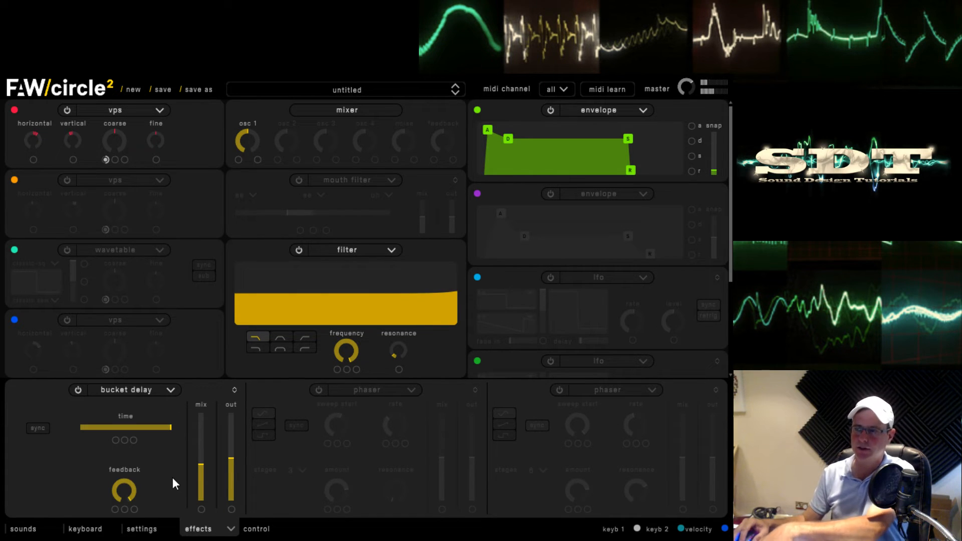
Load the bucket delay into the first effect slot, raise its output close to maximum, and reduce its time and feedback to around half.
drag(230, 470, 233, 434)
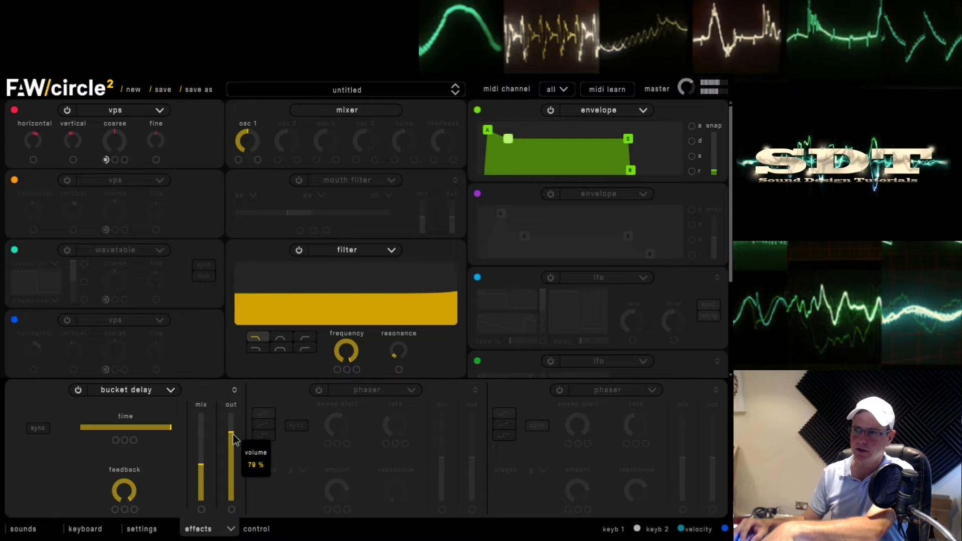
mouse_move(123, 437)
mouse_down()
mouse_move(113, 433)
mouse_move(132, 426)
mouse_up()
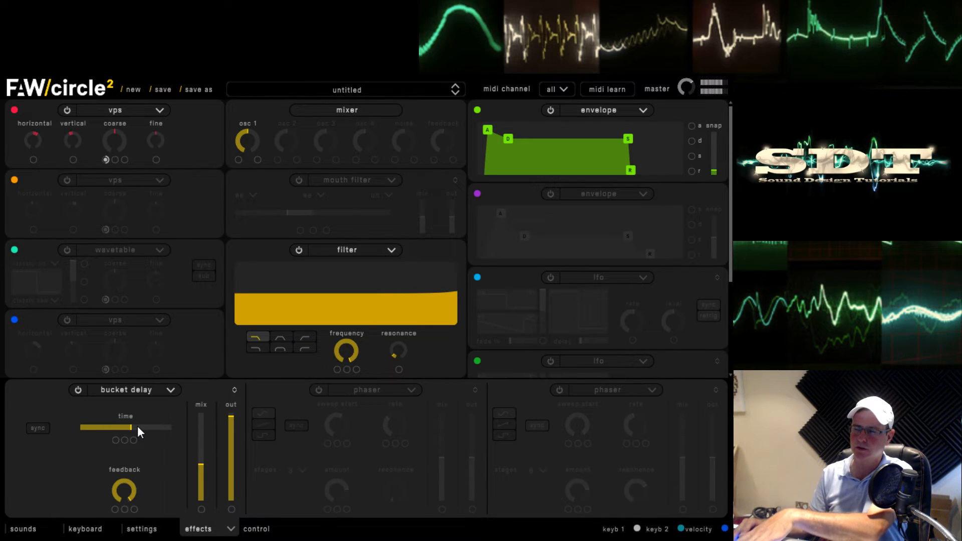
drag(129, 484, 128, 506)
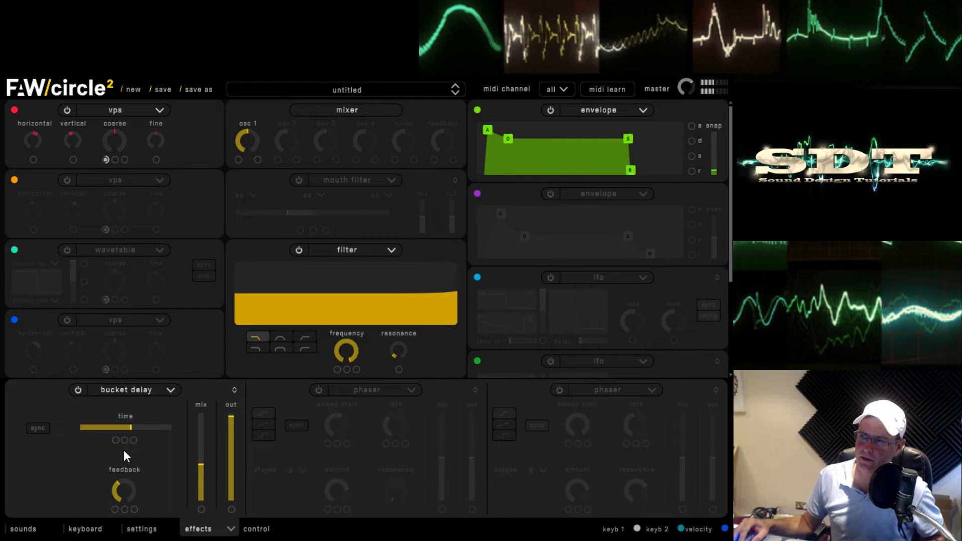
drag(131, 429, 120, 431)
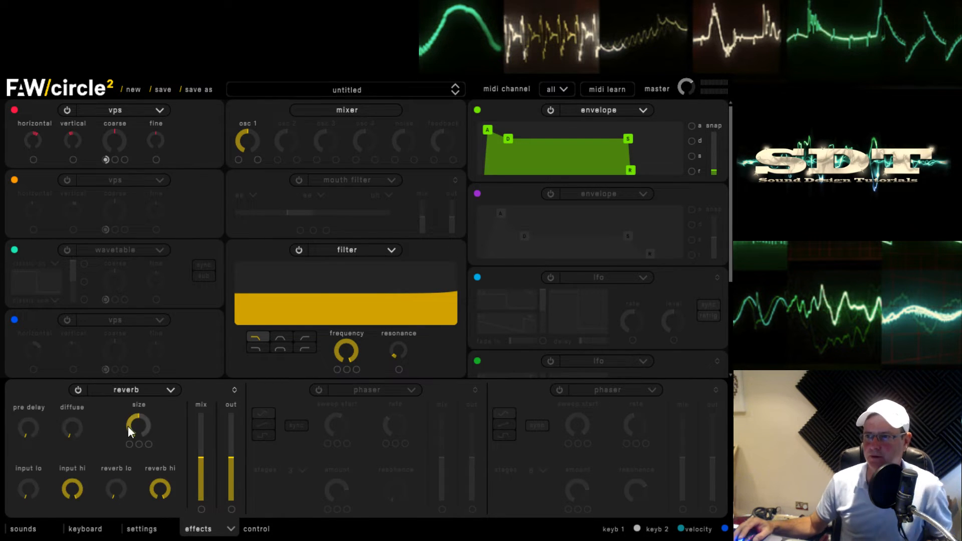
Load the reverb into the first effect slot, raise its output and mix, and increase its size, pre delay and reverb lo.
drag(231, 456, 231, 425)
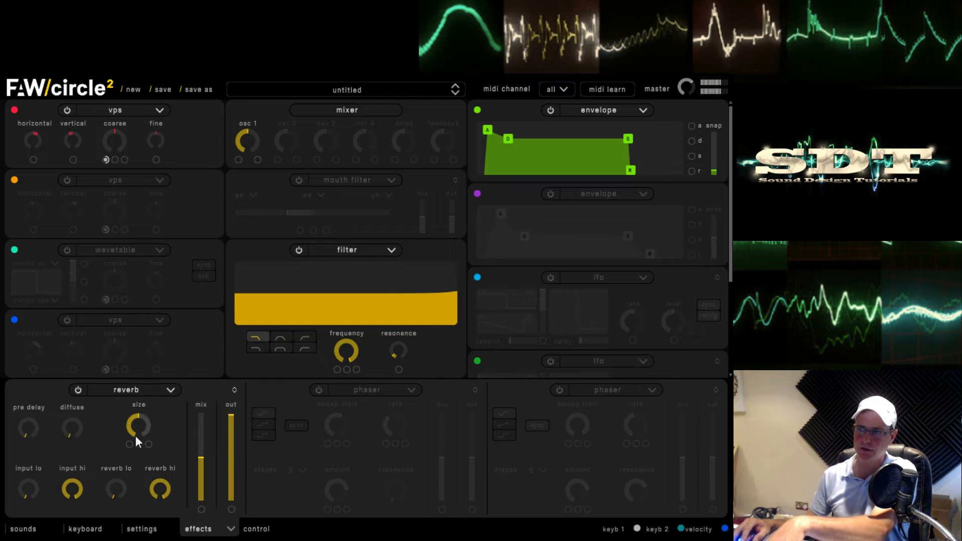
drag(135, 435, 149, 392)
drag(30, 427, 33, 407)
drag(115, 488, 116, 471)
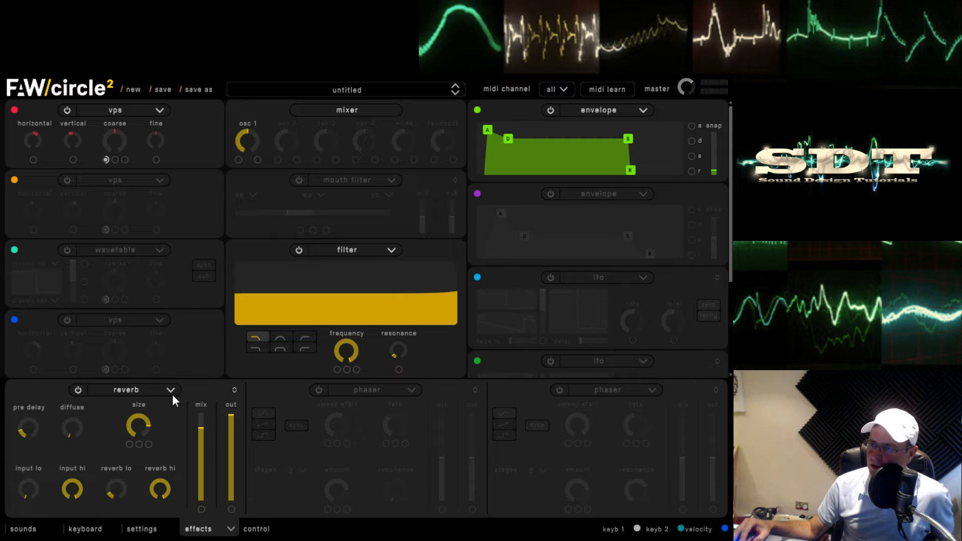
Open the control page with the MIDI assignments and OSC settings, and start a new patch.
click(263, 533)
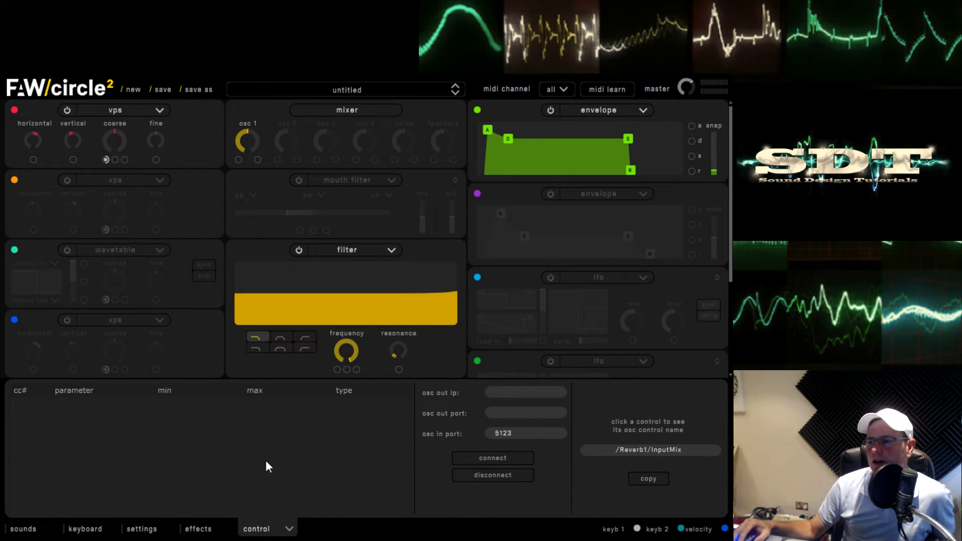
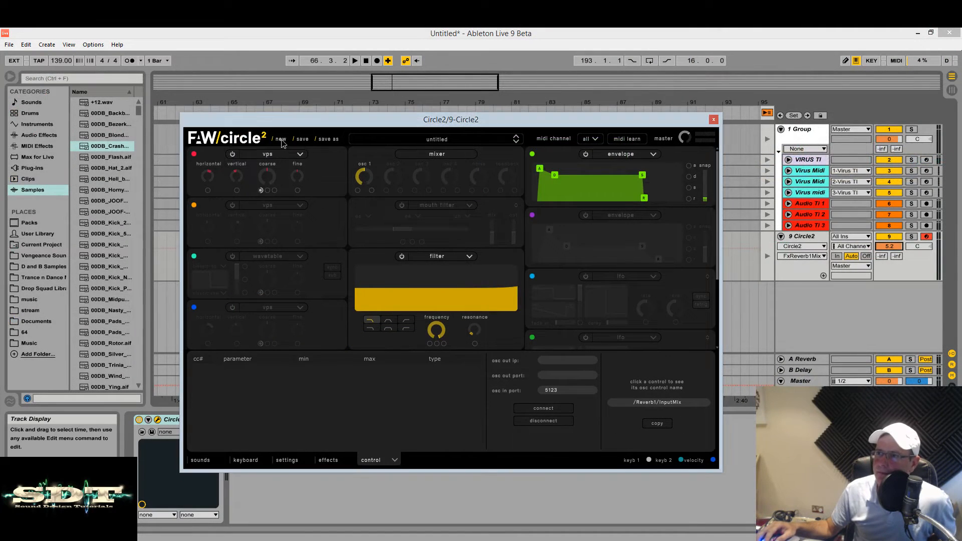
click(281, 139)
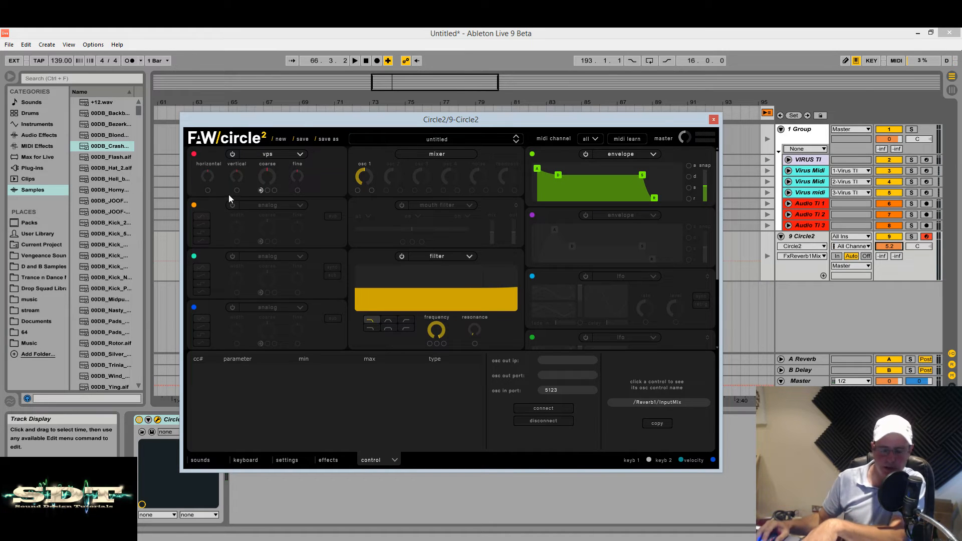
click(688, 131)
Switch oscillator 1 to the wavetable type, choose majuro as its first waveform and adjust the cross fade.
click(281, 154)
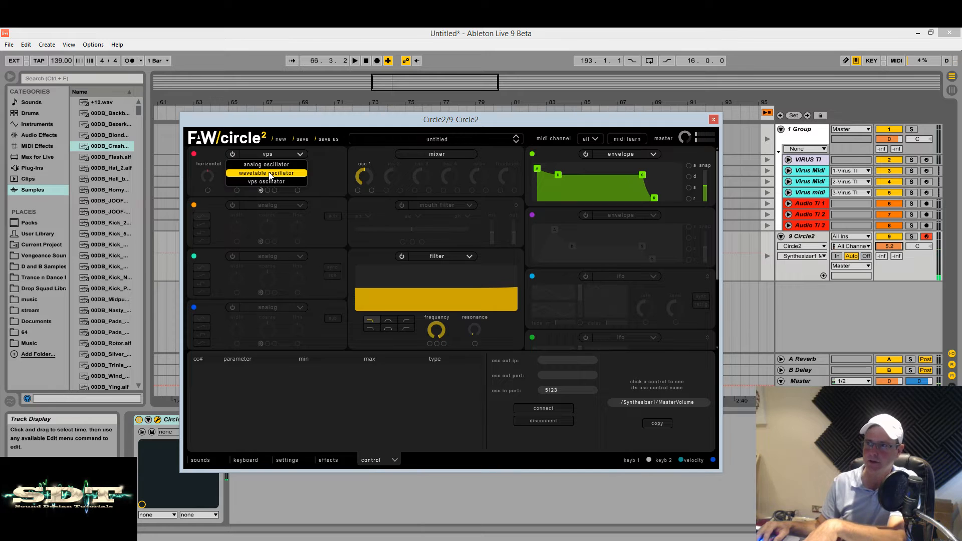
click(270, 175)
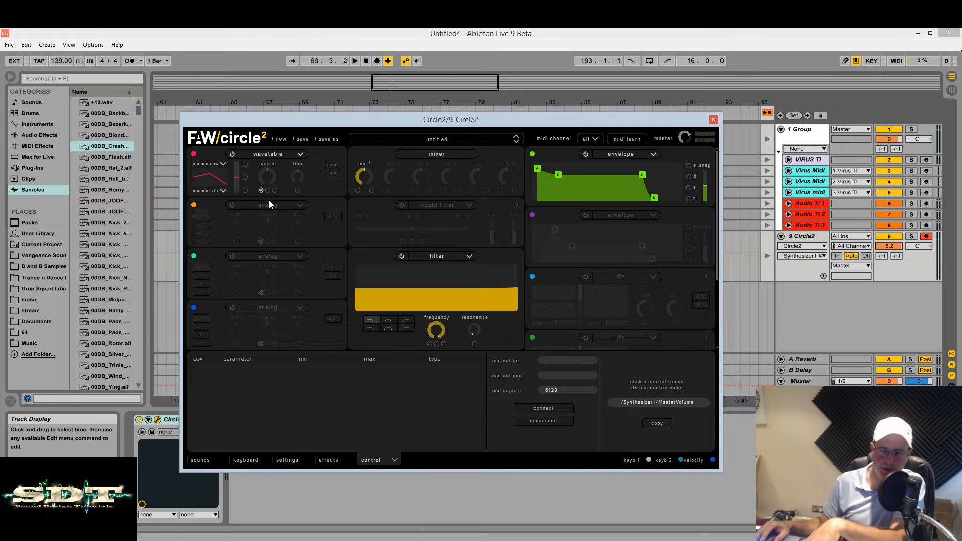
click(212, 164)
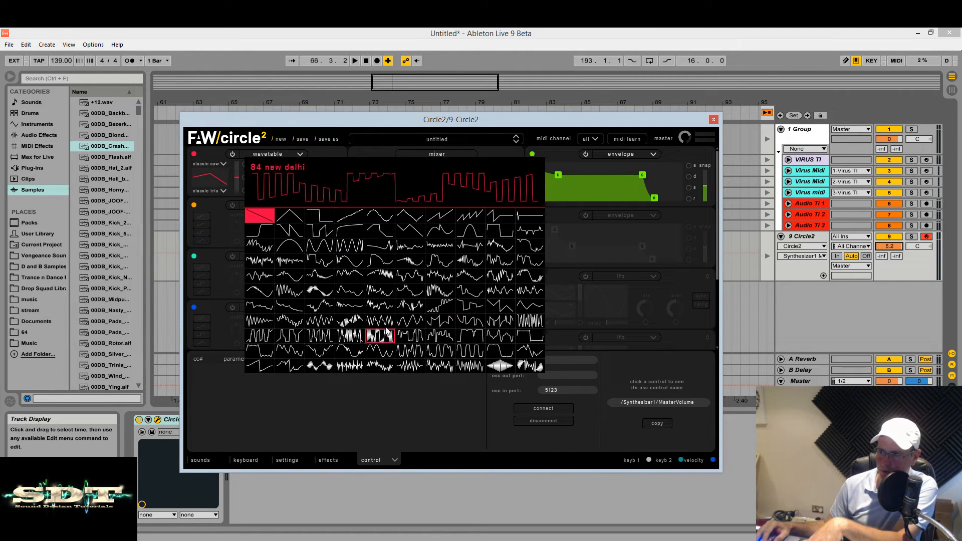
click(259, 245)
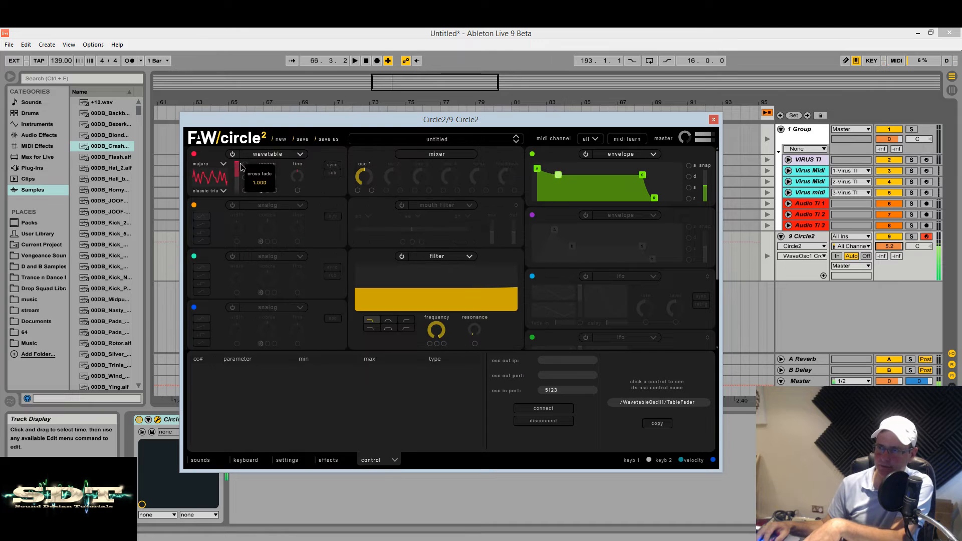
drag(265, 177, 237, 189)
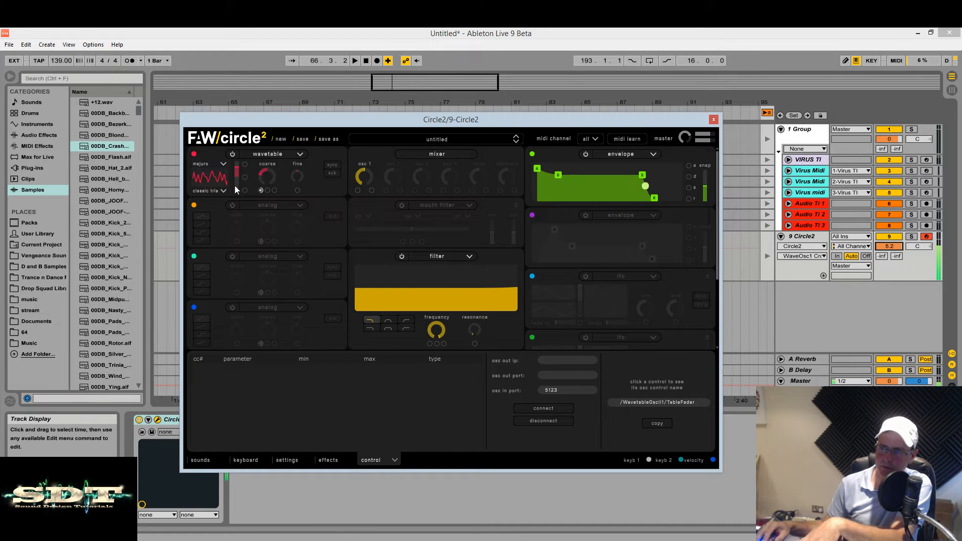
Set oscillator 1's second waveform to road town, adjust its coarse tuning and move the cross fade towards road town.
click(223, 191)
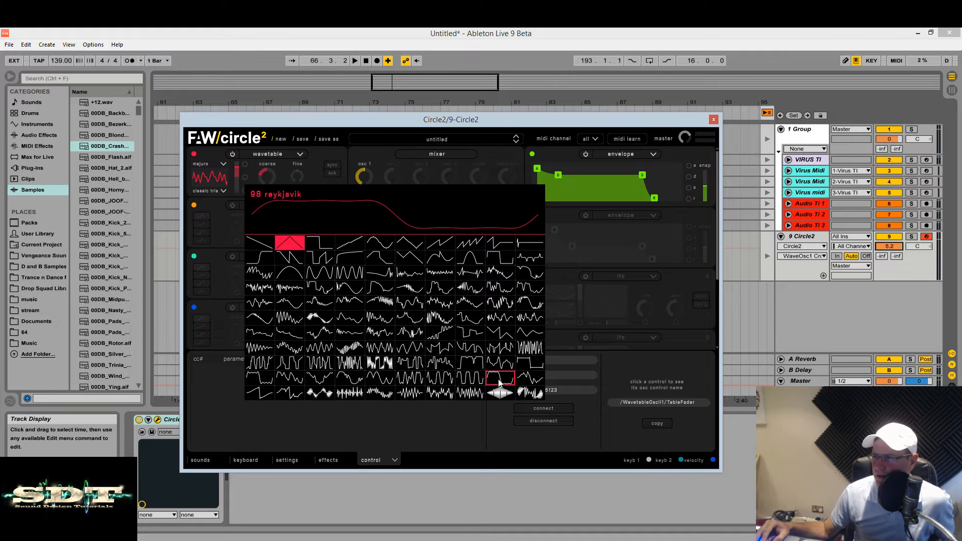
click(264, 394)
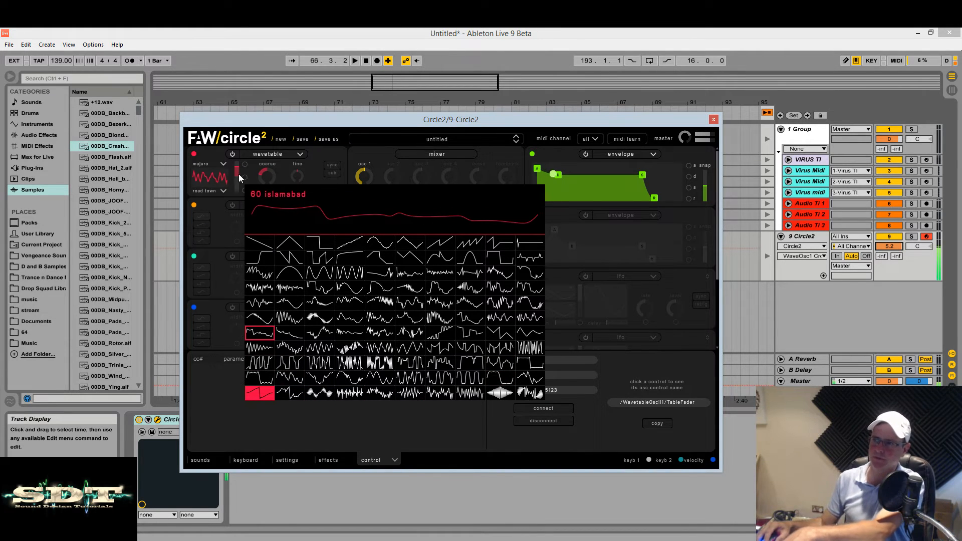
drag(237, 172, 266, 219)
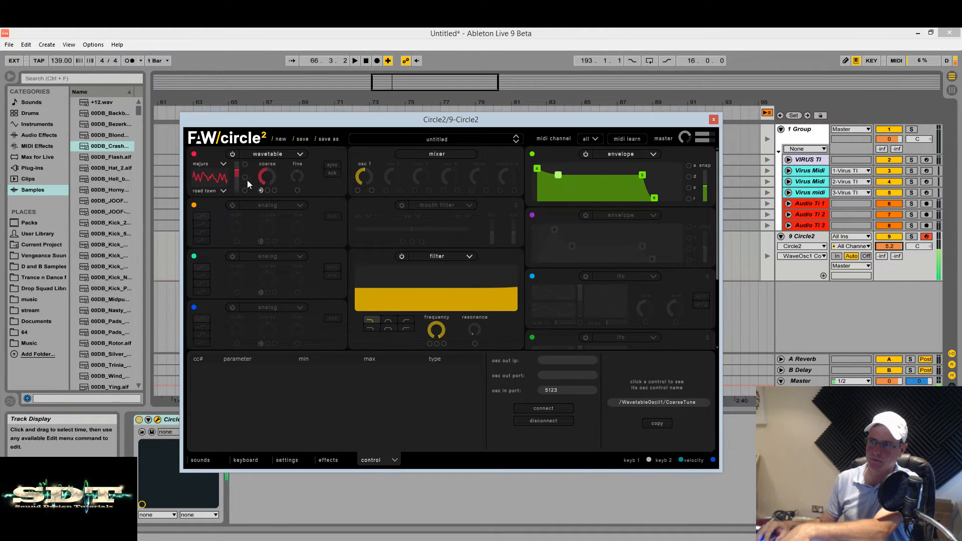
click(237, 177)
mouse_move(237, 178)
mouse_down()
mouse_move(237, 197)
mouse_move(242, 160)
mouse_move(242, 189)
mouse_up()
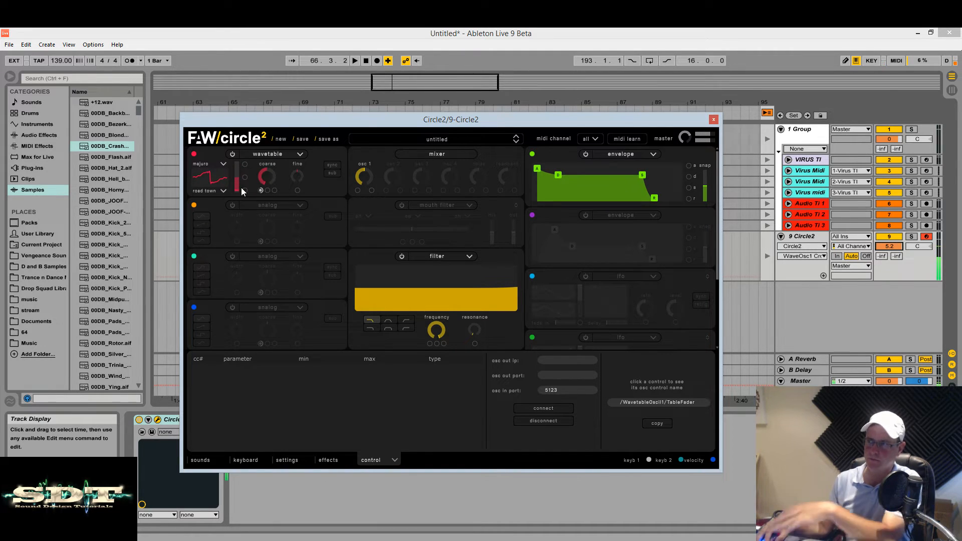
Change oscillator 1's second waveform to gaborone and move the cross fade back towards majuro.
click(223, 191)
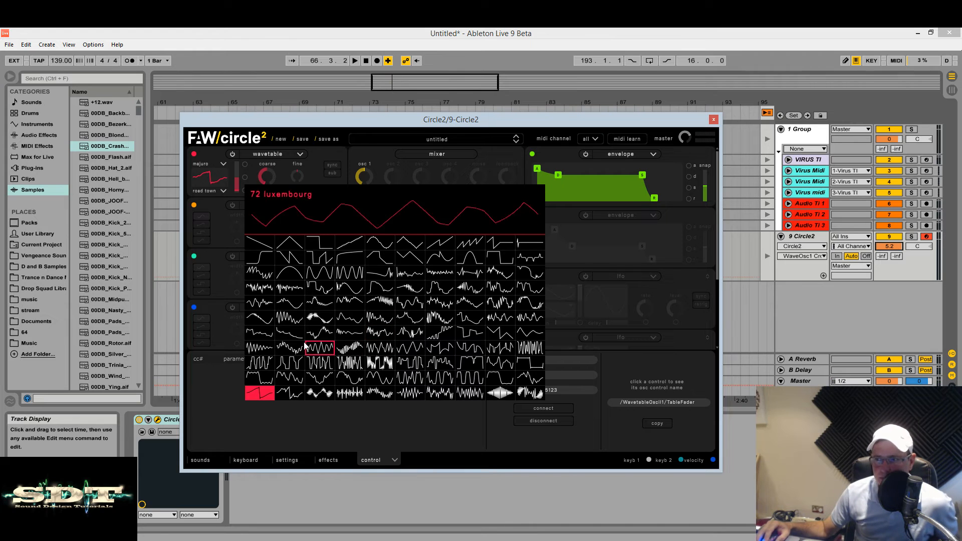
click(292, 319)
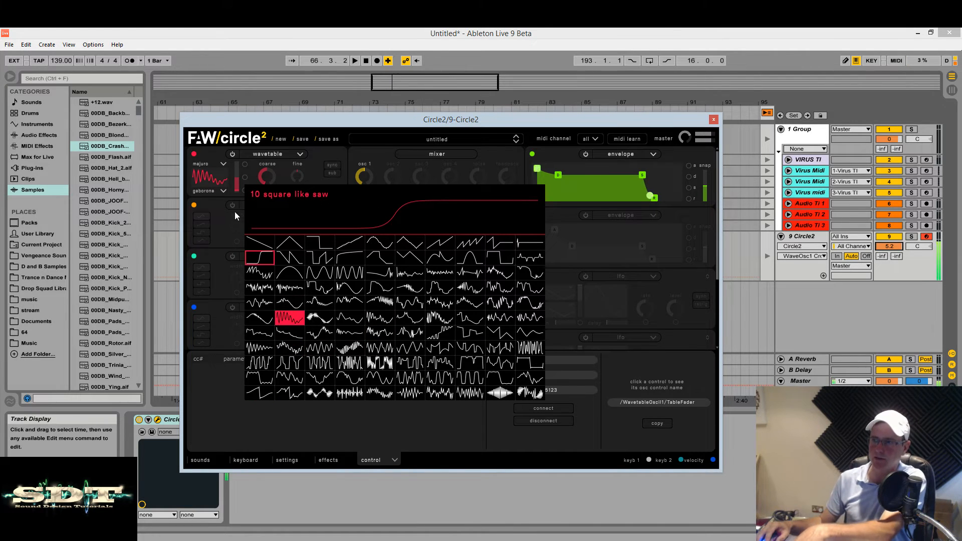
mouse_move(236, 178)
mouse_down()
mouse_move(238, 166)
mouse_move(239, 186)
mouse_move(241, 165)
mouse_up()
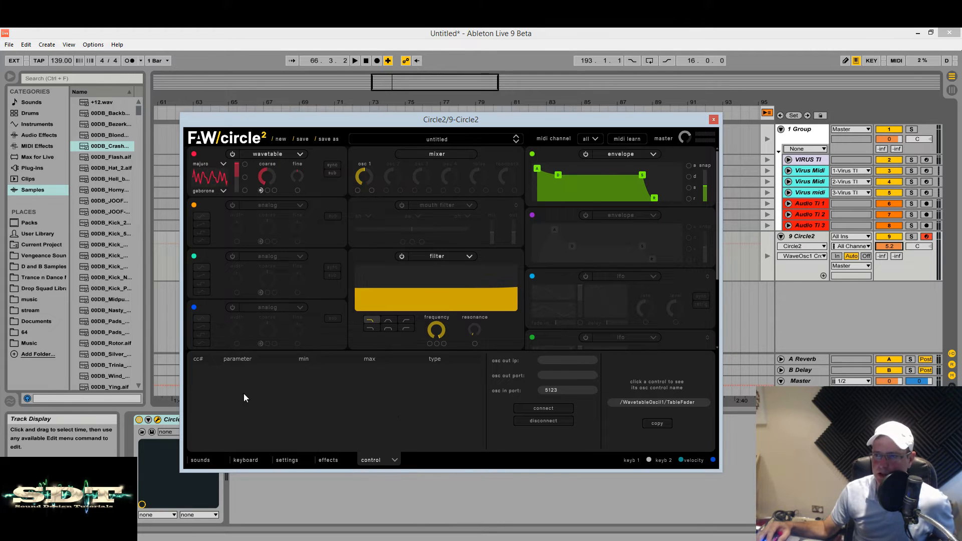
Show all synth modules in full view, then assign the second envelope to oscillator 1's cross fade and lengthen that envelope's attack.
click(200, 460)
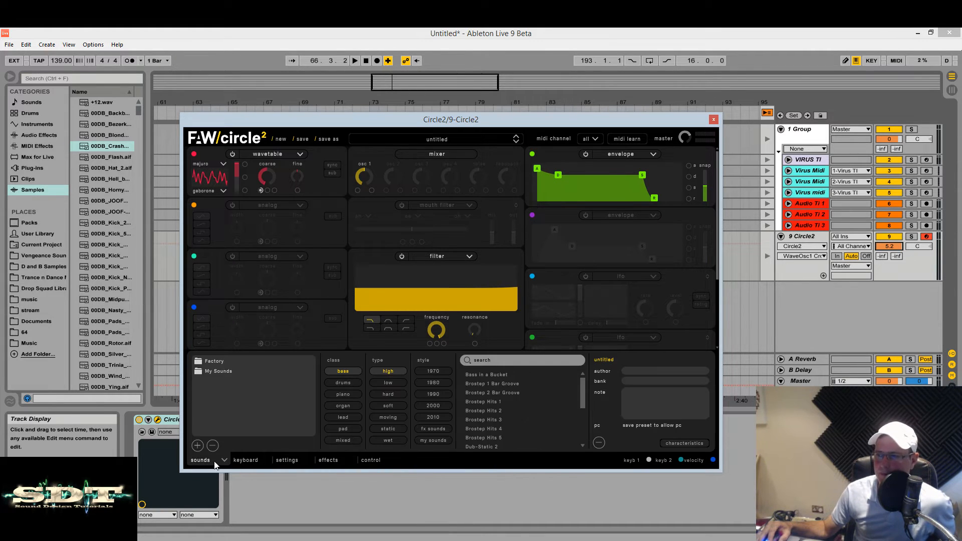
click(224, 460)
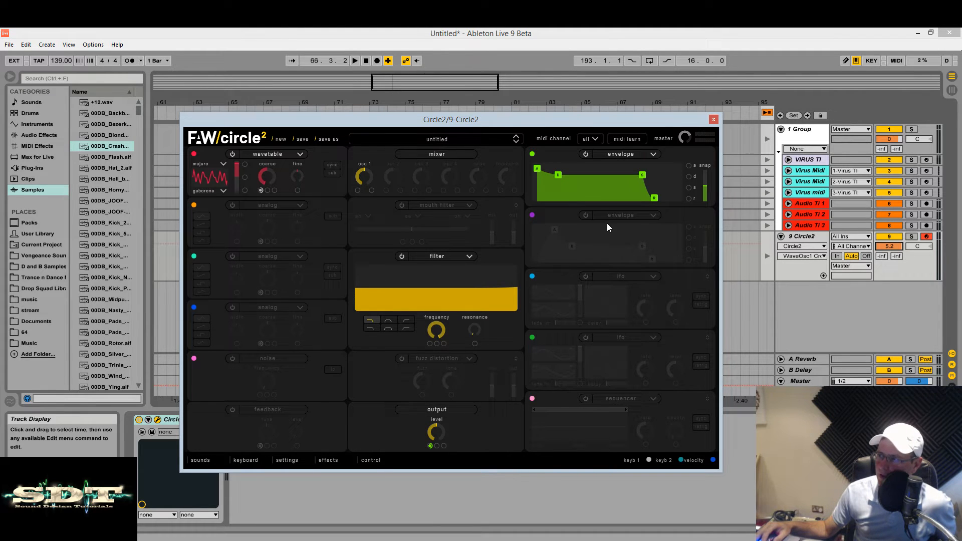
click(591, 230)
drag(532, 216, 245, 190)
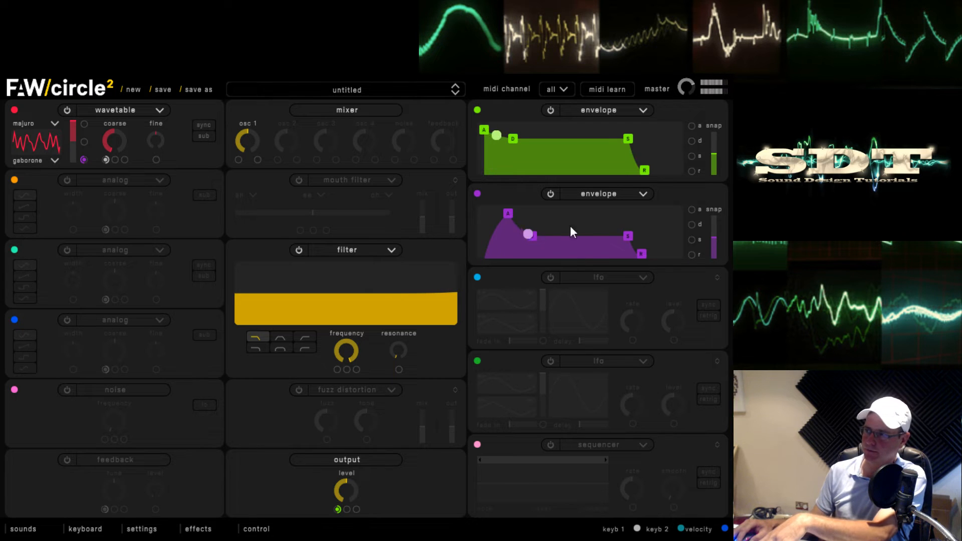
drag(507, 215, 546, 214)
mouse_move(86, 158)
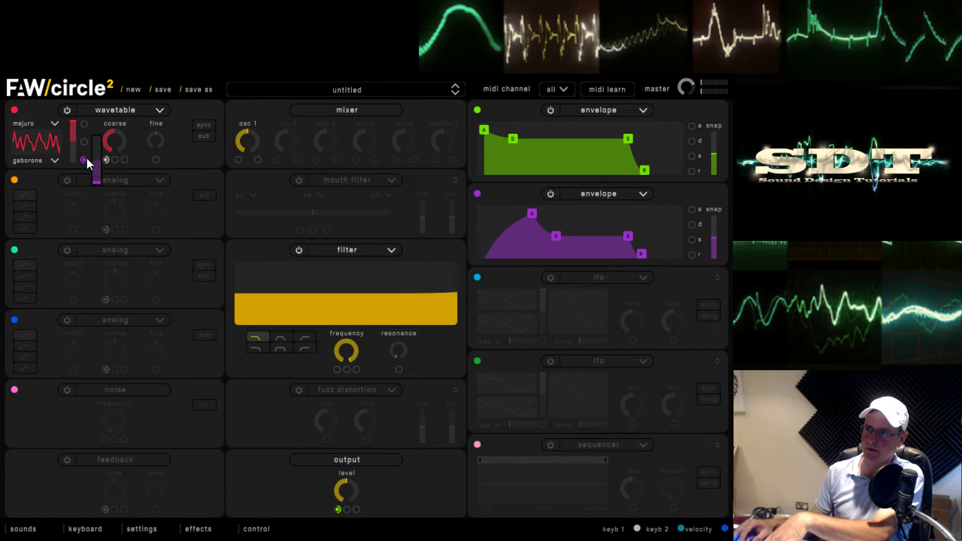
Adjust the second envelope's modulation amount and attack, moving oscillator 1's cross fade from majuro towards gaborone.
drag(97, 181, 98, 152)
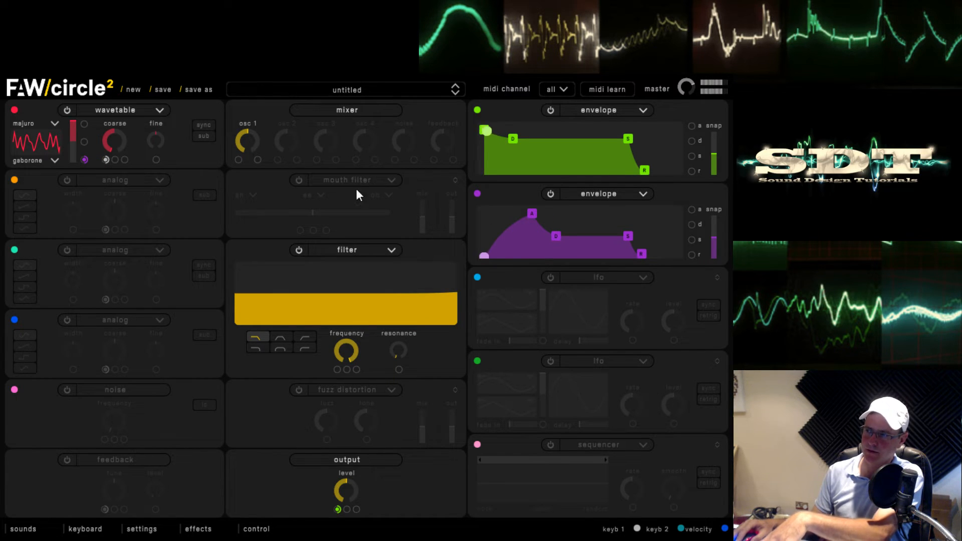
mouse_move(531, 213)
mouse_down()
mouse_move(507, 215)
mouse_move(533, 214)
mouse_move(525, 213)
mouse_up()
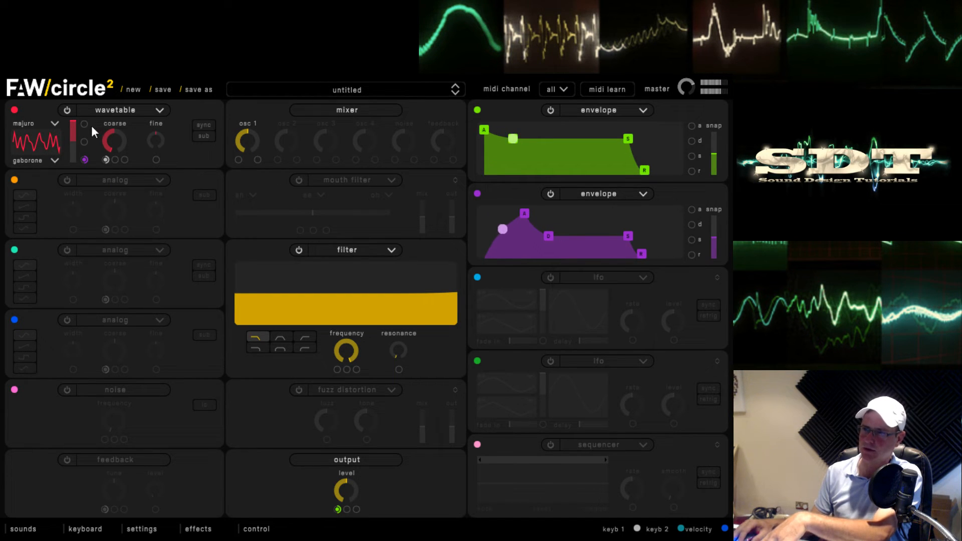
drag(76, 125, 80, 166)
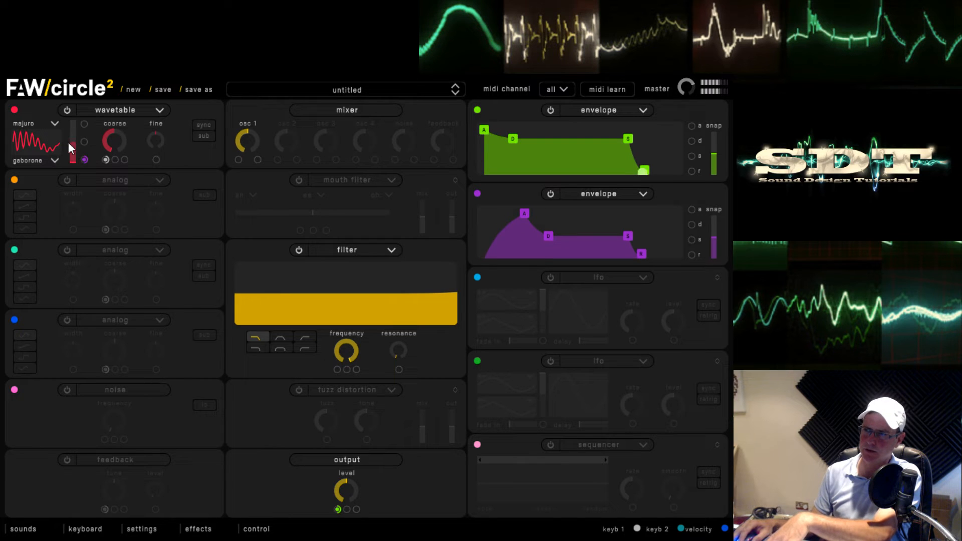
mouse_move(70, 147)
mouse_down()
mouse_move(74, 122)
mouse_move(81, 149)
mouse_up()
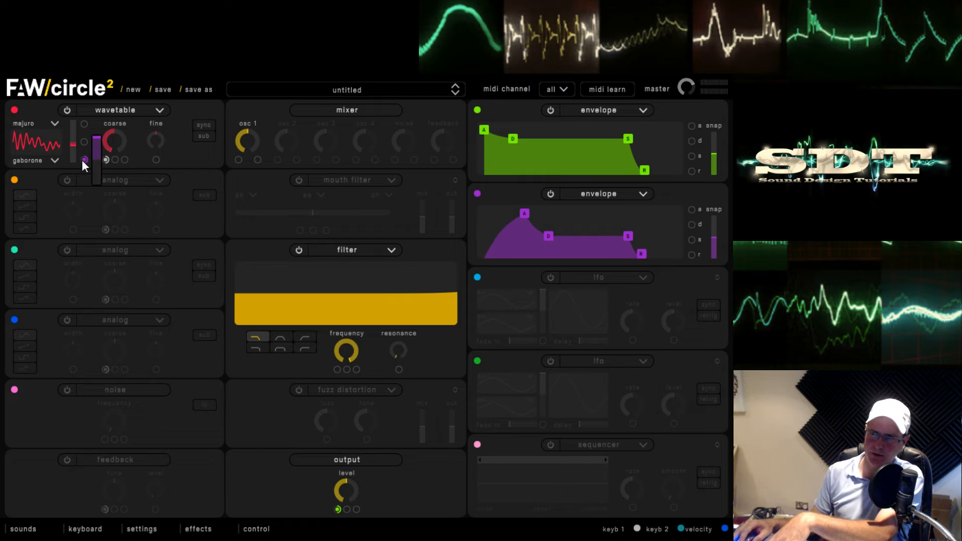
Clear oscillator 1's cross-fade modulation, then reassign the second envelope to it with a fully negative amount.
double_click(85, 160)
mouse_move(73, 145)
mouse_down()
mouse_move(73, 120)
mouse_move(77, 178)
mouse_move(75, 107)
mouse_move(73, 181)
mouse_move(75, 107)
mouse_move(75, 148)
mouse_up()
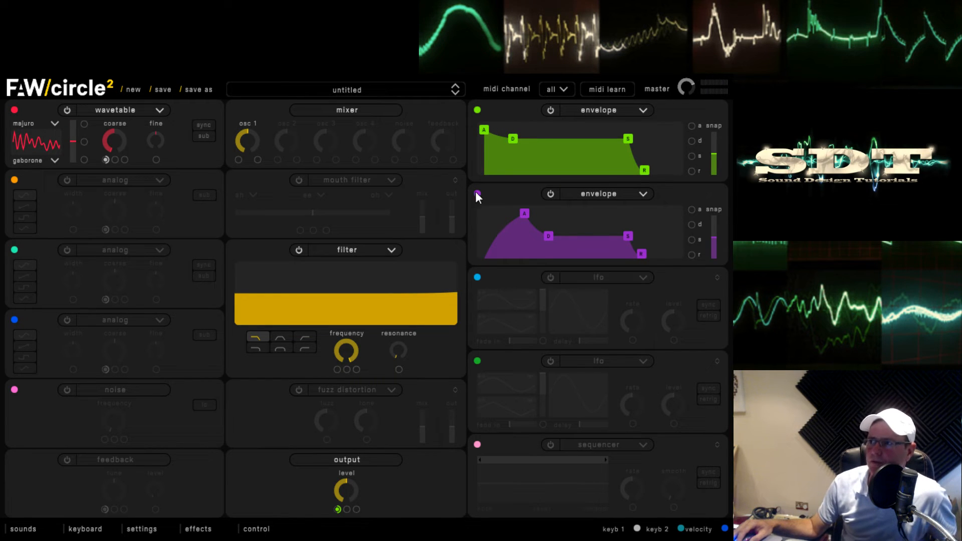
drag(476, 194, 83, 158)
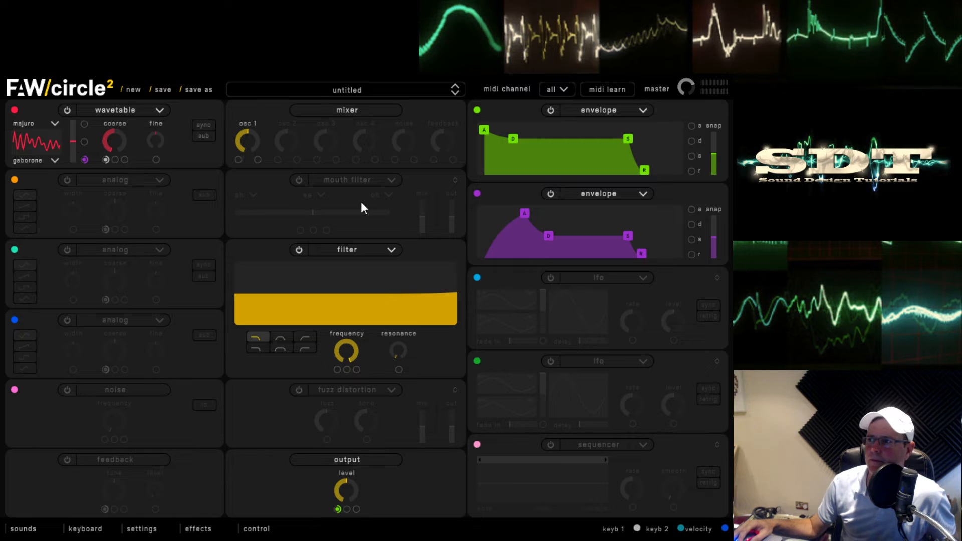
mouse_move(84, 159)
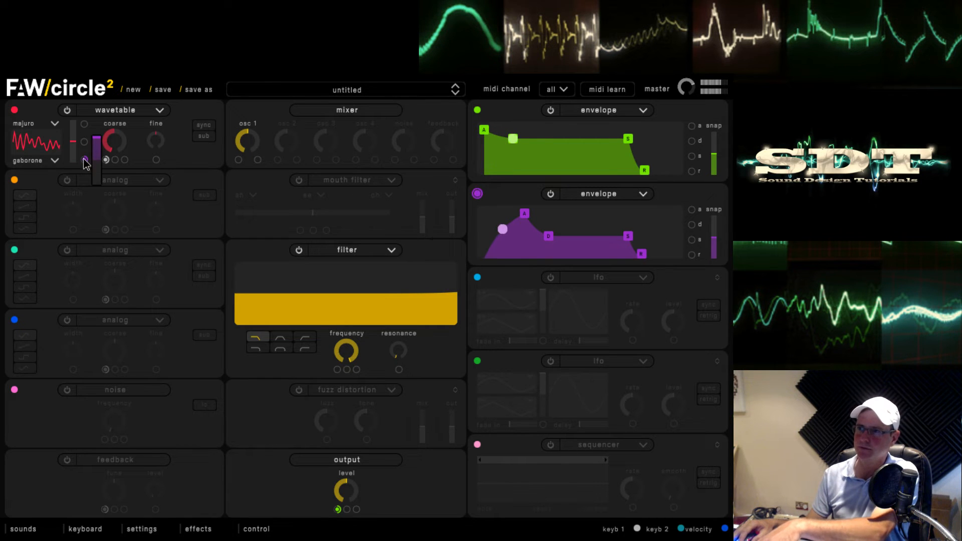
drag(94, 157, 107, 214)
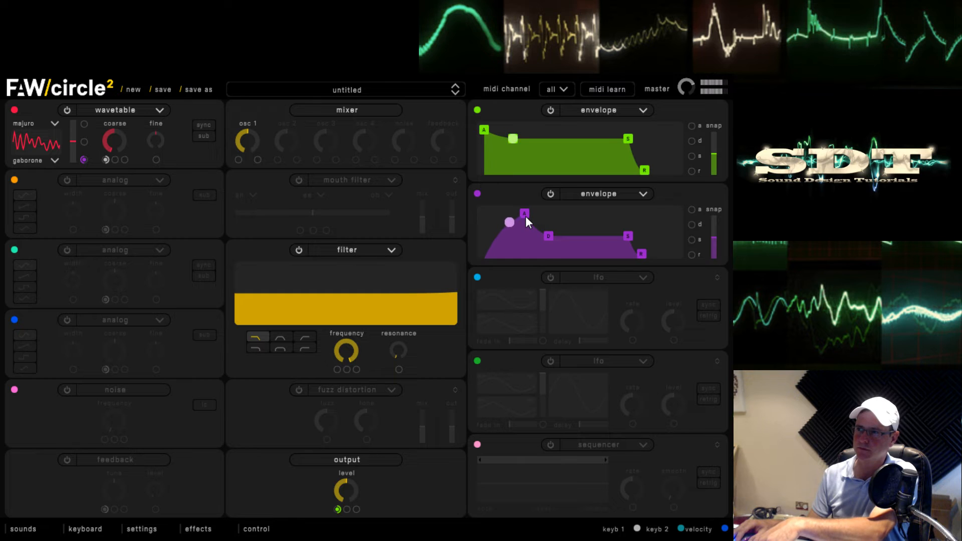
Move oscillator 1's cross fade fully to majuro and shorten the second envelope's attack.
drag(525, 215, 530, 214)
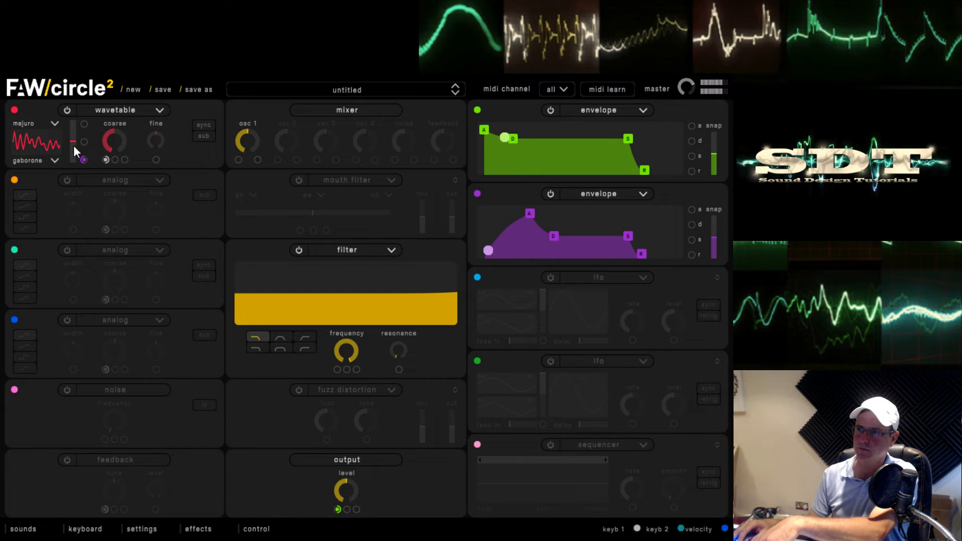
drag(74, 144, 67, 115)
mouse_move(86, 159)
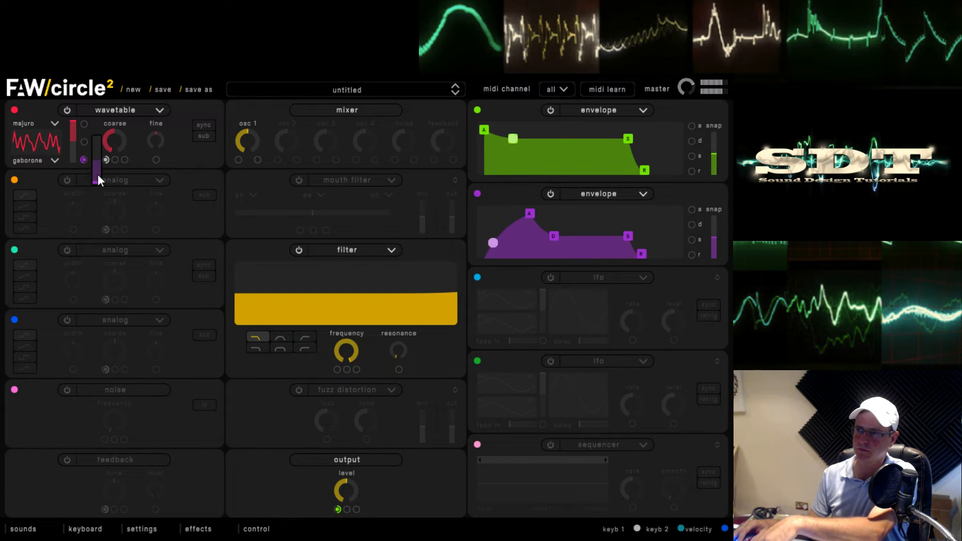
drag(528, 219, 520, 216)
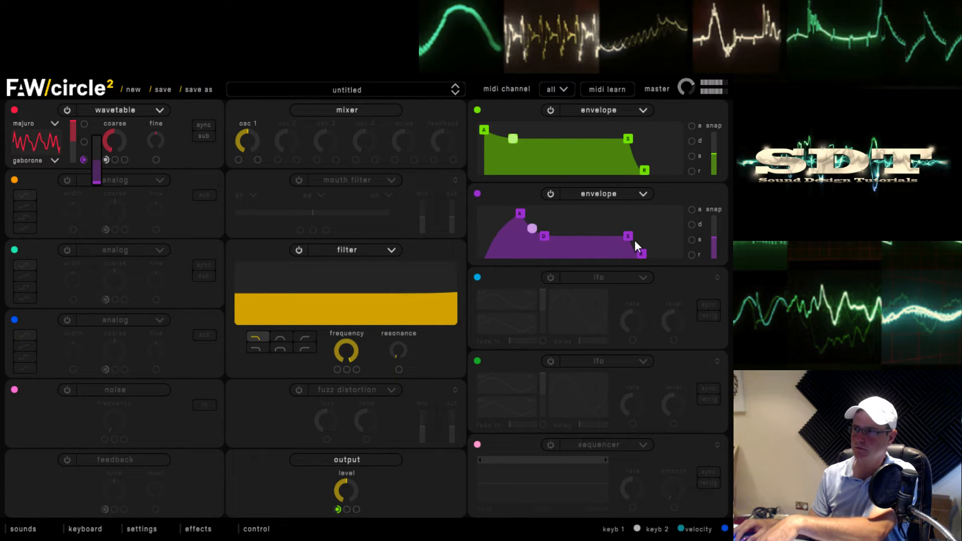
Lengthen the first envelope's decay slightly and raise its sustain to maximum.
drag(512, 139, 520, 138)
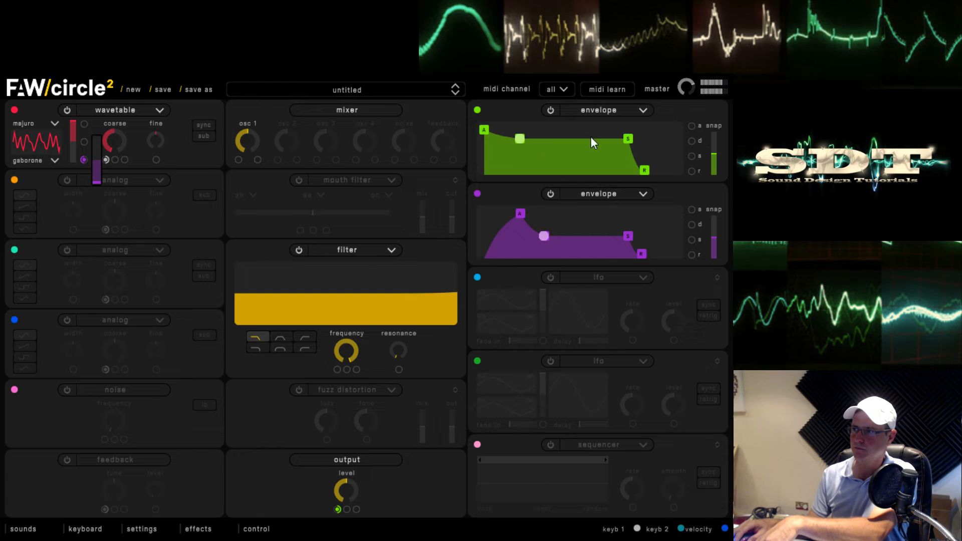
drag(630, 141, 629, 131)
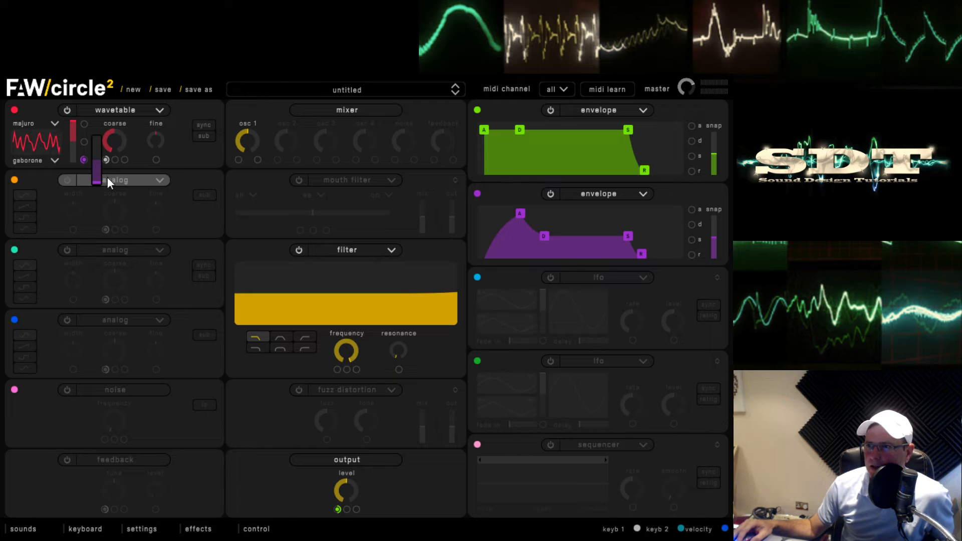
Enable oscillator 2 as a wavetable with george town as the first waveform and new delhi as the second.
click(113, 202)
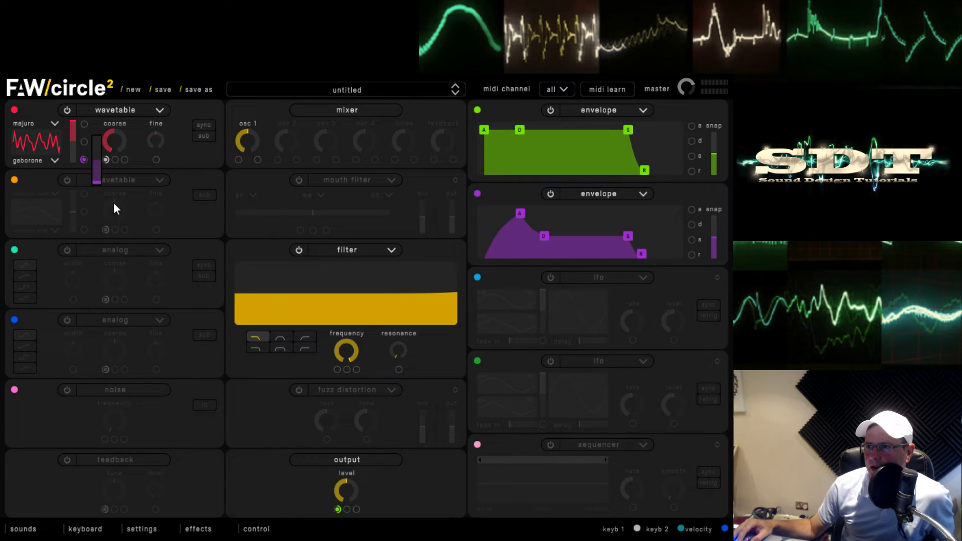
click(58, 193)
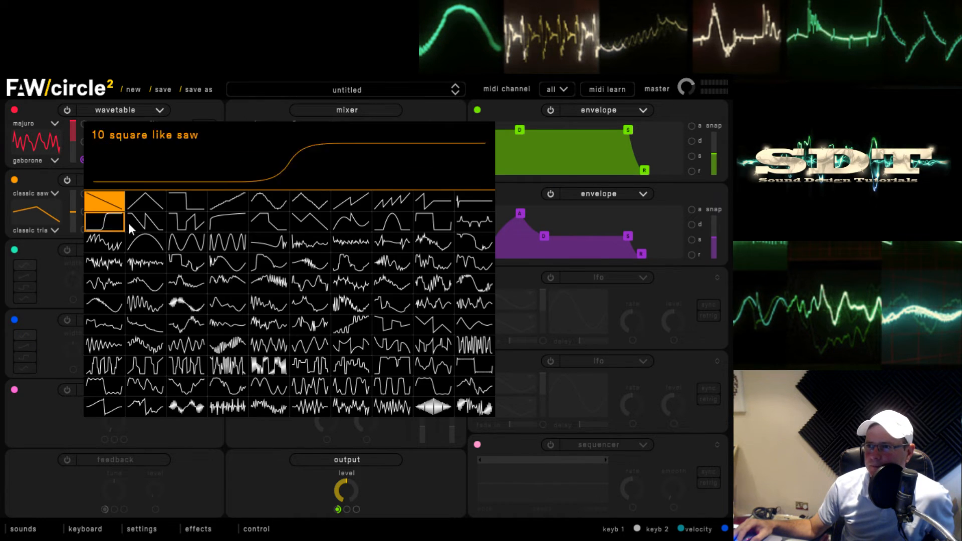
click(192, 310)
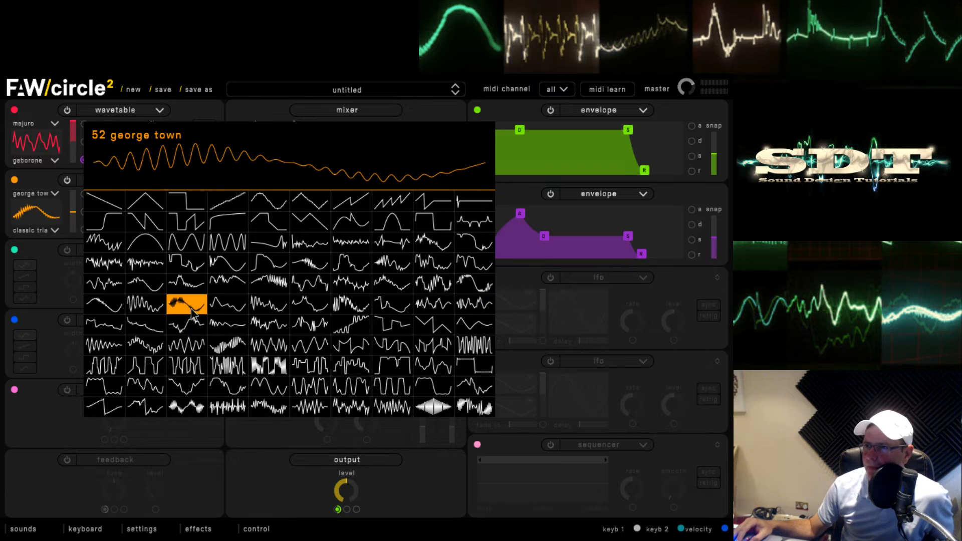
click(56, 231)
click(261, 401)
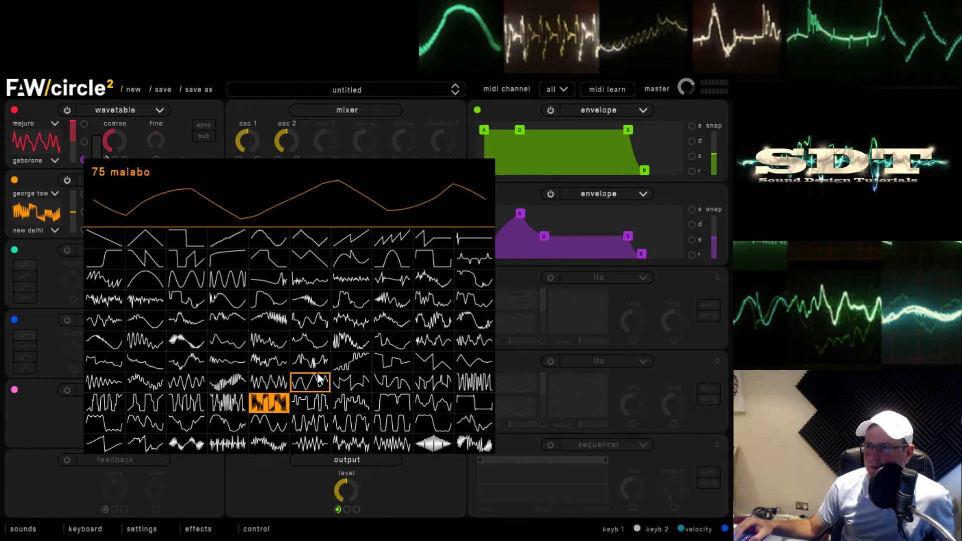
click(60, 203)
Lower oscillator 2's coarse tuning, change its second waveform to hanoi and set a cross fade between the two waveforms.
drag(113, 206, 113, 291)
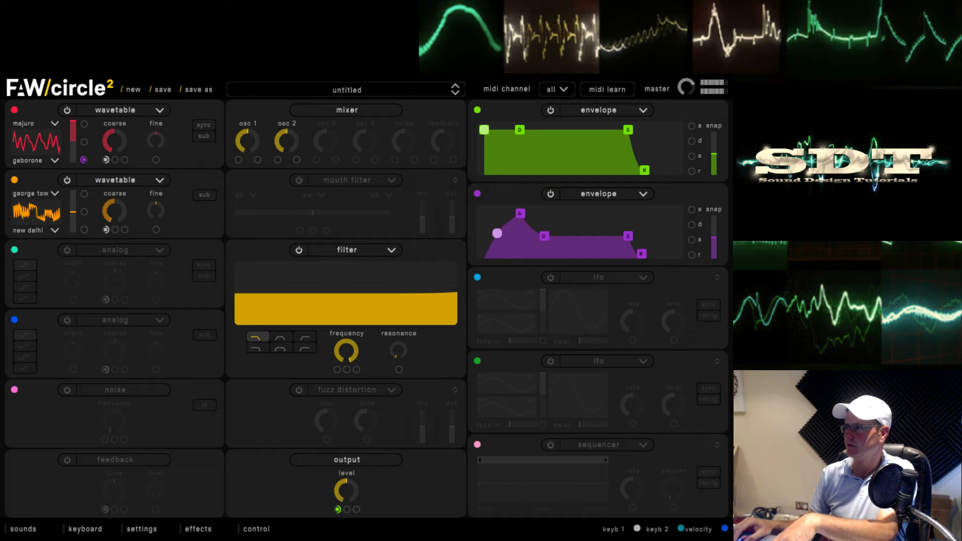
mouse_move(73, 212)
mouse_down()
mouse_move(79, 219)
mouse_move(79, 194)
mouse_up()
click(59, 229)
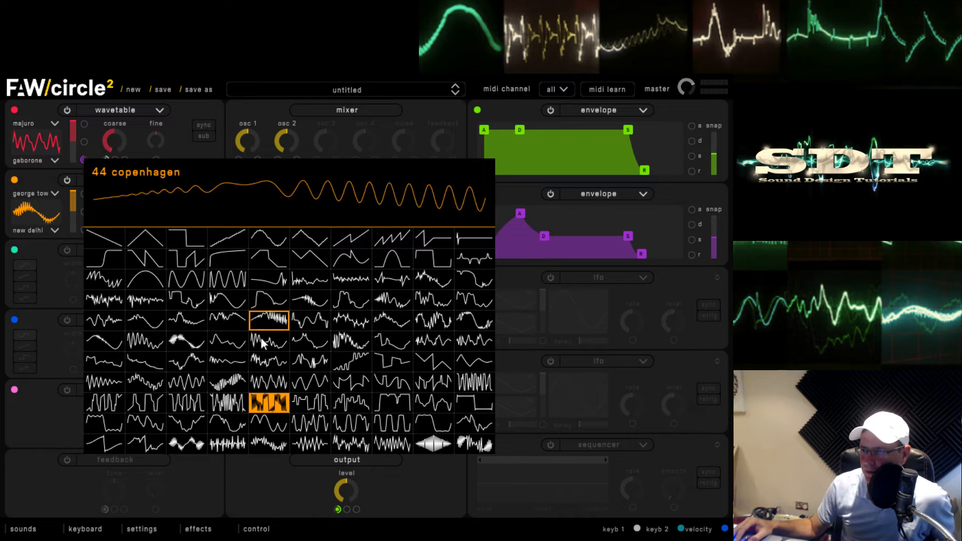
click(341, 349)
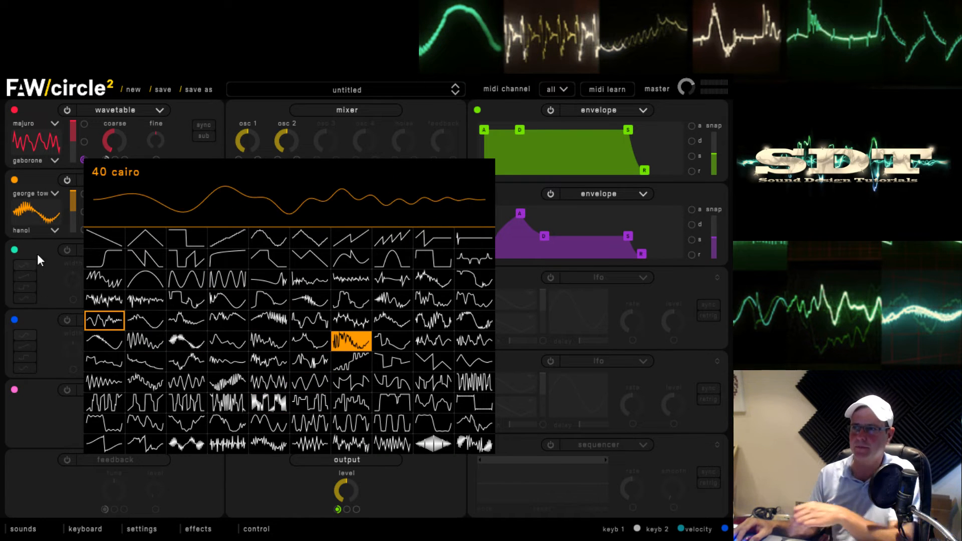
mouse_move(73, 215)
mouse_down()
mouse_move(78, 194)
mouse_move(79, 230)
mouse_move(75, 209)
mouse_up()
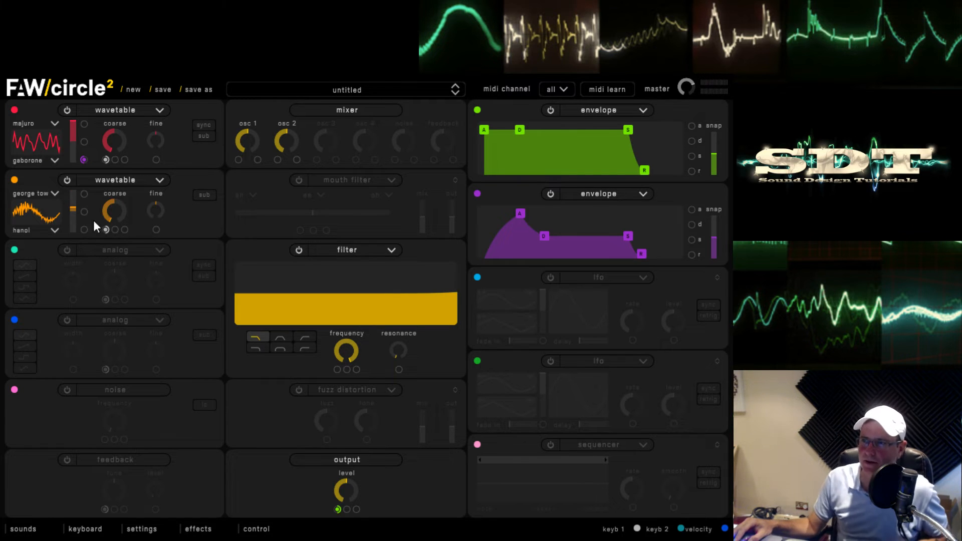
Assign the second envelope to oscillator 2's cross fade with a negative amount and move the cross fade fully to george town.
drag(477, 193, 101, 273)
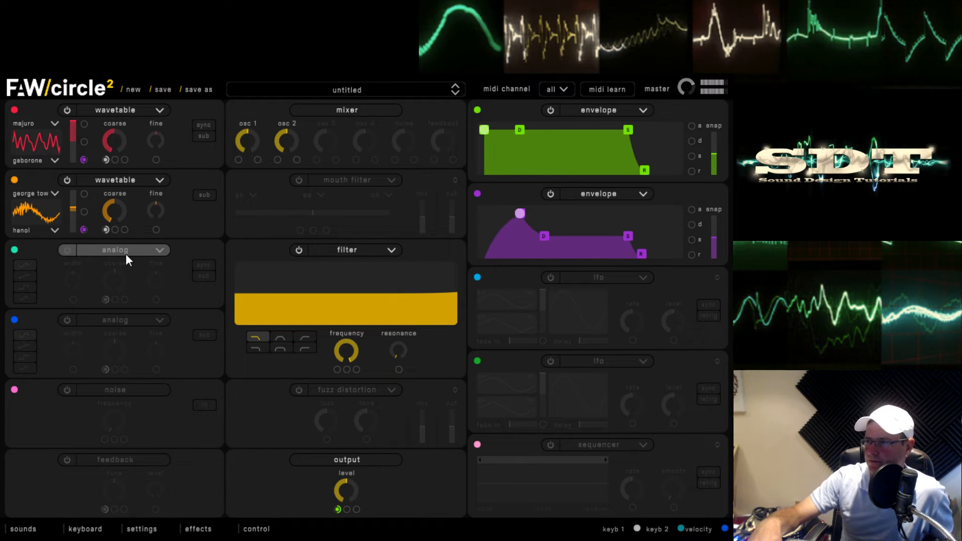
drag(73, 208, 71, 200)
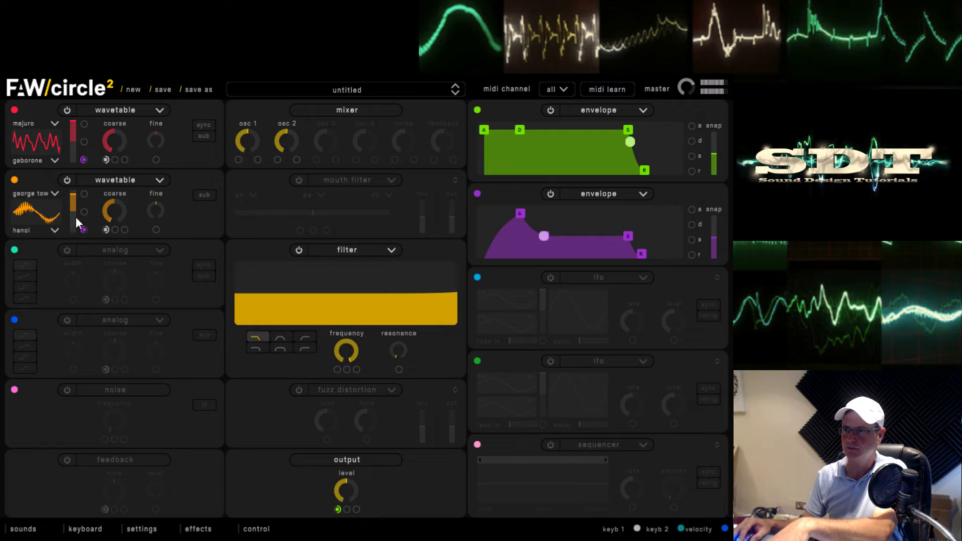
drag(76, 218, 75, 193)
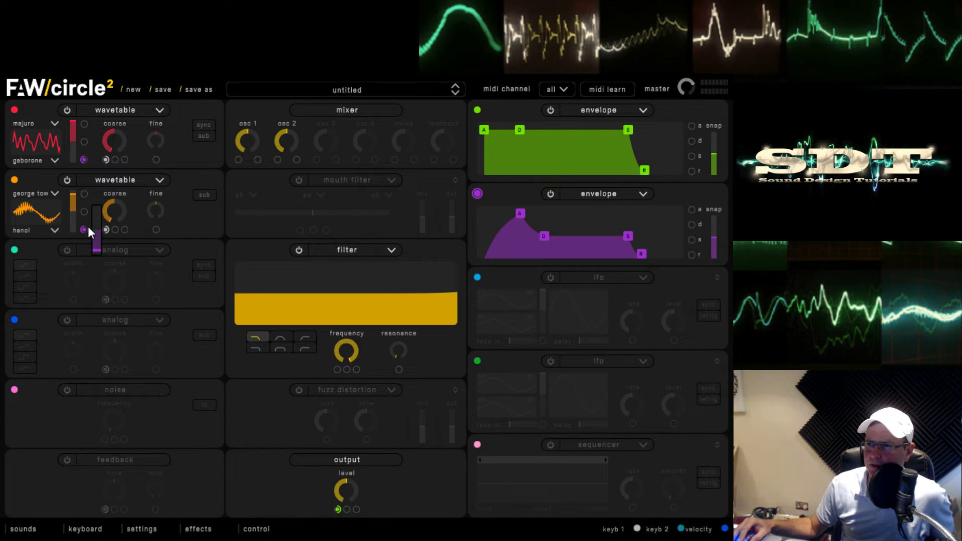
drag(85, 229, 80, 191)
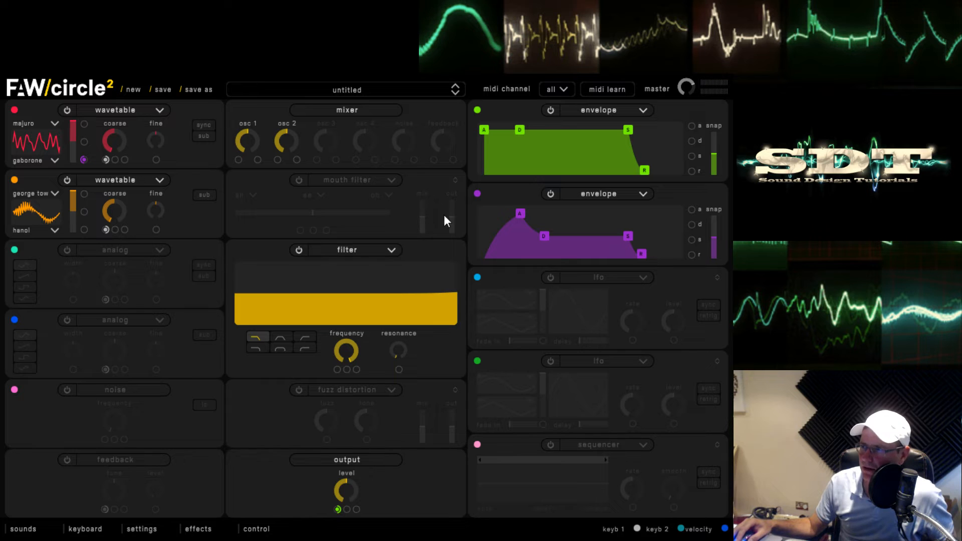
drag(477, 194, 95, 259)
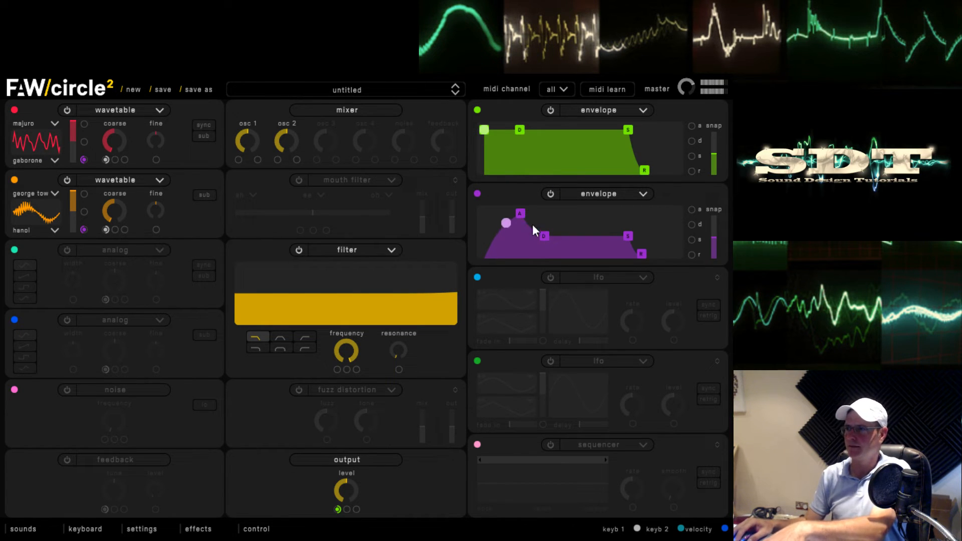
Drop the second envelope's sustain to zero, try an instant attack with a short decay, and restore a slower attack.
drag(544, 235, 563, 236)
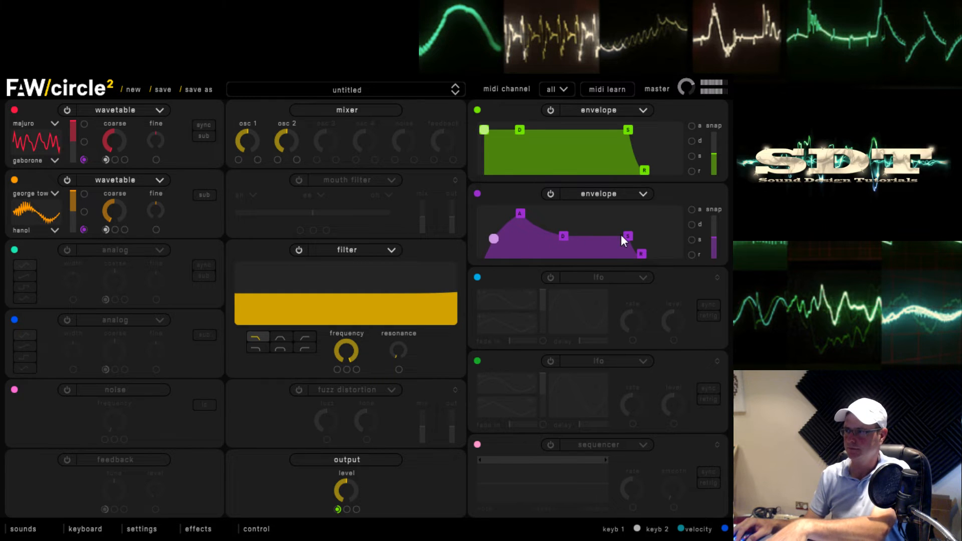
drag(621, 235, 618, 258)
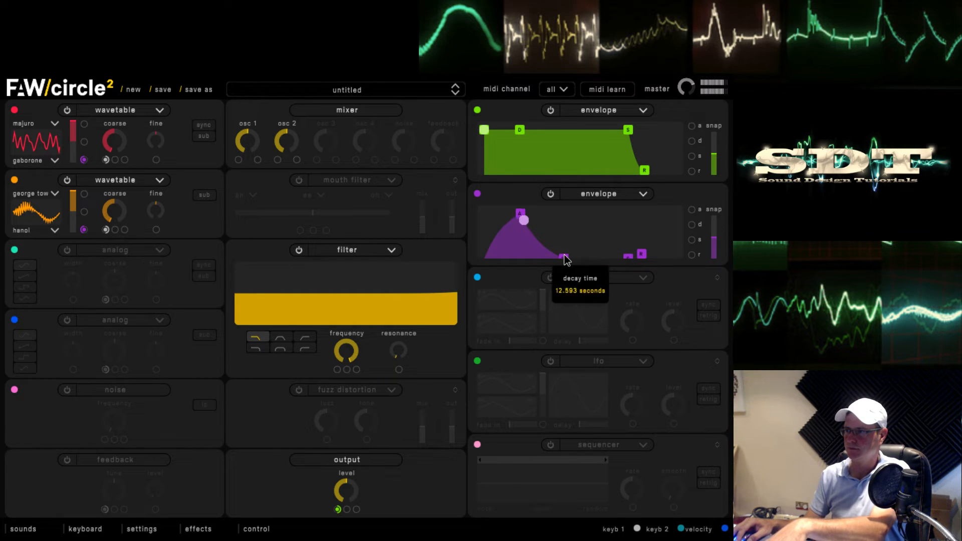
drag(523, 228, 476, 219)
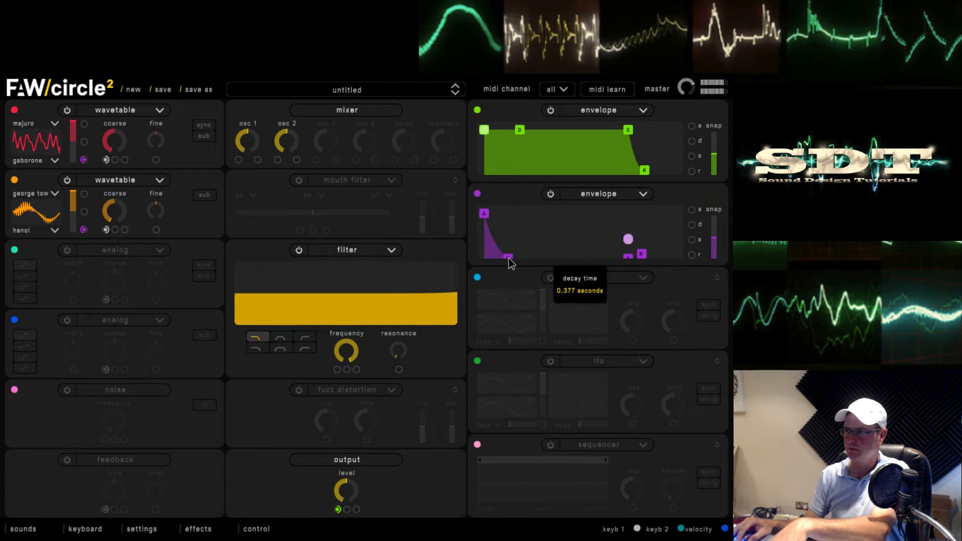
mouse_move(510, 263)
mouse_down()
mouse_move(537, 261)
mouse_move(519, 265)
mouse_up()
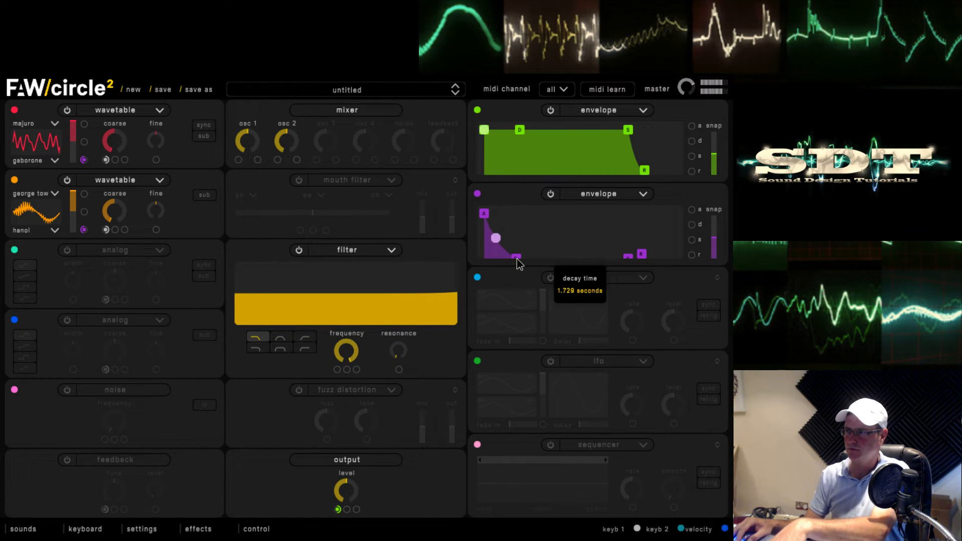
drag(484, 217, 519, 214)
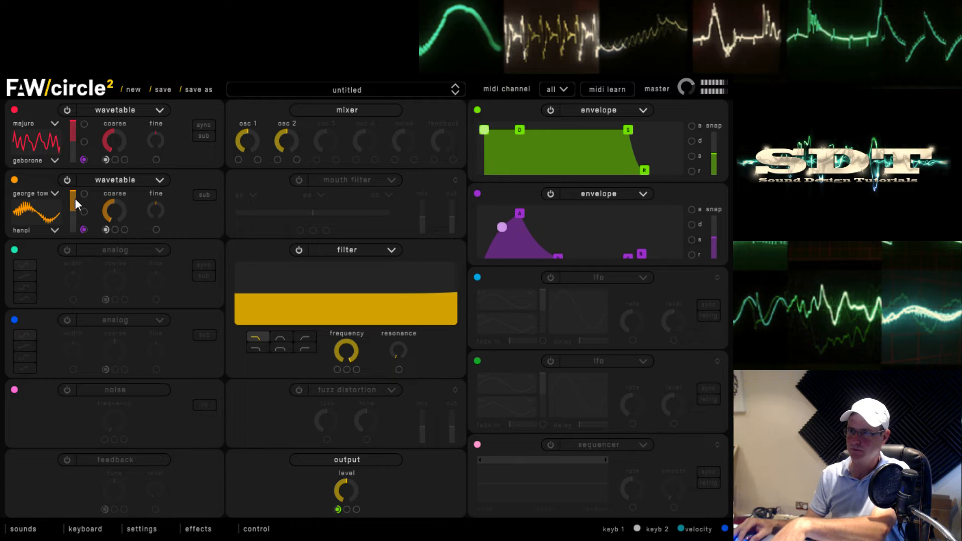
Move oscillator 2's cross fade away from george town, set its coarse tune to -12 semitones and lower its mixer level.
mouse_move(75, 203)
mouse_down()
mouse_move(79, 237)
mouse_move(84, 213)
mouse_up()
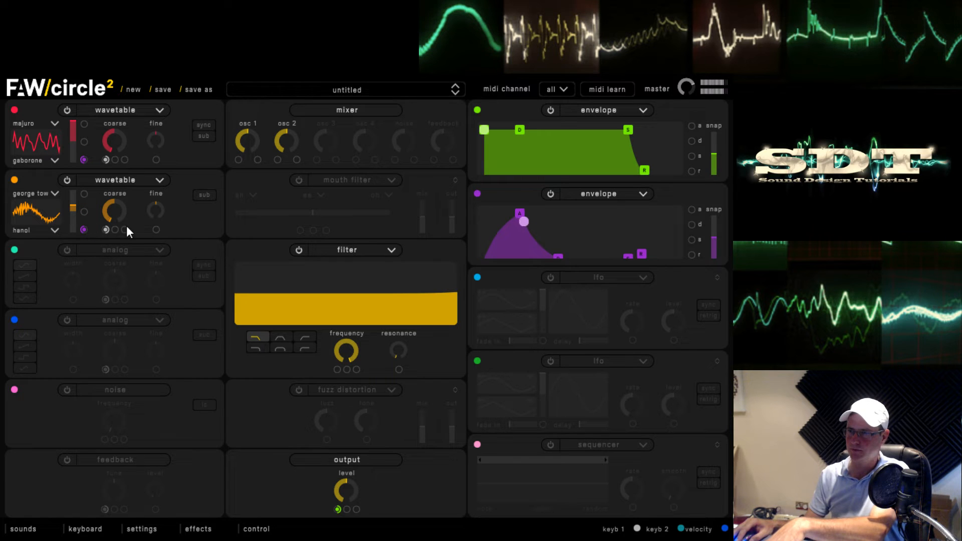
drag(120, 217, 117, 181)
drag(286, 137, 287, 158)
drag(115, 209, 114, 205)
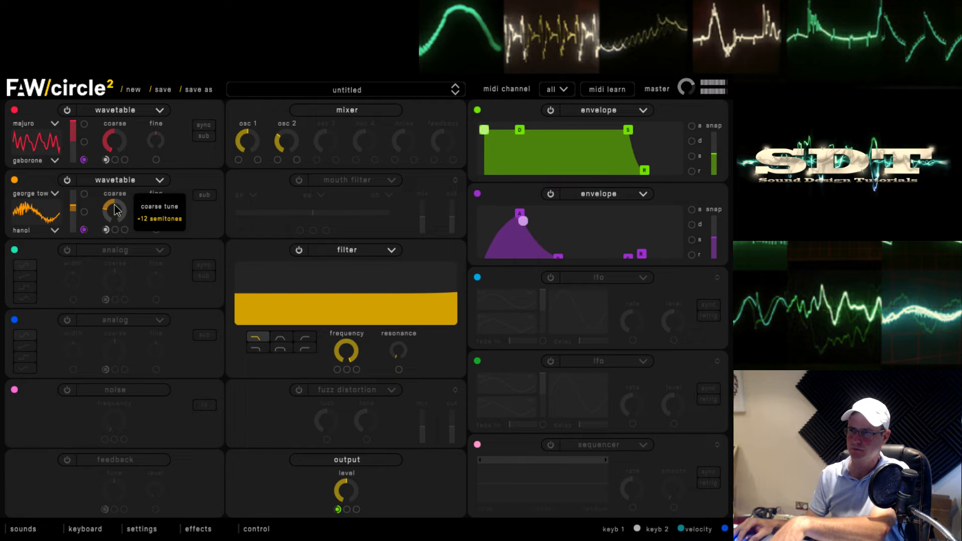
drag(286, 139, 286, 147)
Move oscillator 2's cross fade towards hanoi and place the second envelope in the cross fade's middle modulation slot.
drag(73, 214, 72, 221)
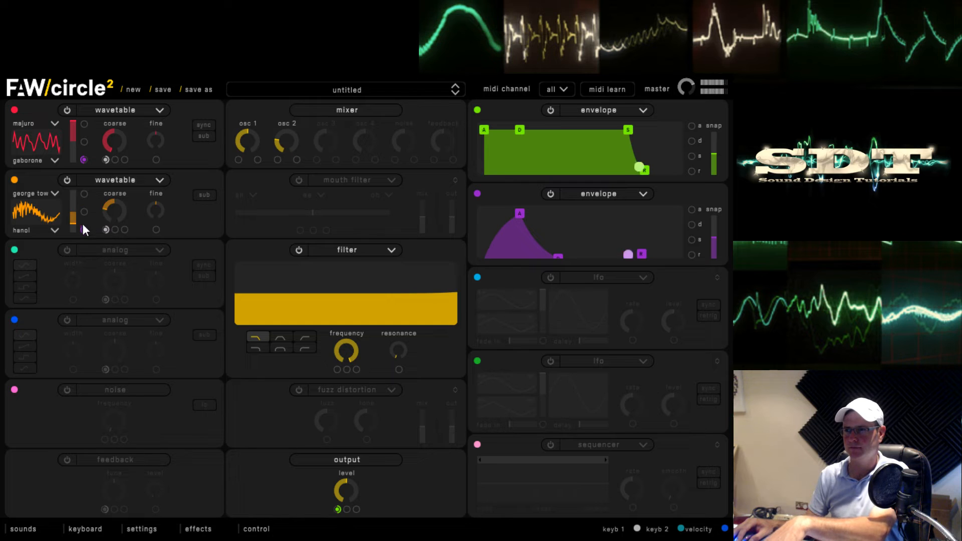
click(84, 212)
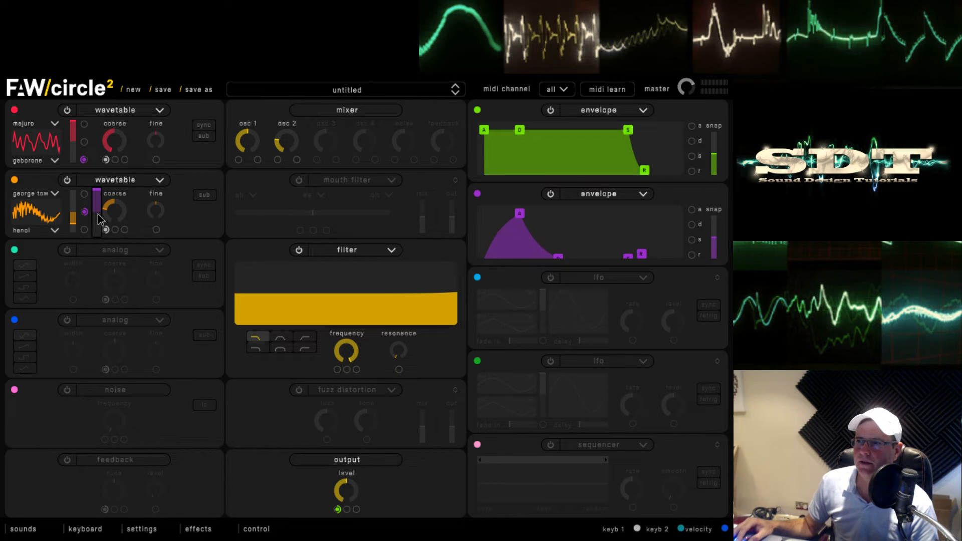
Move oscillator 2's cross fade fully to george town and place the second envelope in the cross fade's upper modulation slot.
drag(73, 228, 75, 167)
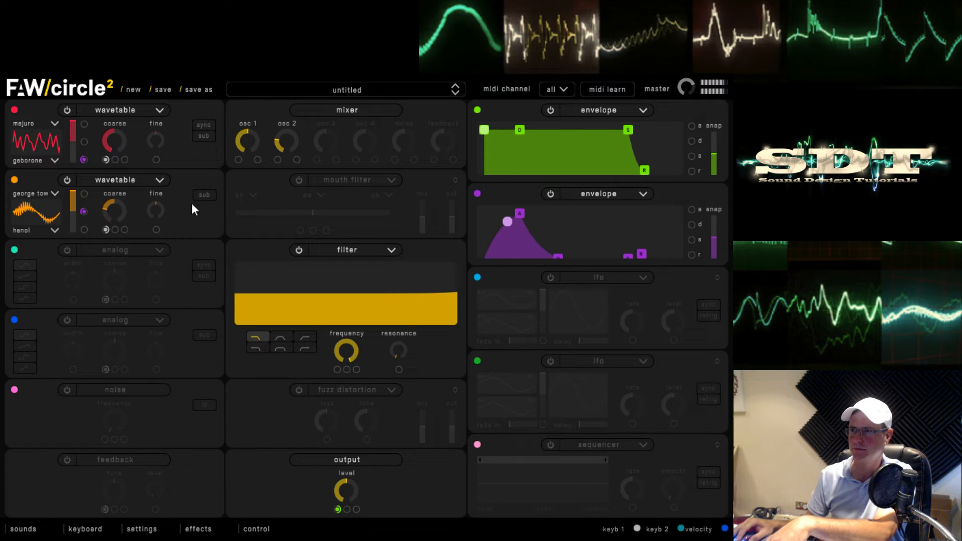
mouse_move(85, 212)
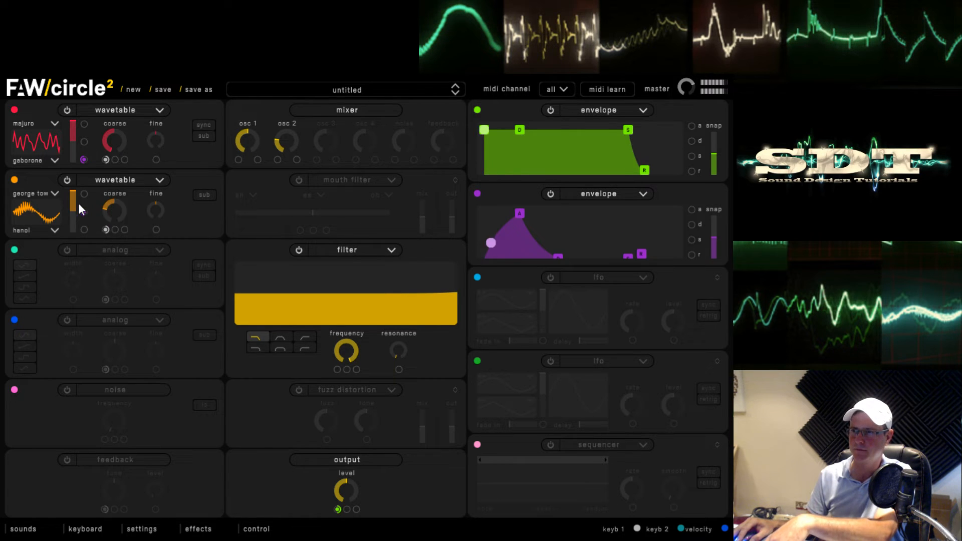
mouse_move(75, 199)
mouse_down()
mouse_move(75, 241)
mouse_move(75, 194)
mouse_up()
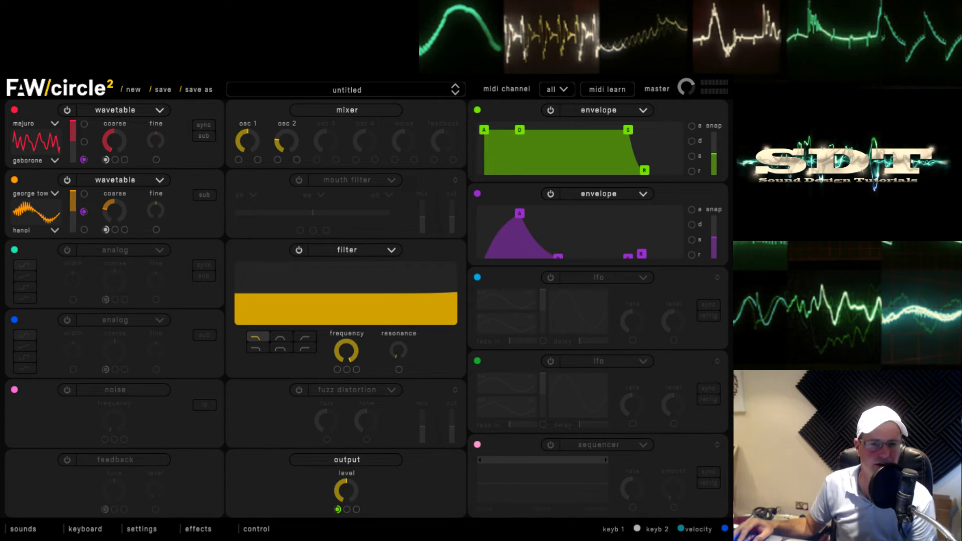
click(84, 194)
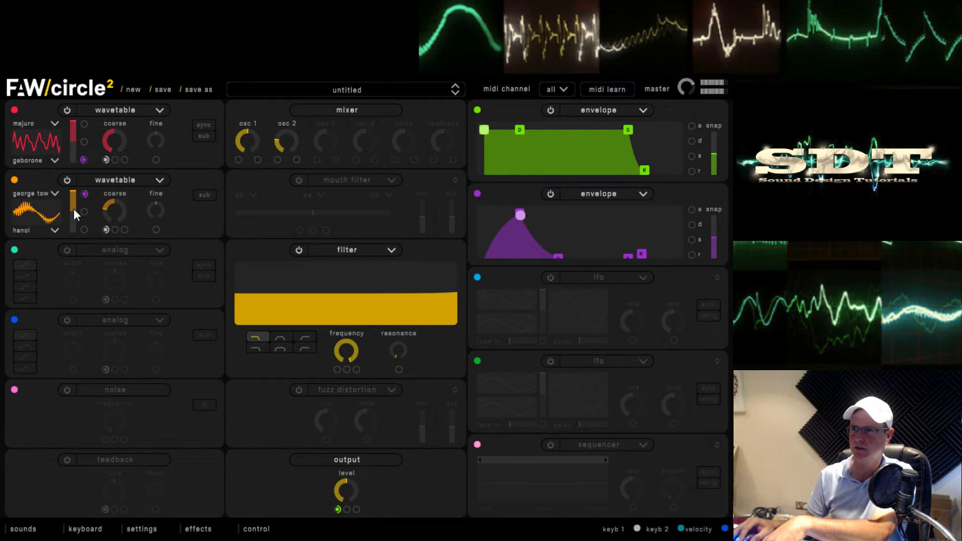
Try oscillator 2's cross fade near hanoi, adjust the second envelope's modulation amount and return the cross fade close to george town.
drag(74, 197, 93, 213)
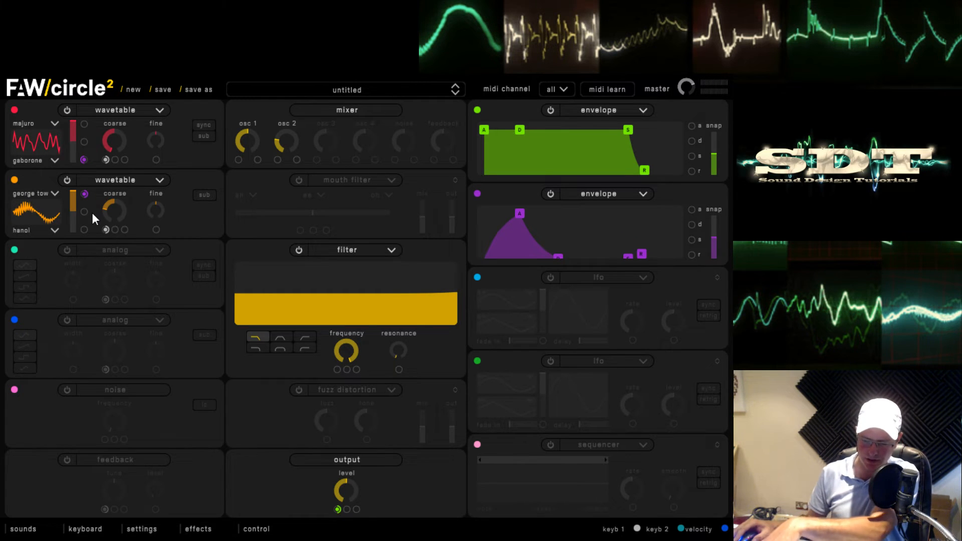
drag(71, 210, 71, 216)
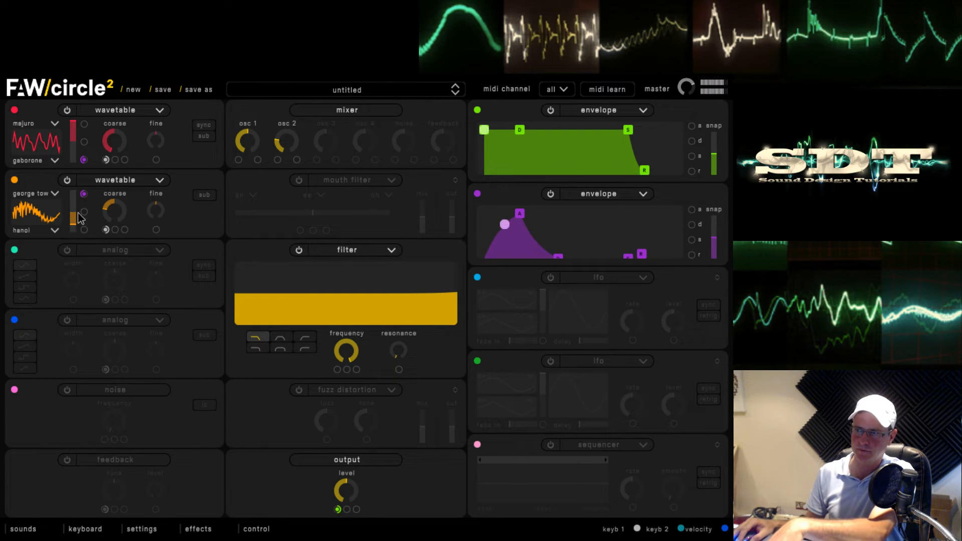
mouse_move(79, 219)
mouse_down()
mouse_move(98, 190)
mouse_move(75, 226)
mouse_move(81, 193)
mouse_move(73, 226)
mouse_up()
mouse_move(86, 195)
drag(96, 190, 74, 200)
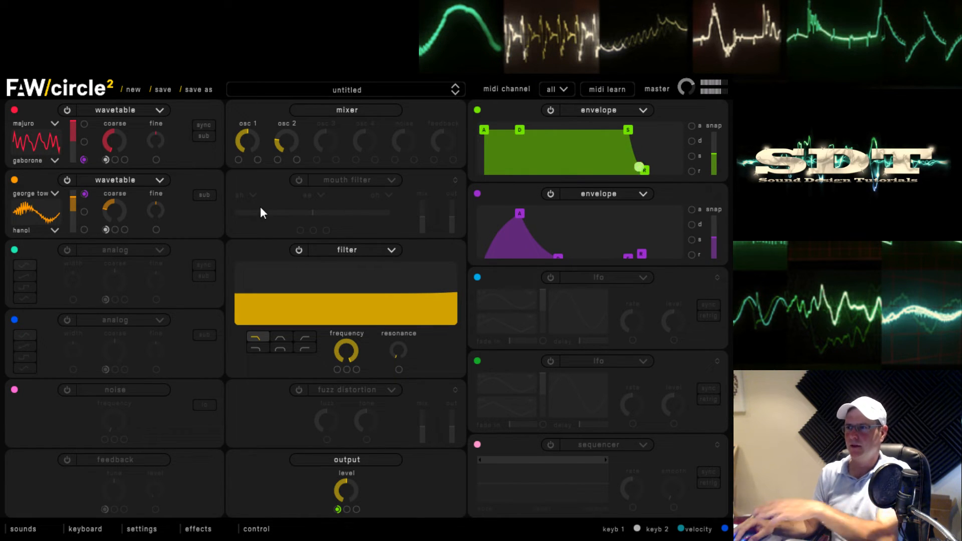
Enable the mouth filter with its output level at maximum and assign the second envelope to its first vowel position modulation slot.
click(298, 180)
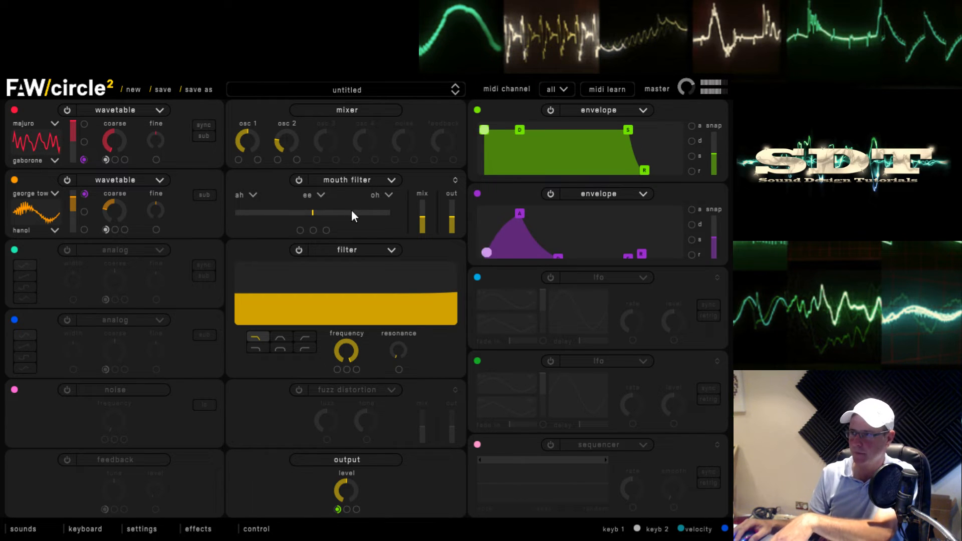
drag(321, 216, 447, 218)
drag(389, 213, 303, 214)
drag(477, 193, 301, 232)
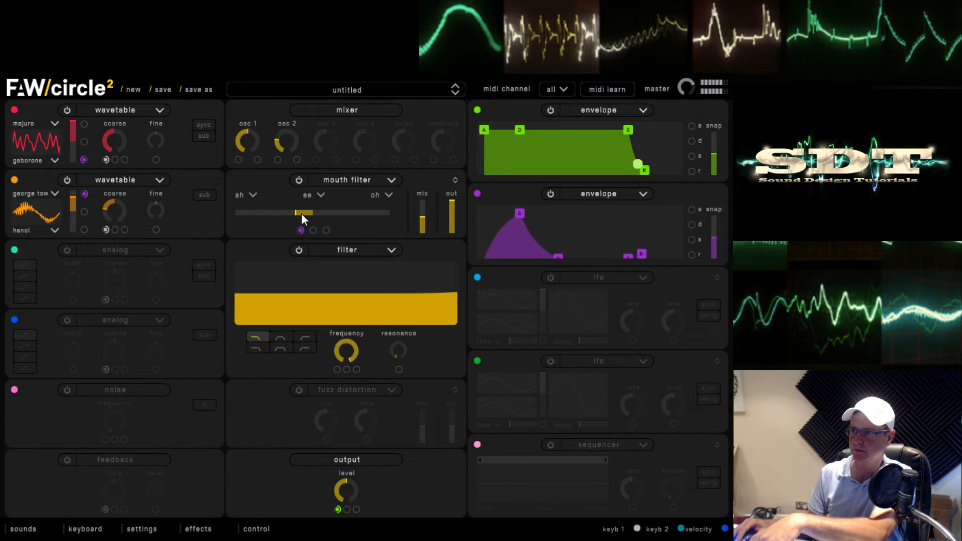
Try the mouth filter's vowel position near oh, shorten the second envelope's attack slightly and set the vowel position towards ah.
drag(301, 214, 371, 213)
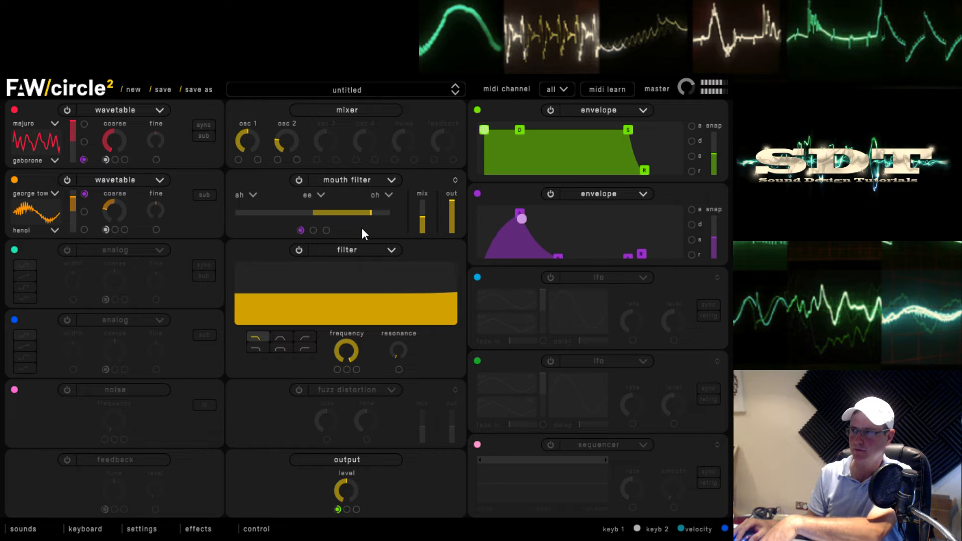
mouse_move(519, 217)
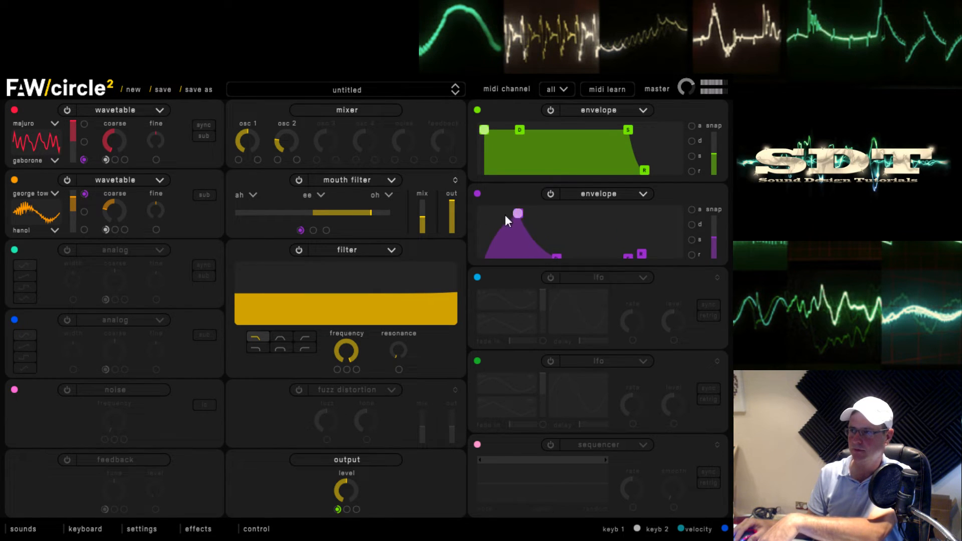
drag(366, 215, 264, 219)
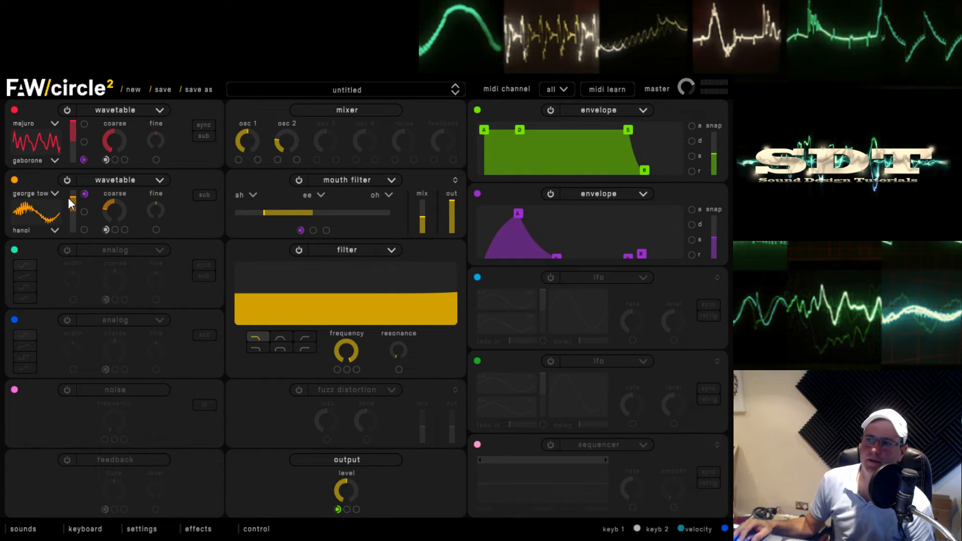
Shift oscillator 2's cross fade to hanoi and oscillator 1's to just past the middle, and raise the mouth filter's mix.
drag(76, 197, 77, 229)
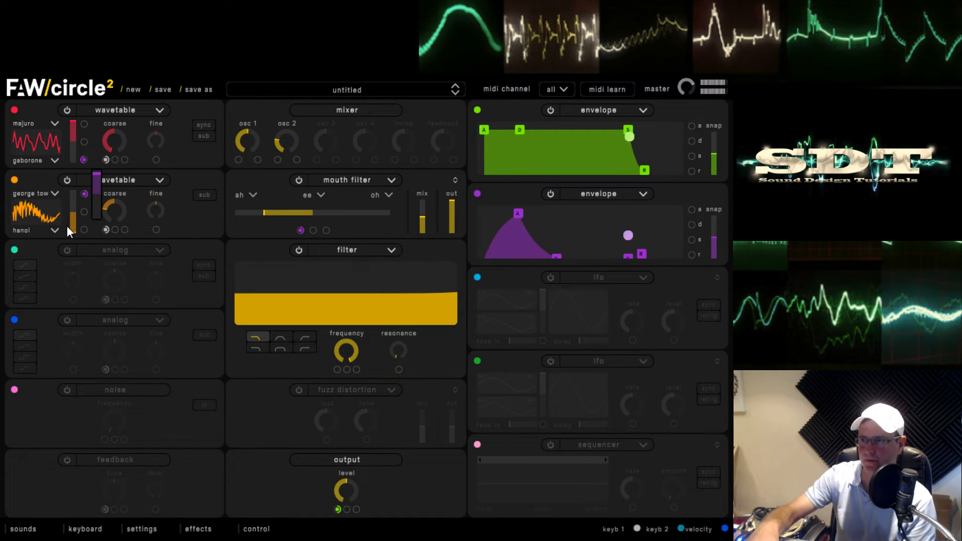
mouse_move(84, 164)
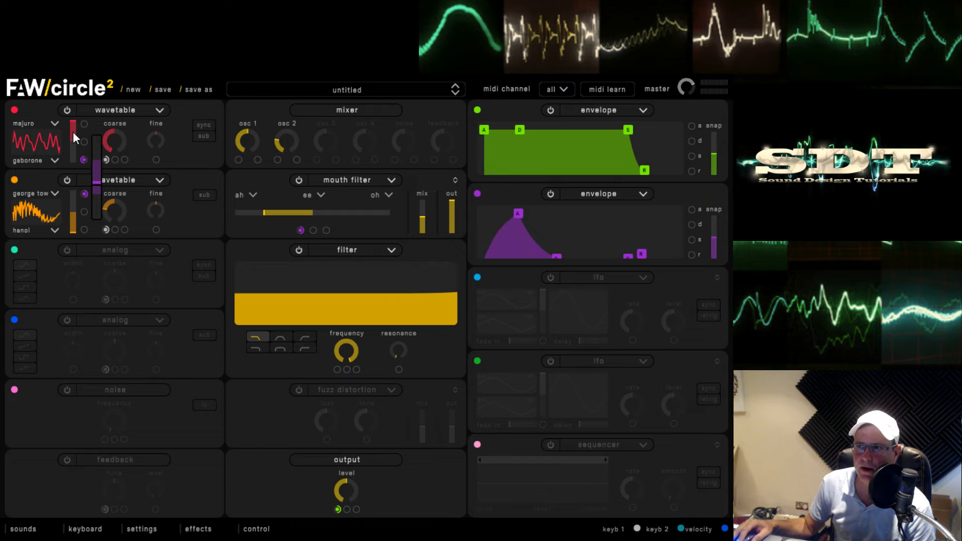
mouse_move(74, 128)
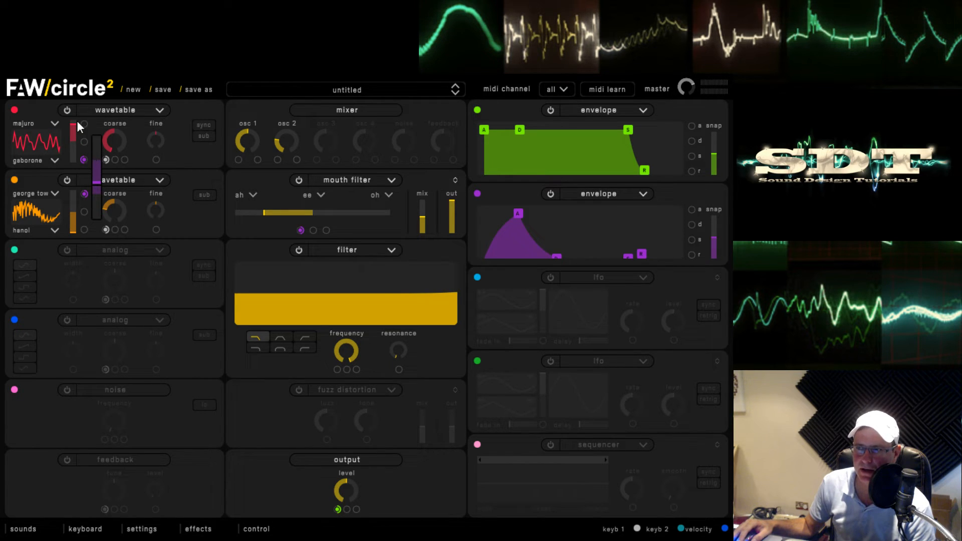
drag(74, 130, 79, 142)
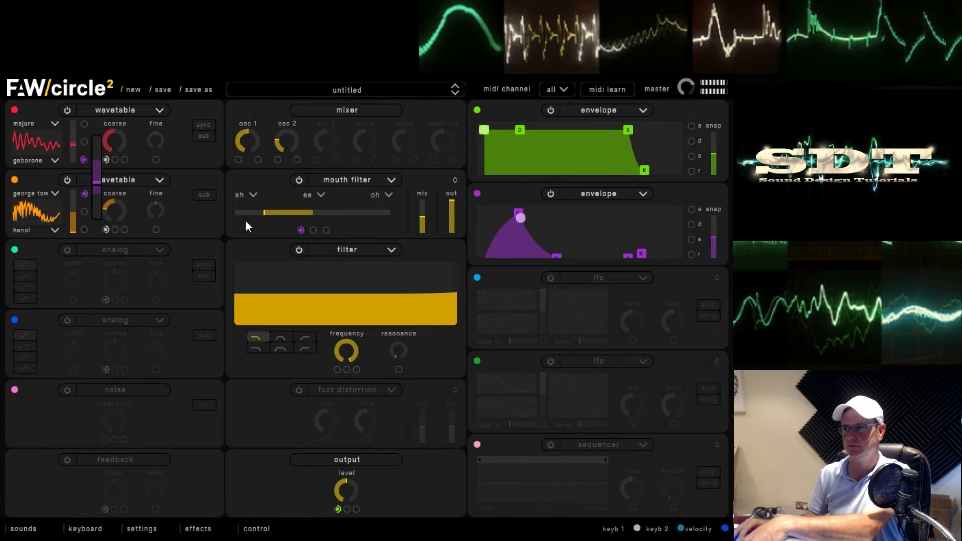
drag(423, 221, 423, 213)
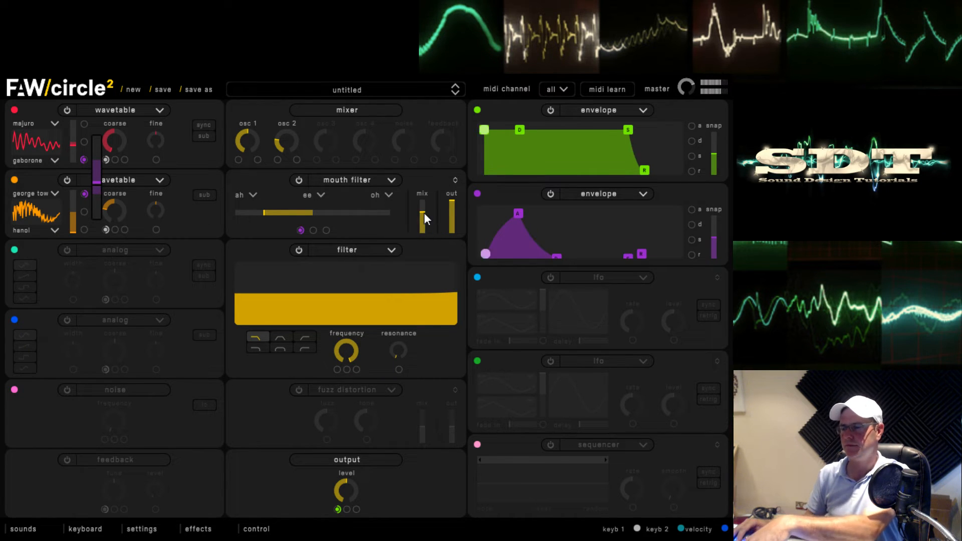
Replace the filter with an enabled dual filter, assign the second envelope to frequency 1 and raise that frequency.
click(300, 251)
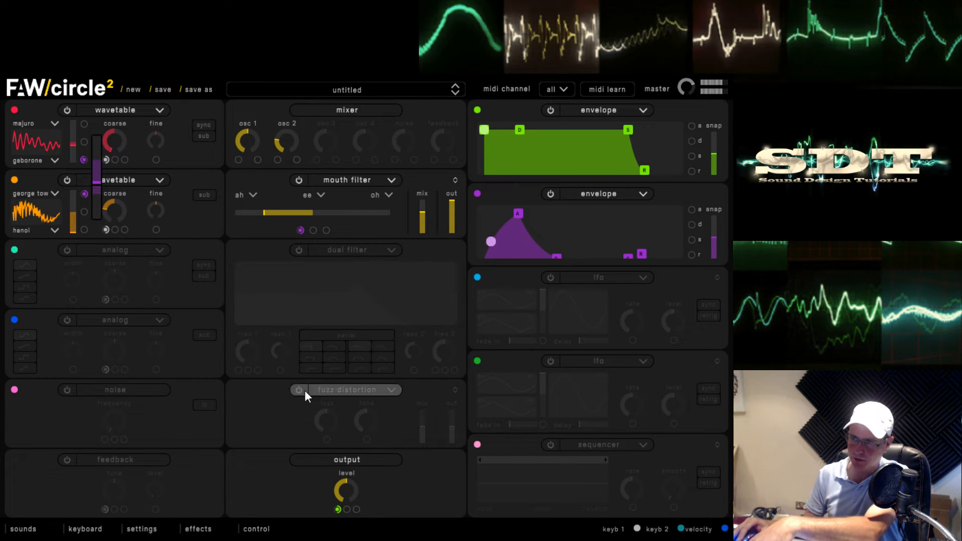
click(299, 250)
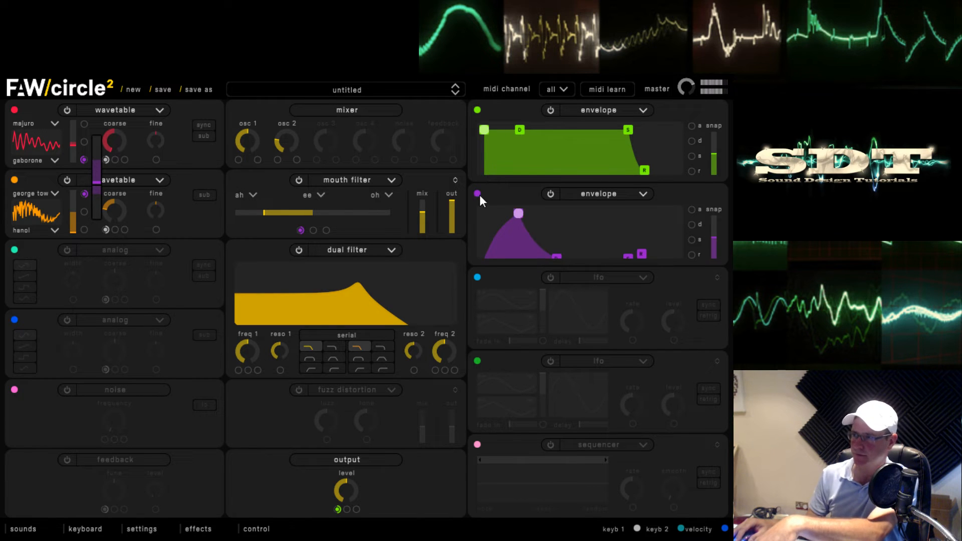
drag(478, 195, 238, 371)
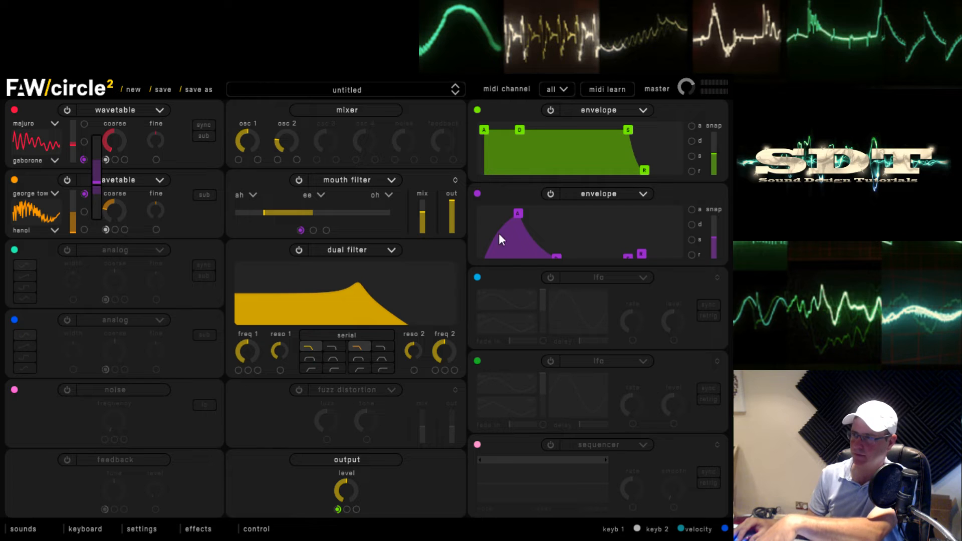
drag(478, 194, 253, 403)
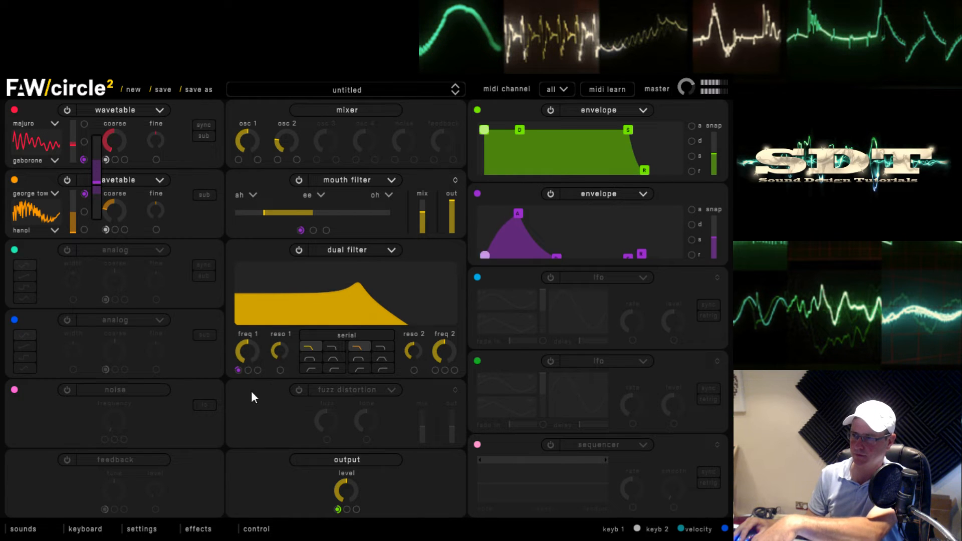
drag(243, 338, 264, 303)
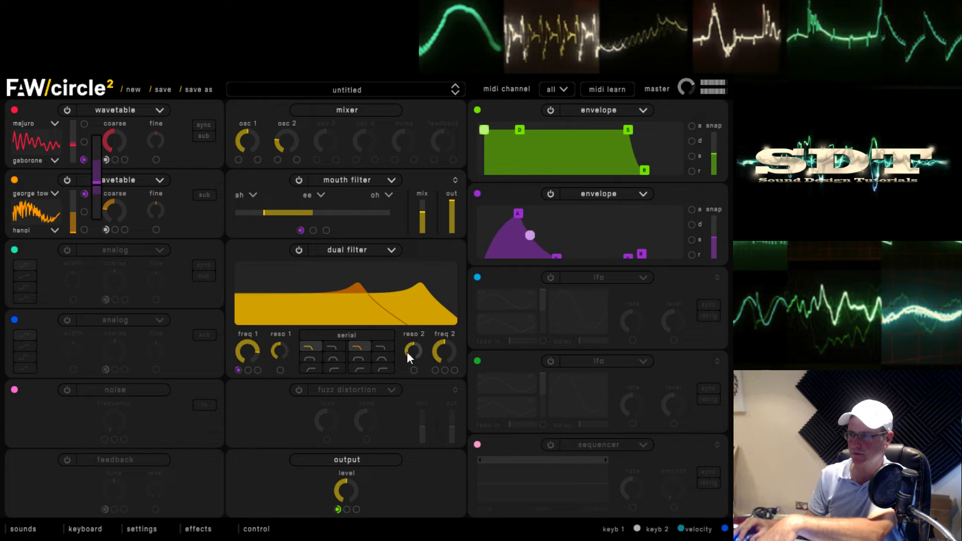
Route the dual filter in parallel with a band-pass second filter, lower frequency 2 and assign the second envelope to it.
click(347, 333)
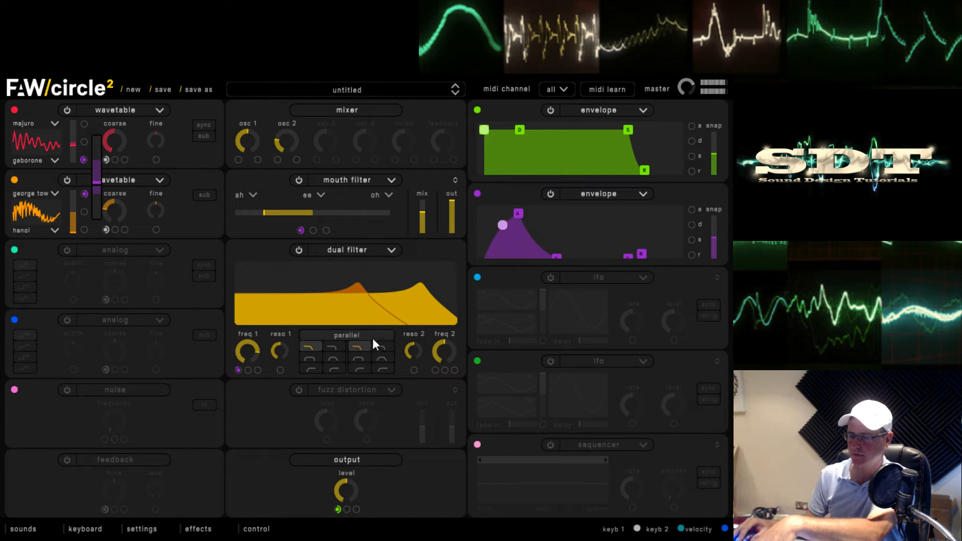
click(360, 360)
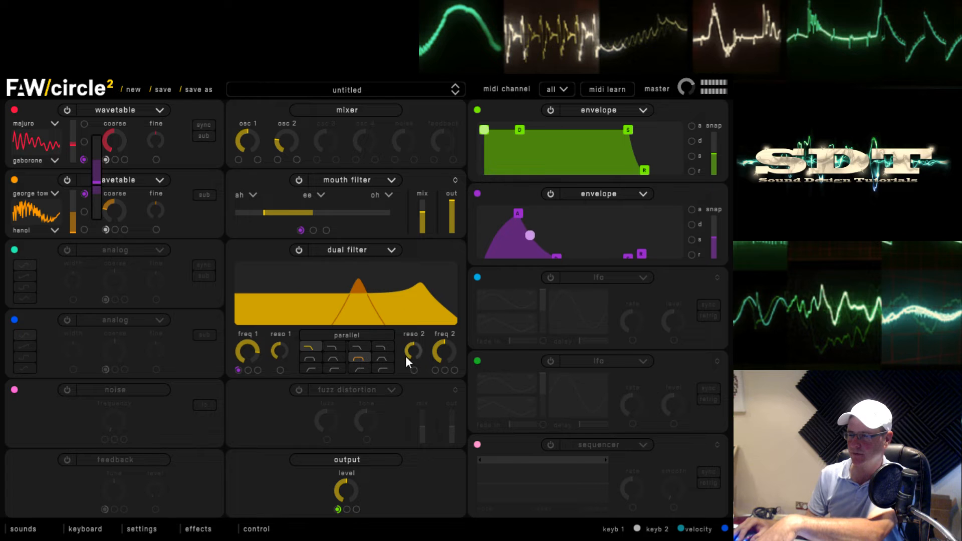
drag(442, 351, 447, 396)
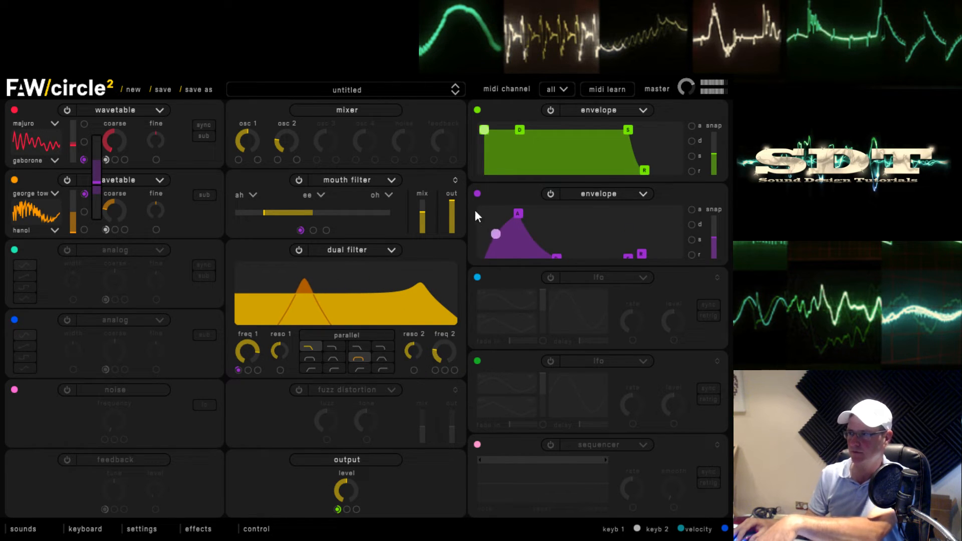
drag(419, 274, 435, 371)
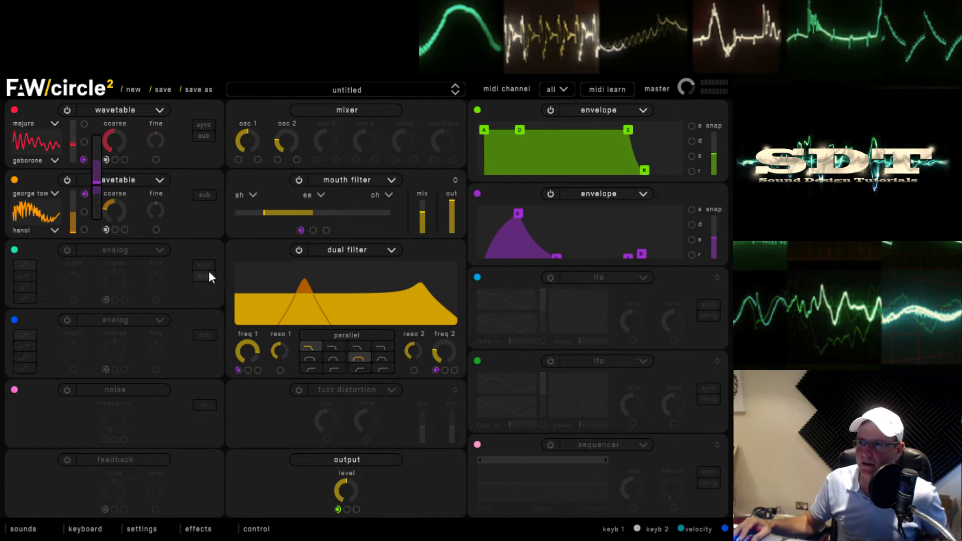
Enable oscillator 3 as a sine-wave analog oscillator and lower its coarse tune.
click(68, 250)
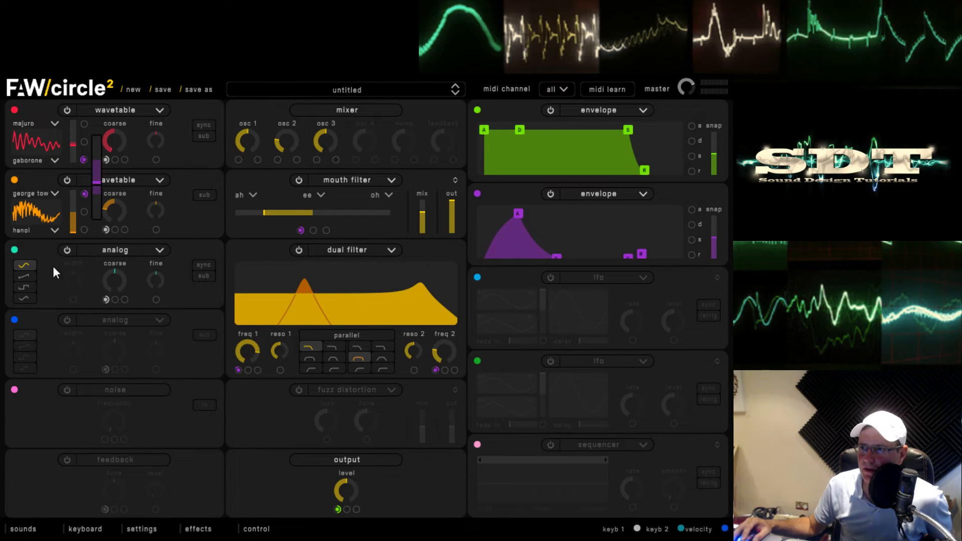
drag(117, 282, 120, 327)
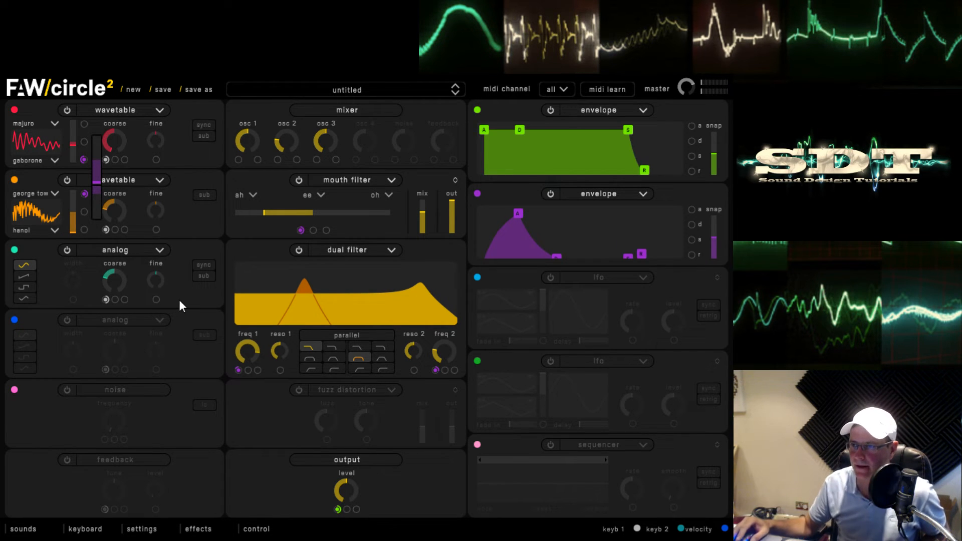
Try the feedback module with a lowered tune and a low level, and switch it off again.
click(70, 460)
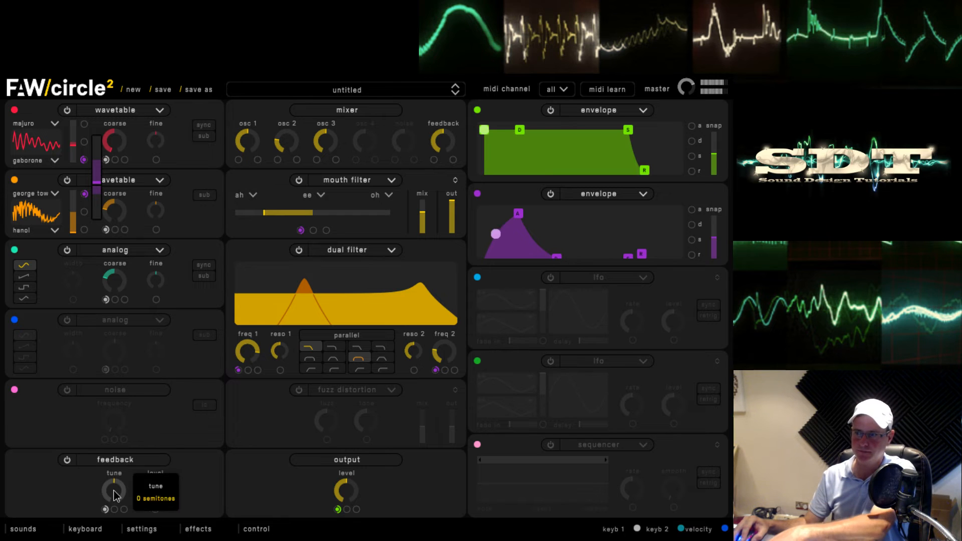
drag(115, 490, 123, 525)
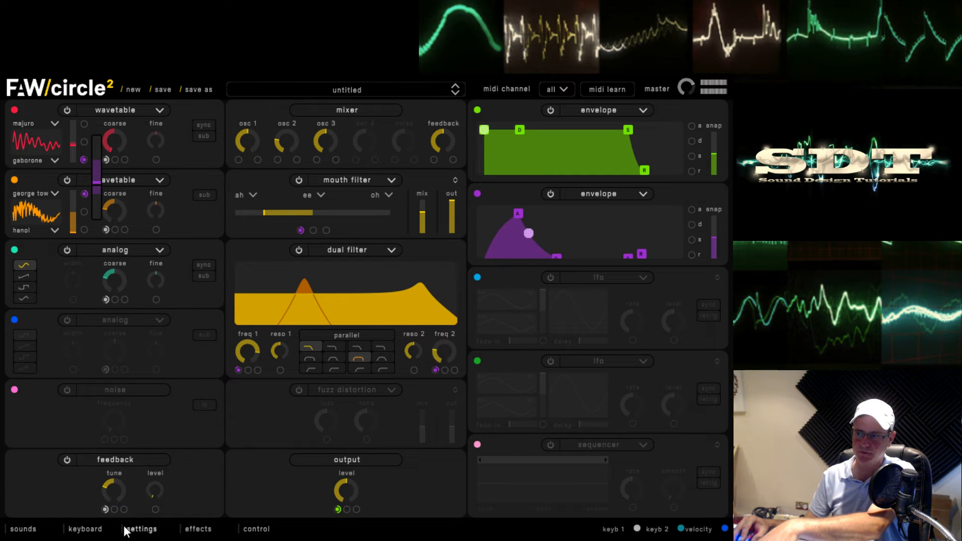
mouse_move(155, 492)
mouse_down()
mouse_move(163, 474)
mouse_move(163, 487)
mouse_move(150, 488)
mouse_up()
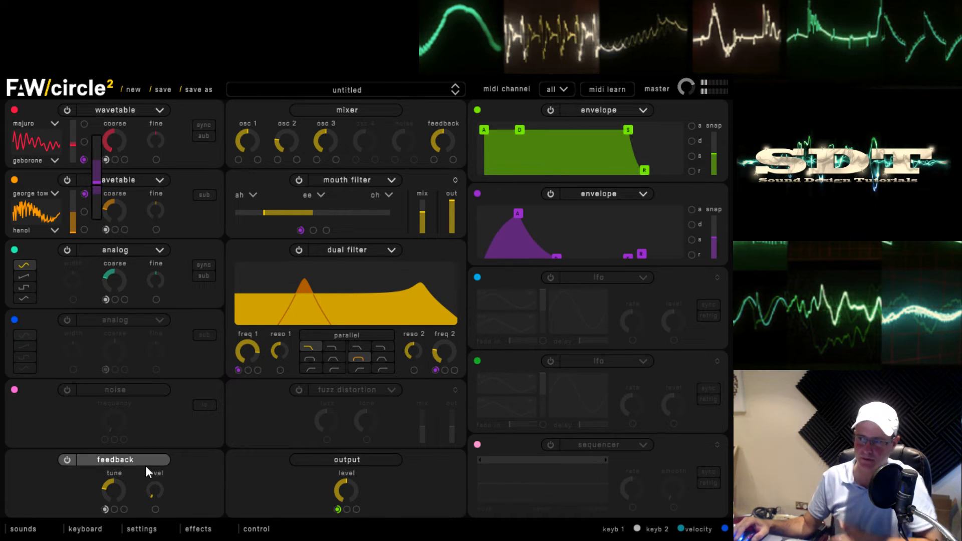
click(67, 460)
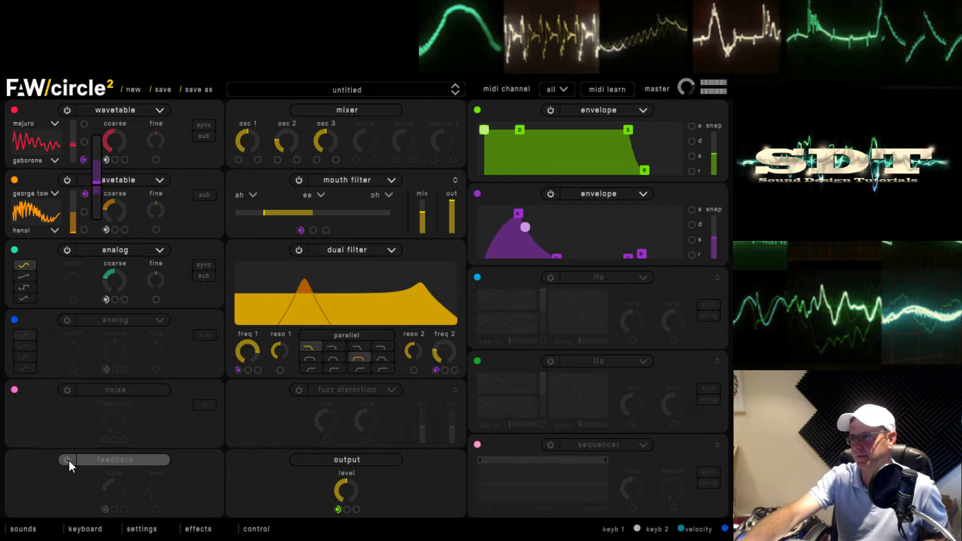
Enable the first LFO, assign it to the dual filter's frequency 1, lower its rate and turn on retrigger.
click(553, 277)
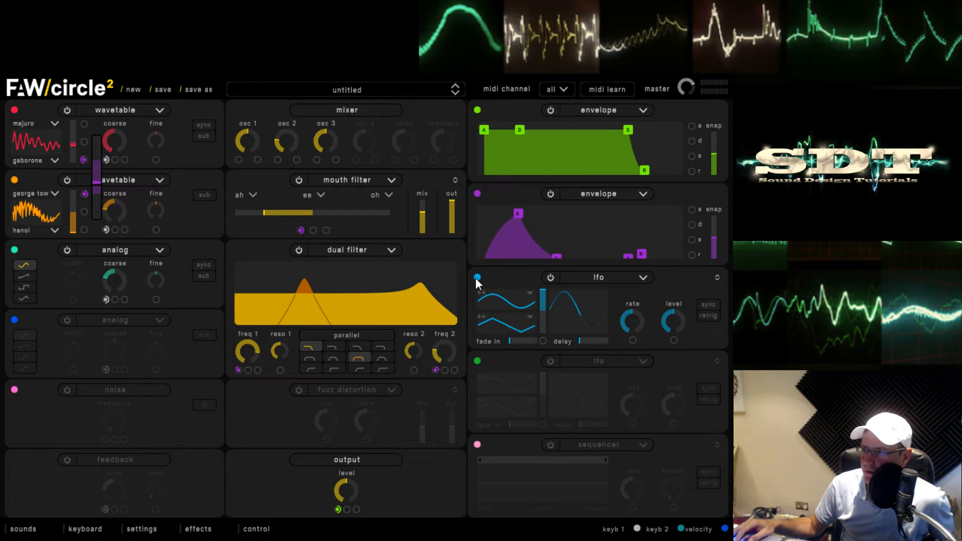
drag(477, 277, 261, 363)
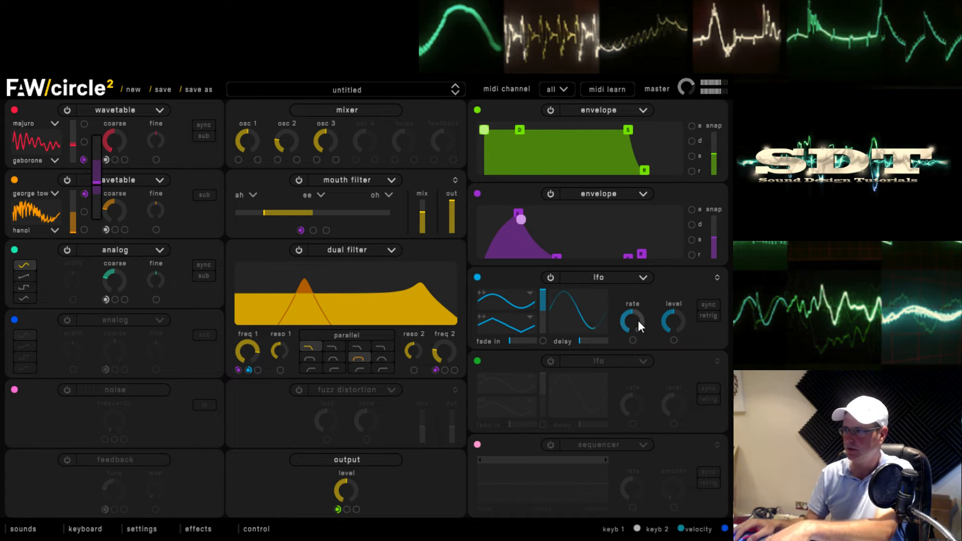
drag(638, 320, 633, 369)
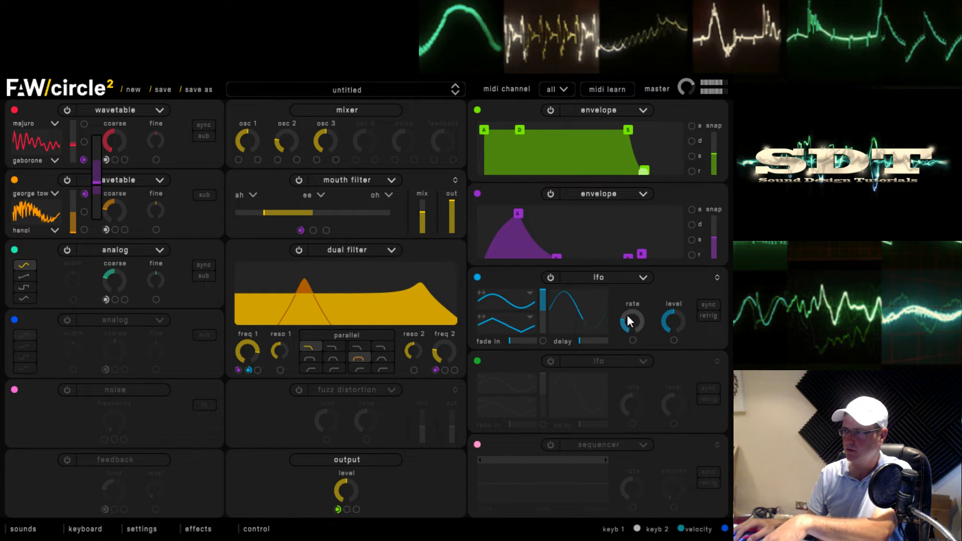
click(707, 315)
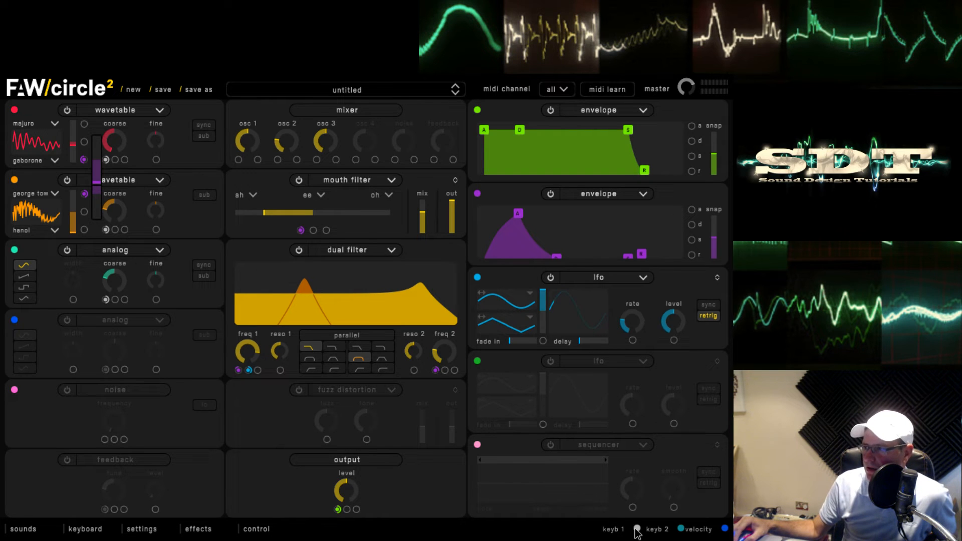
Assign keyboard 1 as a modulator of the LFO rate and switch the LFO from retrig to sync.
drag(635, 530, 632, 340)
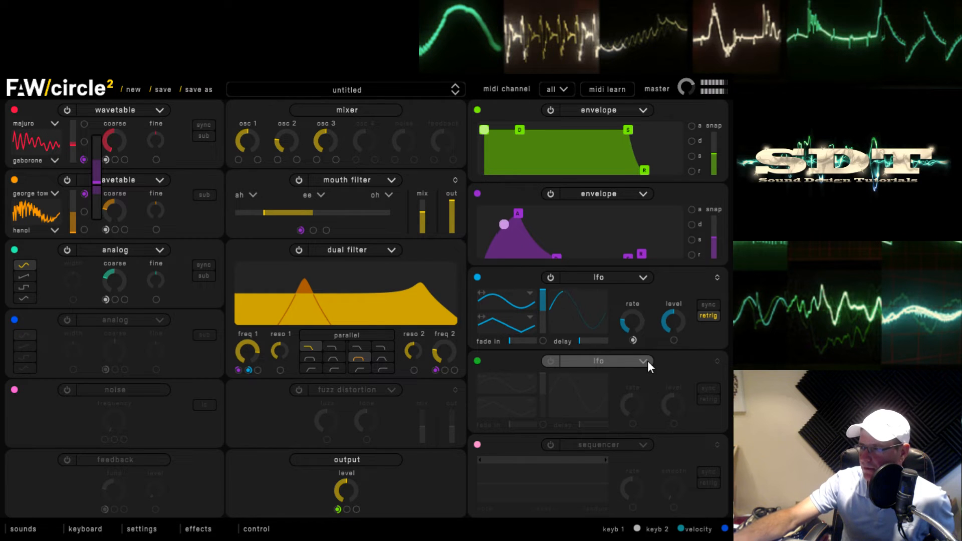
mouse_move(633, 341)
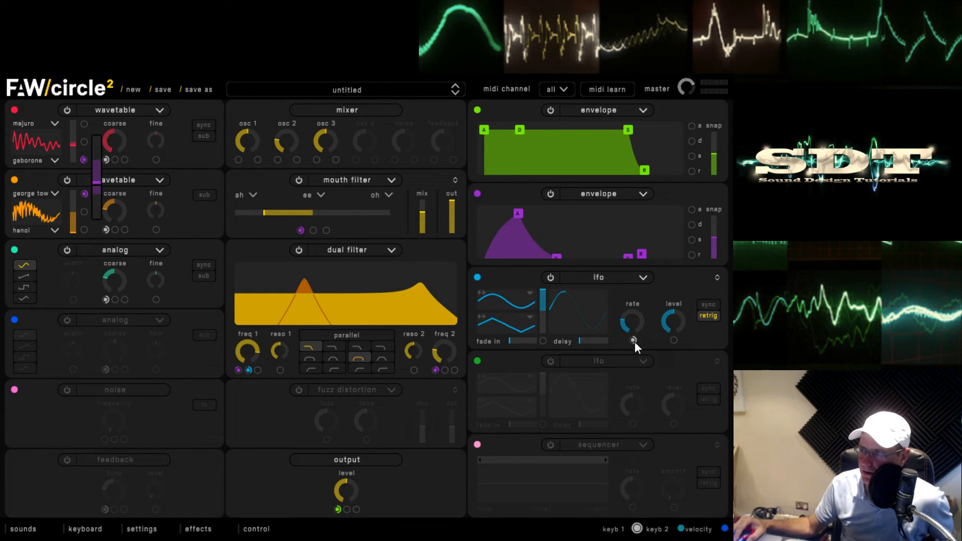
drag(643, 340, 649, 387)
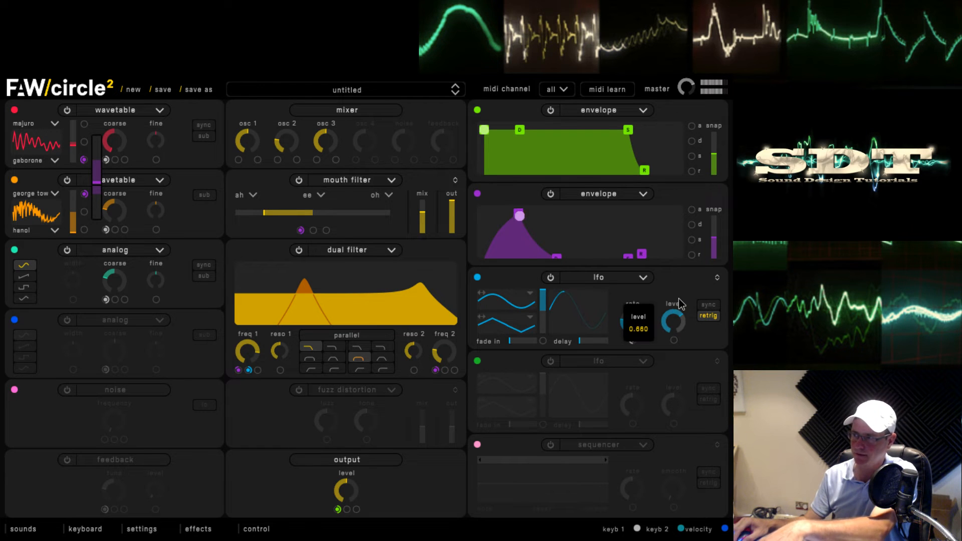
click(714, 316)
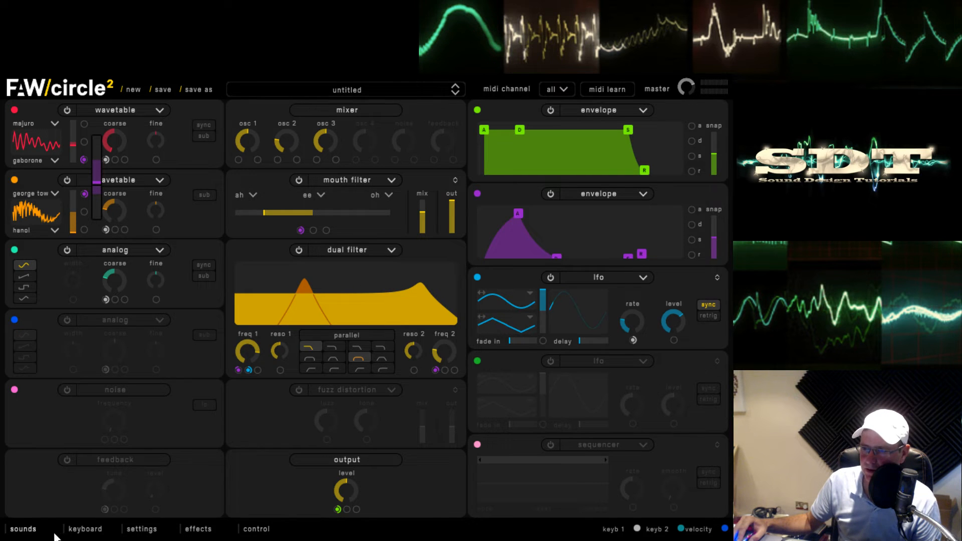
Reshape the keyboard 1 follow curve into a nearly steady rise from the lowest to the highest keys.
click(84, 529)
drag(368, 430, 415, 458)
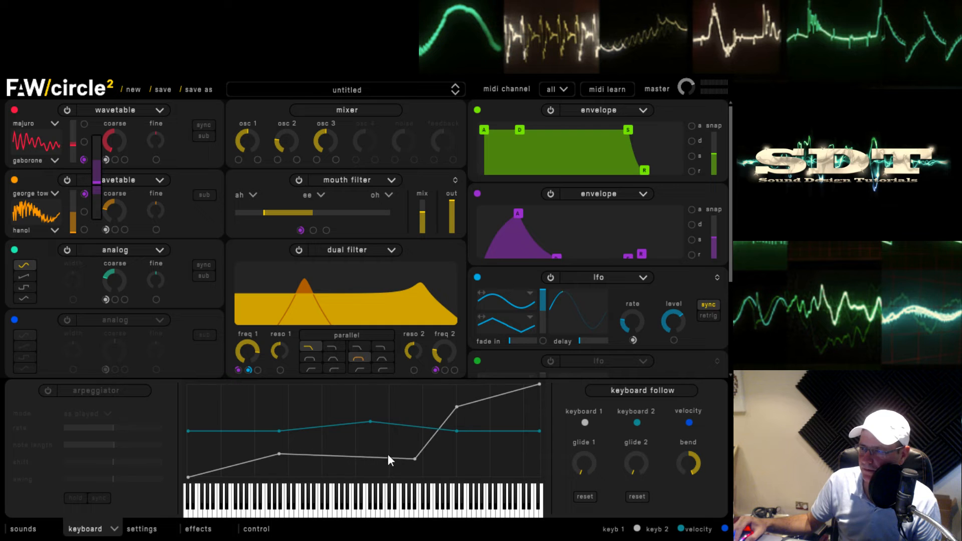
drag(279, 459, 288, 469)
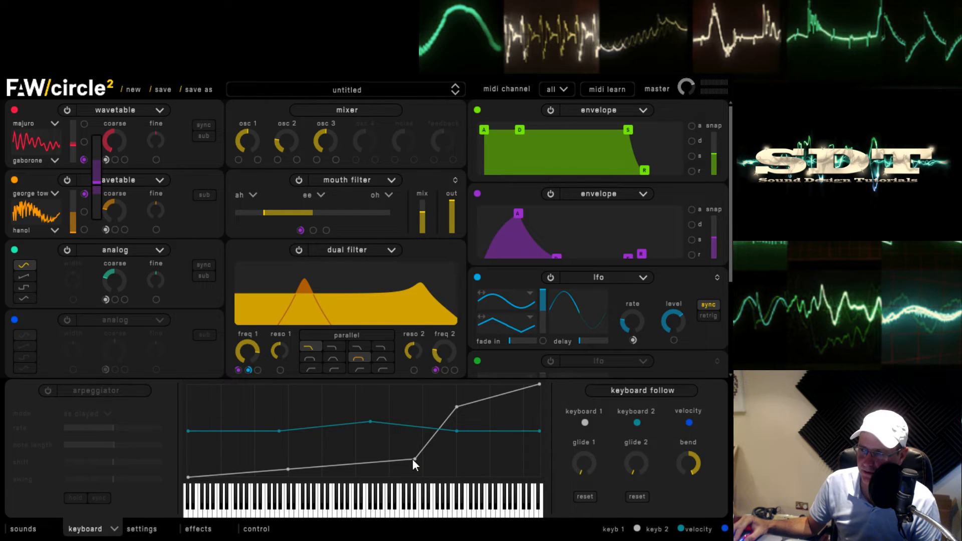
drag(414, 459, 380, 436)
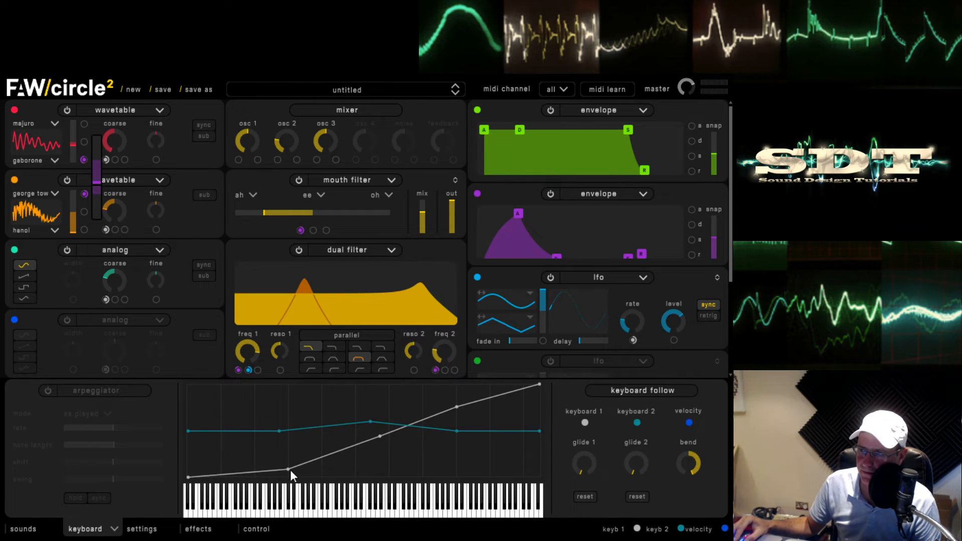
drag(289, 470, 287, 458)
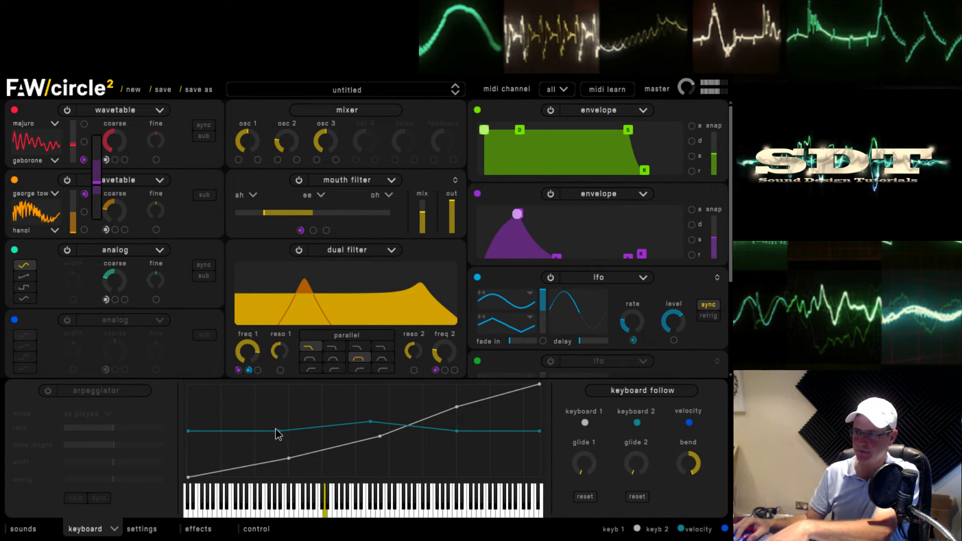
Reshape the keyboard 2 follow curve to stay low across the lower keys and jump to maximum around the middle of the keyboard.
drag(188, 431, 188, 476)
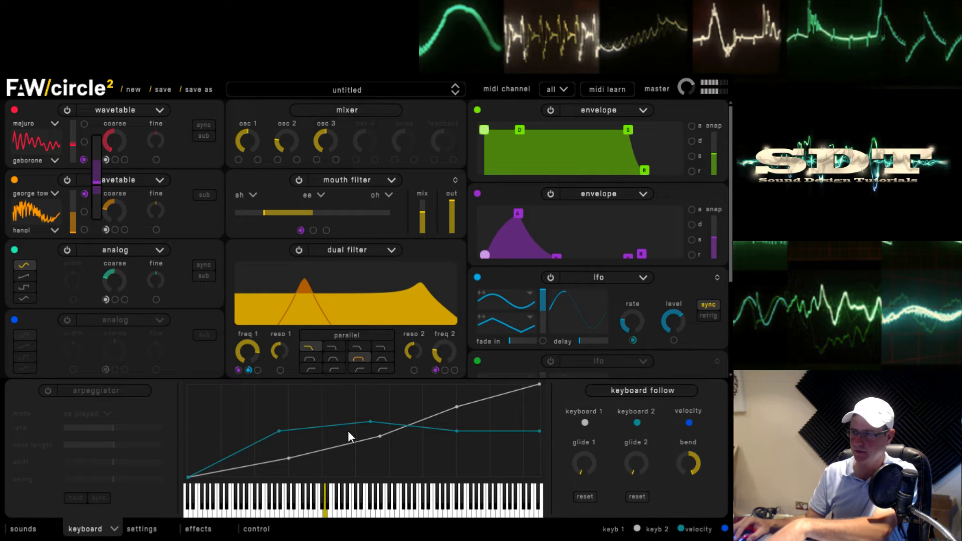
drag(280, 431, 371, 471)
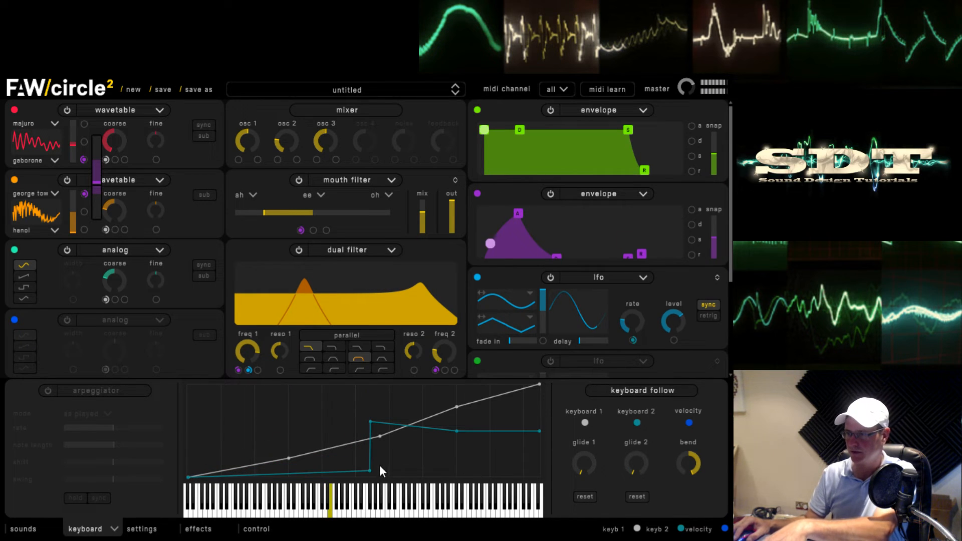
drag(371, 423, 375, 384)
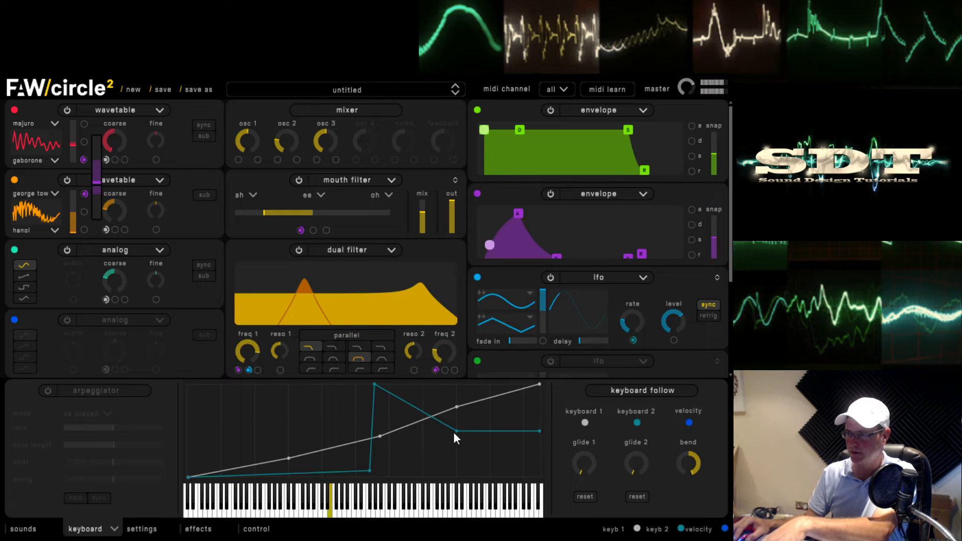
drag(453, 431, 429, 398)
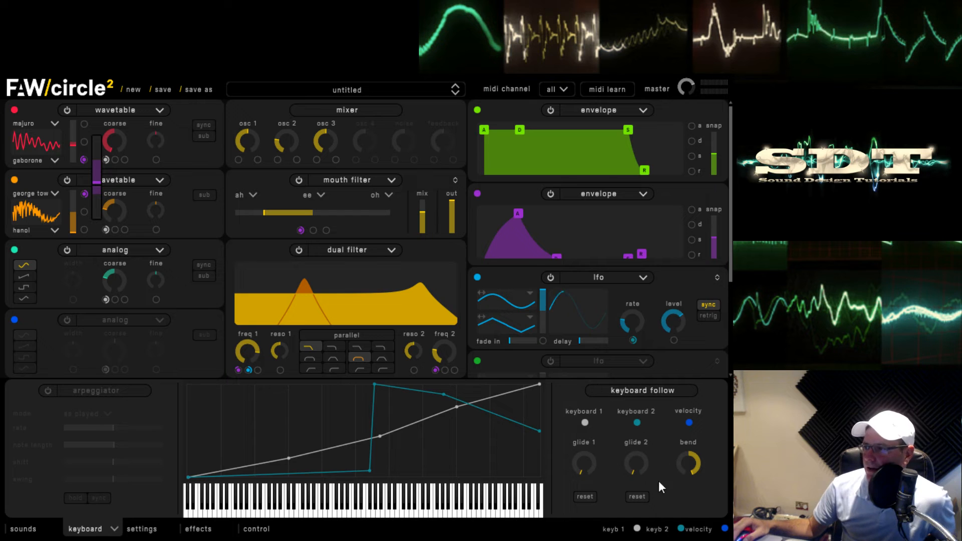
click(98, 532)
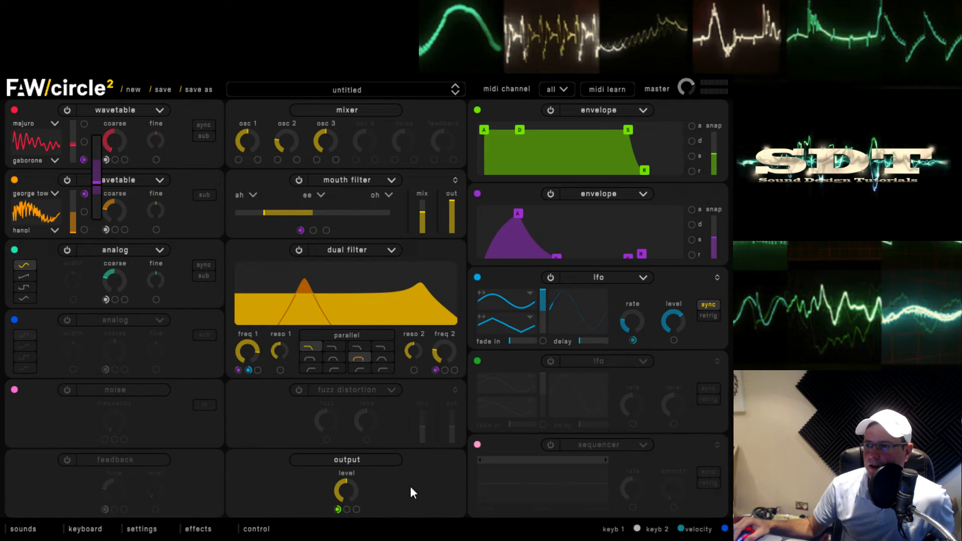
Enable the phaser in the first effect slot, raising its output level and lowering its rate.
click(202, 531)
click(203, 531)
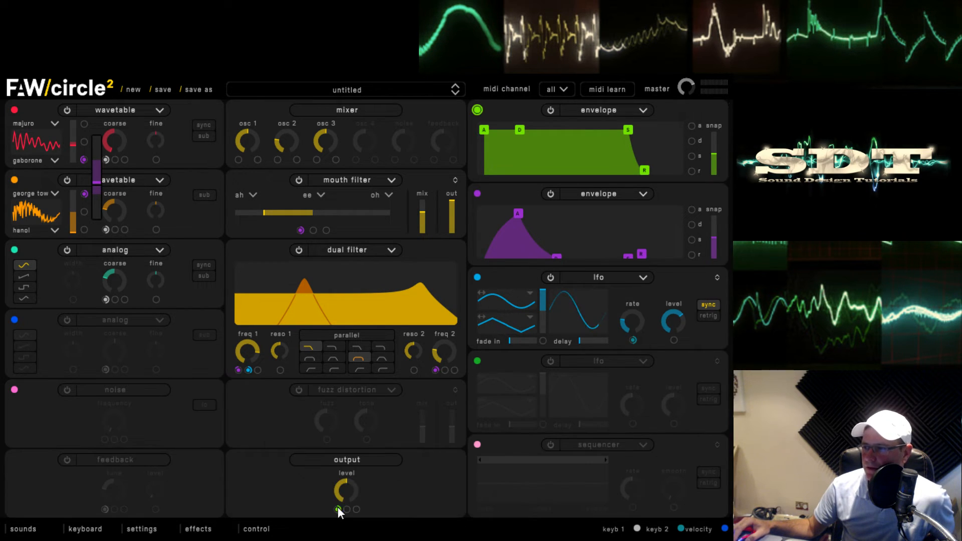
click(199, 530)
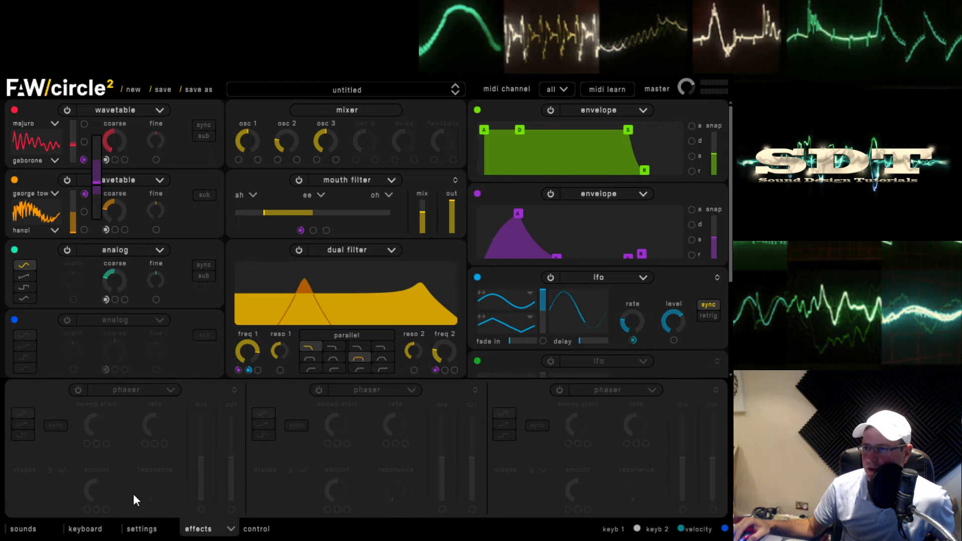
click(78, 390)
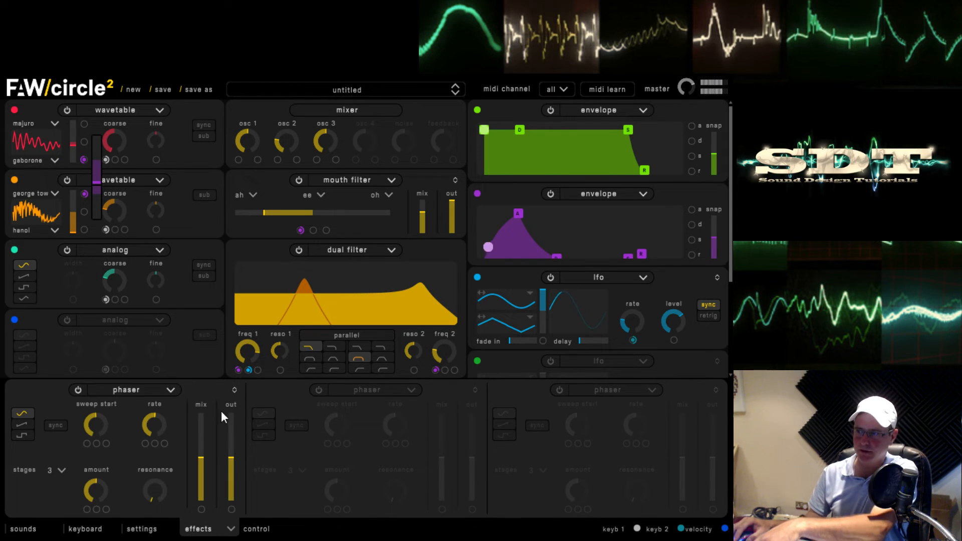
drag(239, 460, 232, 431)
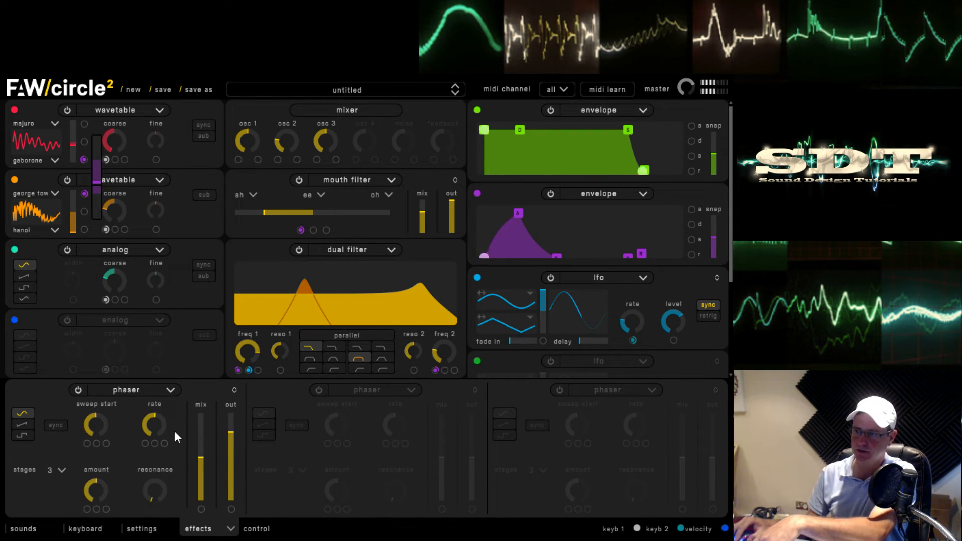
mouse_move(163, 450)
drag(162, 449, 163, 475)
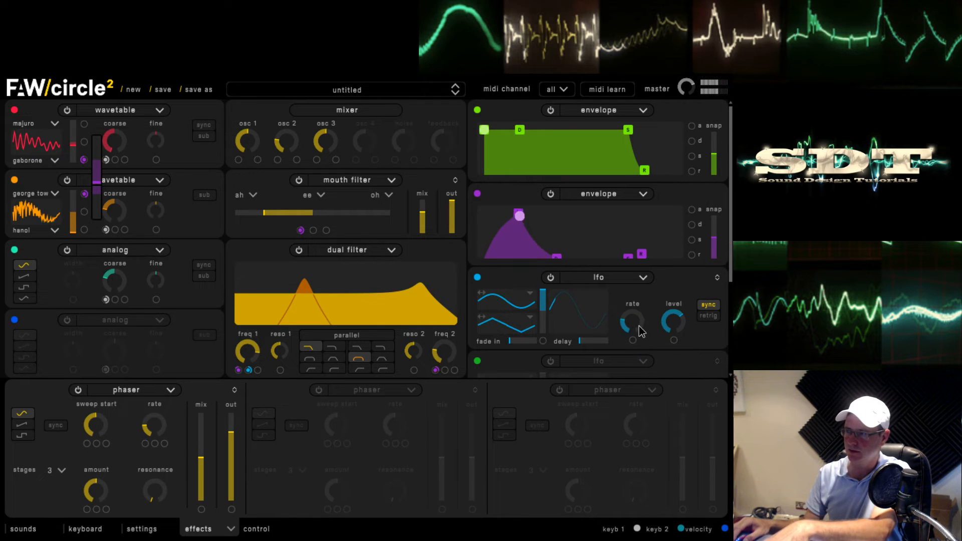
Adjust the LFO rate and assign the LFO as a modulator of the dual filter's freq 2.
mouse_move(639, 326)
mouse_down()
mouse_move(634, 295)
mouse_move(632, 319)
mouse_up()
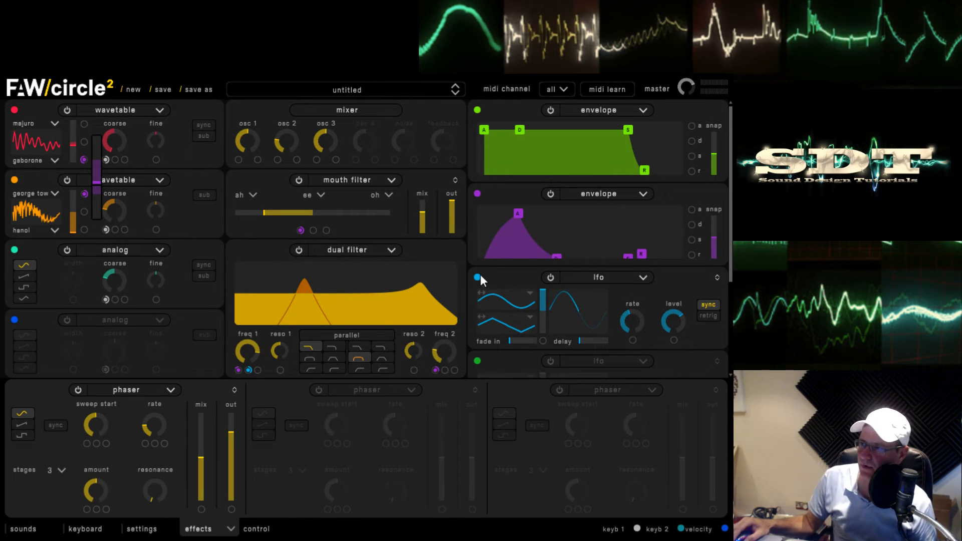
drag(478, 277, 459, 361)
mouse_move(448, 370)
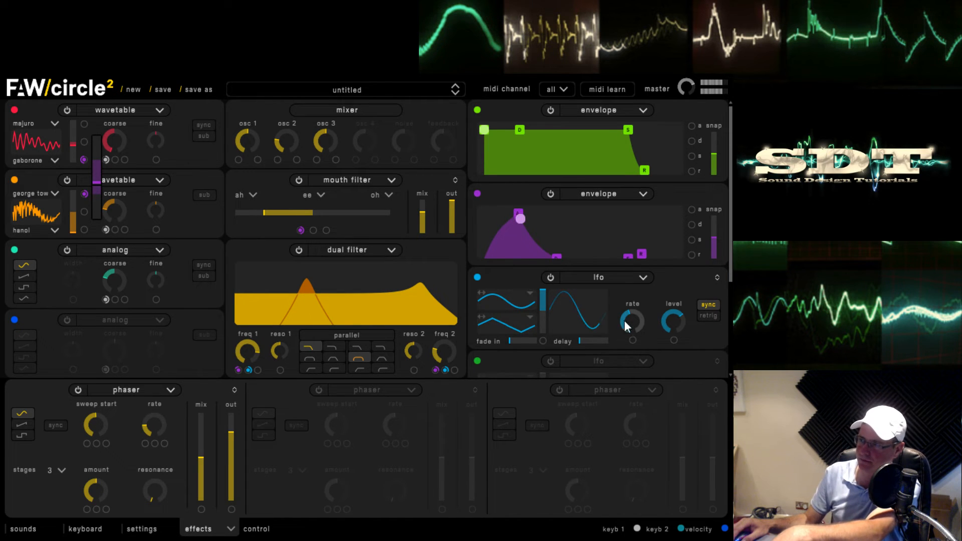
mouse_move(670, 319)
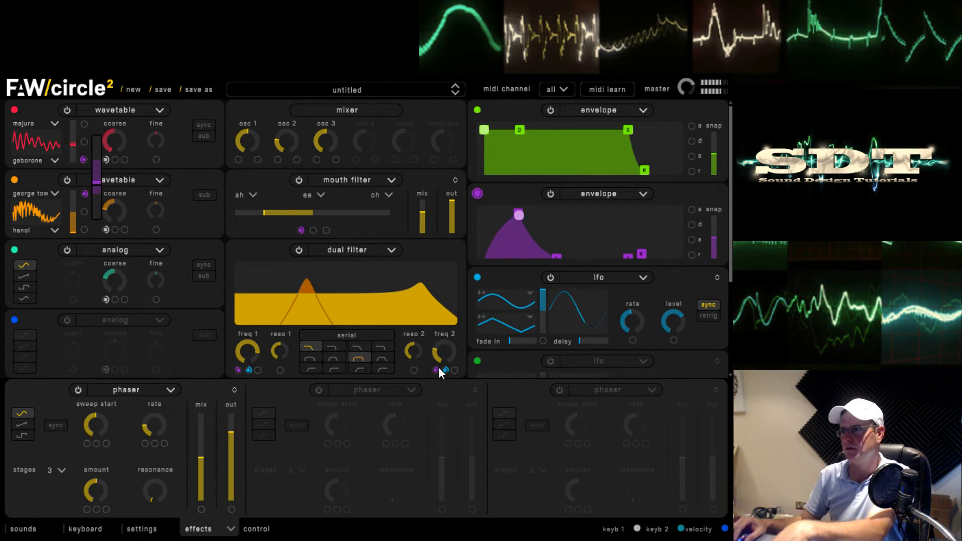
Replace the dual filter with the single filter and lower its frequency.
click(350, 257)
click(360, 272)
mouse_move(343, 361)
mouse_down()
mouse_move(354, 418)
mouse_move(344, 368)
mouse_up()
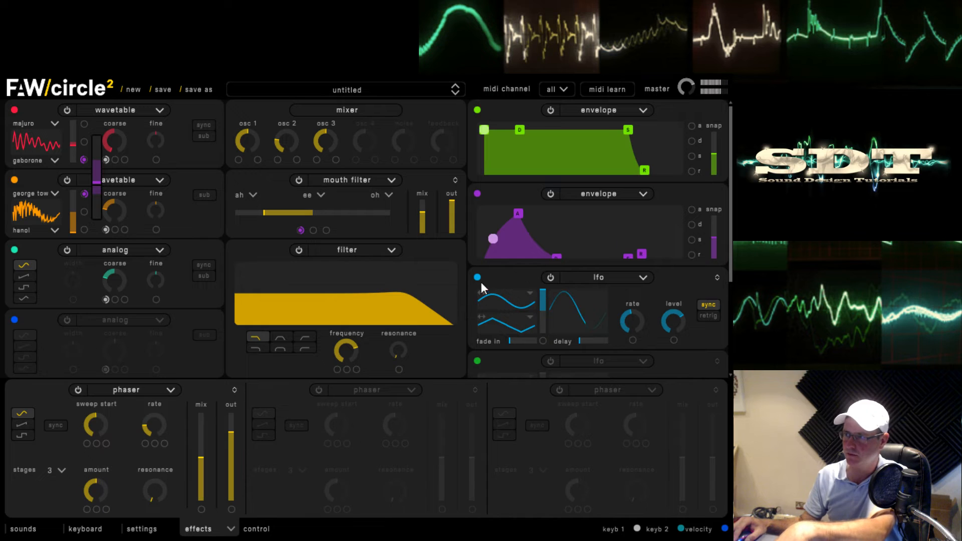
Assign the LFO to modulate the single filter's frequency and fine-tune the filter frequency and LFO rate.
drag(476, 277, 370, 405)
mouse_move(348, 370)
drag(352, 355, 392, 348)
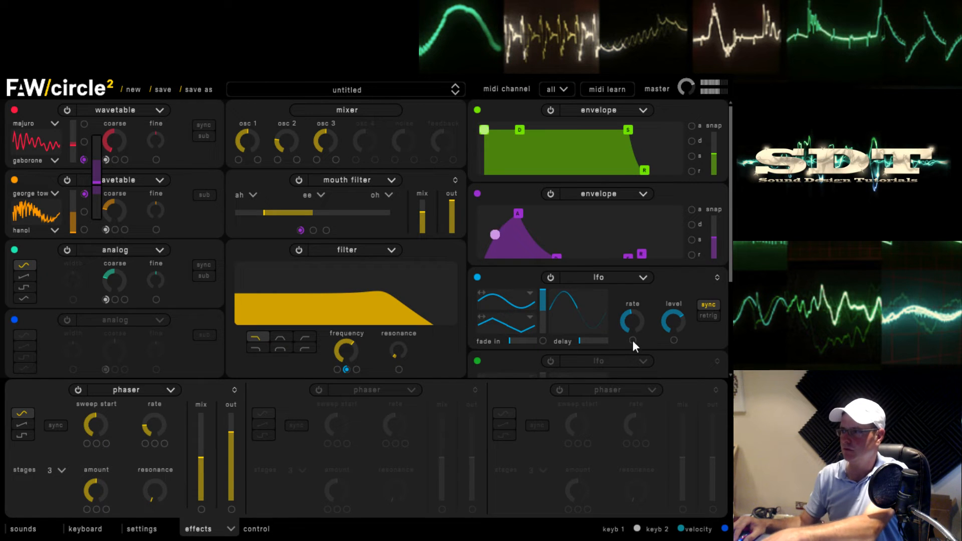
drag(632, 324, 632, 313)
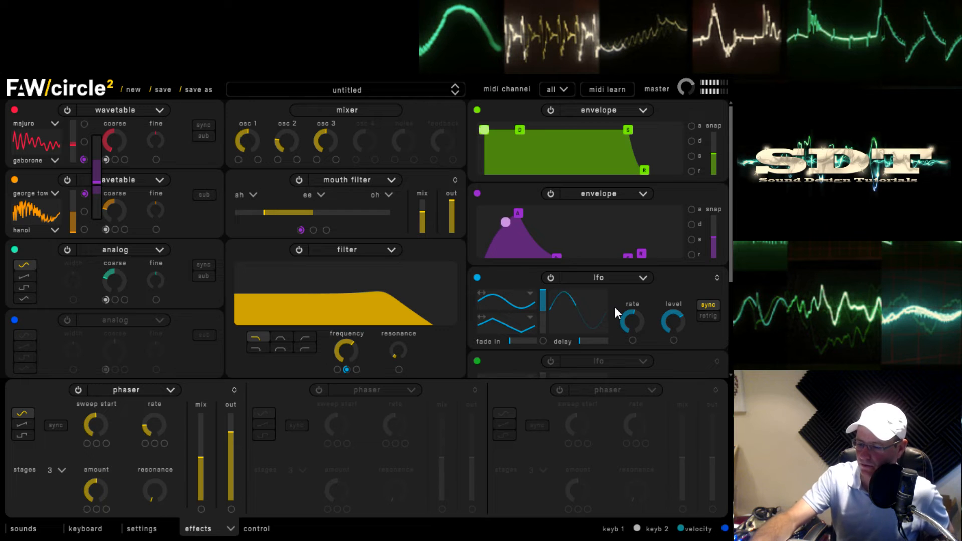
Set the polyphony to 21 and unison to 11, and raise the global detune slightly.
click(25, 530)
click(84, 529)
click(142, 529)
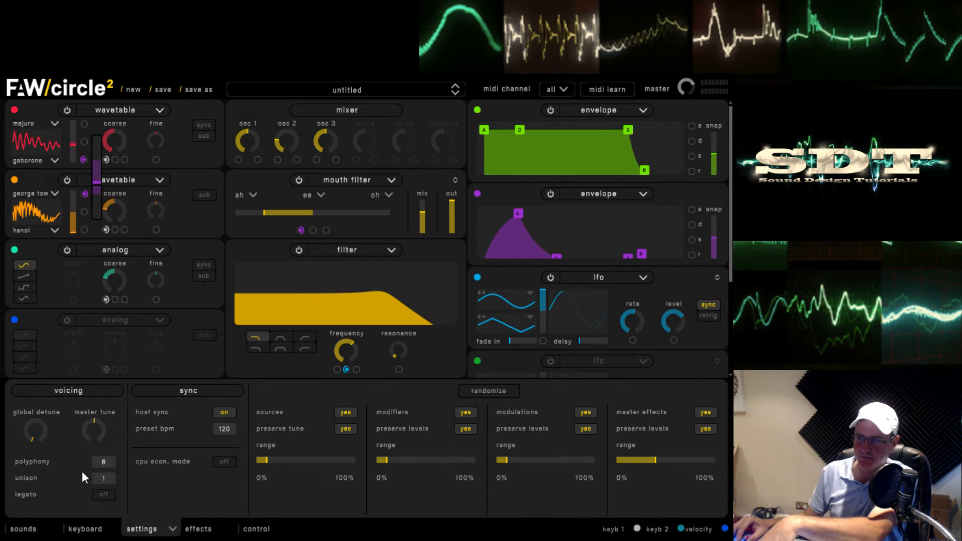
scroll(110, 464, up, 15)
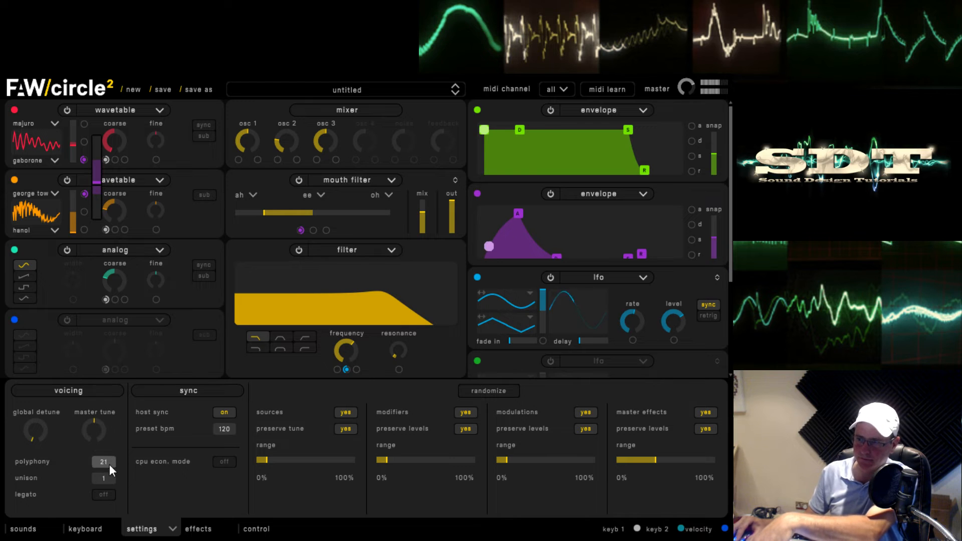
drag(113, 448, 113, 441)
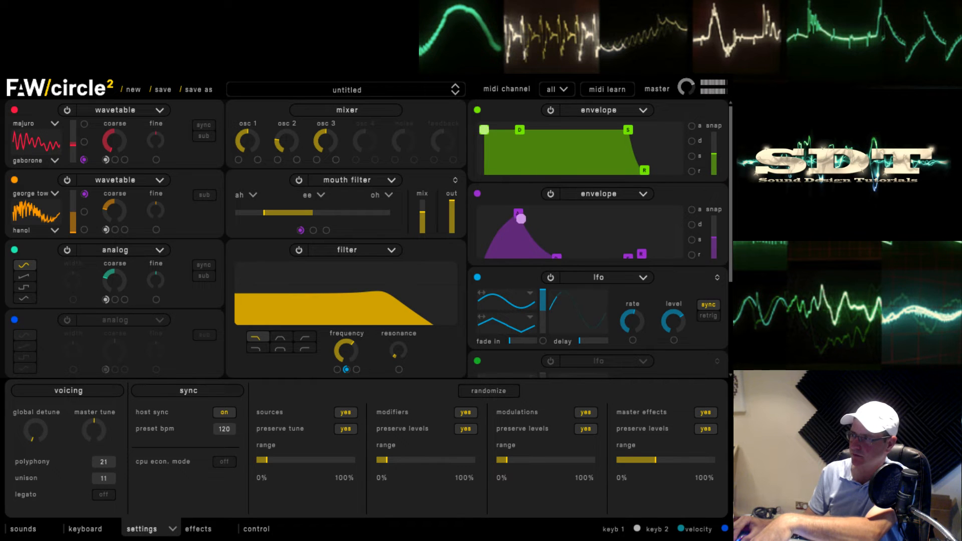
drag(26, 435, 31, 404)
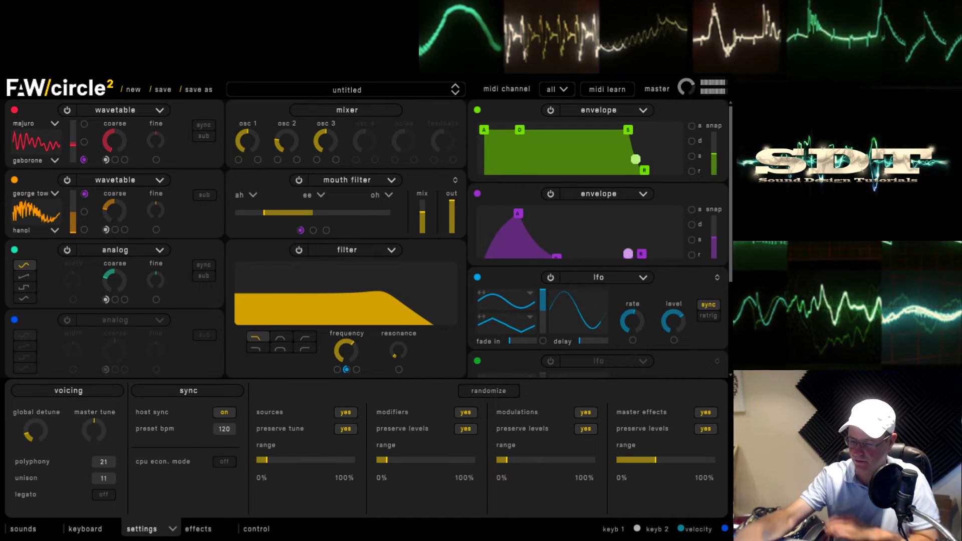
Raise the filter frequency and adjust the amount of LFO modulation applied to it.
mouse_move(348, 354)
drag(348, 356, 372, 341)
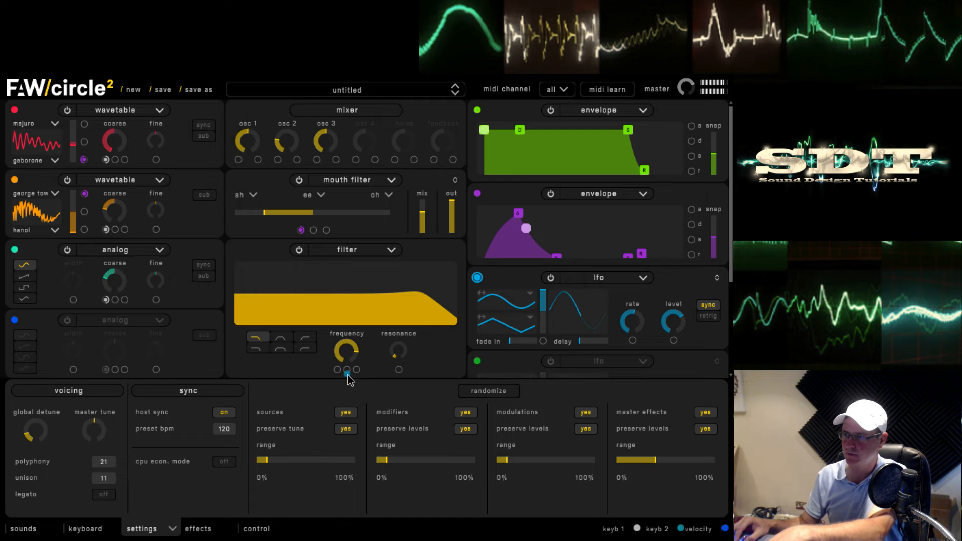
mouse_move(347, 380)
mouse_down()
mouse_move(348, 369)
mouse_move(361, 373)
mouse_move(360, 385)
mouse_up()
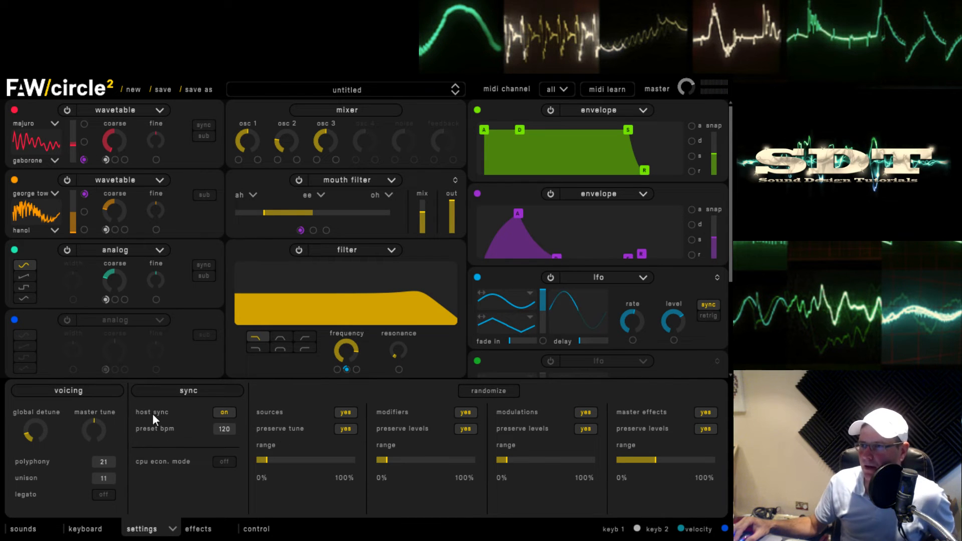
Load a chorus in the second effect slot and raise its output level, delay time and spread.
click(204, 534)
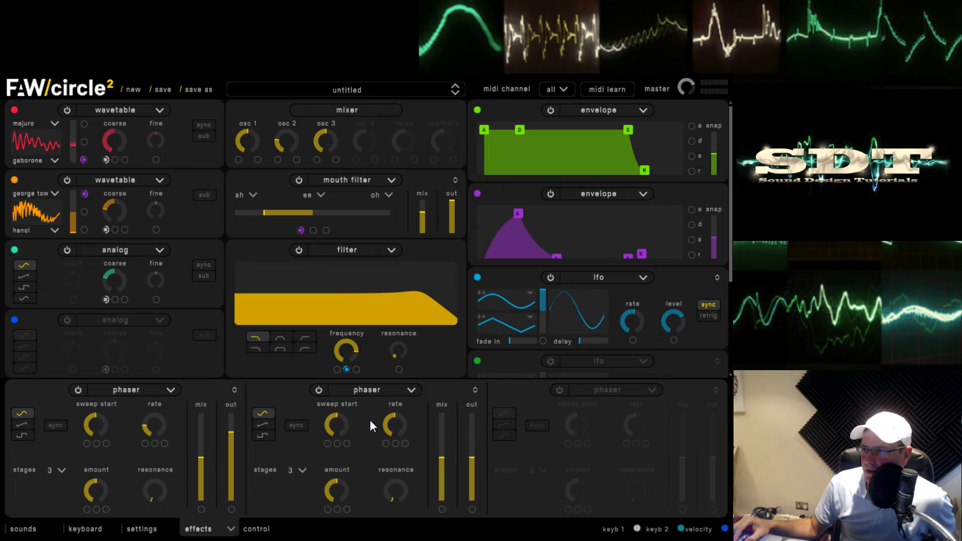
click(374, 462)
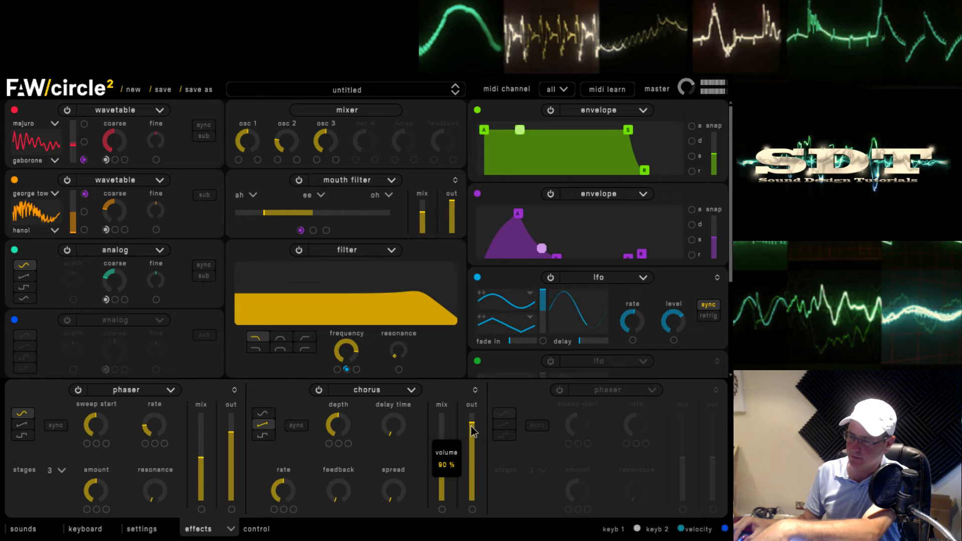
drag(392, 422, 390, 412)
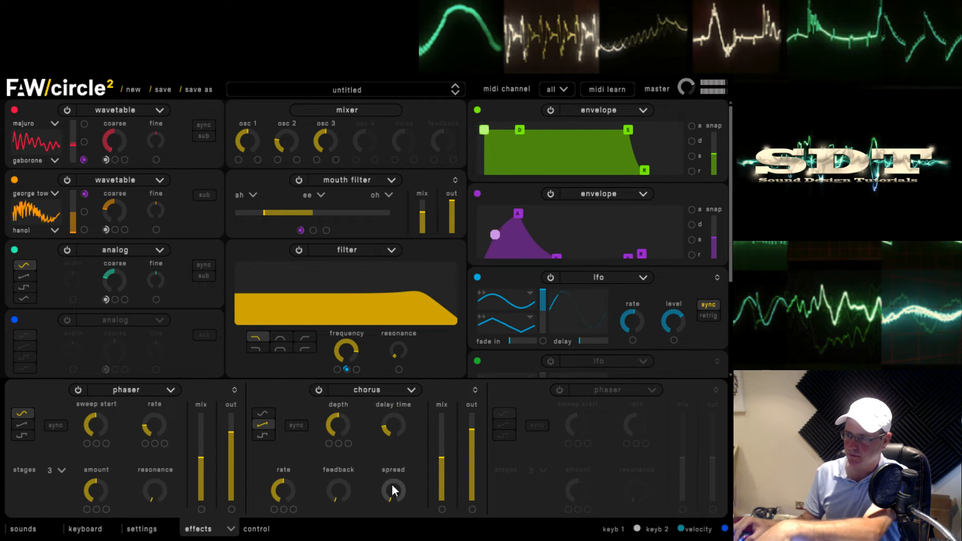
drag(392, 483, 392, 433)
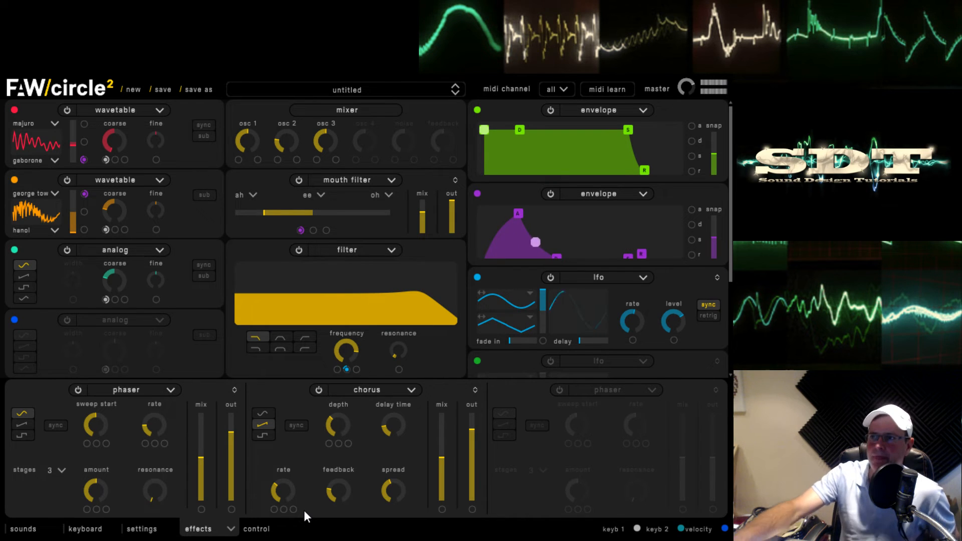
Start a new default patch.
click(135, 90)
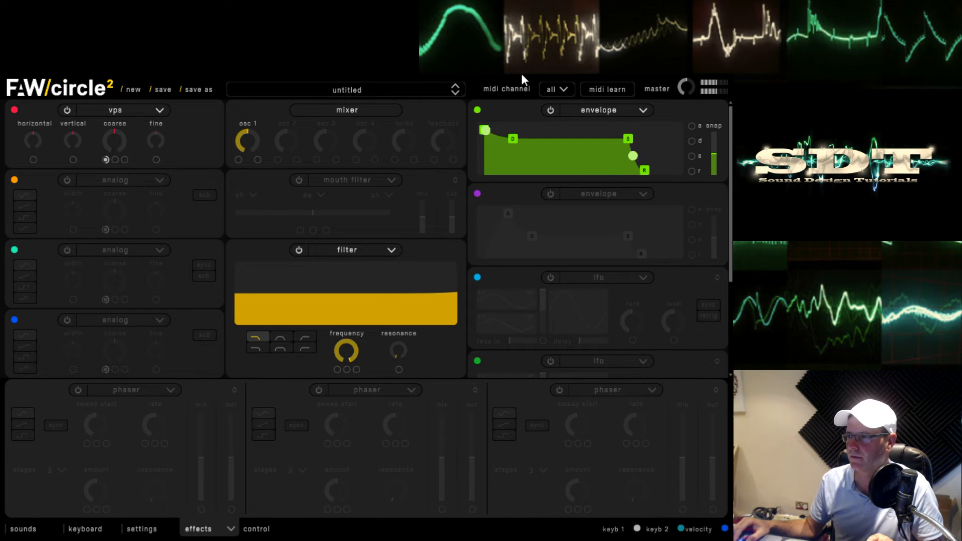
Switch the first oscillator from VPS to the analog type.
click(154, 107)
click(135, 125)
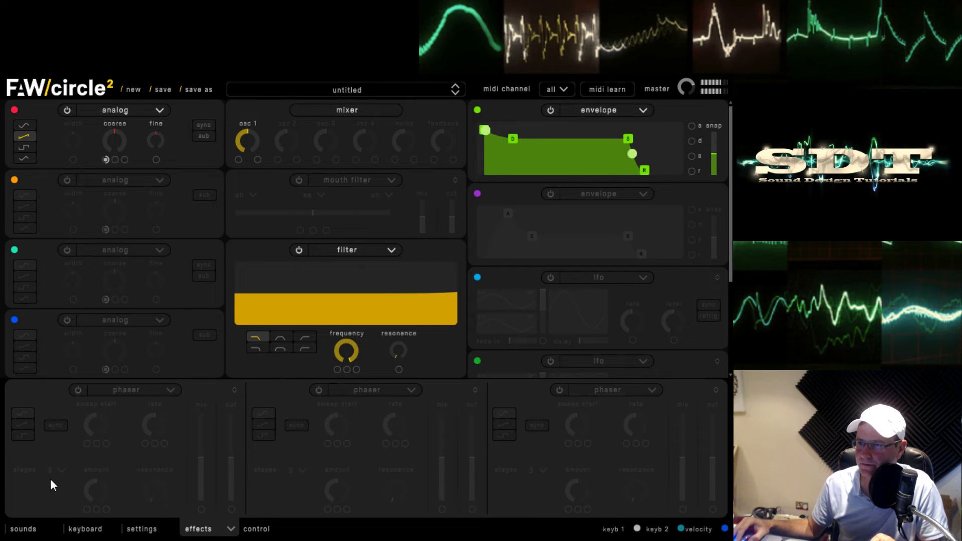
Set the polyphony to 13 and the unison to 5, and raise the global detune slightly.
click(38, 530)
click(77, 527)
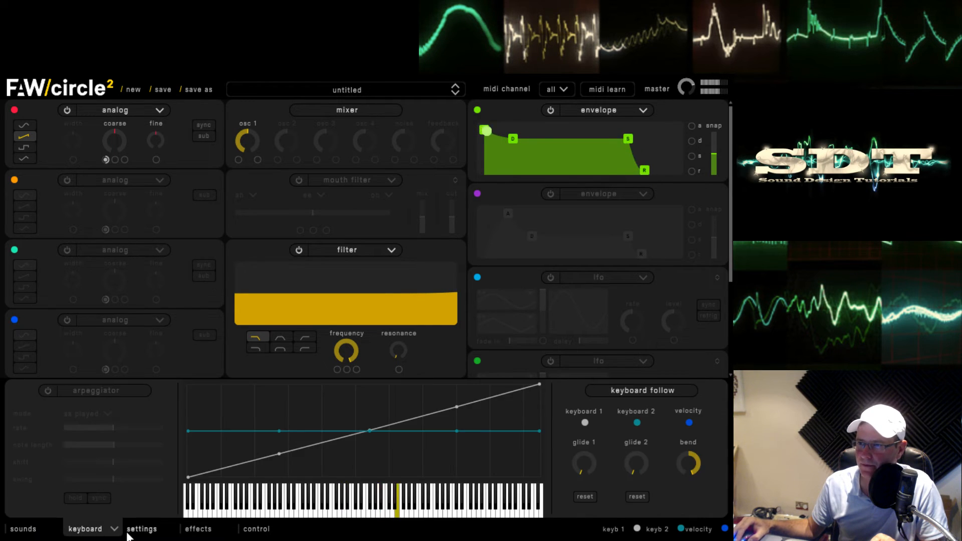
click(126, 526)
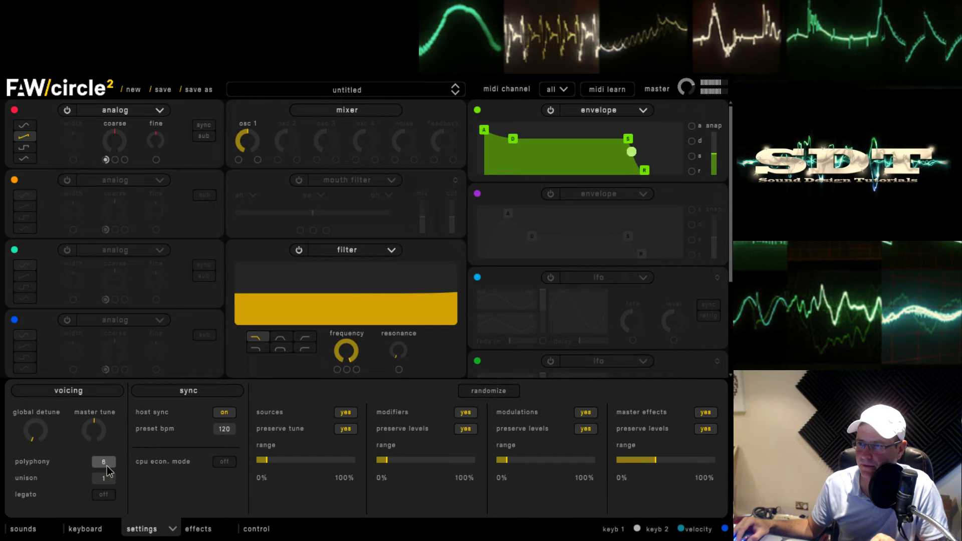
drag(94, 457, 108, 446)
drag(110, 479, 110, 462)
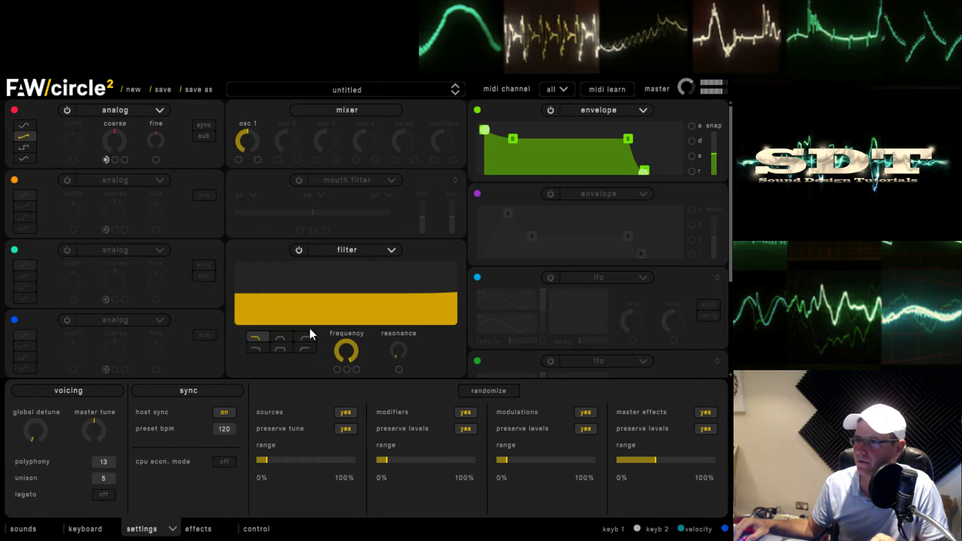
mouse_move(36, 417)
drag(36, 415, 37, 409)
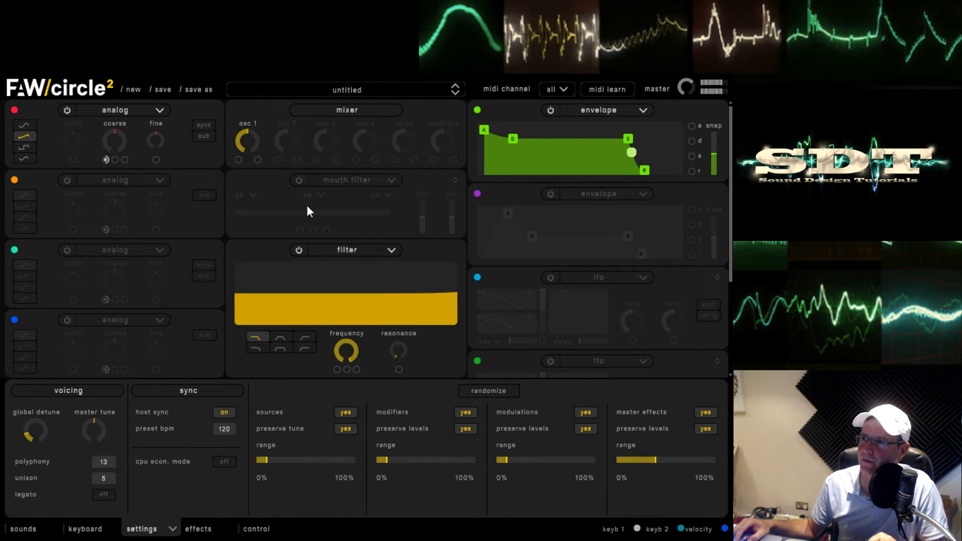
Lower the filter frequency substantially, assign the second envelope to modulate it, and turn that envelope on.
drag(345, 350, 355, 474)
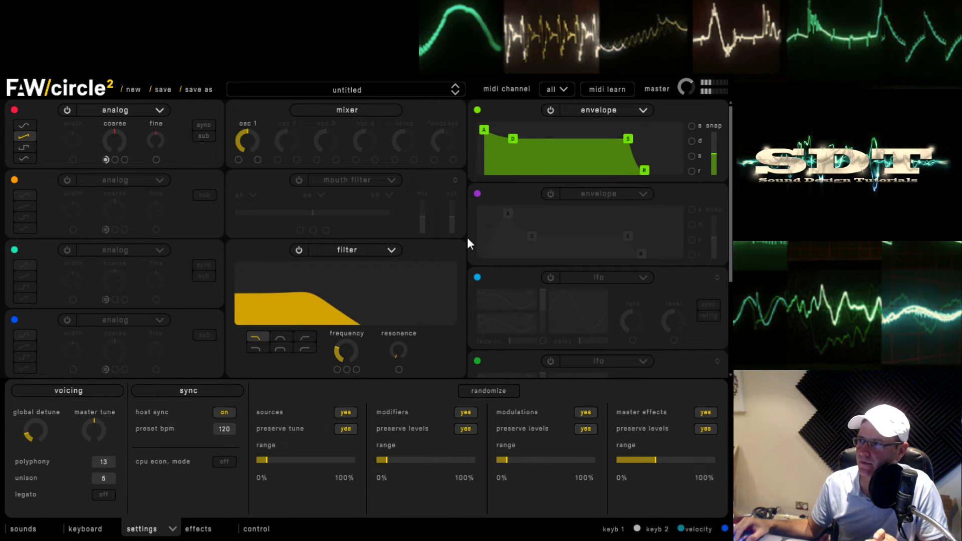
drag(475, 193, 337, 371)
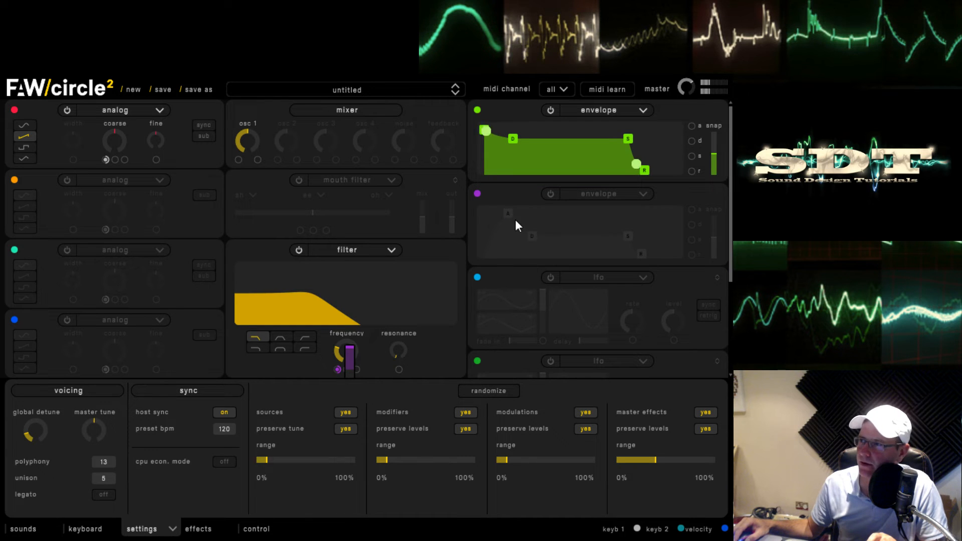
click(550, 194)
Shape the second envelope with a 0.001-second attack, a shorter decay, zero sustain and slightly more snap.
drag(507, 213, 484, 214)
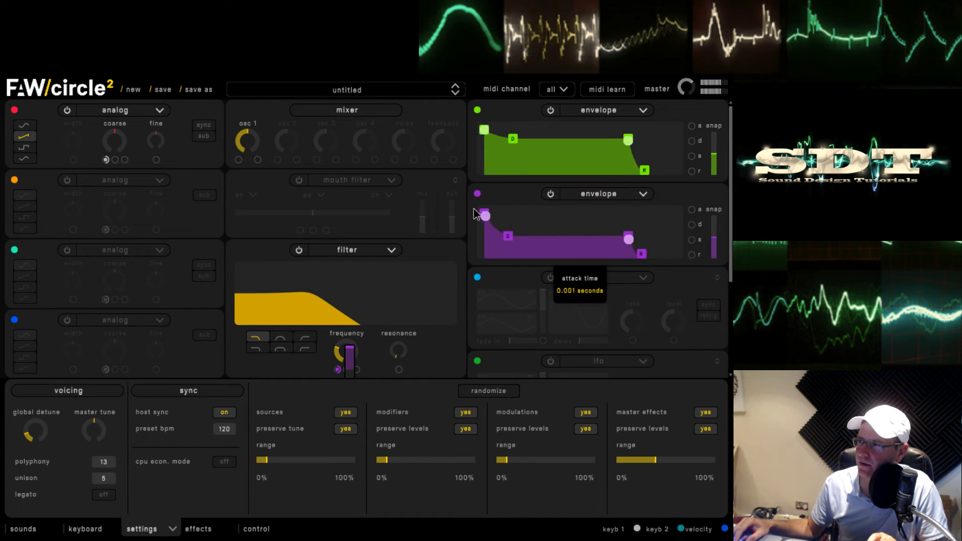
drag(629, 239, 584, 278)
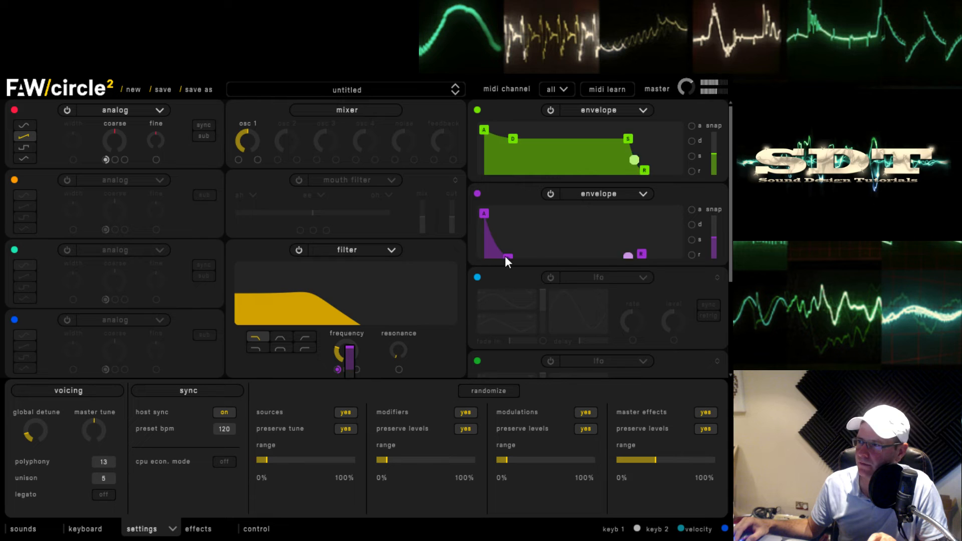
drag(504, 256, 502, 262)
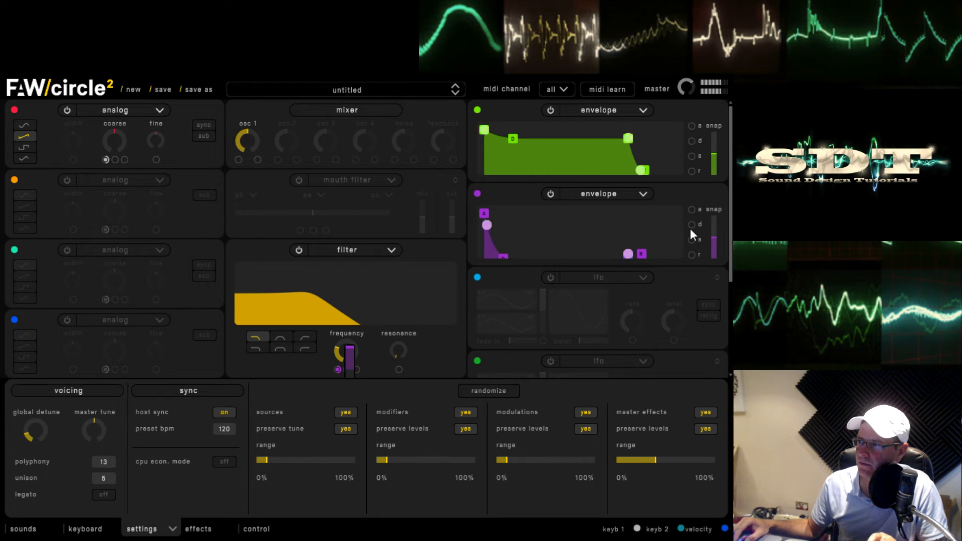
mouse_move(715, 241)
mouse_down()
mouse_move(720, 223)
mouse_move(719, 265)
mouse_move(716, 233)
mouse_up()
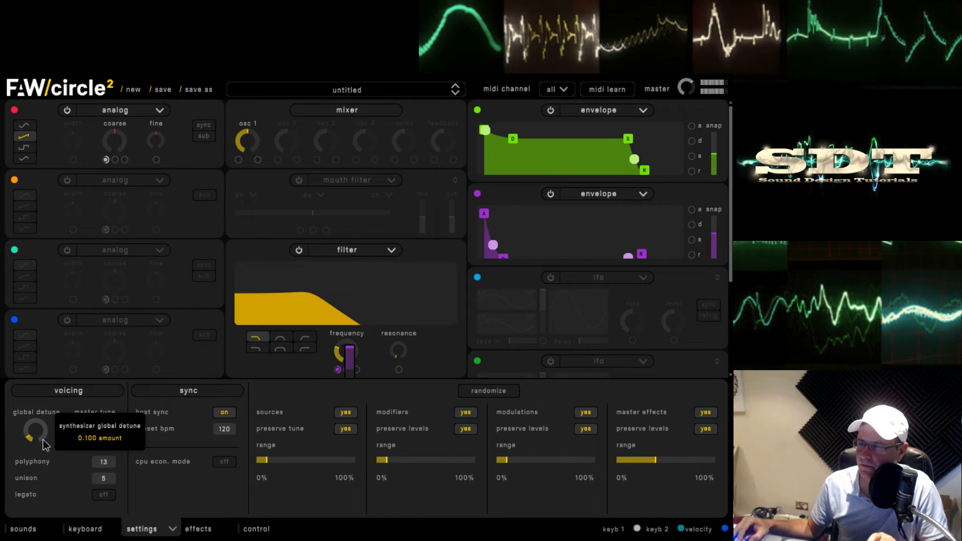
Reduce the global detune amount.
drag(41, 429, 44, 450)
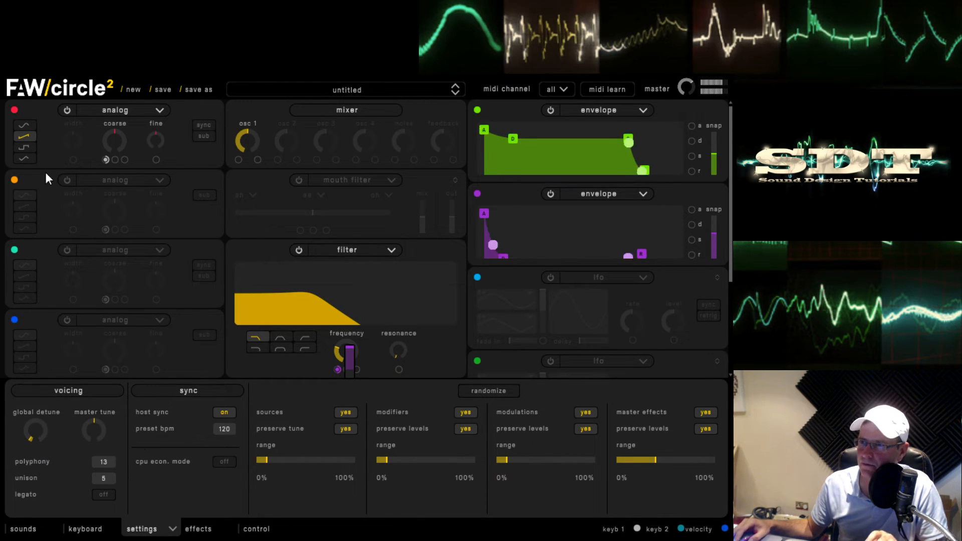
Turn on the second analog oscillator with a pulse wave, adjust its width, lower its coarse tuning and reduce its mixer level.
click(70, 183)
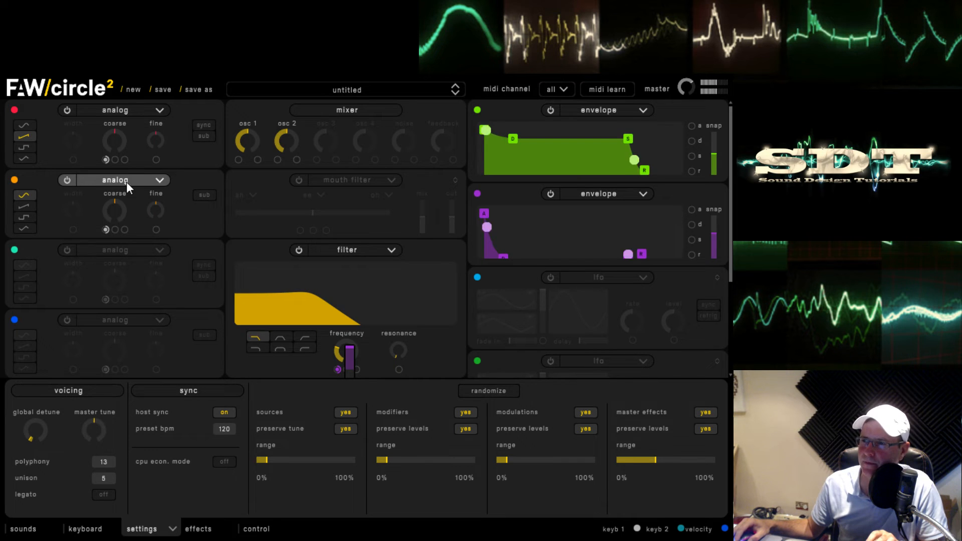
click(24, 217)
drag(74, 207, 84, 177)
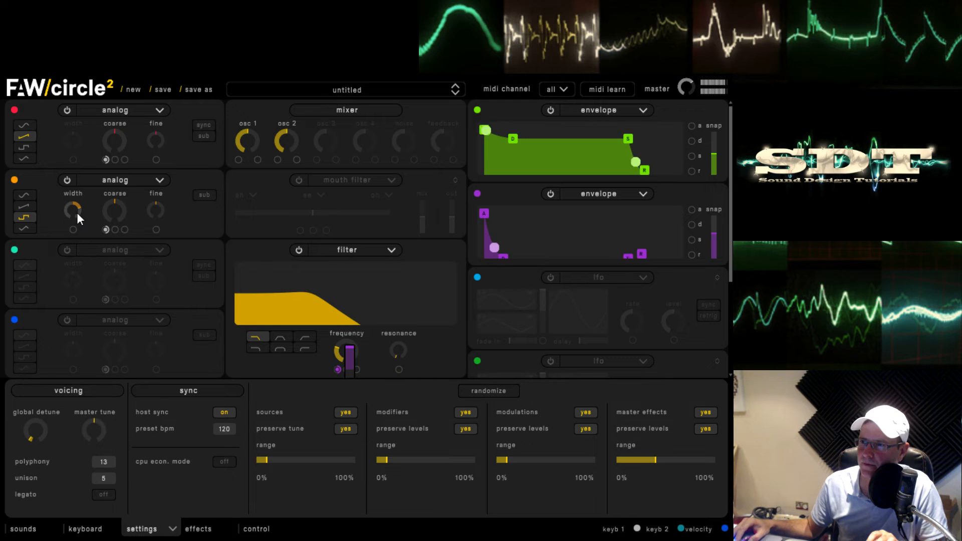
drag(122, 208, 127, 248)
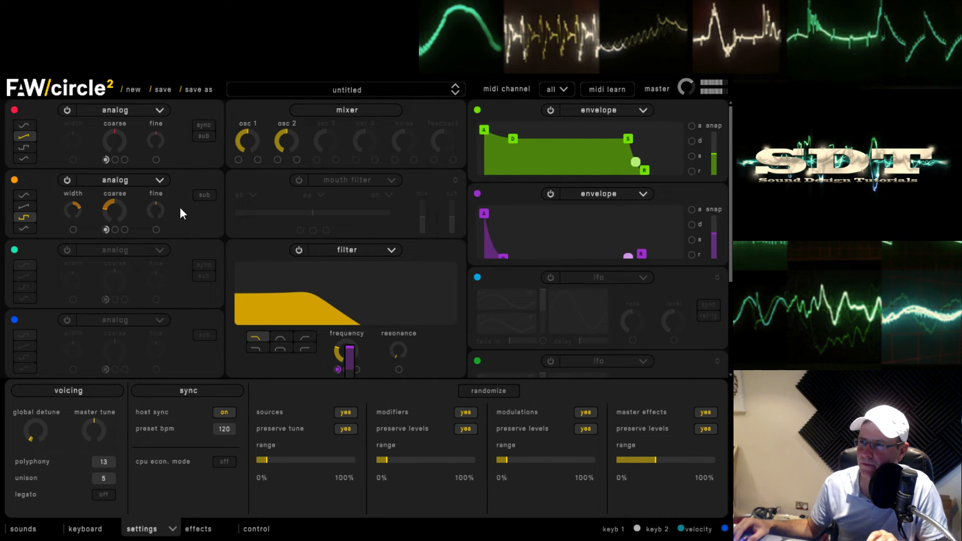
drag(291, 156, 289, 173)
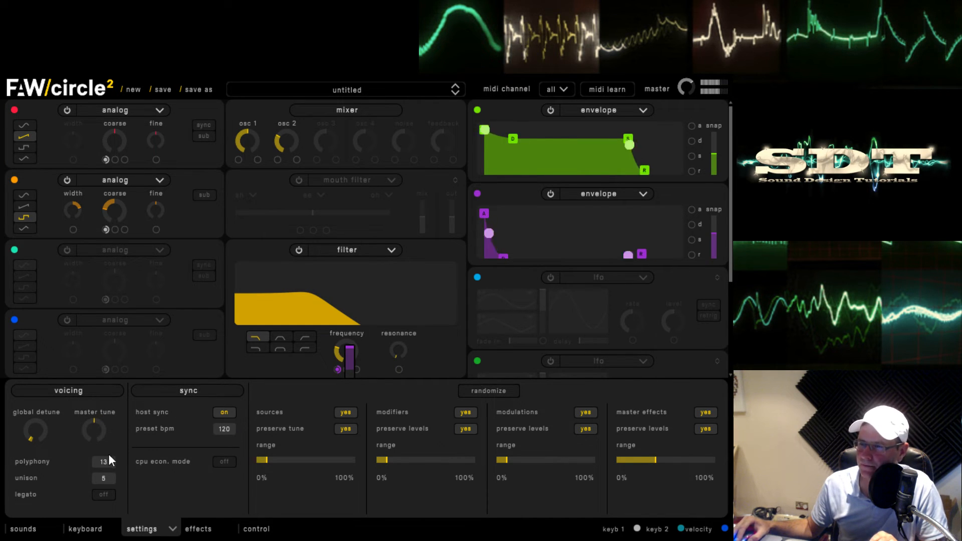
Raise the global detune slightly and set the unison to 2.
mouse_move(38, 435)
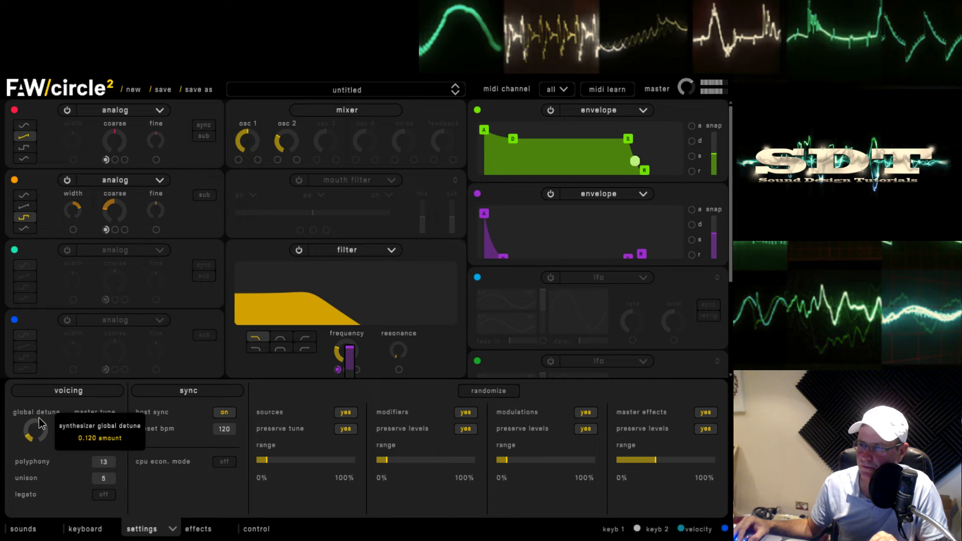
drag(38, 434, 43, 428)
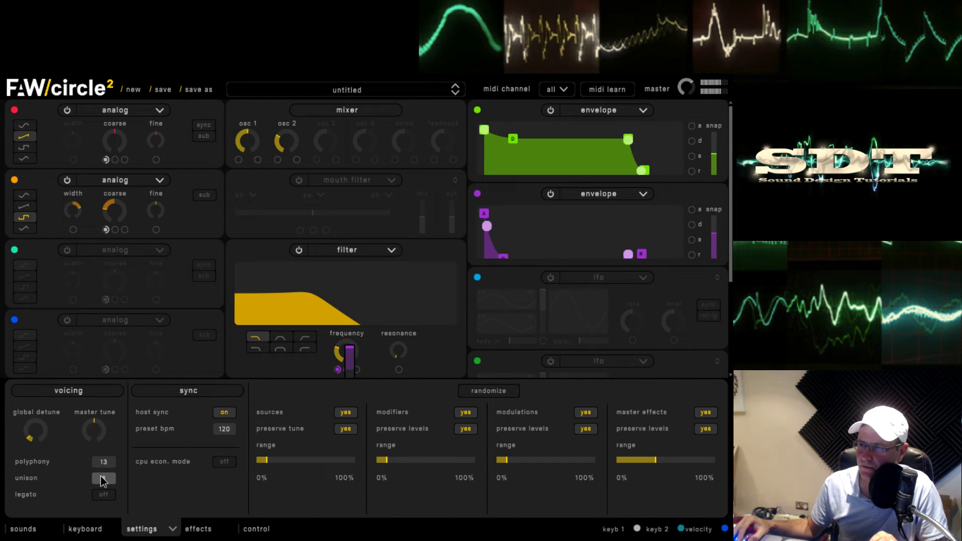
drag(108, 479, 108, 495)
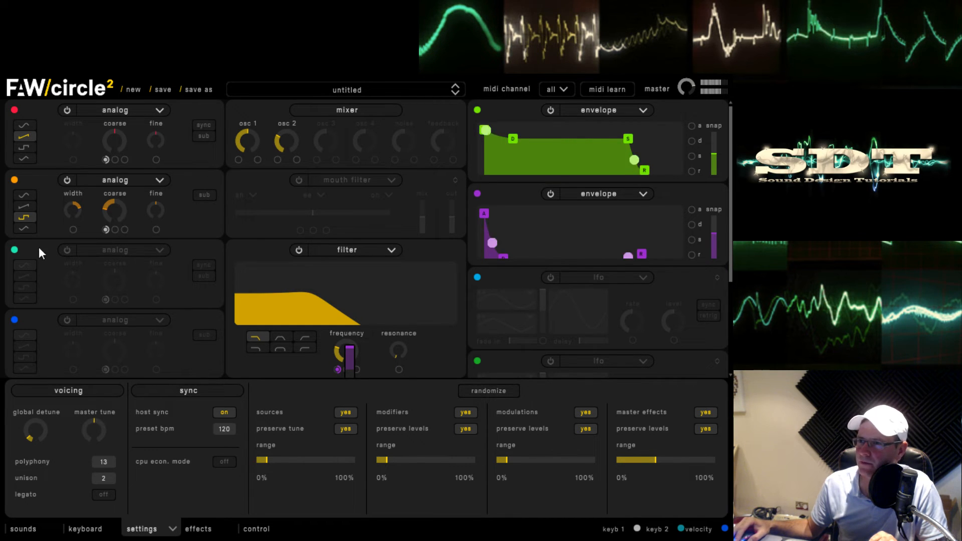
Turn on the first effect slot and load a double echo.
click(198, 528)
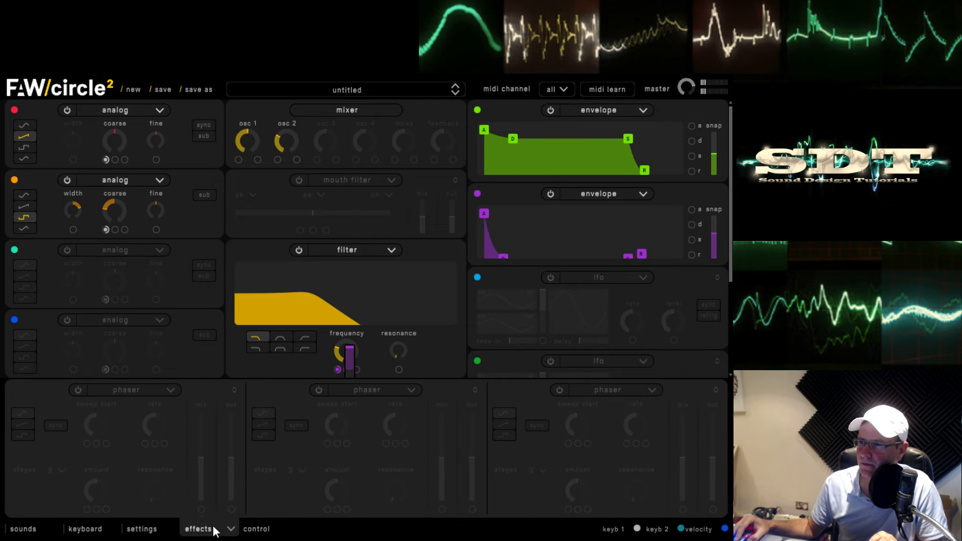
click(83, 390)
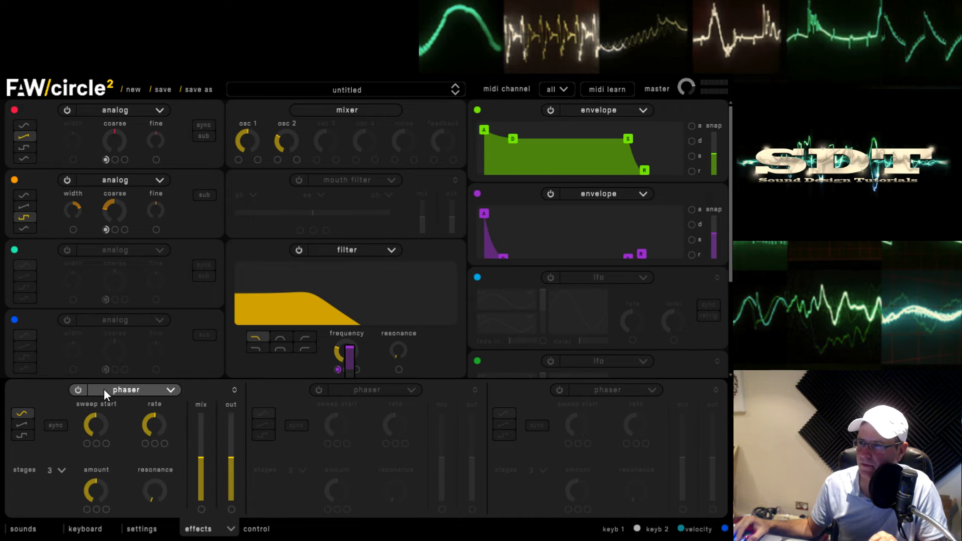
click(126, 440)
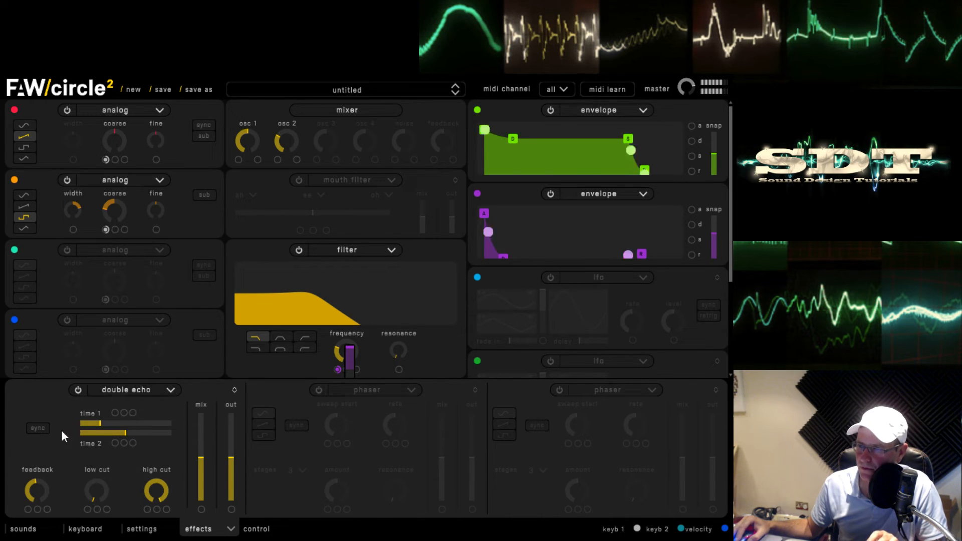
Sync the double echo to tempo, adjust its two echo times, and set the output to 62% and the mix to 37%.
click(42, 428)
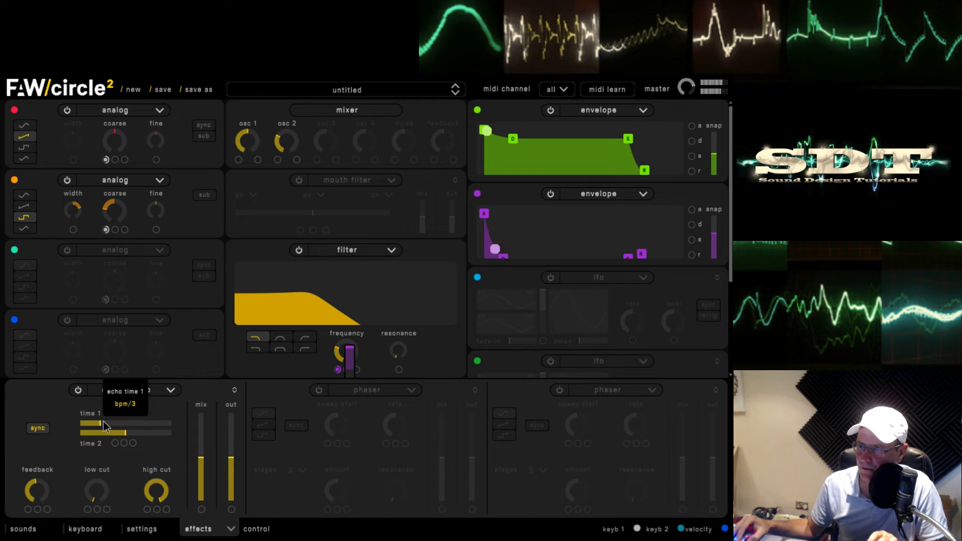
mouse_move(103, 420)
mouse_down()
mouse_move(92, 422)
mouse_move(107, 444)
mouse_move(112, 436)
mouse_up()
click(232, 451)
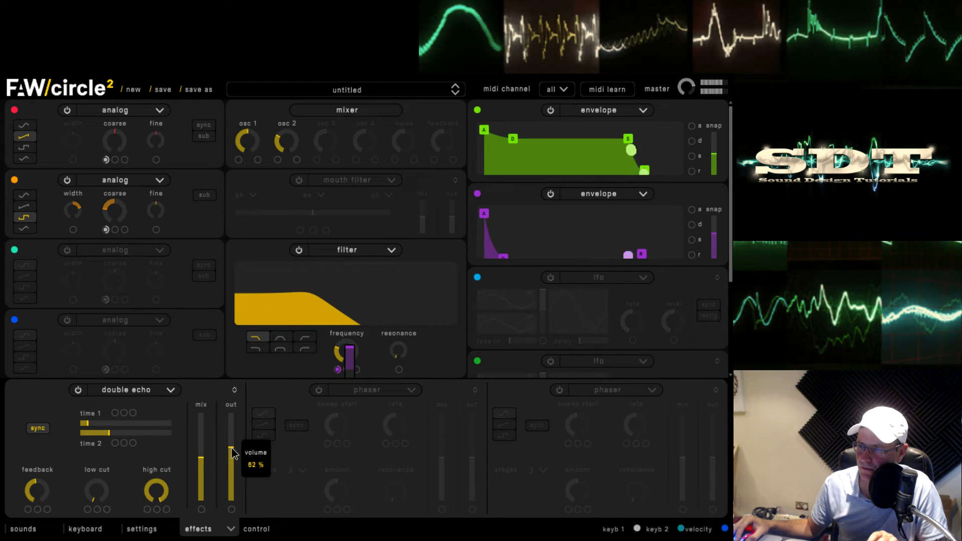
drag(199, 458, 209, 470)
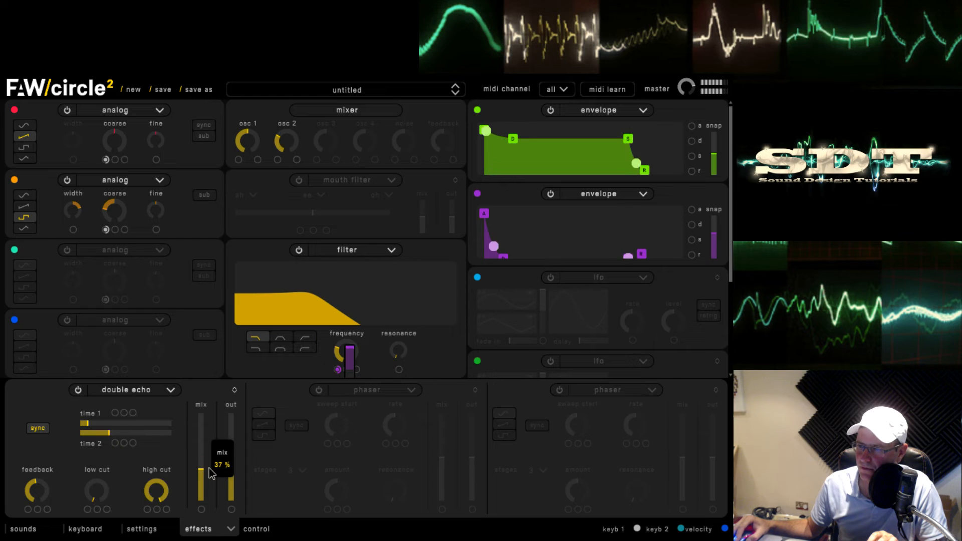
click(98, 423)
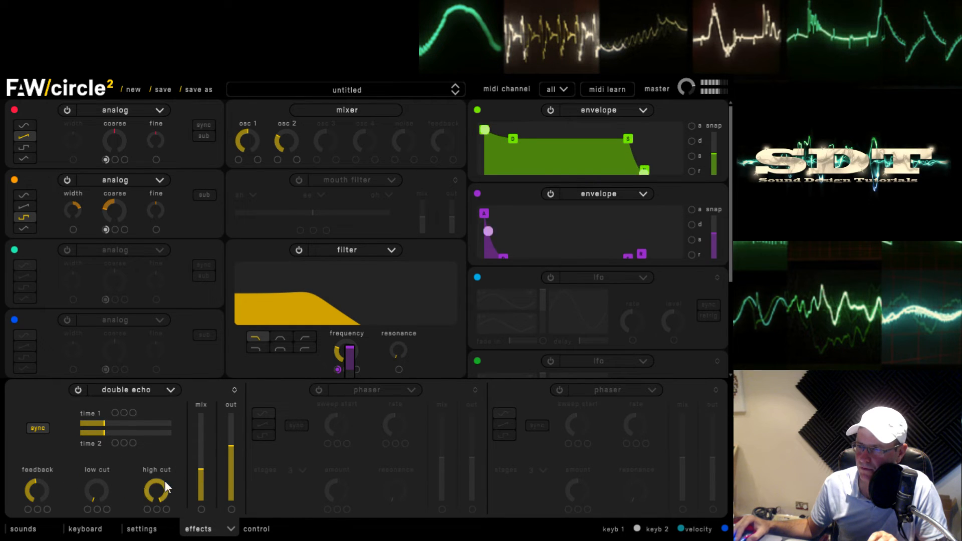
drag(46, 491, 49, 537)
Replace the double echo with a tempo-synced ping pong echo, shorten both its times and set the output to 62%.
click(144, 449)
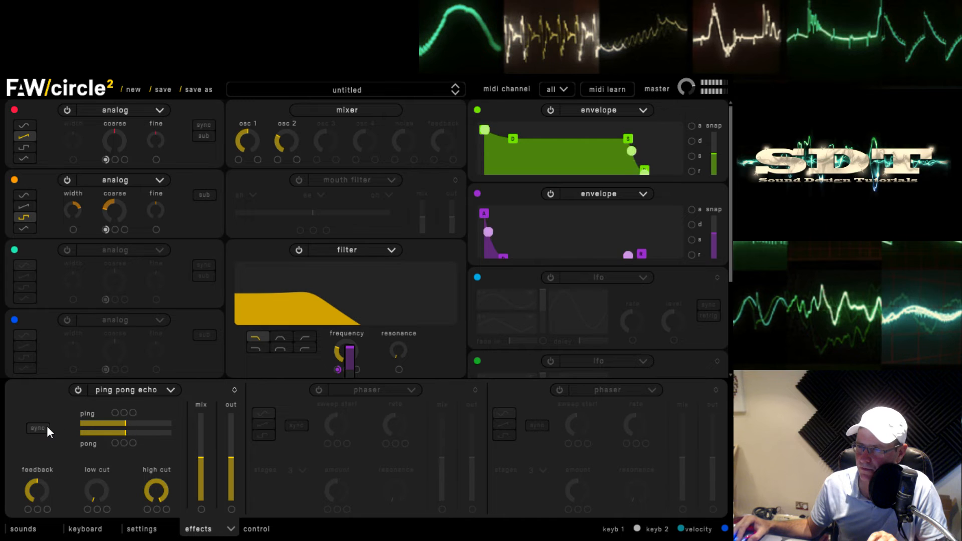
mouse_move(120, 424)
mouse_down()
mouse_move(105, 424)
mouse_move(117, 433)
mouse_move(107, 434)
mouse_up()
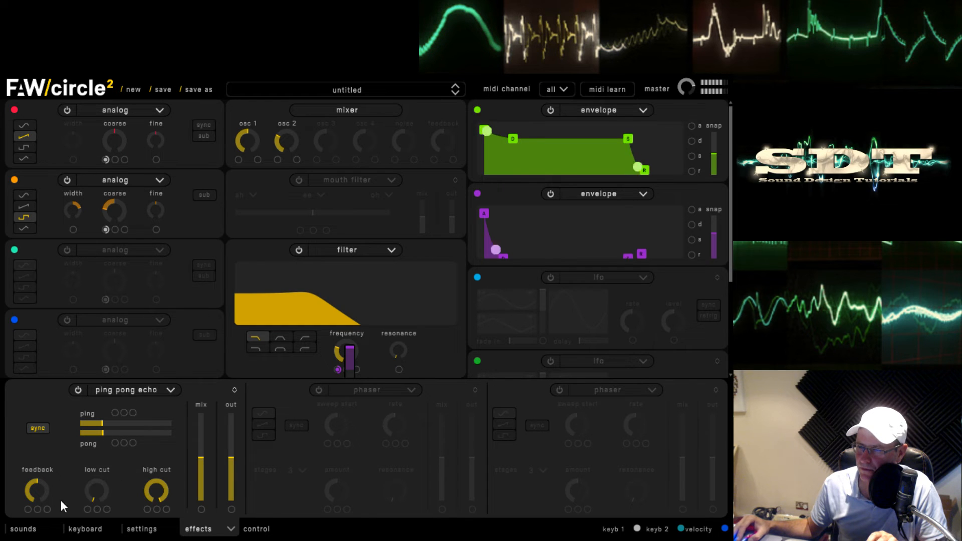
click(231, 445)
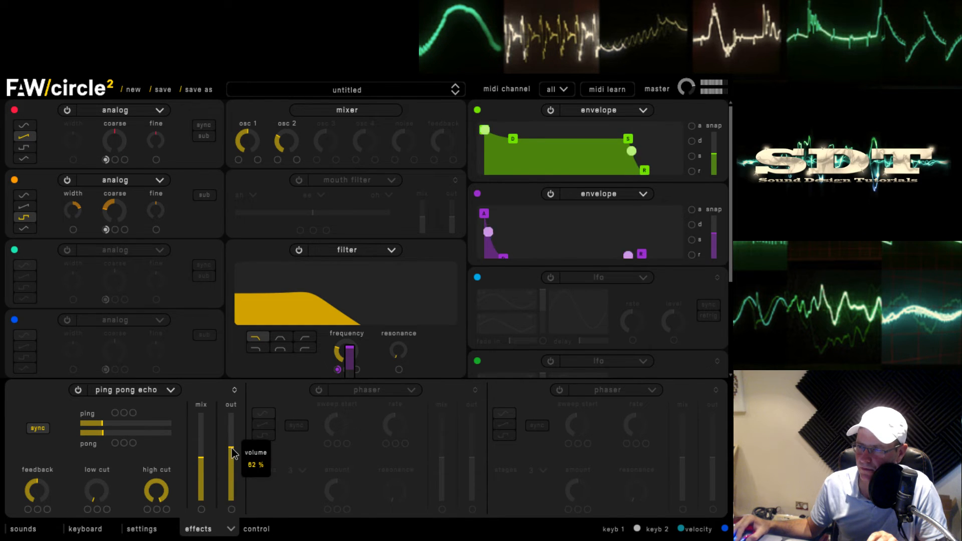
Give the ping pong echo unequal ping and pong times, reduce its feedback to about 0.36, and raise its mix and output.
mouse_move(45, 512)
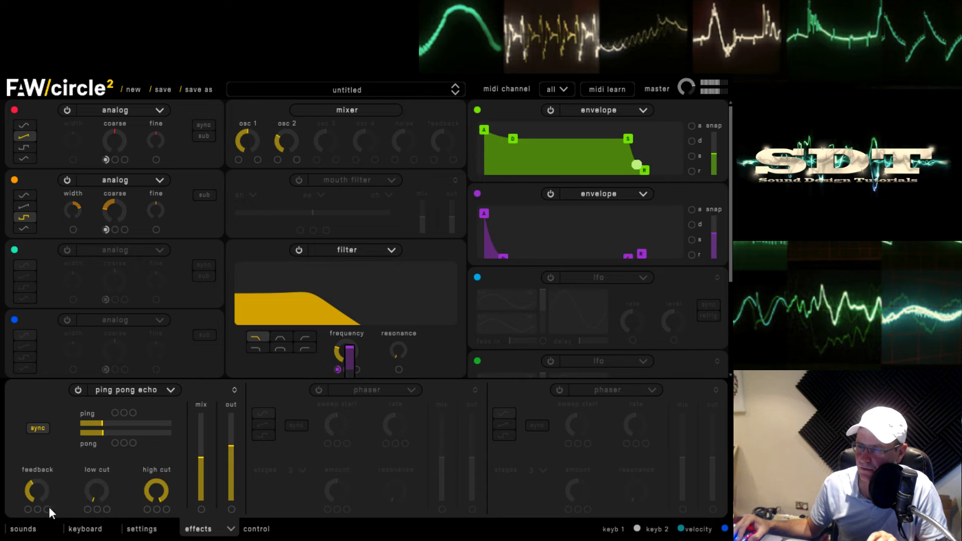
drag(96, 426, 110, 434)
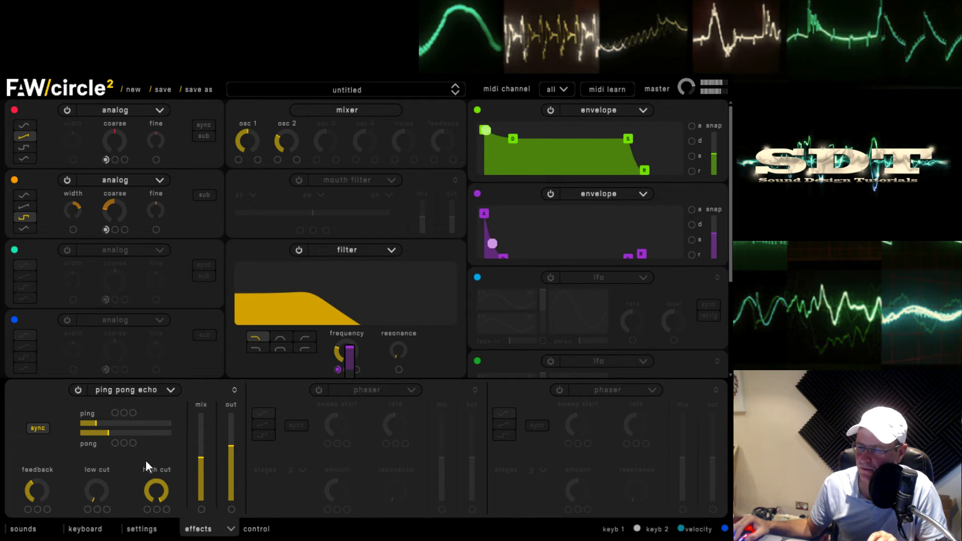
mouse_move(39, 507)
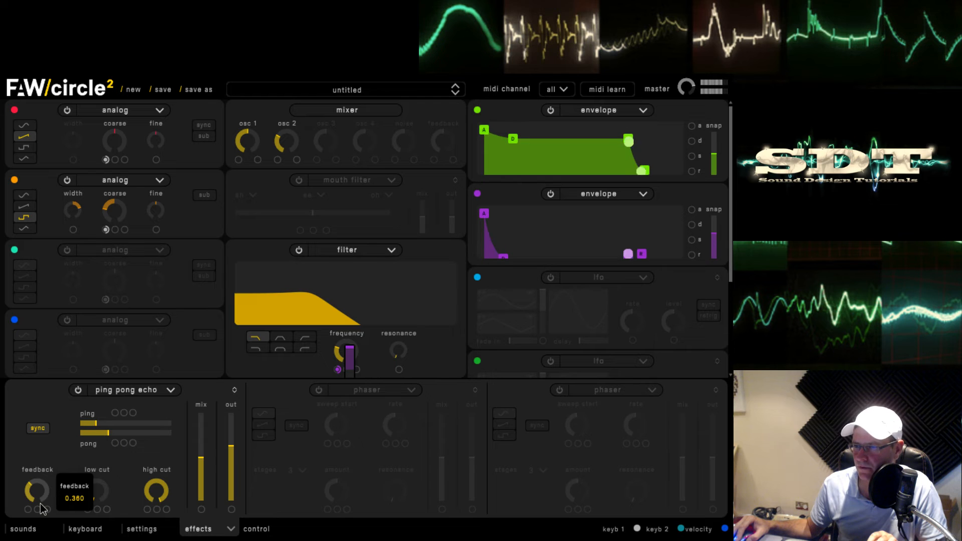
drag(230, 444, 230, 440)
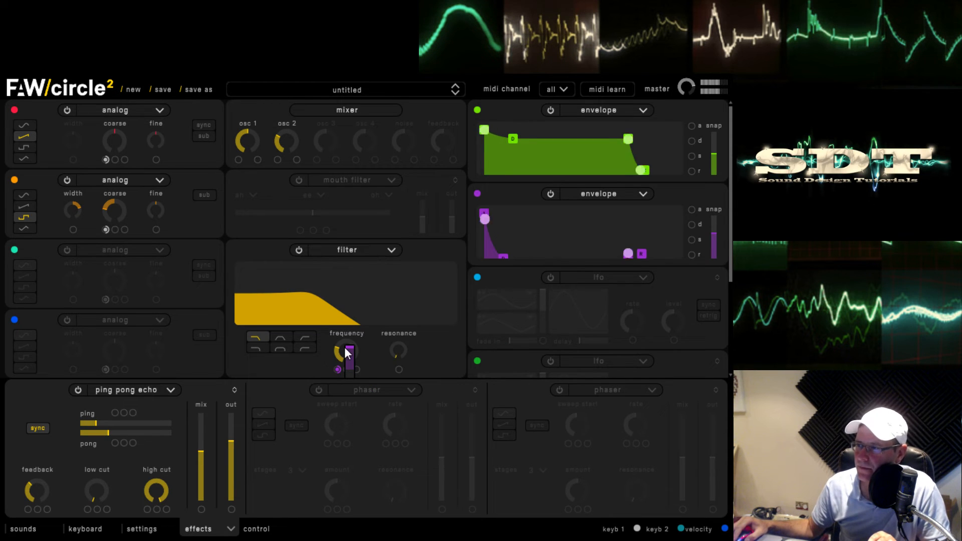
Fine-tune the filter frequency and lower the first envelope's sustain level.
mouse_move(337, 353)
mouse_move(337, 353)
mouse_down()
mouse_move(340, 378)
mouse_move(345, 354)
mouse_up()
mouse_move(484, 216)
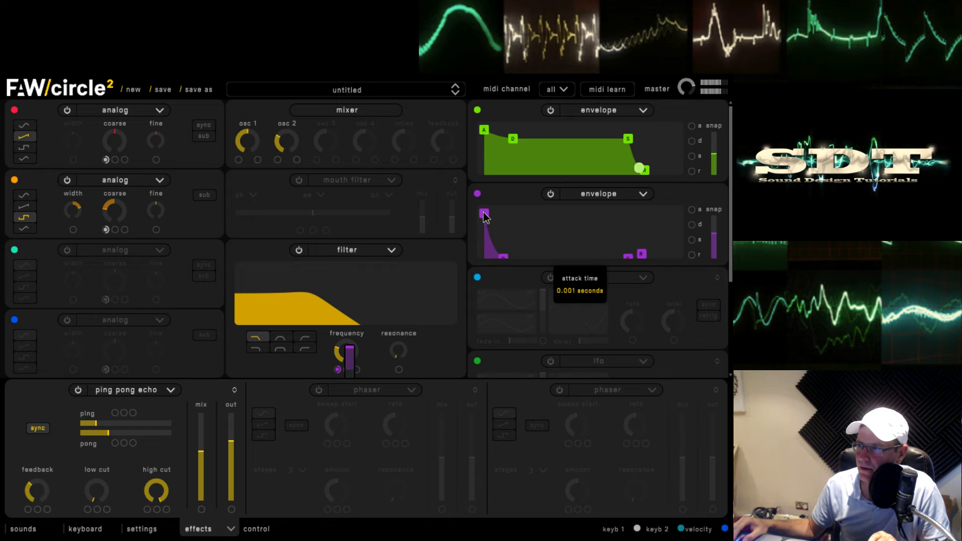
drag(630, 138, 629, 162)
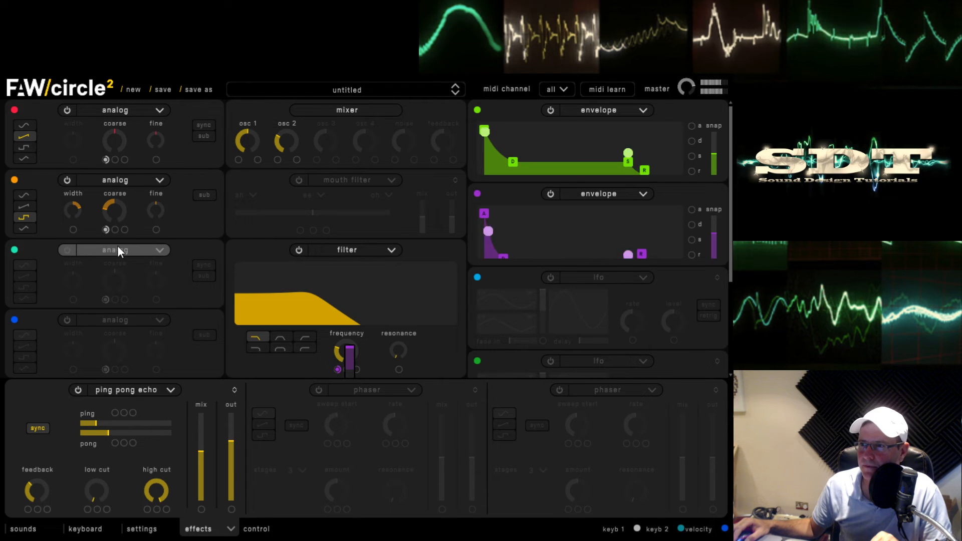
Enable the third analog oscillator with sync, coarse tune 11 semitones and fine tune 6, and slightly lower oscillator 2's fine tuning.
click(68, 252)
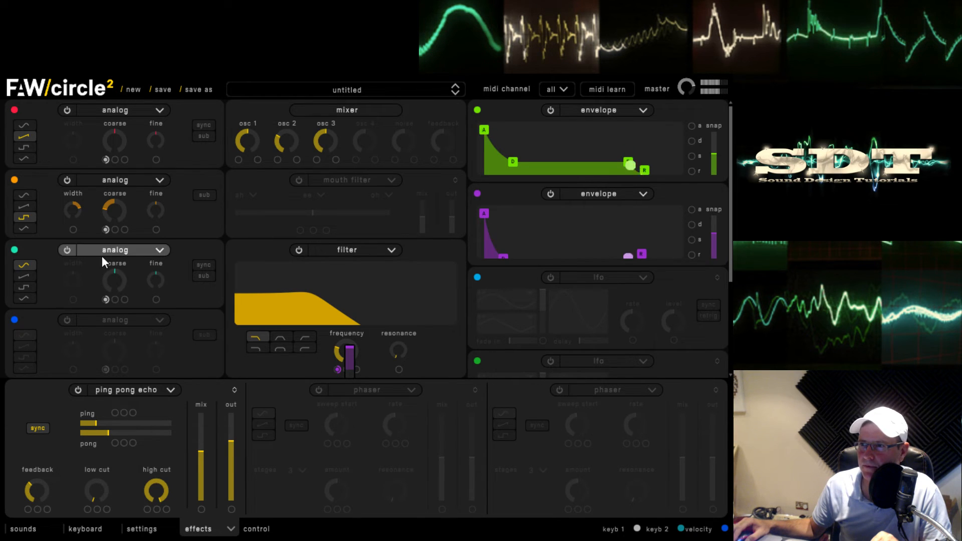
mouse_move(119, 284)
drag(118, 283, 126, 252)
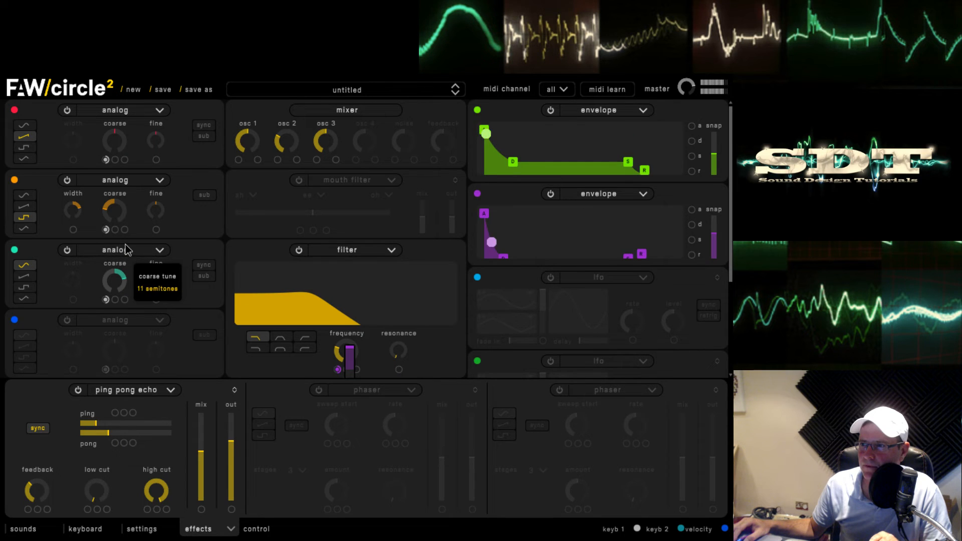
mouse_move(154, 276)
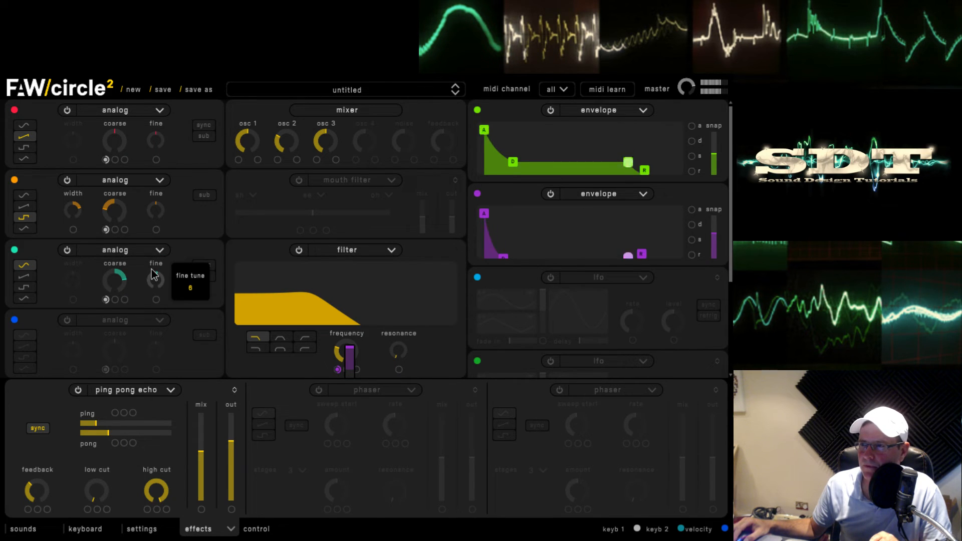
drag(154, 214, 155, 224)
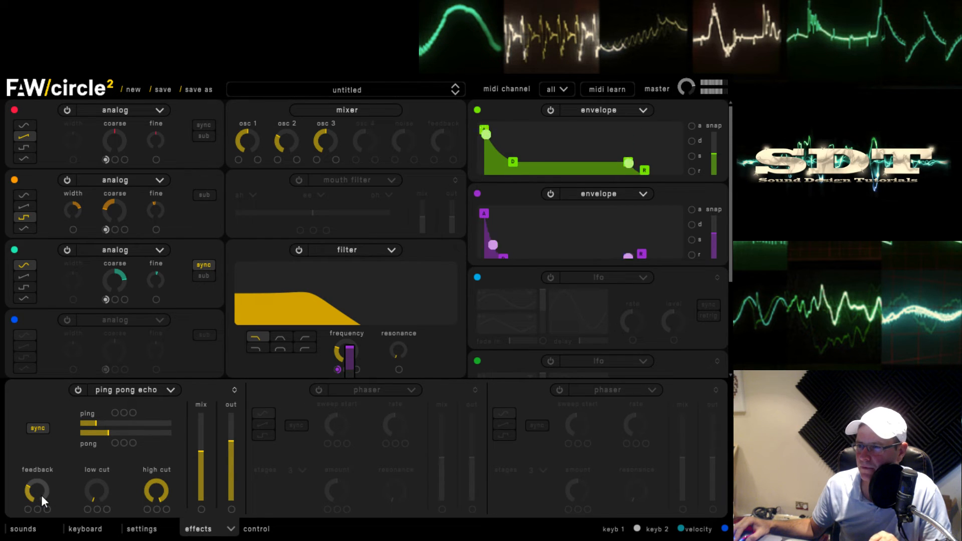
Enable the second effect as a reverb, raise its output level and increase its size.
click(319, 389)
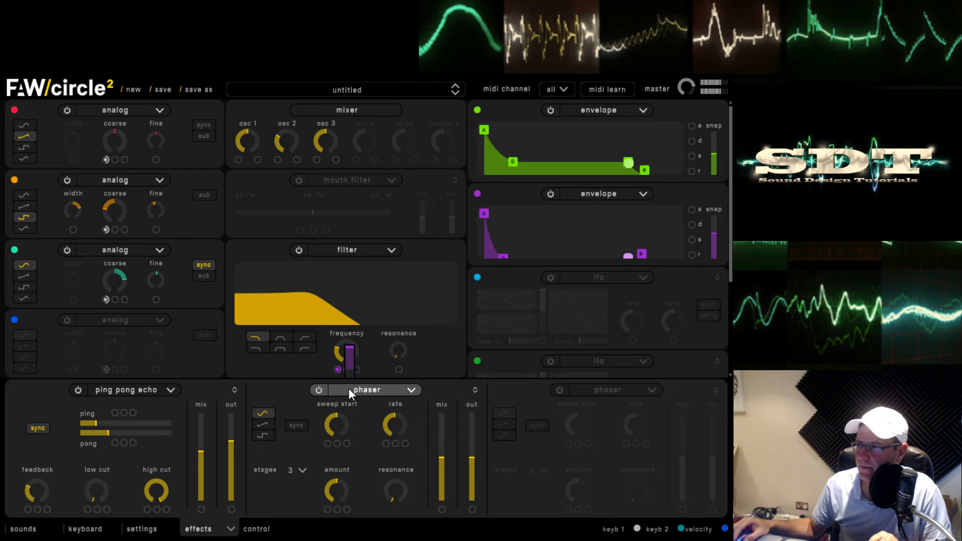
click(374, 413)
drag(468, 455, 470, 430)
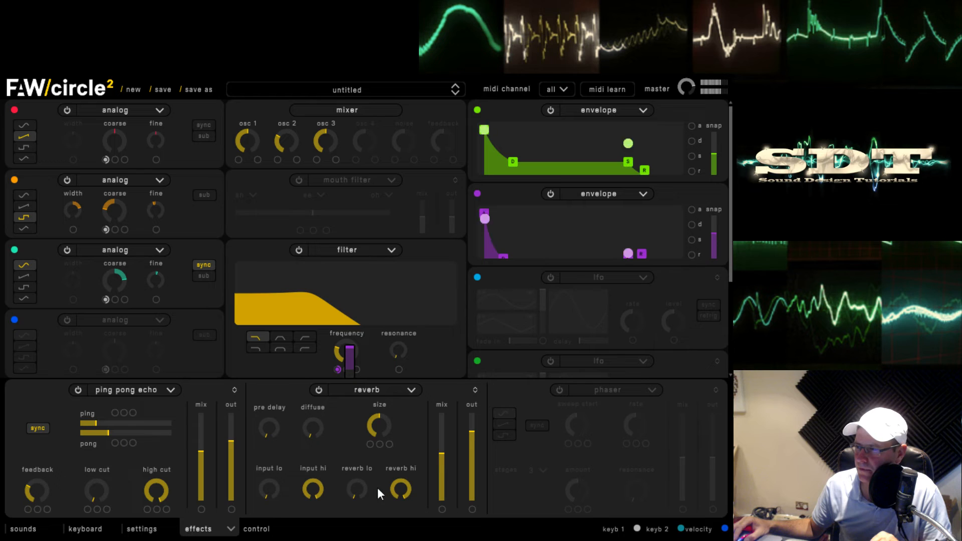
drag(377, 429, 374, 414)
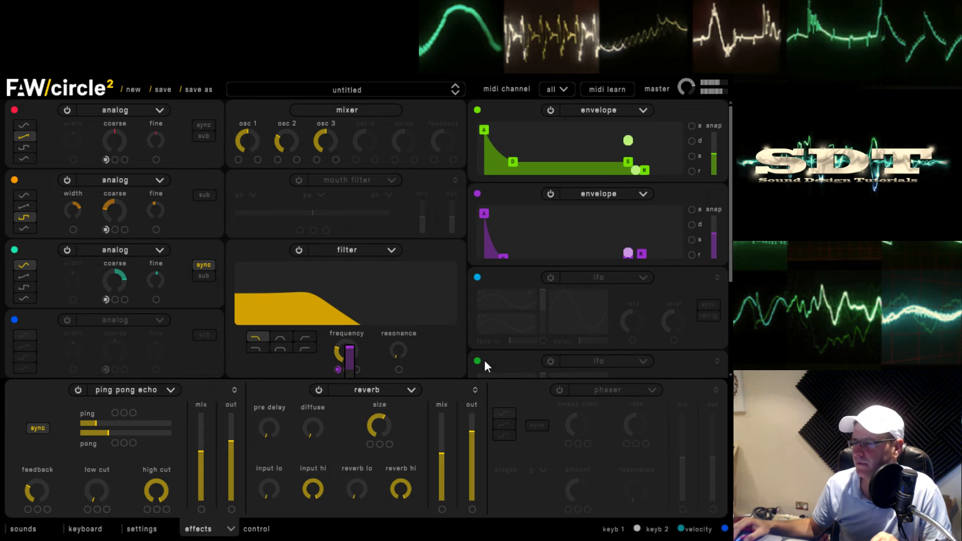
Lower the filter frequency, set the reverb output to 56%, and raise the reverb's size, diffuse and pre delay.
mouse_move(336, 347)
mouse_down()
mouse_move(343, 383)
mouse_move(343, 361)
mouse_up()
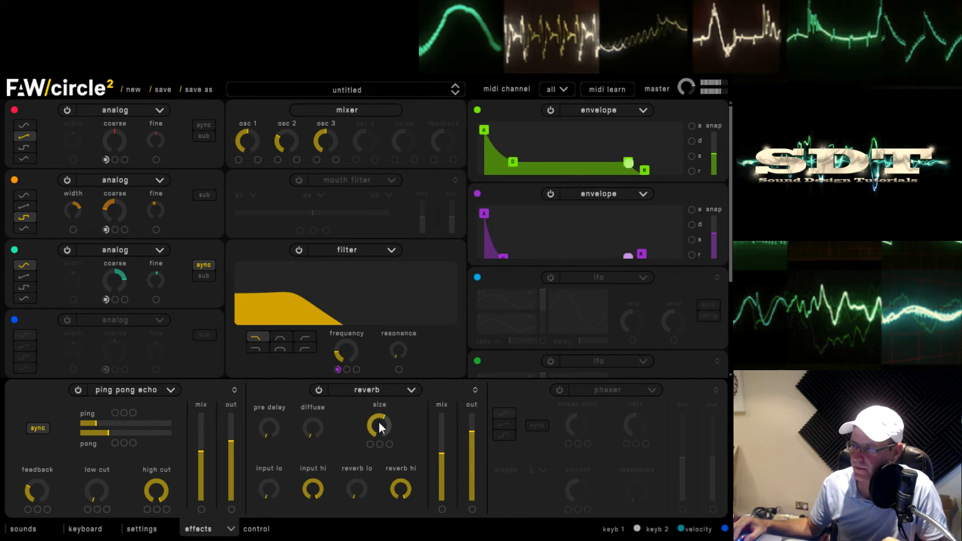
drag(473, 434, 476, 450)
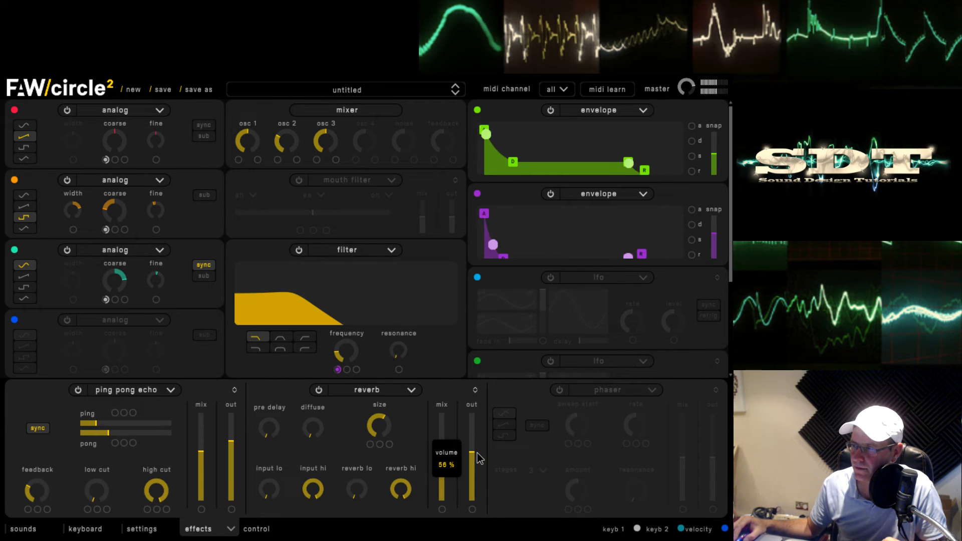
drag(386, 432, 387, 399)
drag(312, 426, 311, 395)
drag(266, 427, 267, 390)
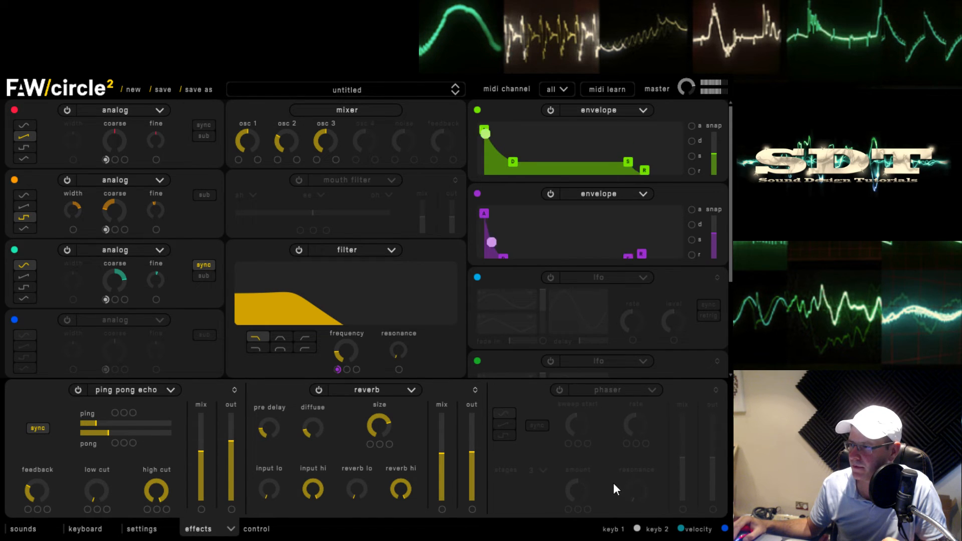
Enable a tube distortion as the third effect, raise its drive and output, set the mix to 34% and adjust the low cut.
click(612, 498)
click(559, 390)
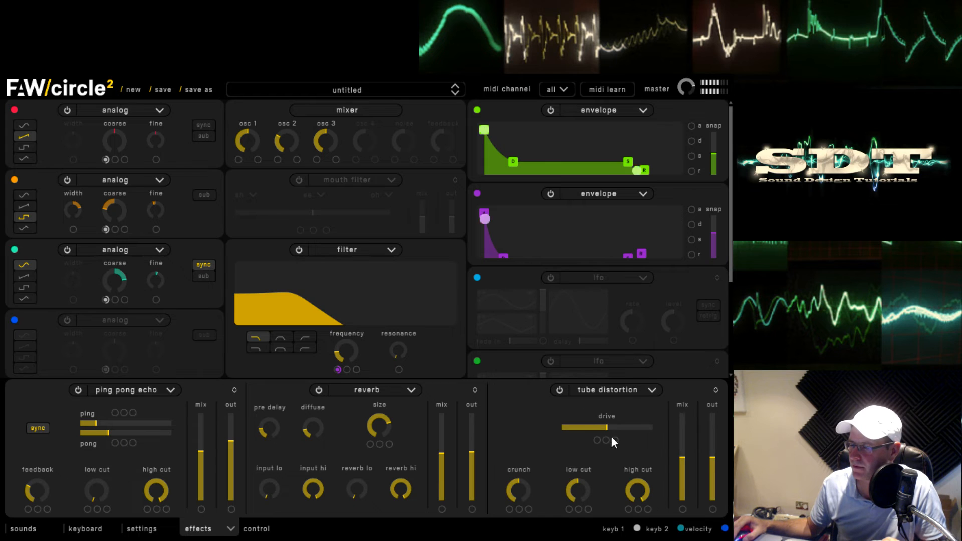
drag(614, 434, 616, 428)
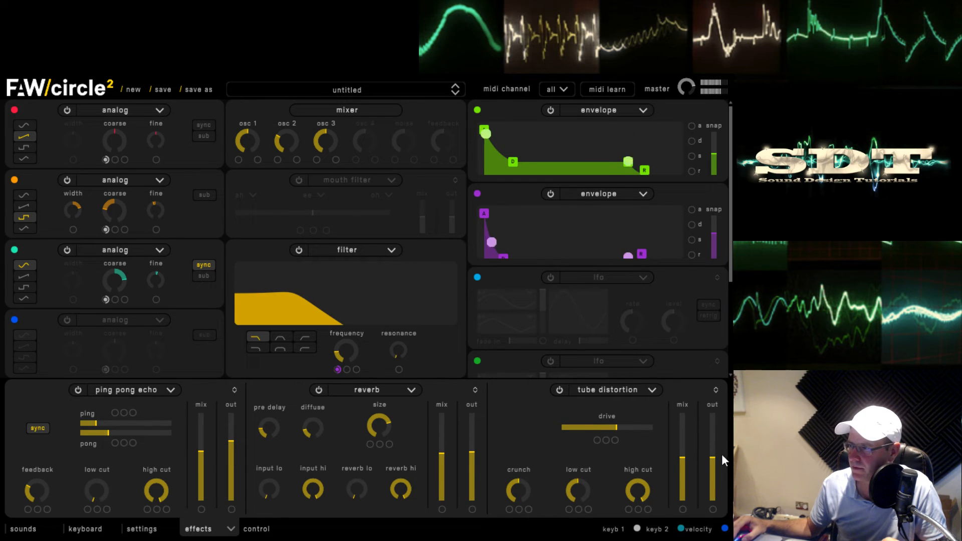
drag(714, 440, 683, 471)
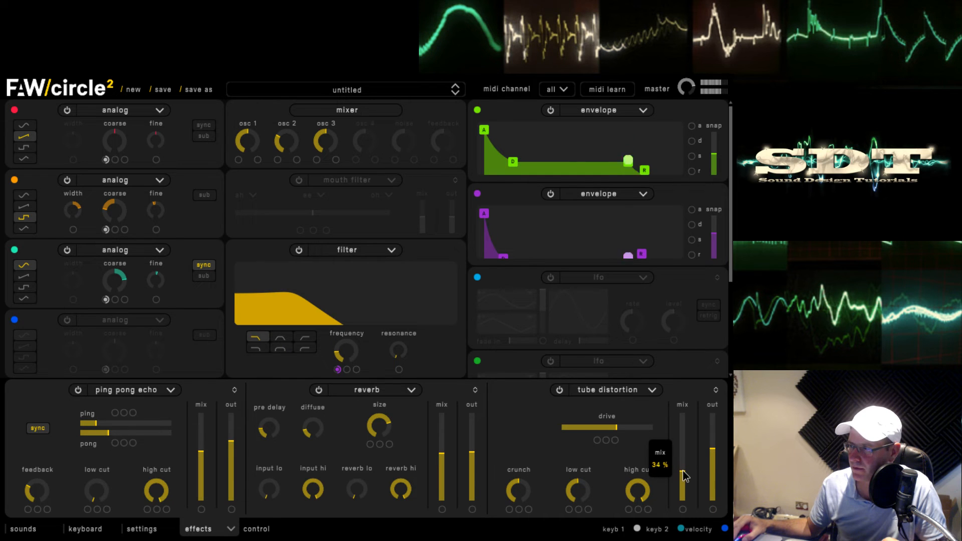
drag(581, 493, 581, 494)
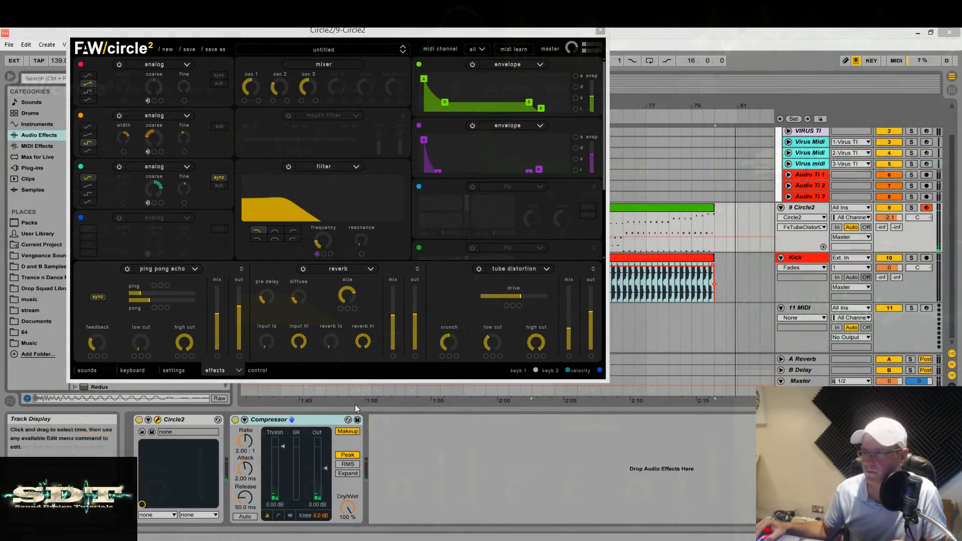
Sidechain the Circle2 track's compressor in Ableton Live to the Kick, with the sidechain EQ enabled and its frequency at 1.27 kHz.
drag(382, 35, 363, 70)
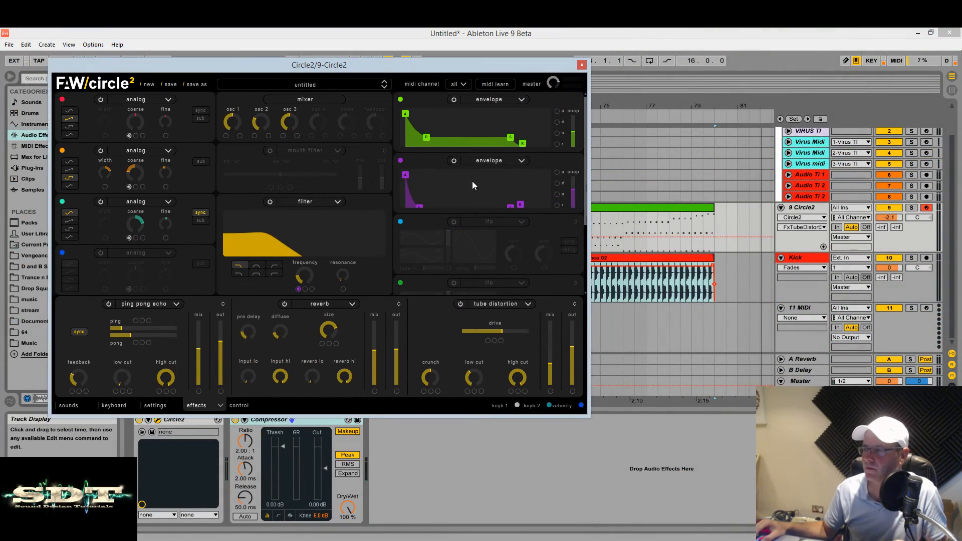
click(245, 419)
click(260, 448)
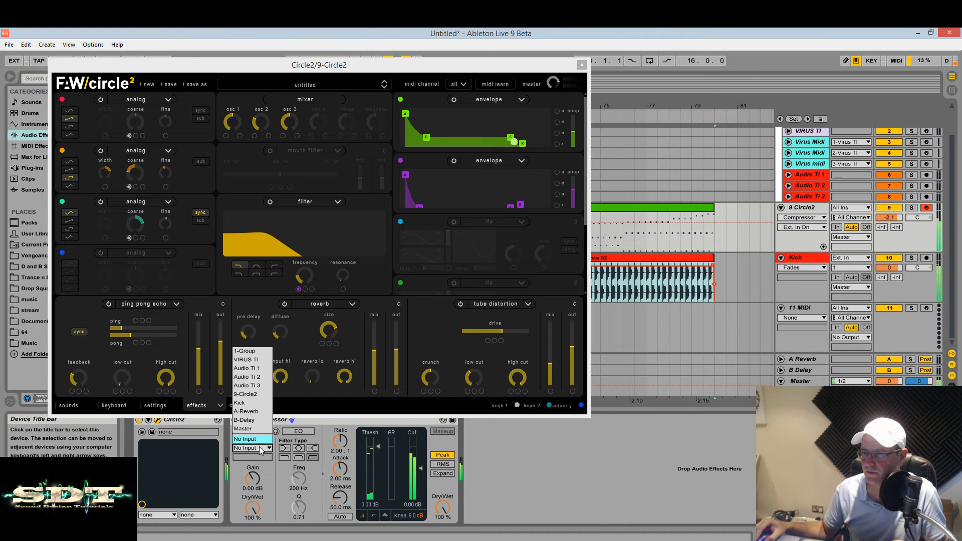
click(250, 403)
click(298, 431)
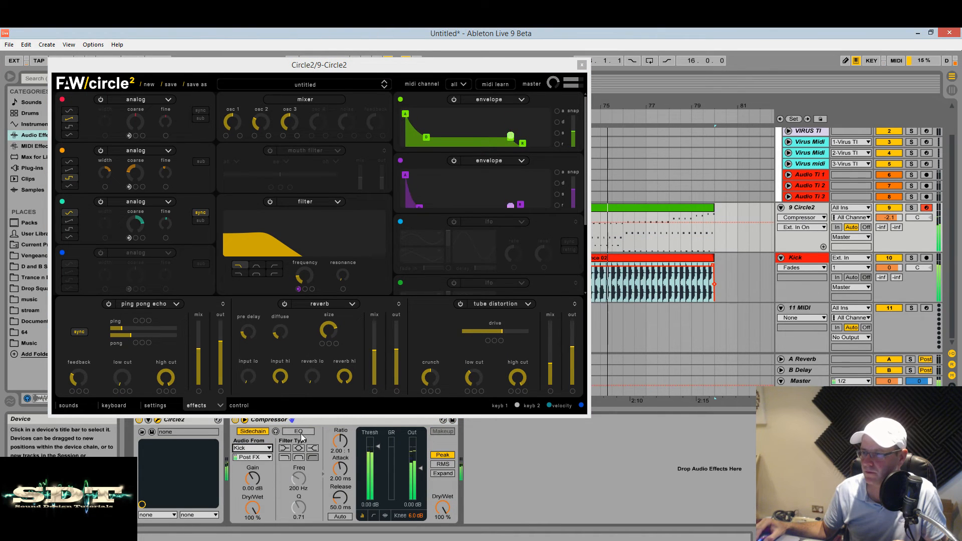
drag(304, 477, 304, 451)
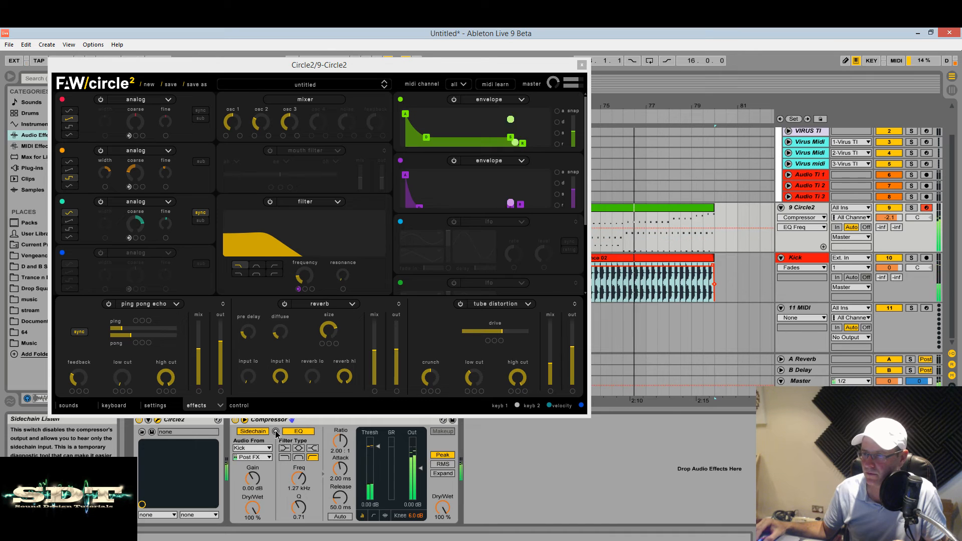
With Circle2 temporarily soloed, set the compressor's attack to 0.10 ms and release to 121 ms in activity view, and its threshold to -13.8 dB.
click(911, 208)
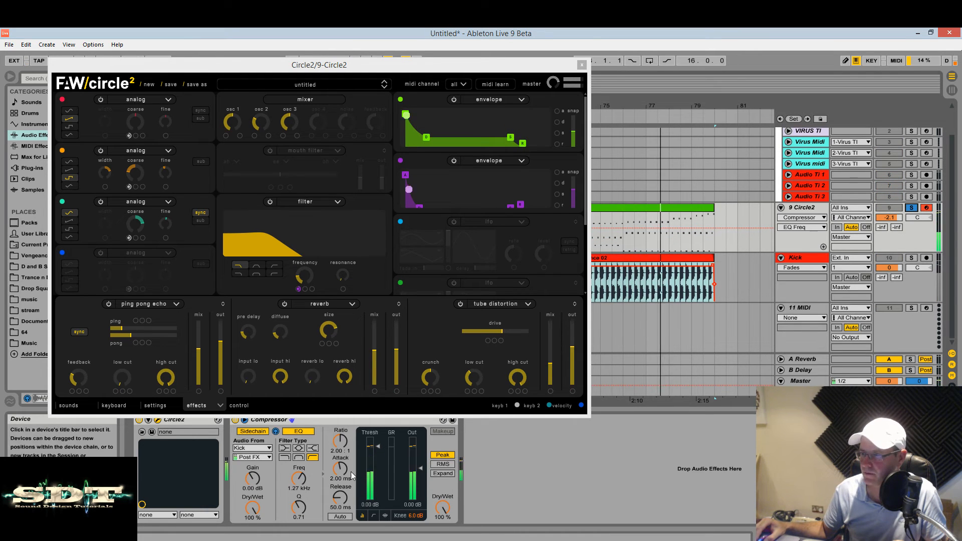
drag(372, 452, 340, 492)
click(385, 515)
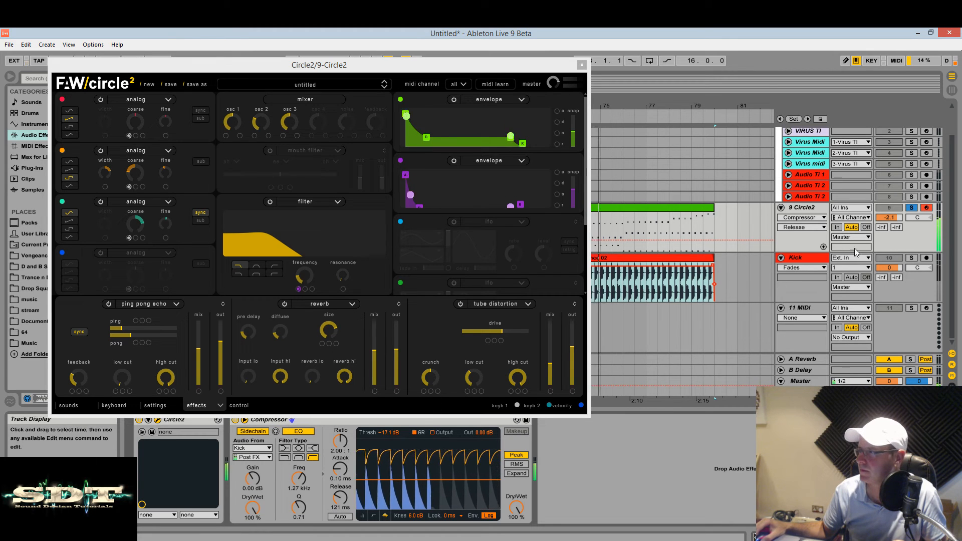
click(911, 207)
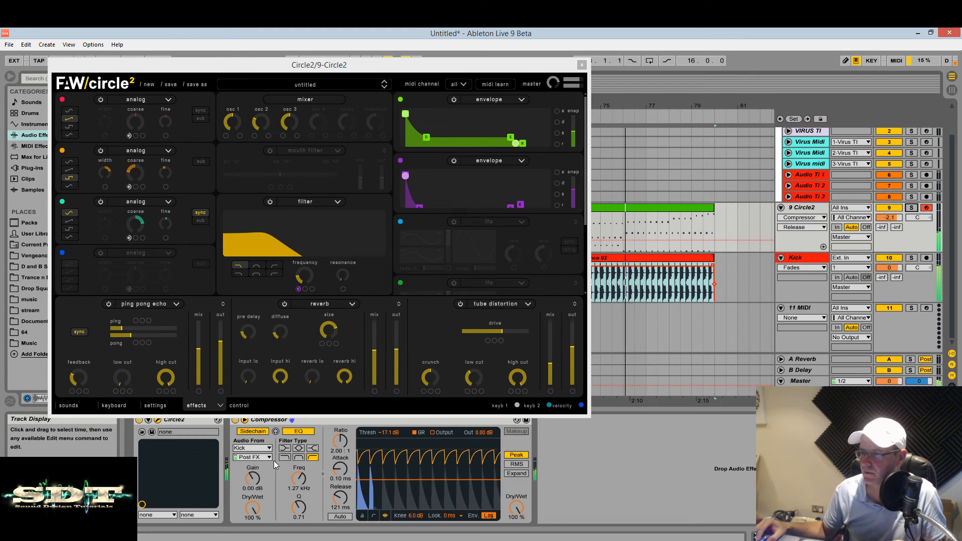
drag(393, 479, 394, 474)
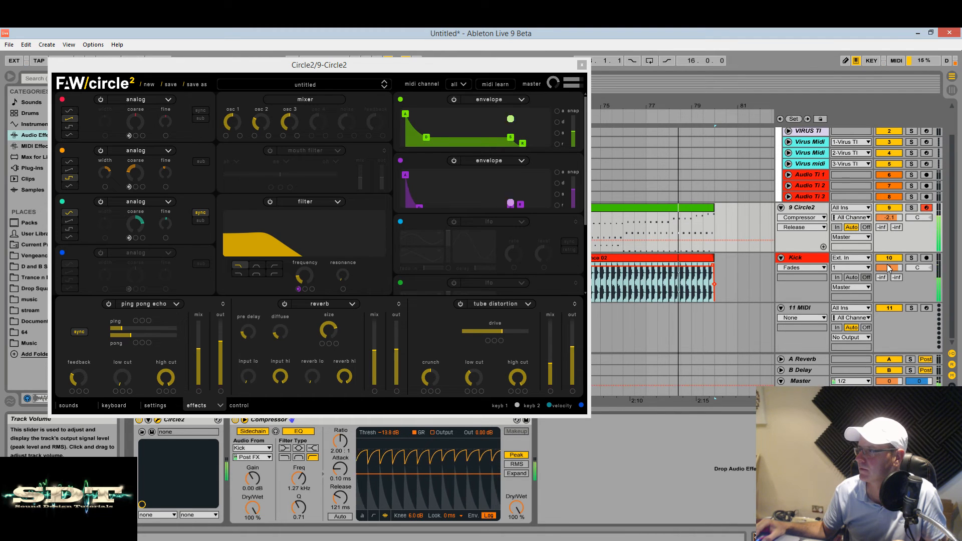
Set the Kick track's volume to -2.2 dB and add an EQ Eight to that track.
drag(888, 268, 888, 271)
click(581, 65)
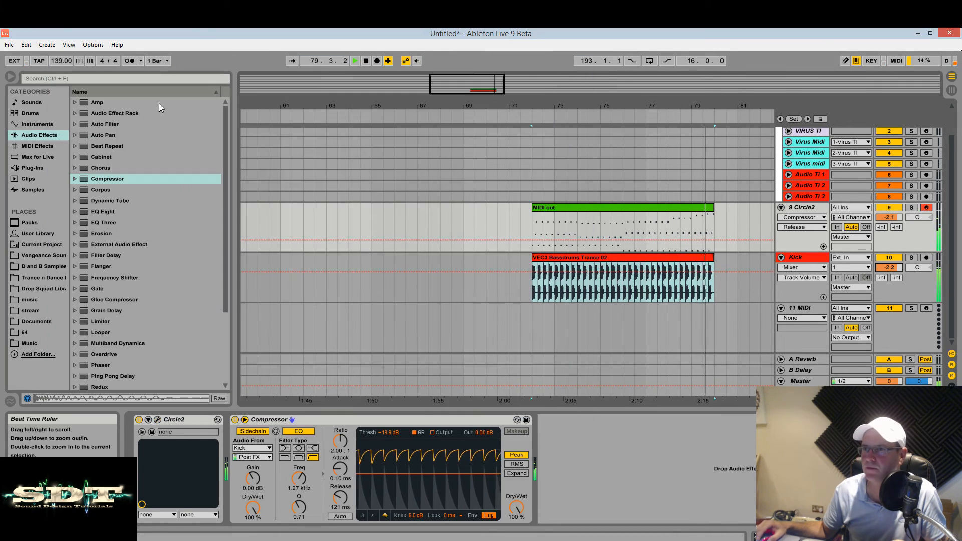
drag(103, 211, 800, 260)
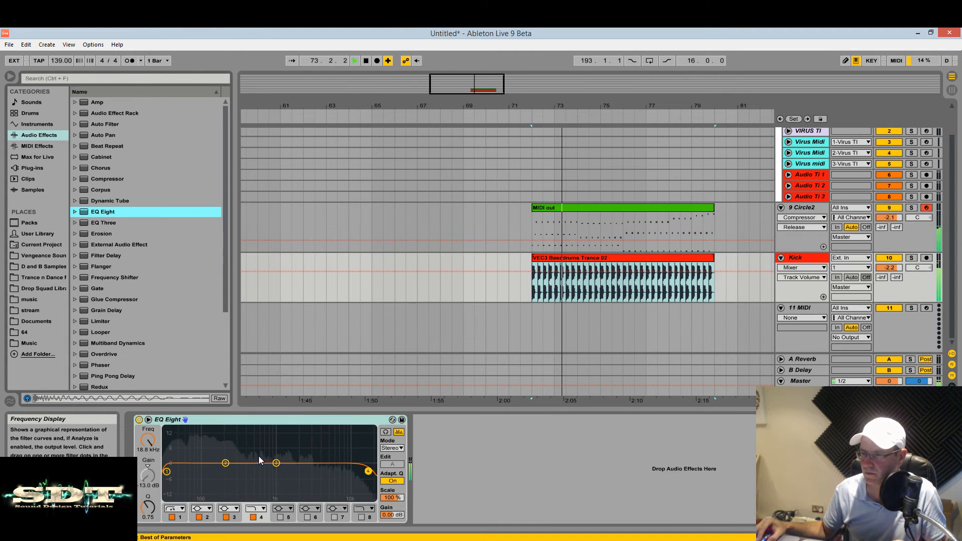
Raise the kick EQ's low-cut frequency and shape band 2 into a narrow cut of about 9.3 dB near 104 Hz.
drag(177, 472, 210, 494)
drag(152, 508, 152, 475)
drag(210, 493, 205, 484)
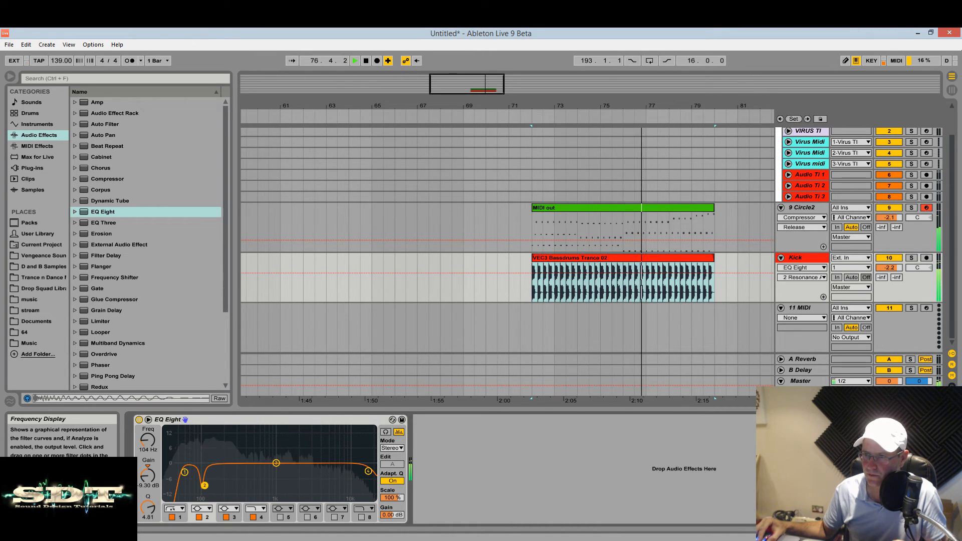
drag(148, 507, 147, 496)
Cut the kick EQ's band 3 about 3.8 dB near 264 Hz, set band 4 to 19.0 kHz with Q 0.45, and stop playback.
drag(276, 463, 243, 476)
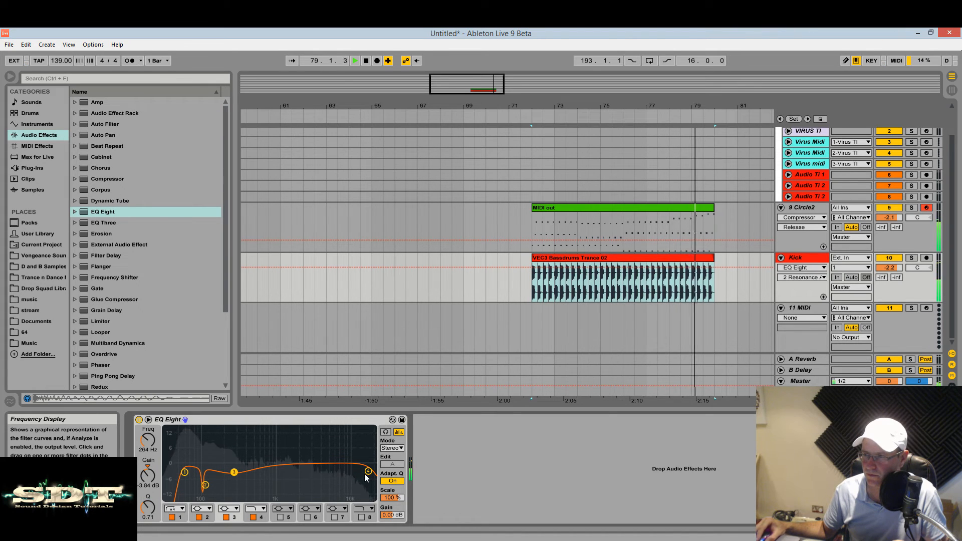
drag(368, 471, 369, 479)
key(space)
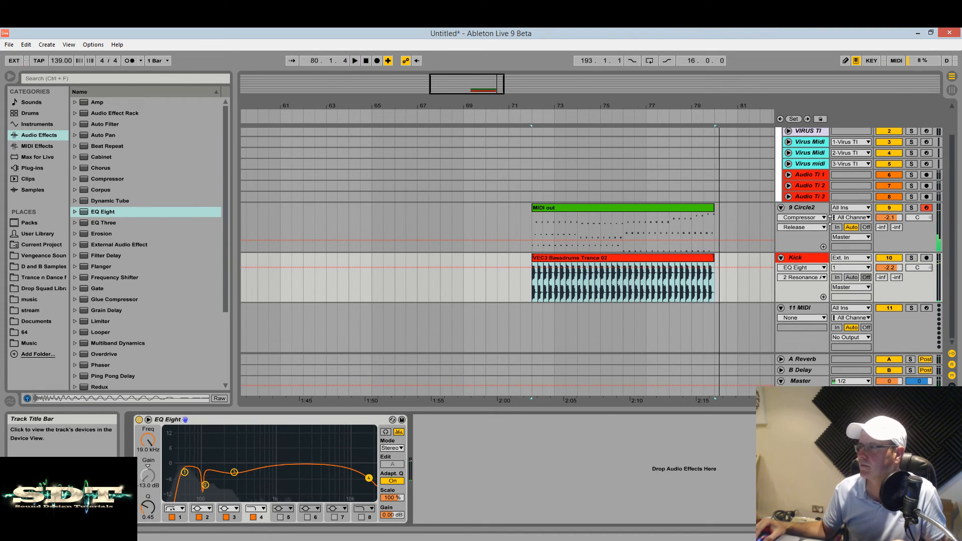
Insert a MIDI track below Circle2, copy the MIDI out clip onto it, and open the copy in an enlarged note editor.
click(812, 206)
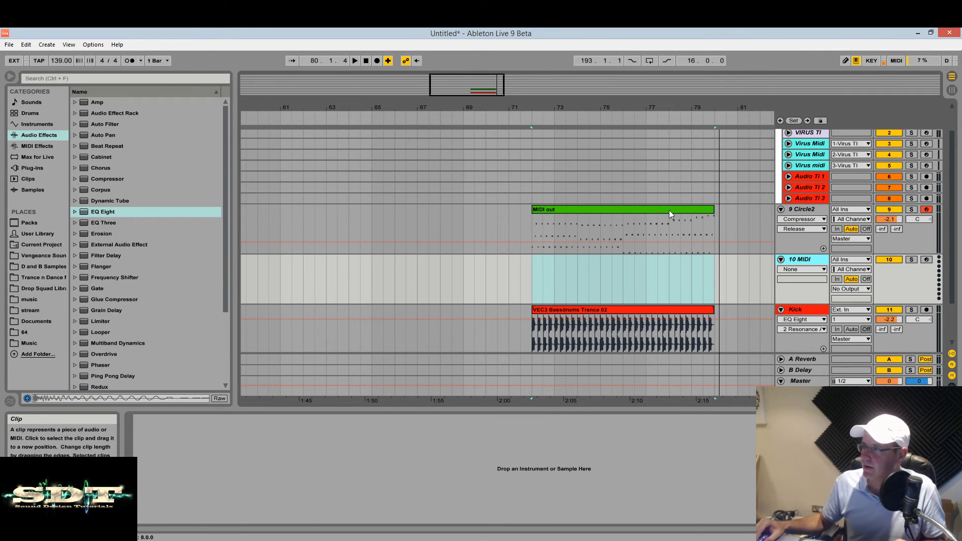
click(669, 210)
click(668, 260)
double_click(668, 260)
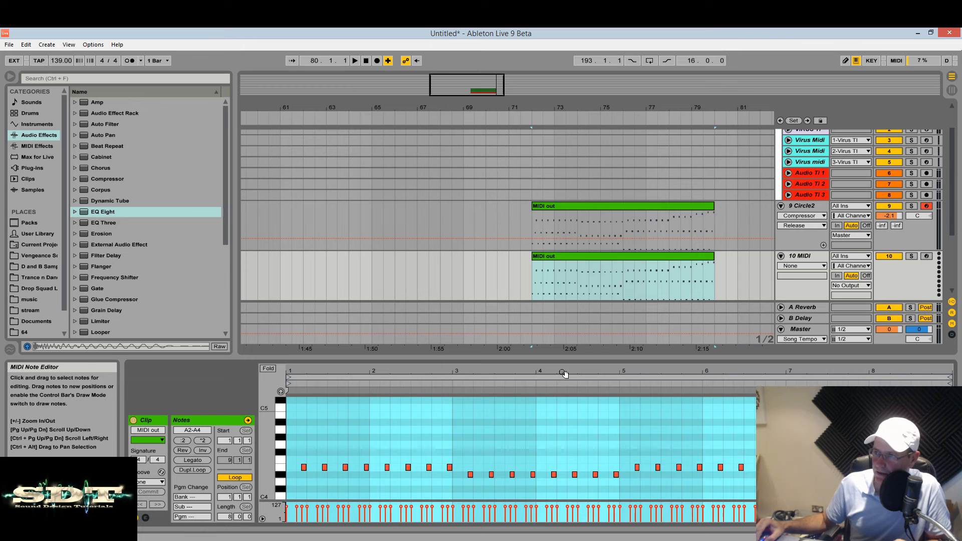
drag(579, 404, 579, 131)
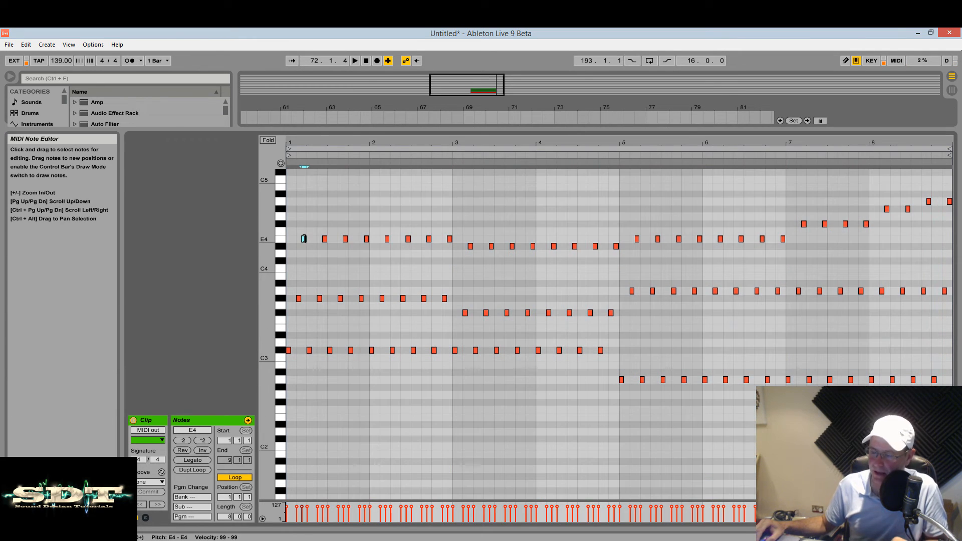
Move the first E4 and G#3 notes to the clip's start and replace the first chord's repeated notes with long held notes.
click(304, 239)
drag(305, 239, 294, 239)
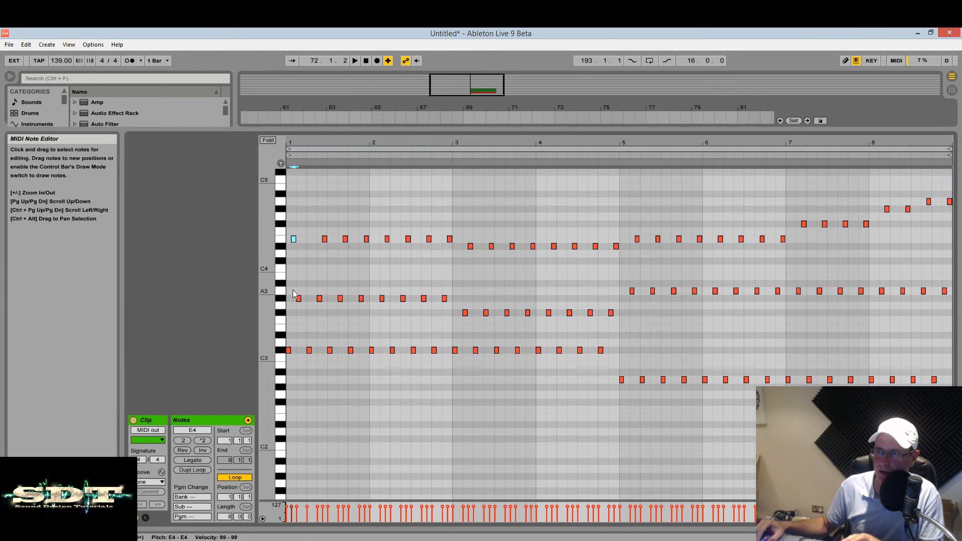
drag(299, 299, 289, 298)
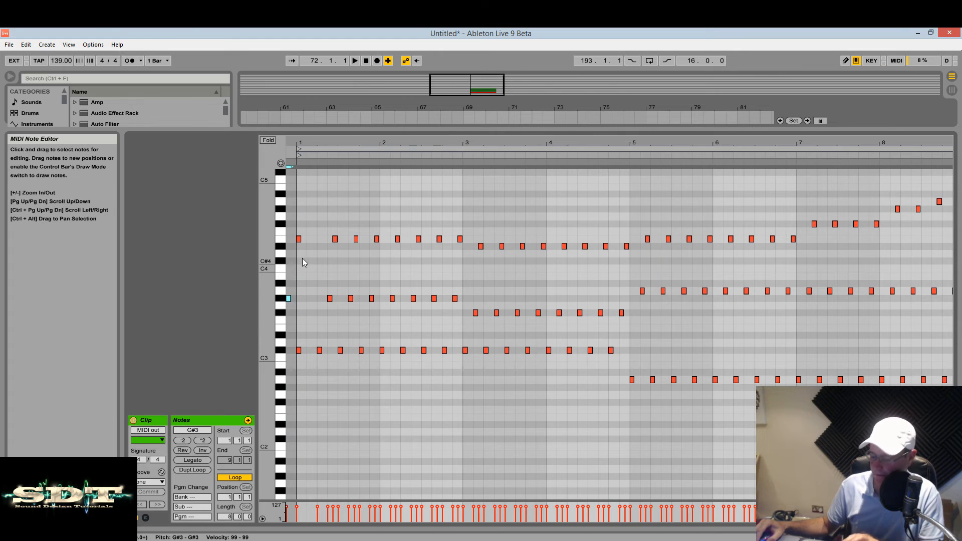
drag(301, 221, 611, 350)
click(603, 334)
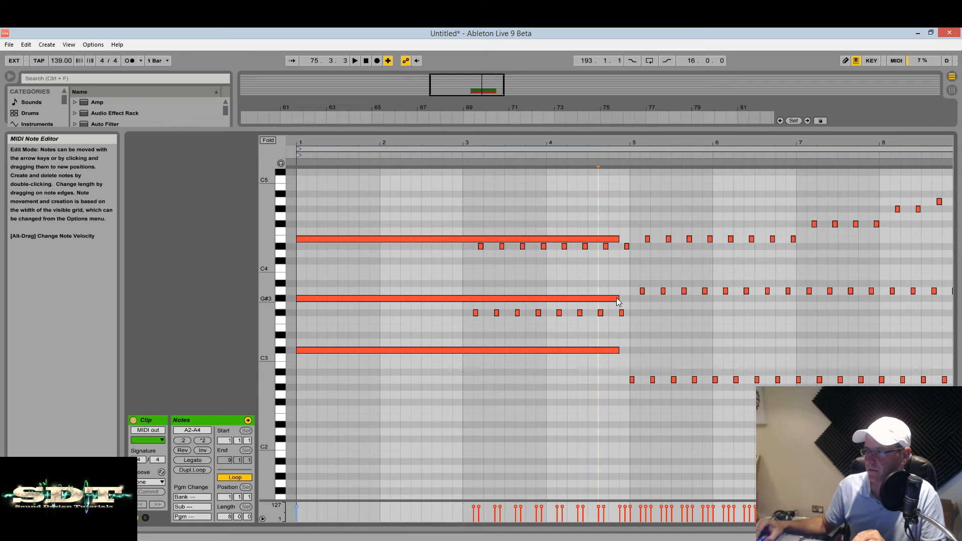
Shorten the held G#3 and E4 notes to end at bar 3, and replace the repeated D#4 notes with one held from bar 3 to bar 5.
drag(619, 298, 461, 298)
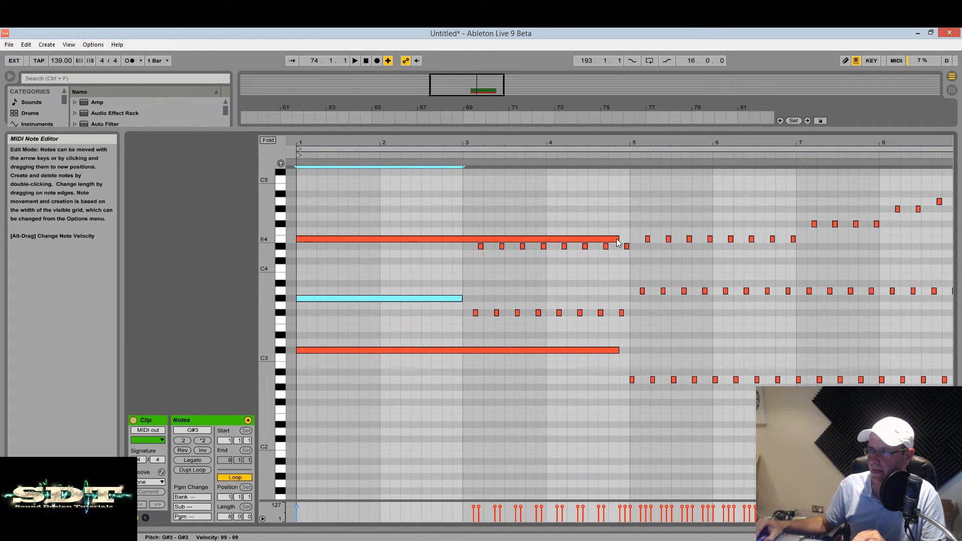
mouse_move(619, 240)
mouse_down()
mouse_move(462, 239)
mouse_move(466, 249)
mouse_move(629, 254)
mouse_up()
click(480, 246)
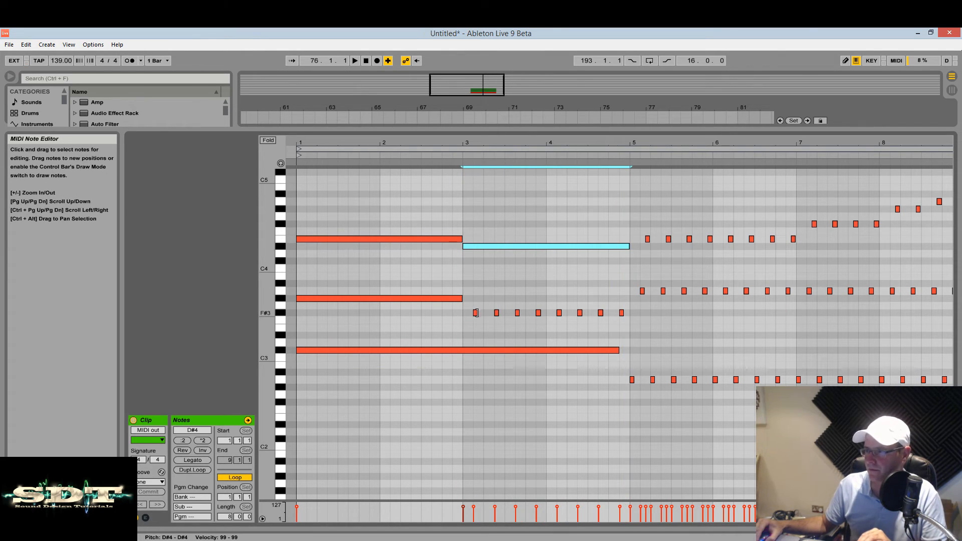
Replace the repeated F#3 notes with one held from bar 3 to bar 5, and extend the low C#3 note to bar 5.
click(475, 313)
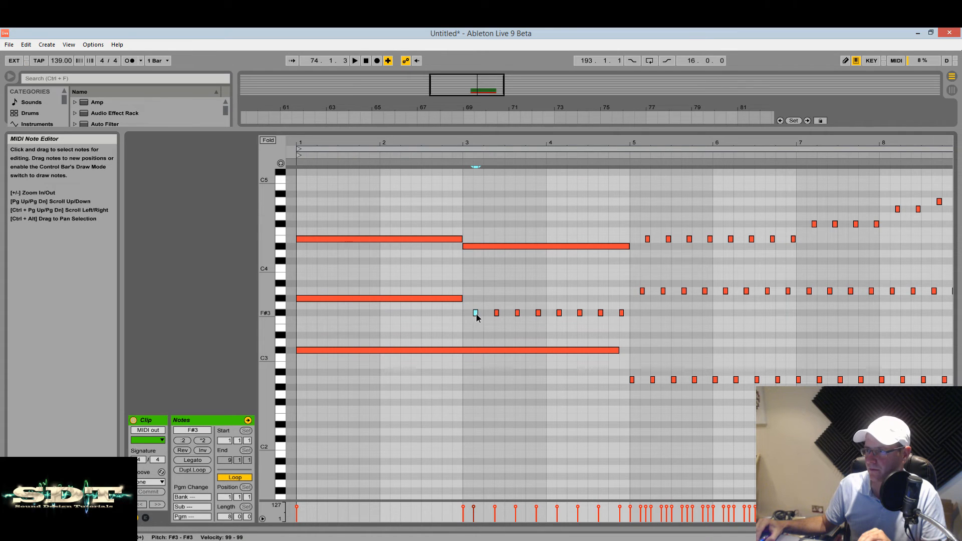
drag(476, 313, 634, 318)
drag(617, 350, 629, 350)
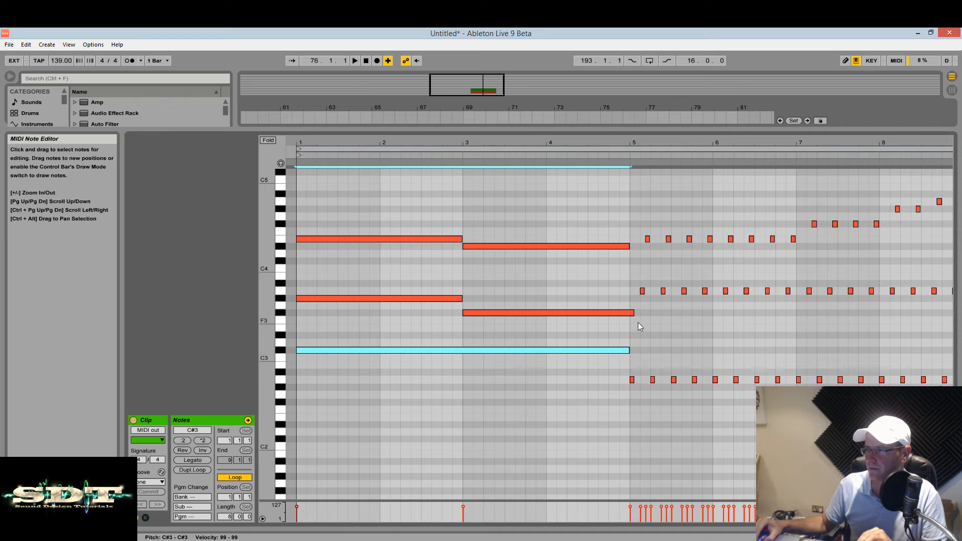
click(630, 313)
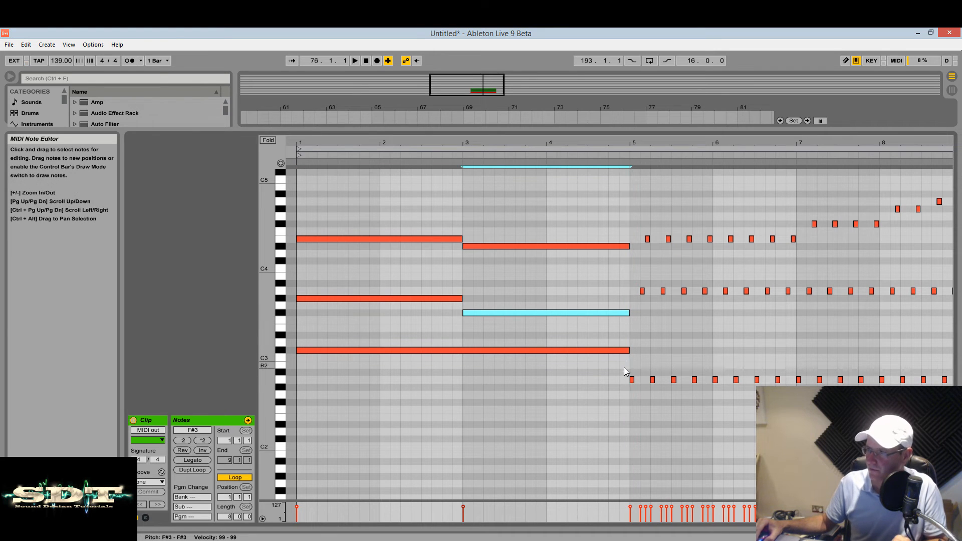
Replace the repeated A2 and A3 notes from bar 5 onward with long notes held to about the clip's end.
drag(672, 143, 660, 143)
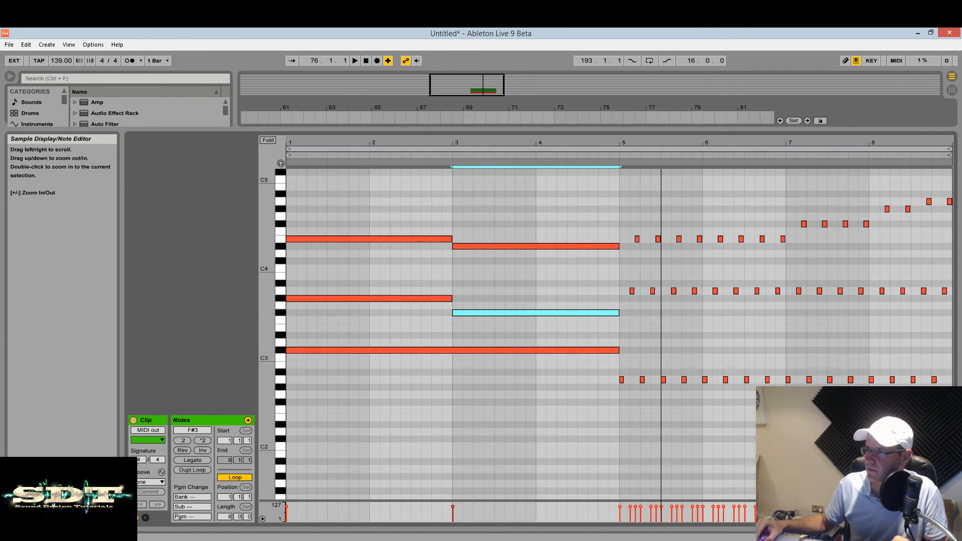
drag(621, 379, 952, 379)
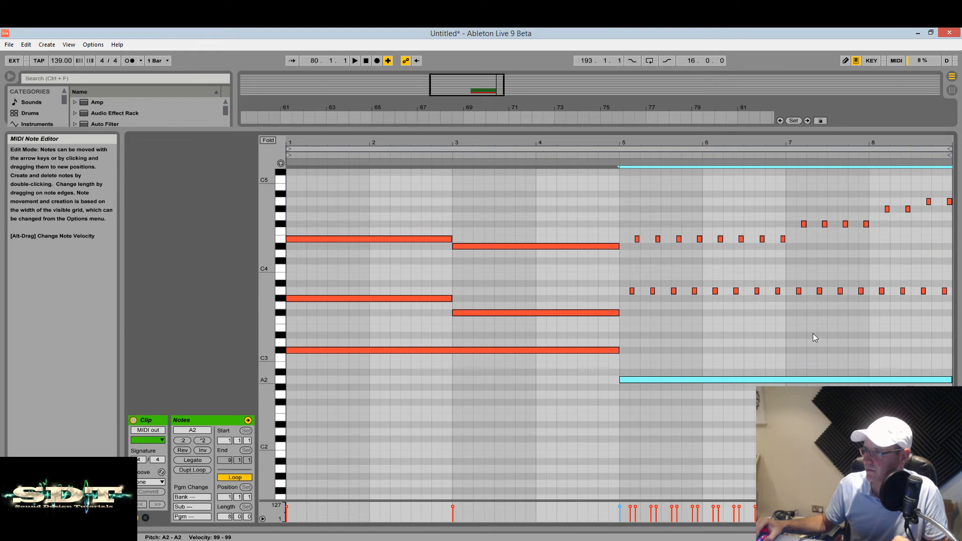
click(631, 292)
drag(632, 291, 943, 291)
Replace the upper repeated notes with held E4 for bars 5–6, F#4 for bar 7 and G#4 for bar 8, and delete both A4 notes.
drag(637, 239, 951, 204)
click(799, 224)
click(928, 202)
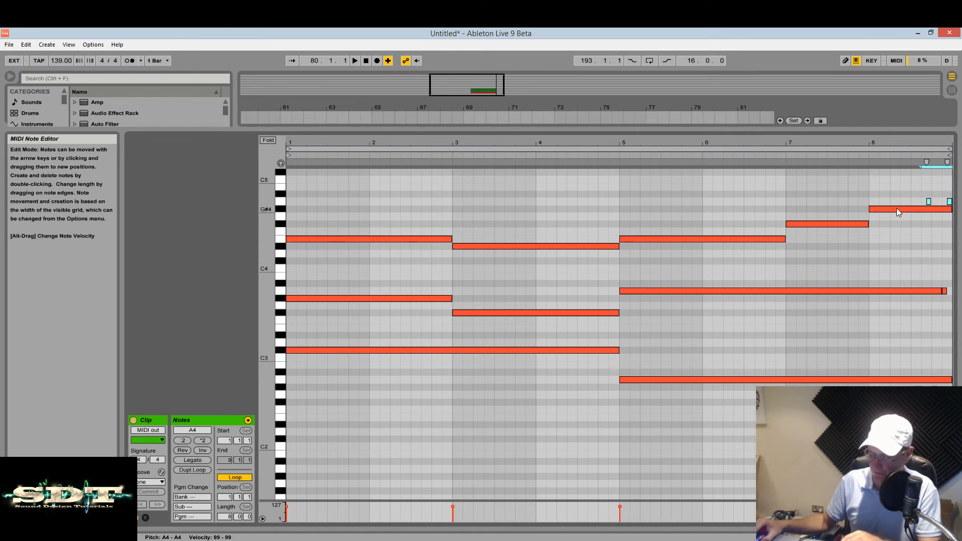
key(Delete)
Bring the arrangement back into view, load Circle2 onto the held-chord MIDI track, and start a new blank patch.
key(space)
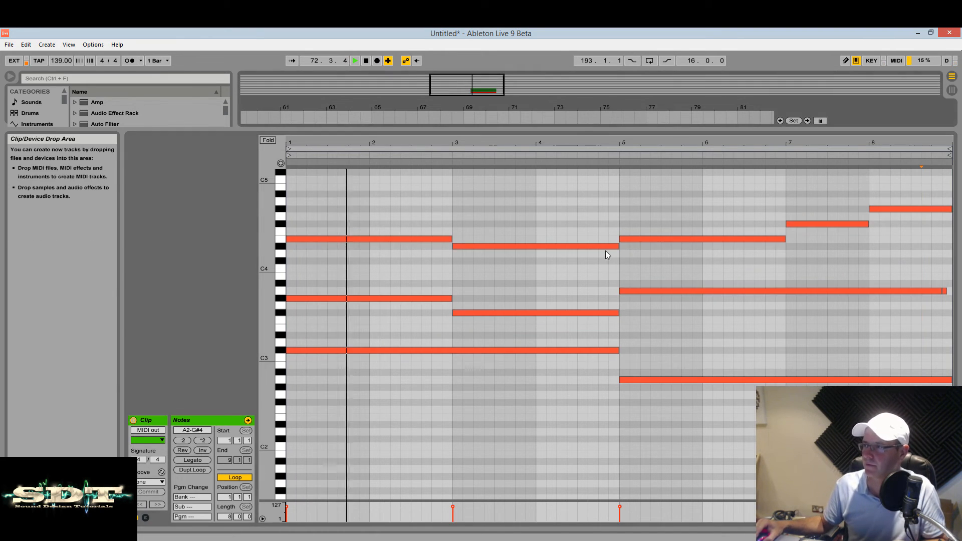
drag(604, 130, 604, 290)
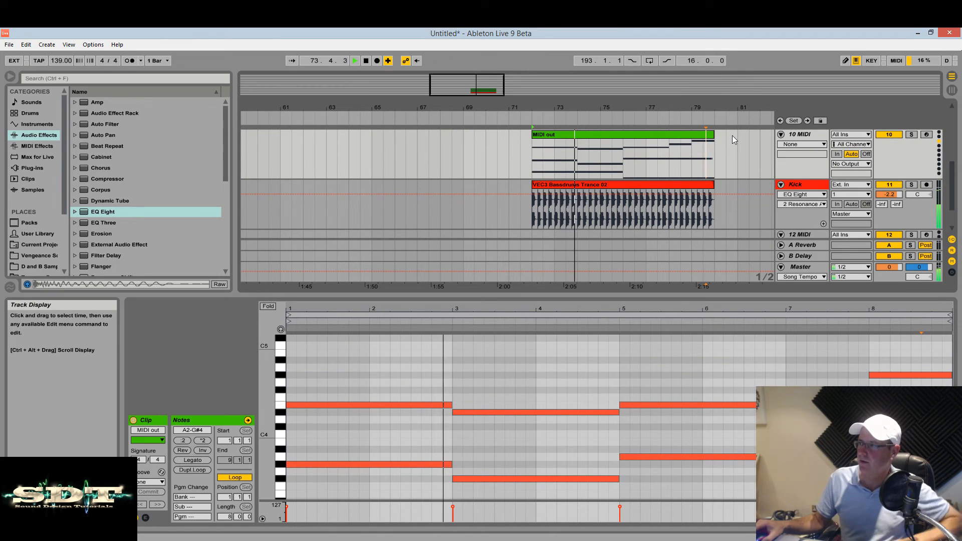
scroll(732, 135, down, 1)
scroll(652, 176, up, 2)
click(33, 167)
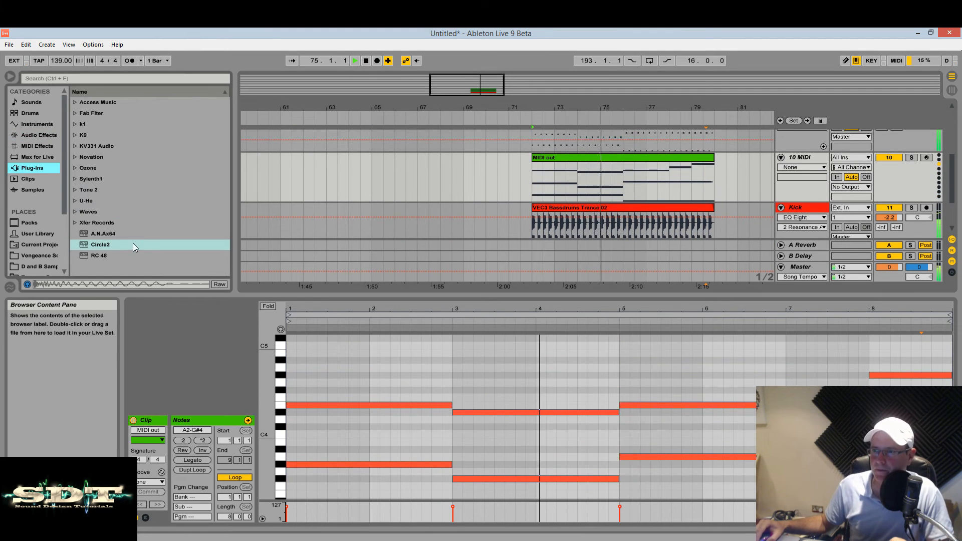
click(108, 245)
drag(813, 146, 812, 170)
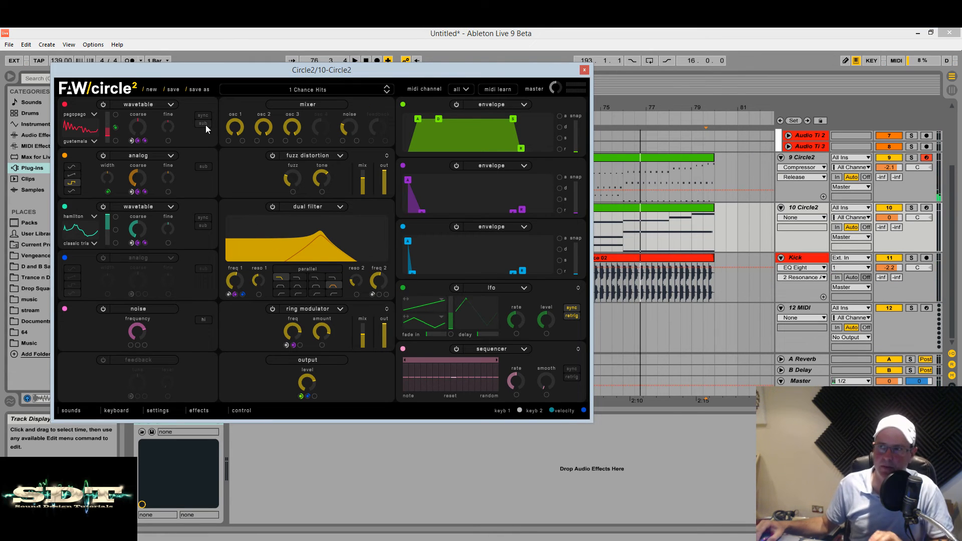
click(151, 89)
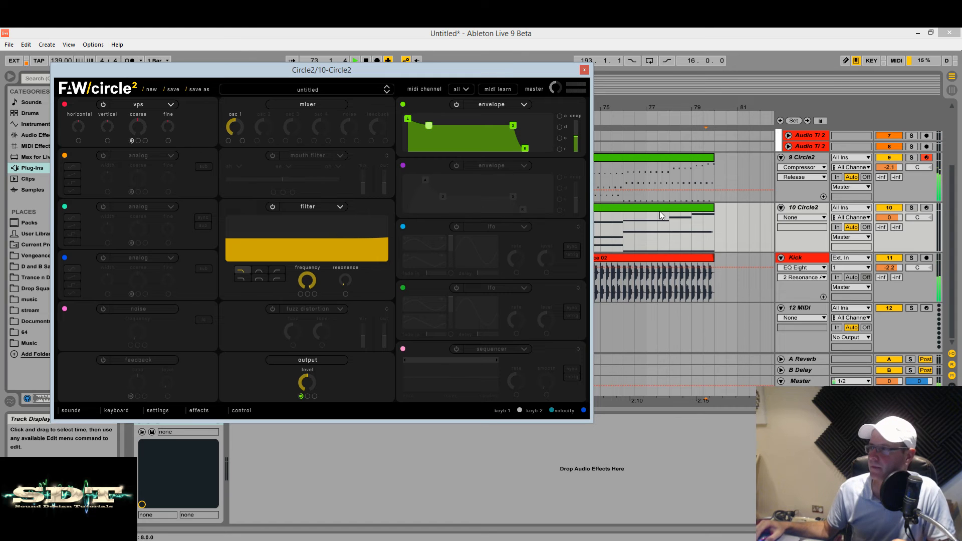
Solo the held-chord Circle2 track and play its clip repeatedly, checking whether the track produces sound.
drag(538, 69, 563, 280)
click(532, 232)
key(space)
click(911, 207)
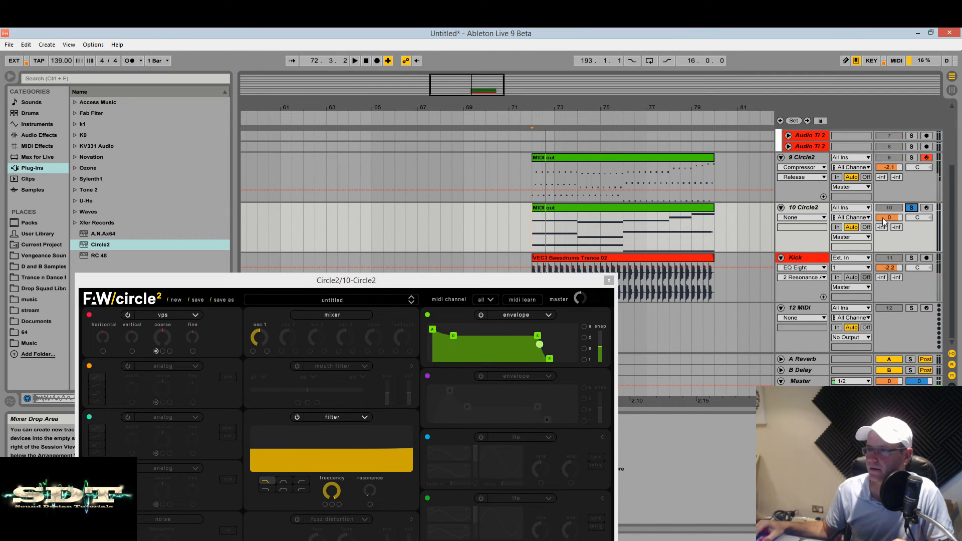
key(space)
key(space)
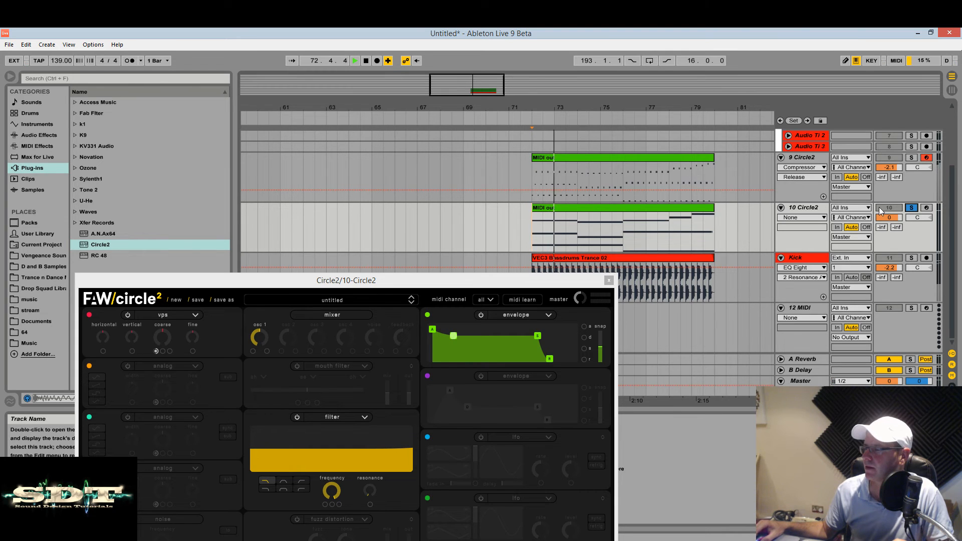
key(space)
double_click(660, 207)
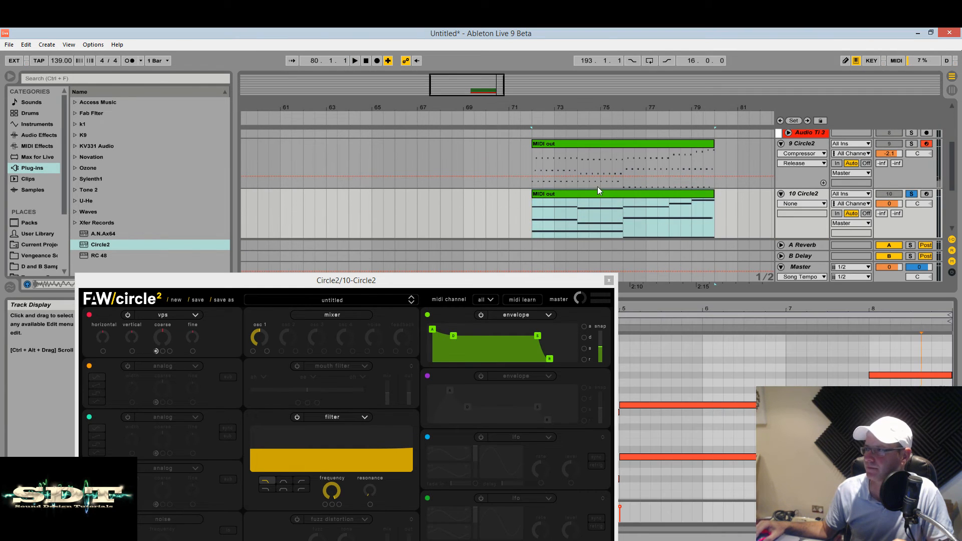
key(space)
drag(291, 281, 328, 232)
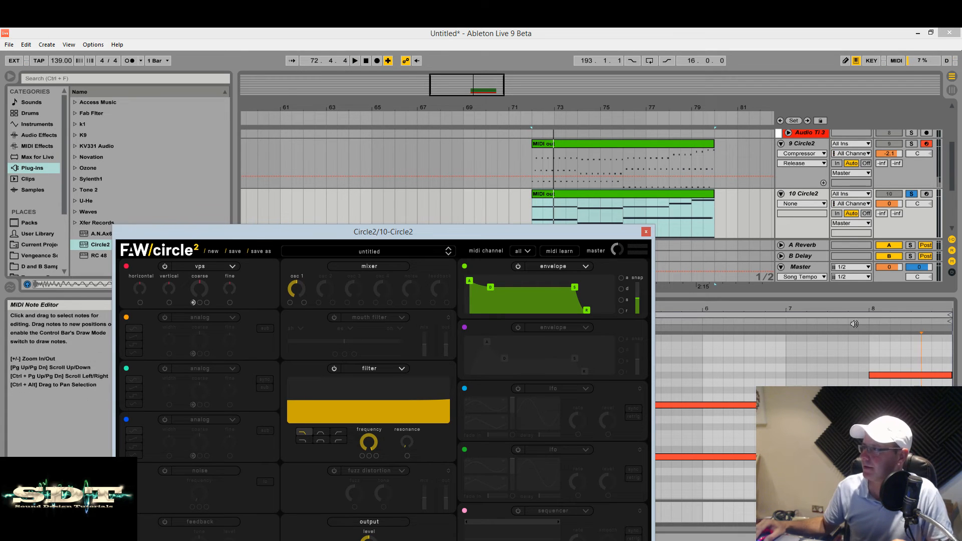
Arm the held-chord track, try loading Circle2 onto it again, and unsolo the track to play everything.
click(926, 194)
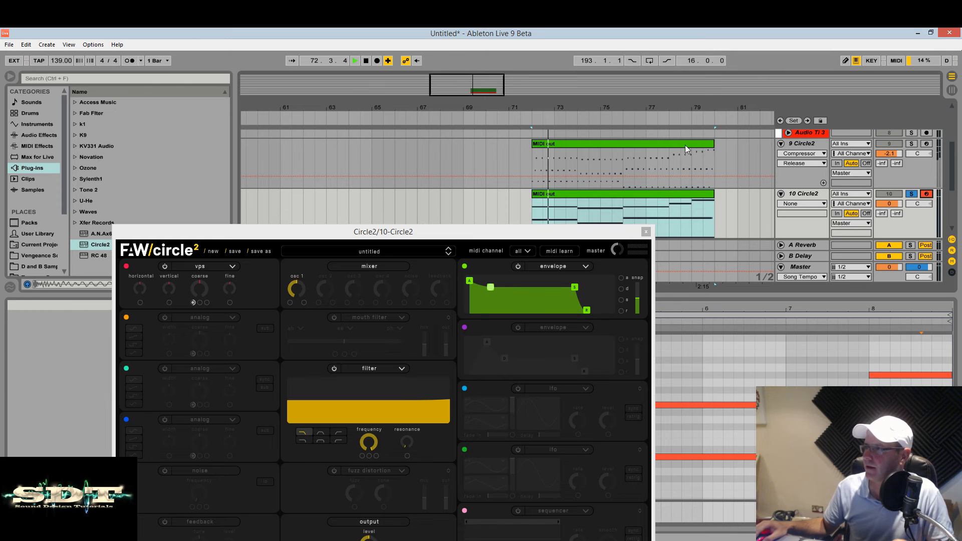
click(788, 196)
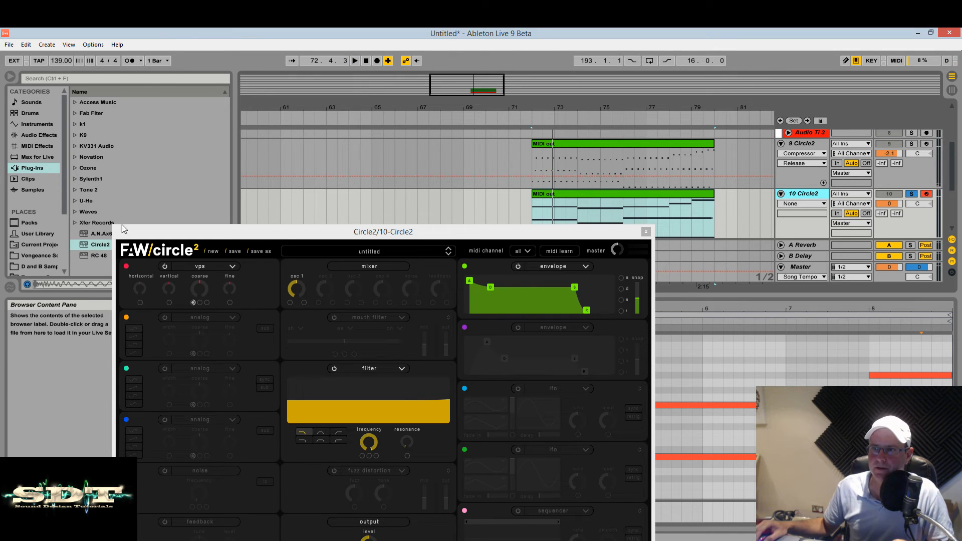
double_click(92, 245)
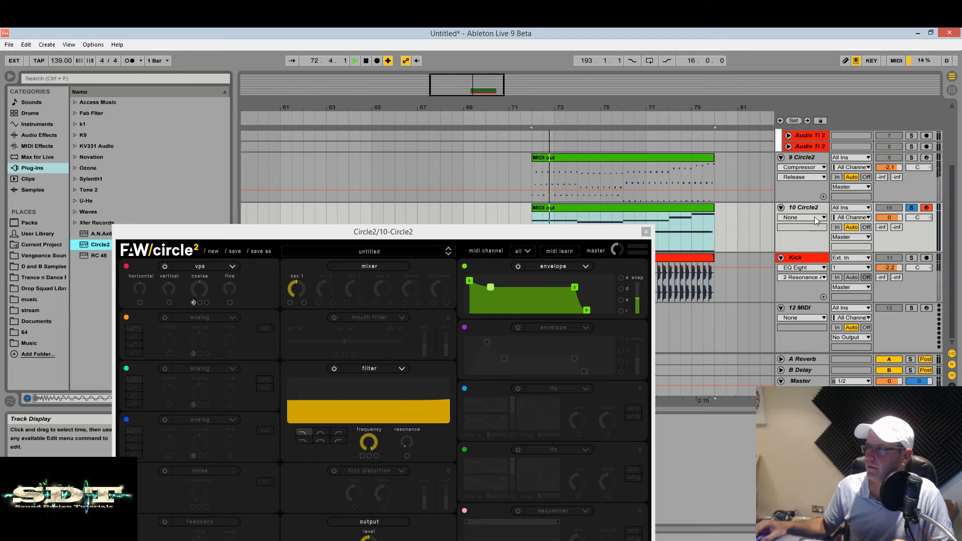
click(909, 207)
key(space)
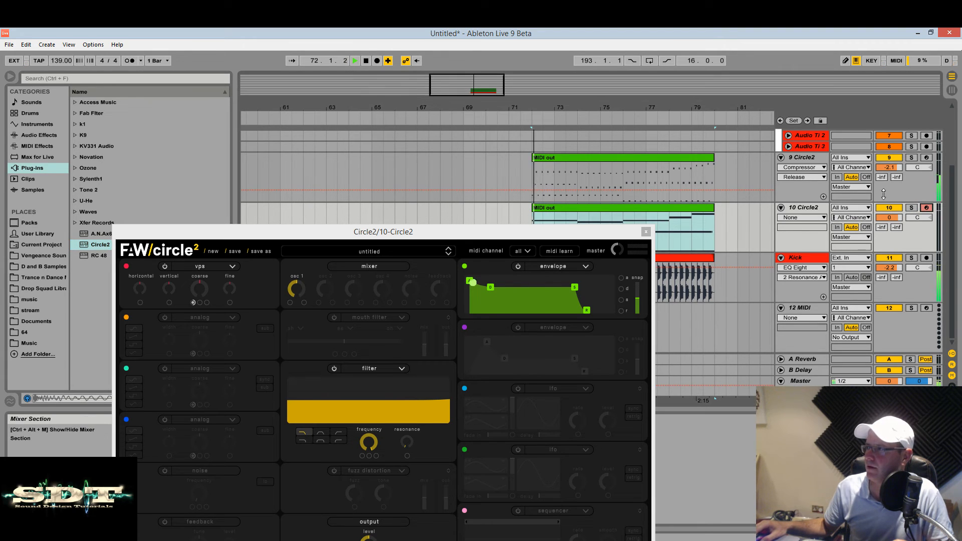
Delete the held-chord Circle2 track located between the original Circle2 track and the Kick track.
click(807, 208)
drag(597, 231, 504, 104)
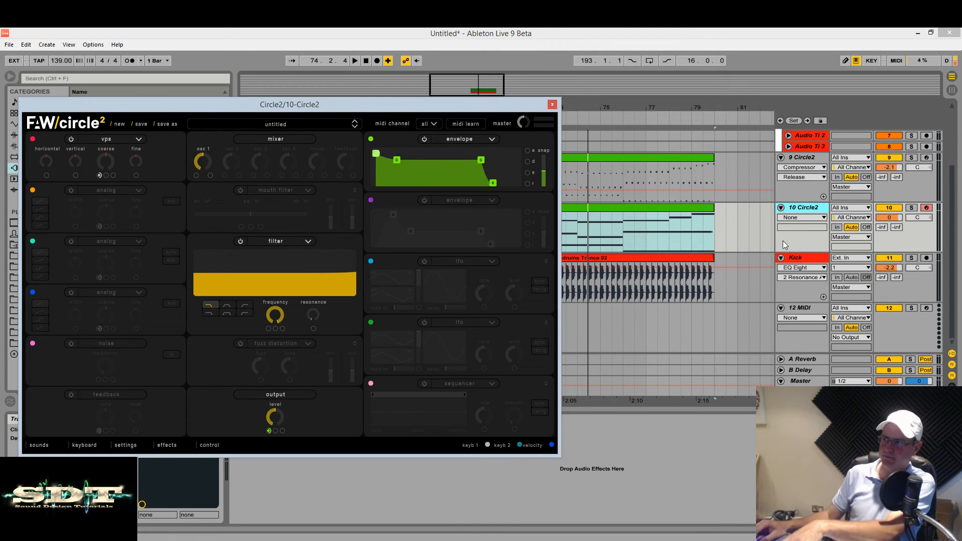
key(Delete)
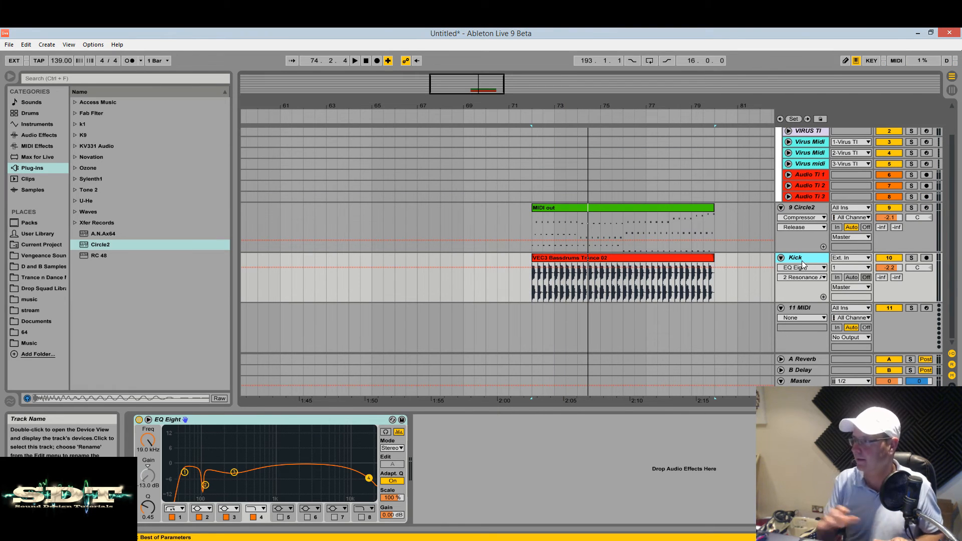
Load Circle2 onto the empty MIDI track below Kick and start a new blank patch in it.
key(Down)
drag(109, 247, 394, 284)
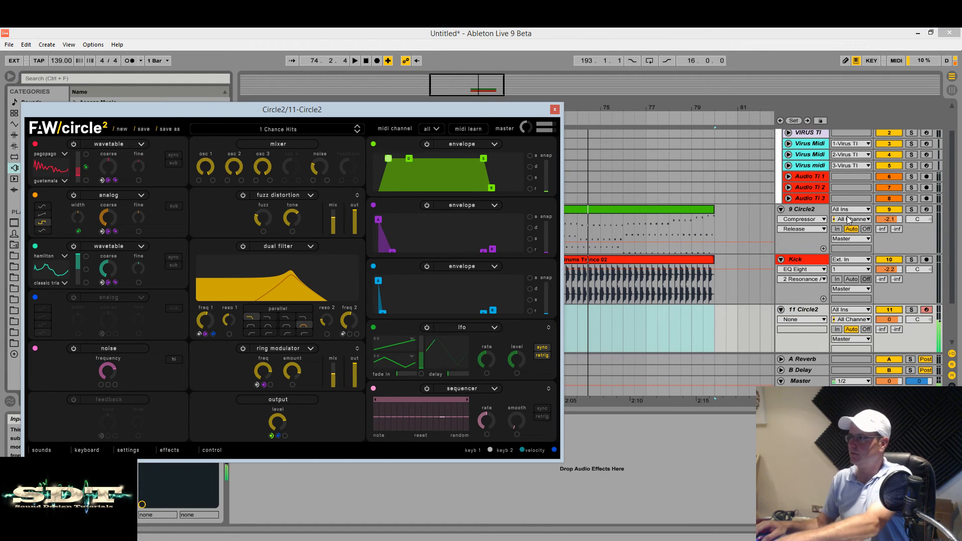
click(120, 129)
mouse_move(470, 119)
mouse_down()
mouse_move(424, 91)
mouse_move(461, 123)
mouse_up()
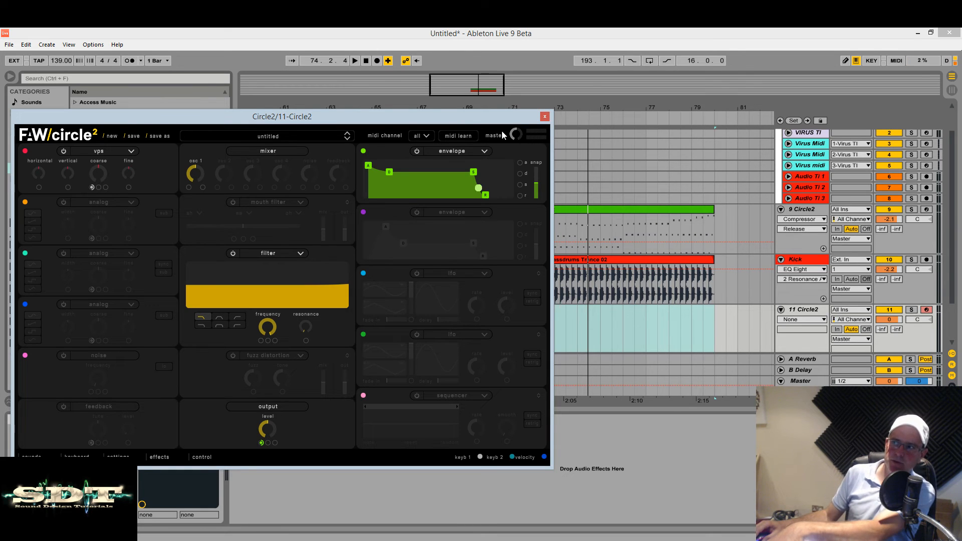
drag(518, 134, 518, 117)
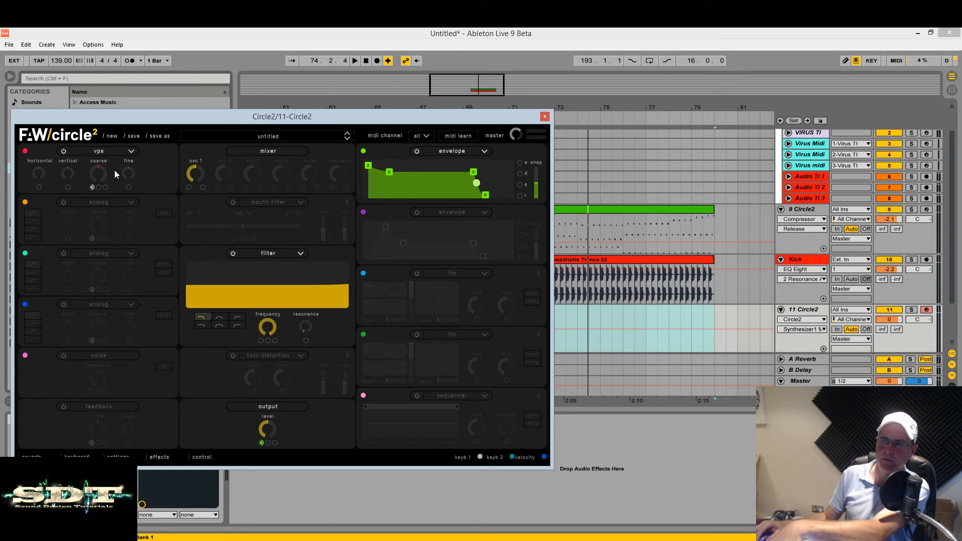
click(103, 175)
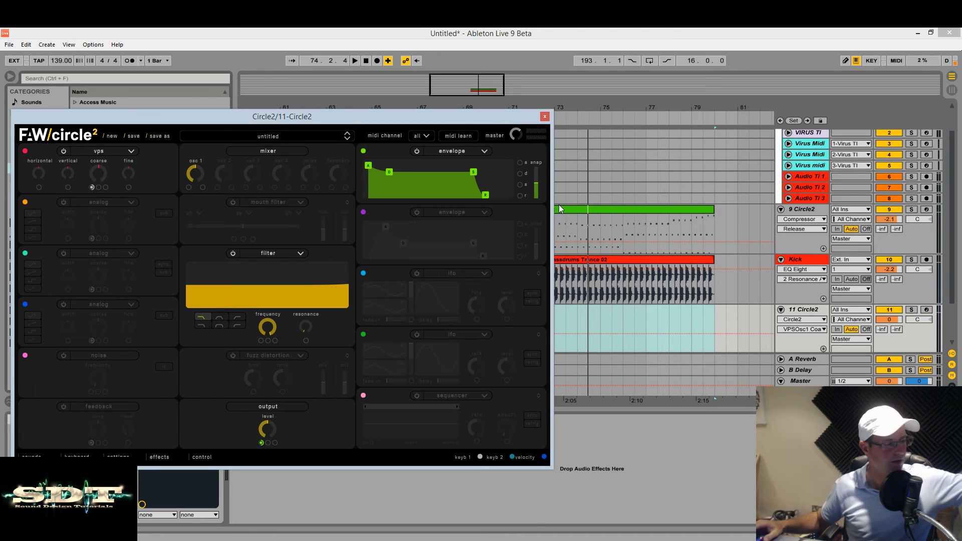
Arm the original Circle2 track, dismiss the Virus input-mode notice, and re-arm the new Circle2 track below Kick.
click(924, 210)
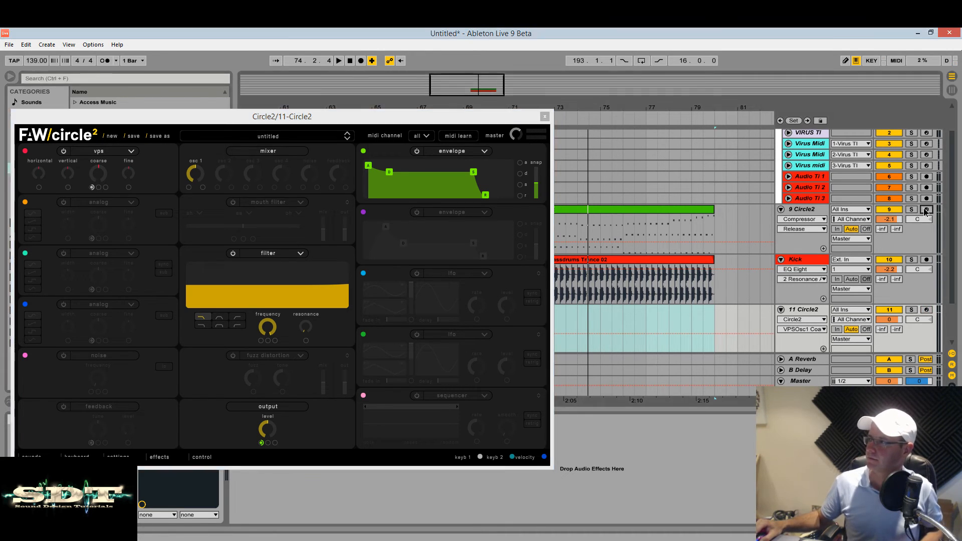
click(924, 210)
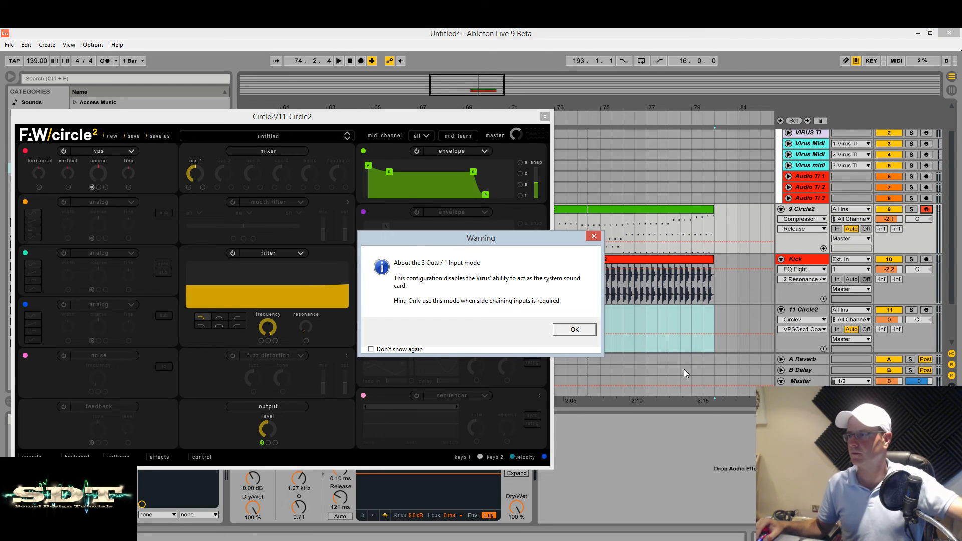
click(575, 329)
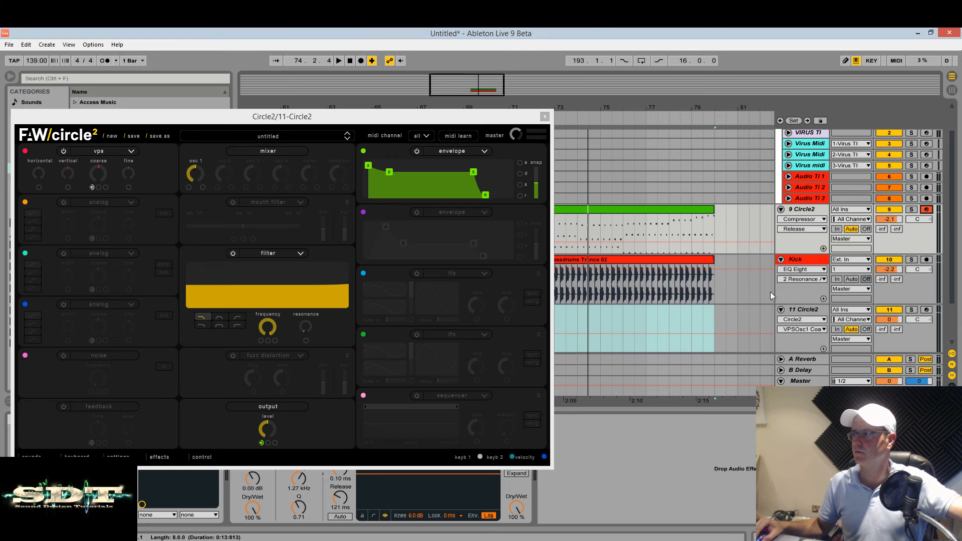
click(928, 309)
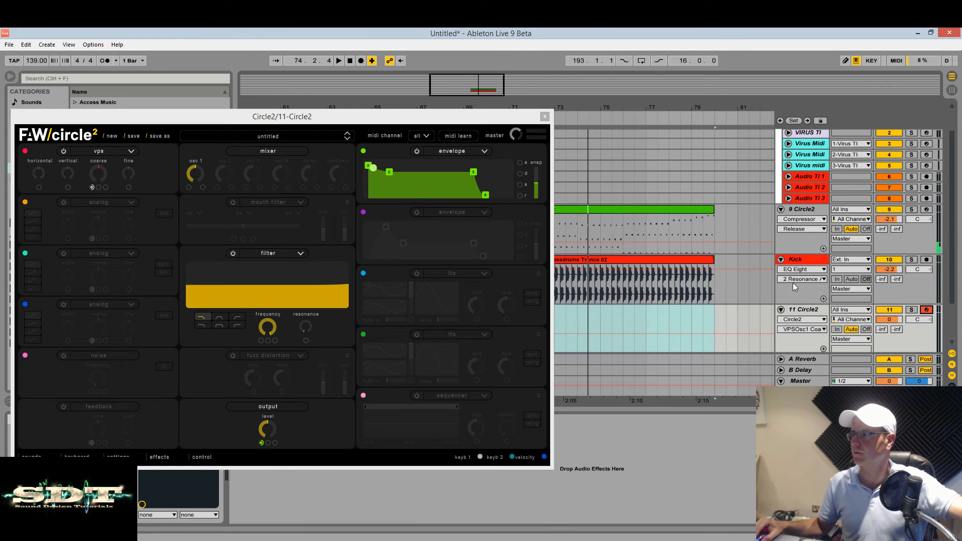
Change the new Circle2 patch's first oscillator to an analog oscillator.
drag(450, 113, 522, 124)
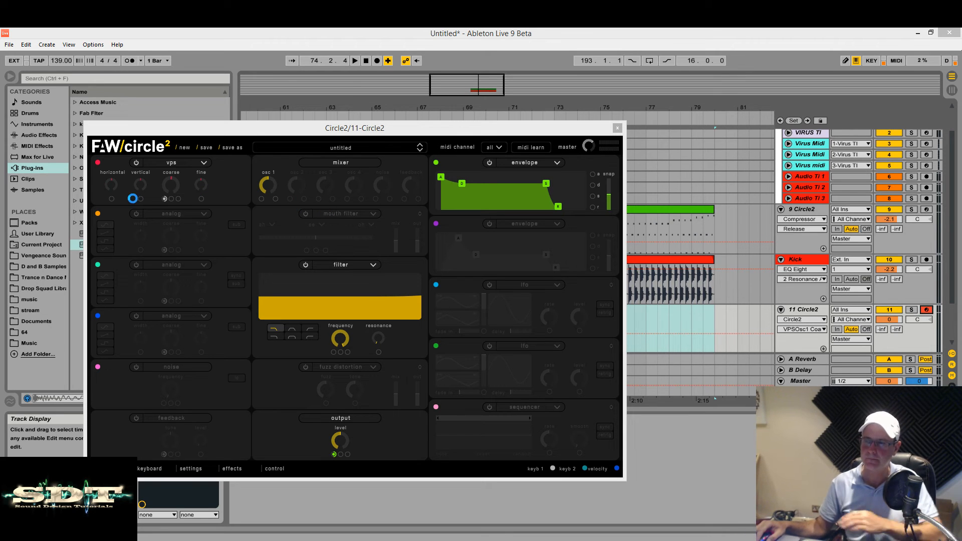
click(173, 163)
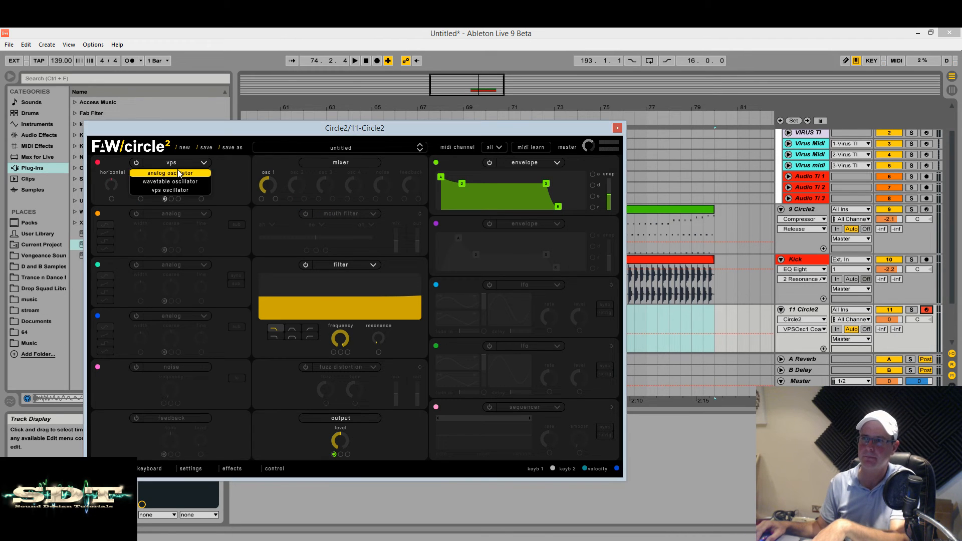
click(179, 173)
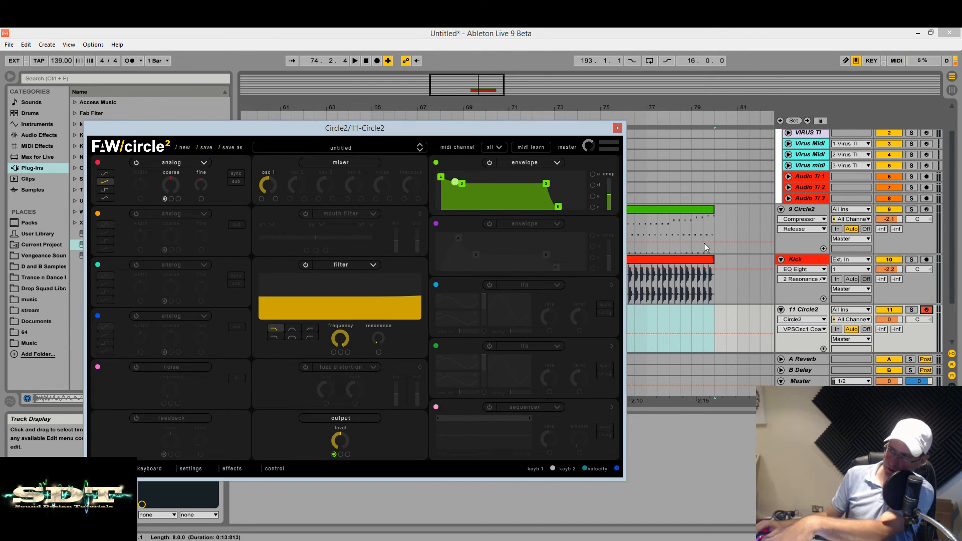
Switch record arming to the original Circle2 track for comparison and back to the new Circle2 track.
click(853, 280)
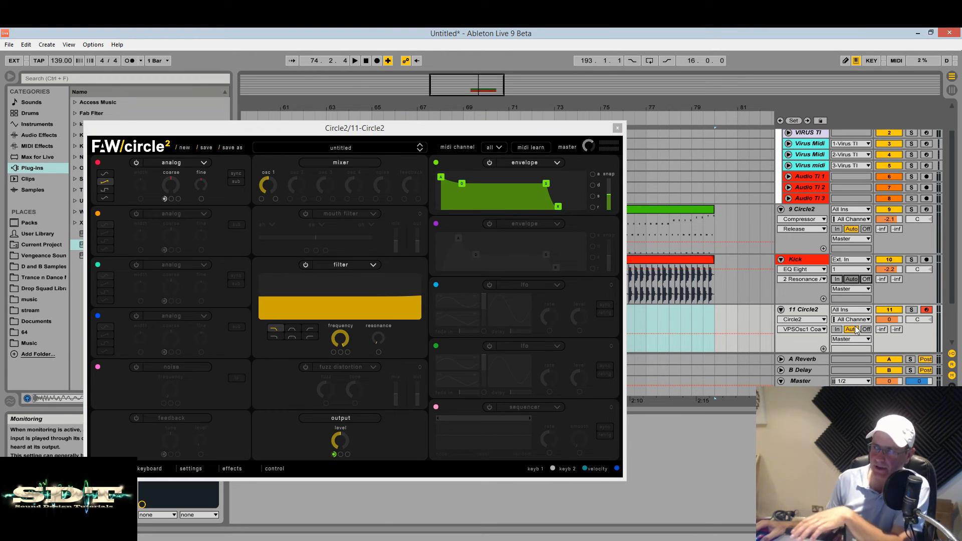
click(926, 209)
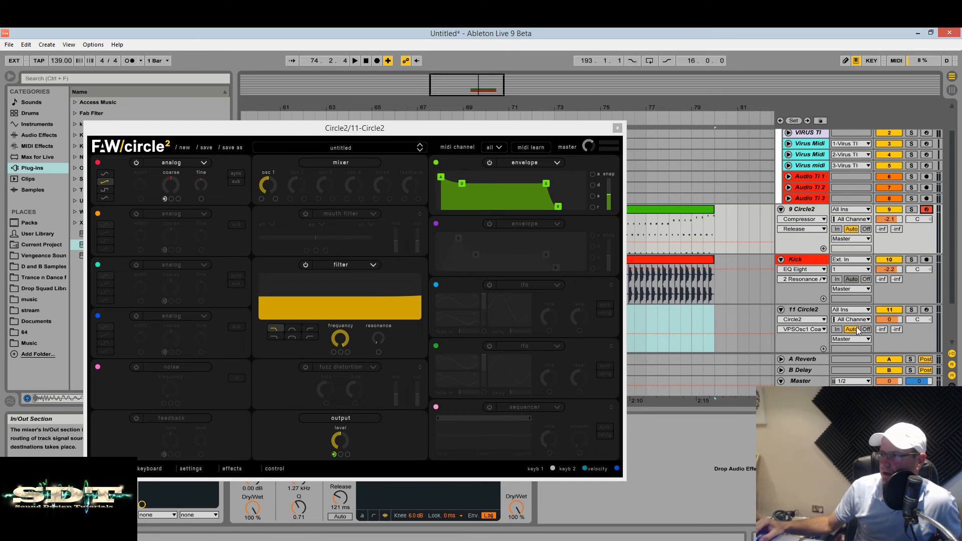
click(824, 315)
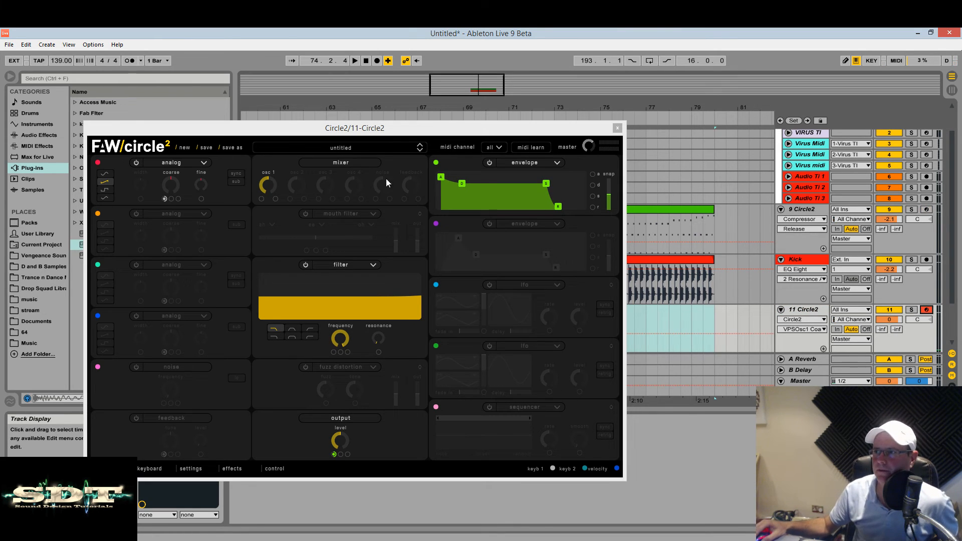
Load the 1993 preset into Circle2 for a listen and replace it with a new blank patch.
click(333, 148)
click(275, 331)
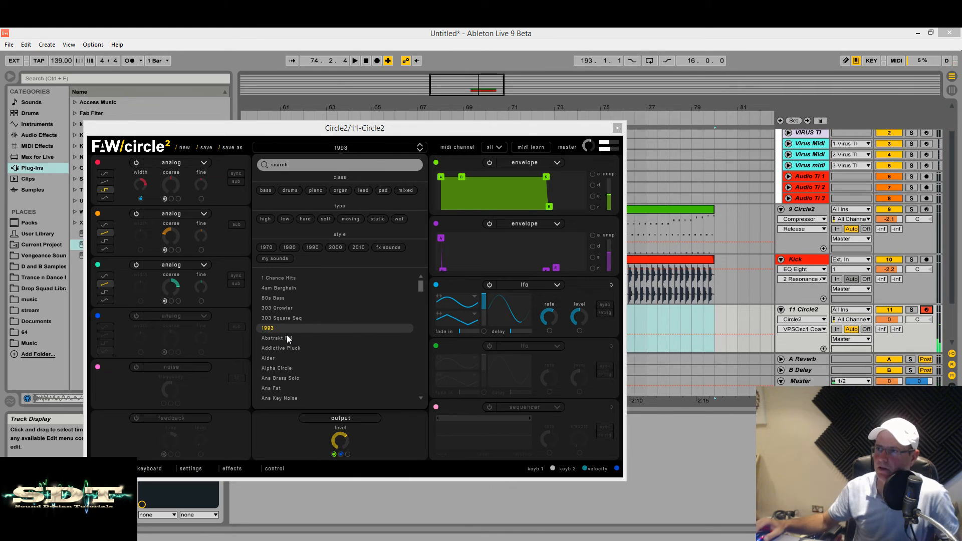
click(185, 148)
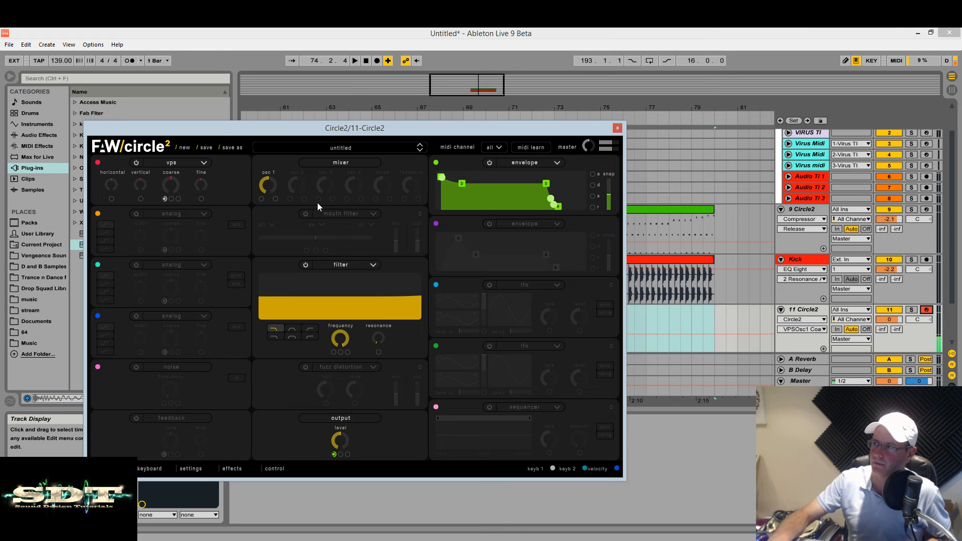
click(587, 146)
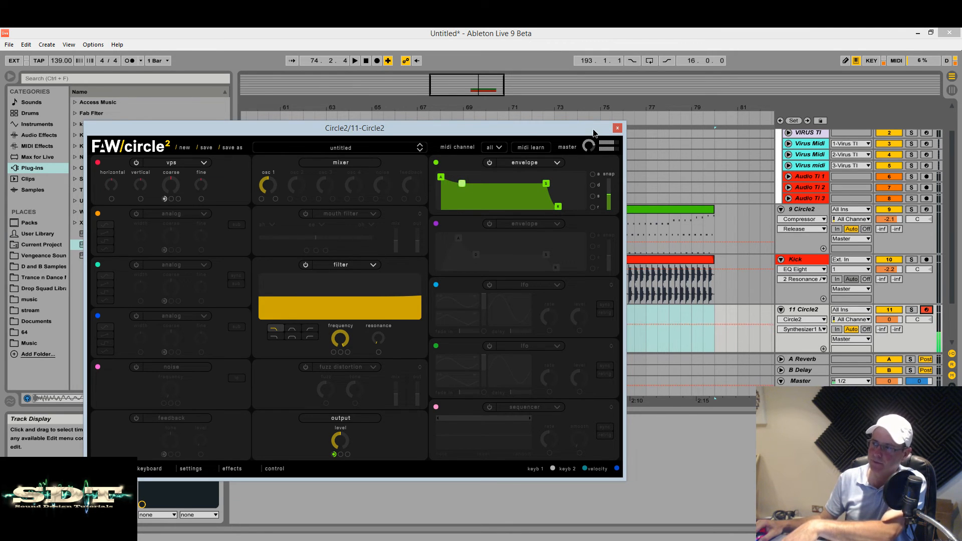
Copy the MIDI out clip from the 9 Circle2 track to the same position on the 11 Circle2 track.
drag(593, 131, 713, 353)
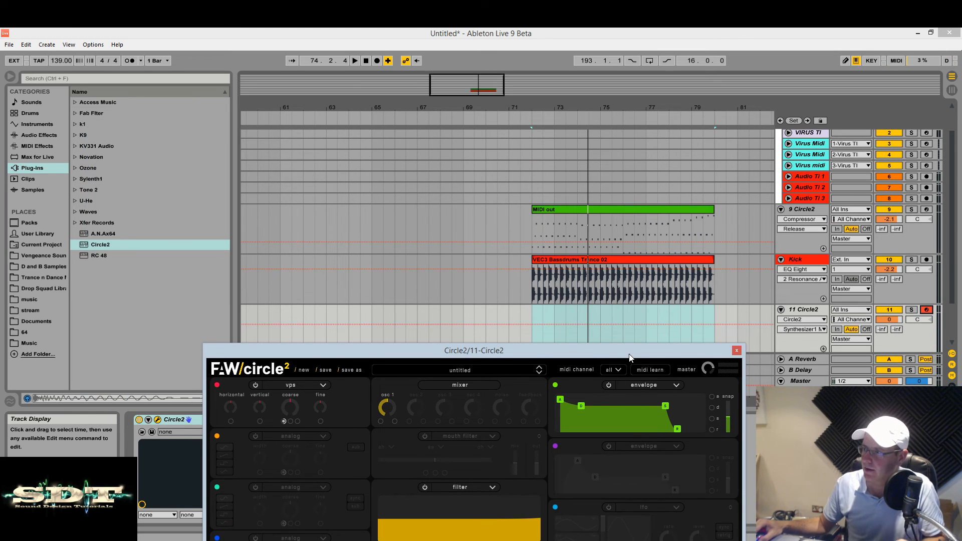
drag(629, 354, 690, 379)
drag(649, 210, 647, 307)
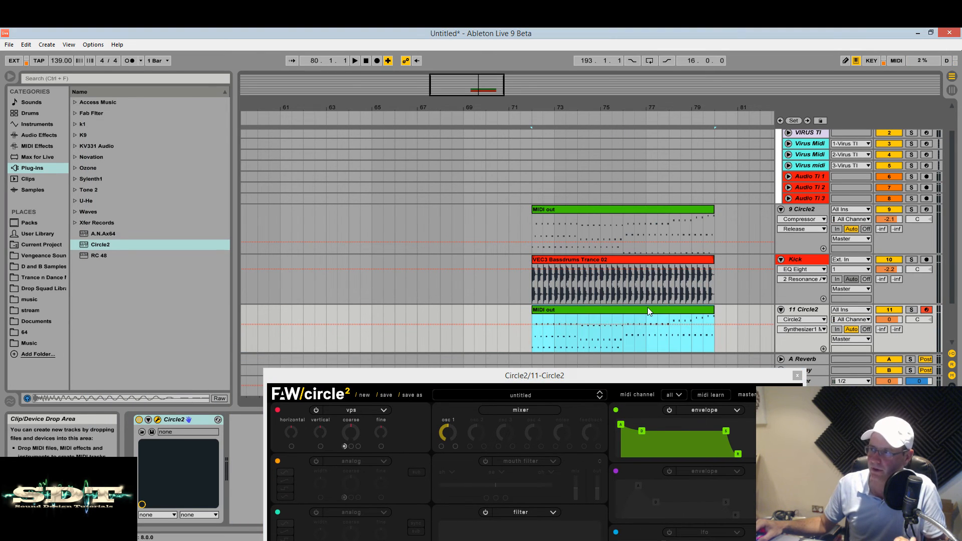
Move the Circle2 window aside and open the copied clip's notes in an enlarged note editor.
drag(620, 380, 22, 30)
double_click(608, 310)
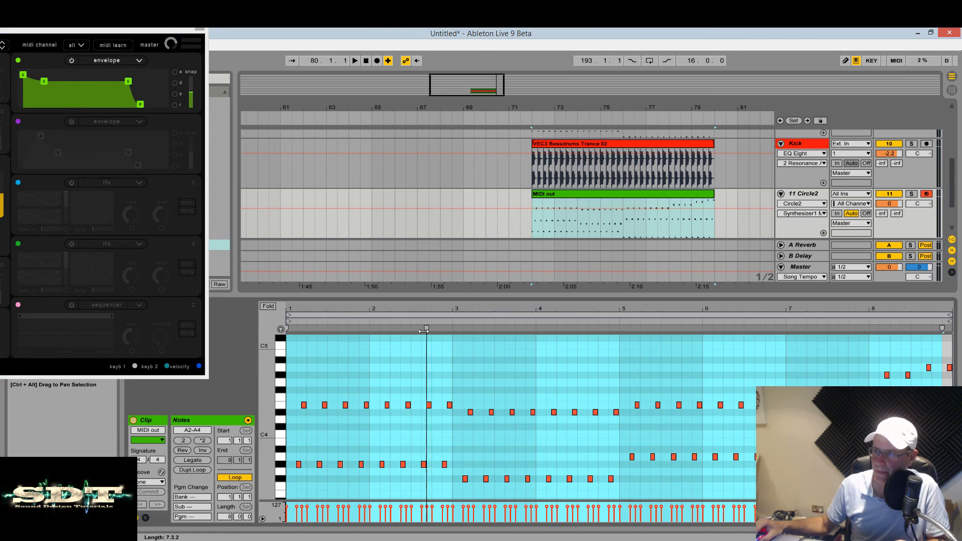
drag(418, 296, 405, 120)
scroll(391, 318, up, 1)
Align the first E4 and G#3 notes with the clip start and sustain the opening C#3, G#3 and E4 chord through bars 1 and 2.
click(303, 245)
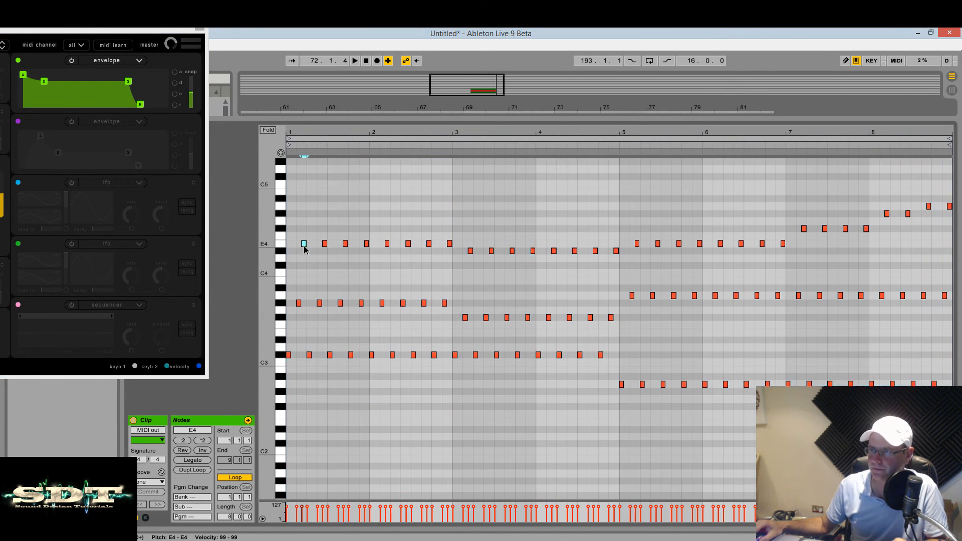
key(Left)
key(Left)
click(298, 303)
key(Left)
key(Left)
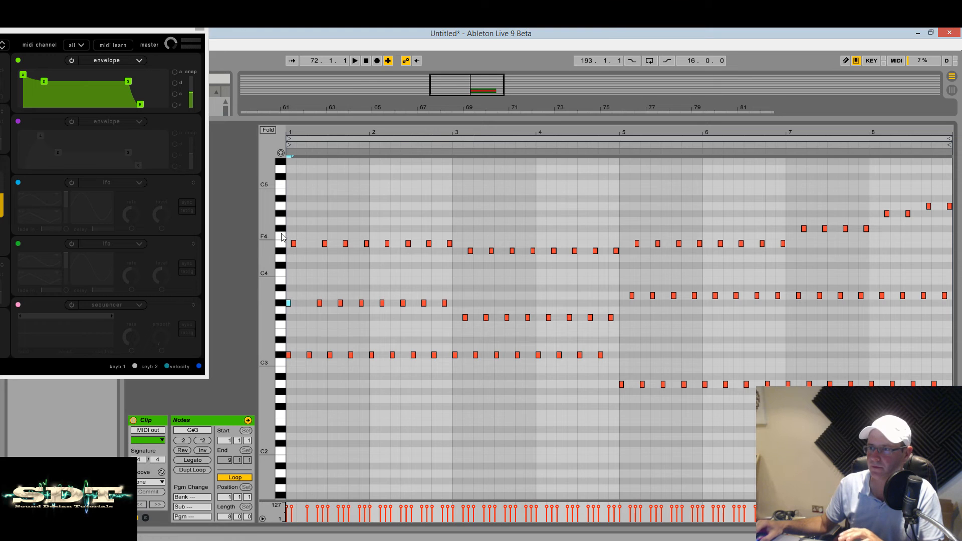
click(294, 243)
key(Left)
drag(291, 232, 458, 323)
Align the first F#3 and D#4 notes with bar 3 and sustain the C#3, F#3 and D#4 chord through bars 3 and 4.
click(464, 318)
key(Left)
key(Left)
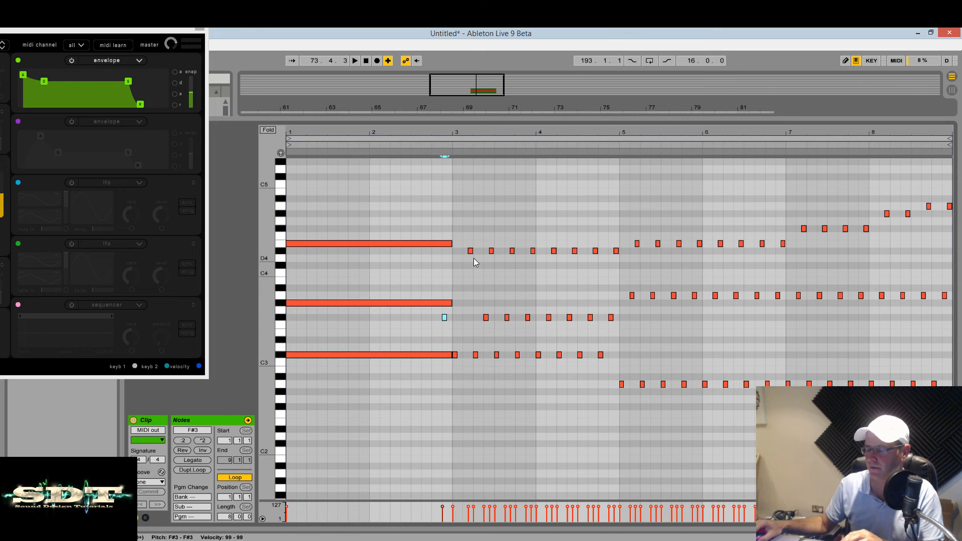
key(Right)
click(470, 252)
key(Left)
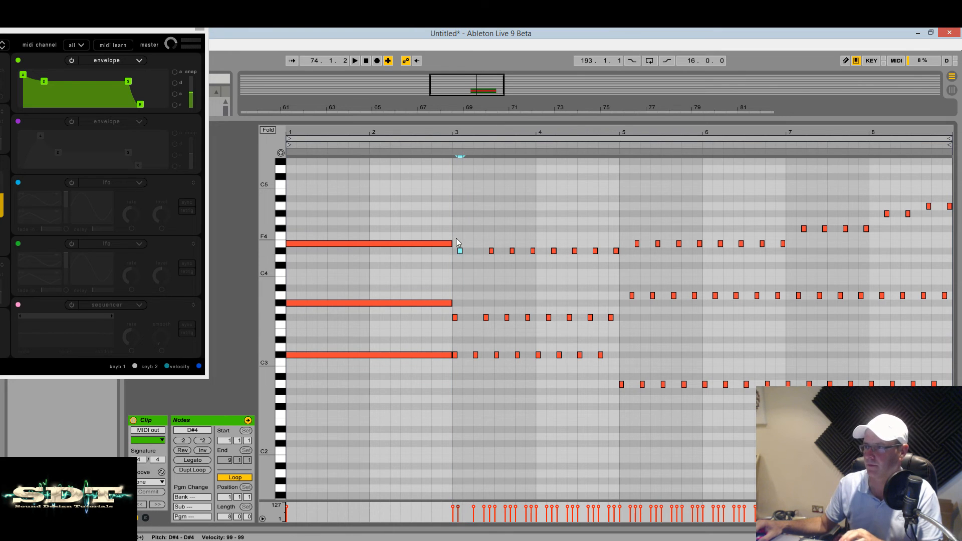
key(Left)
drag(457, 238, 451, 365)
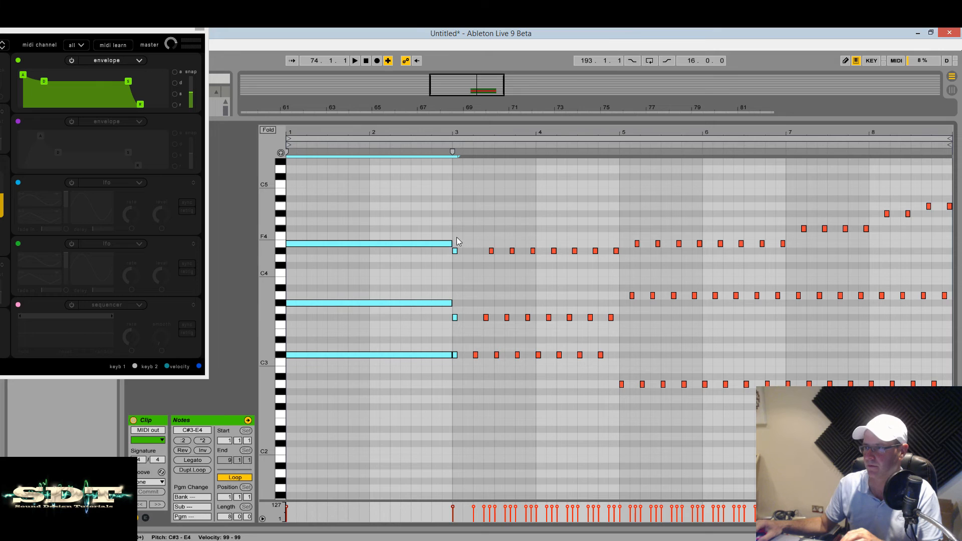
drag(456, 238, 619, 354)
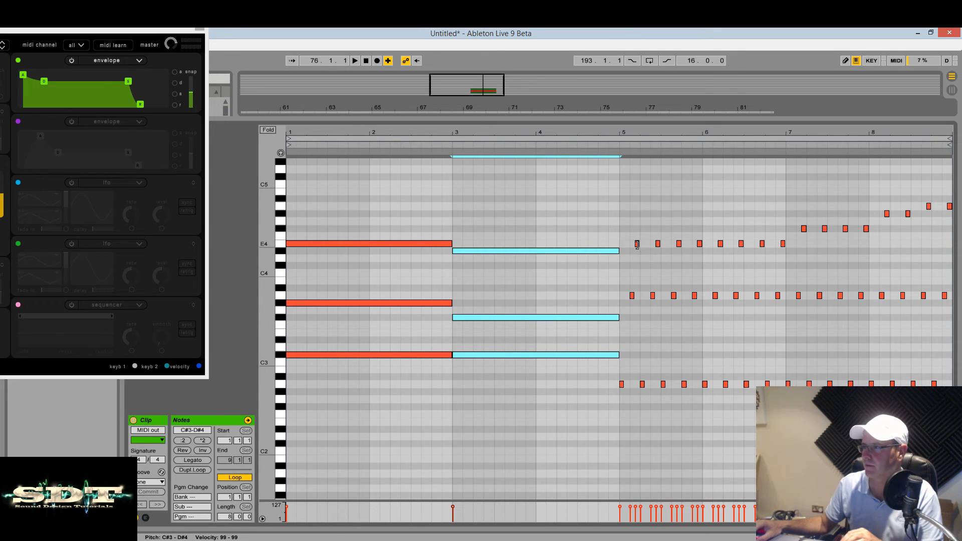
Align the next E4 and A3 notes with bar 5 and sustain the A2, A3 and E4 chord through bars 5 and 6.
click(636, 244)
key(Left)
key(Left)
key(Left)
click(632, 296)
key(Left)
key(Left)
key(Left)
key(Left)
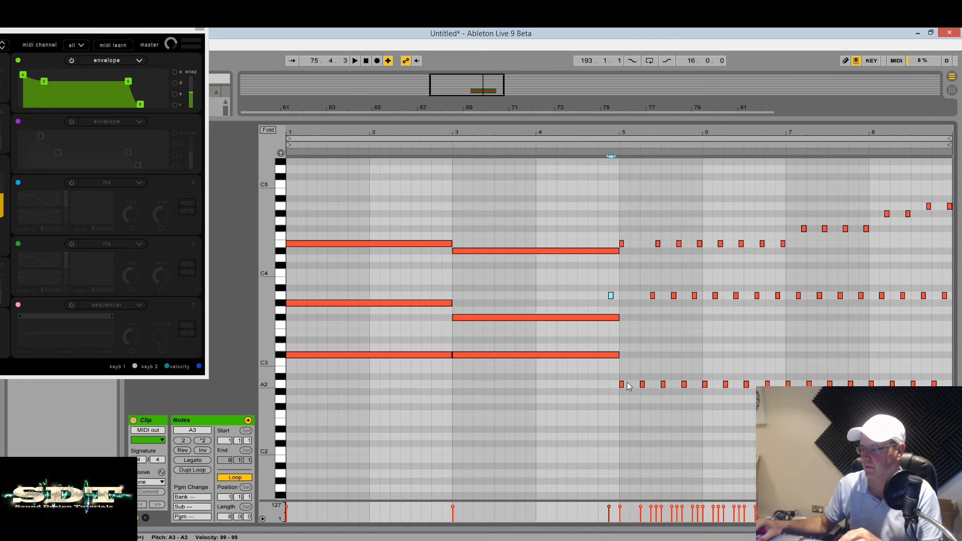
key(Right)
key(Right)
click(621, 244)
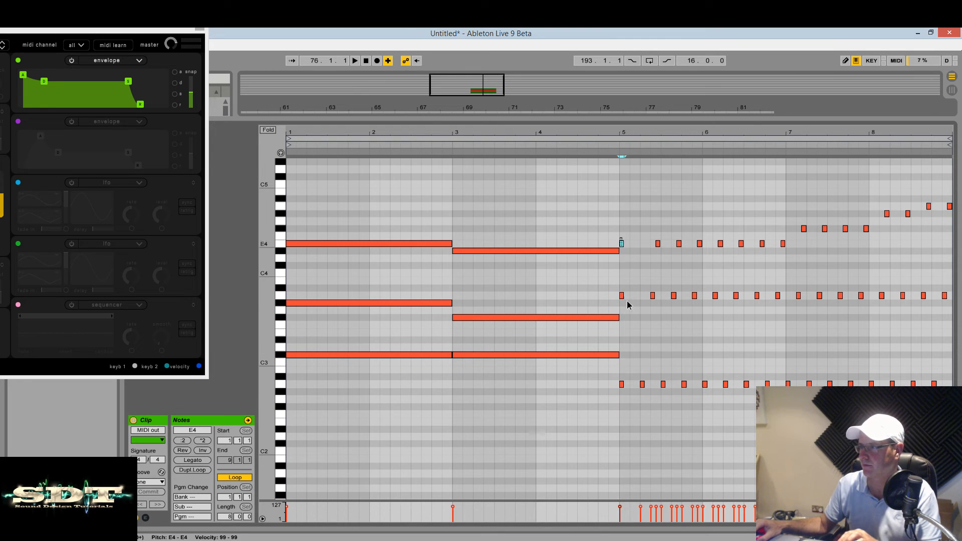
shift+click(621, 296)
shift+click(621, 385)
drag(622, 385, 786, 384)
drag(875, 131, 875, 132)
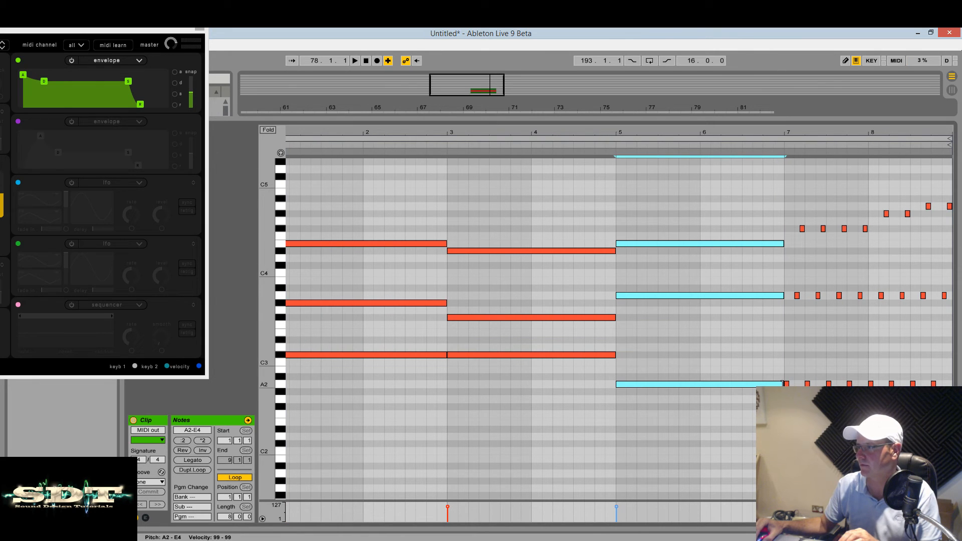
Extend the A2 and A3 notes to the end of bar 8 and replace the short upper notes with one-bar F#4 and G#4 notes.
click(782, 384)
drag(783, 385, 930, 385)
click(782, 295)
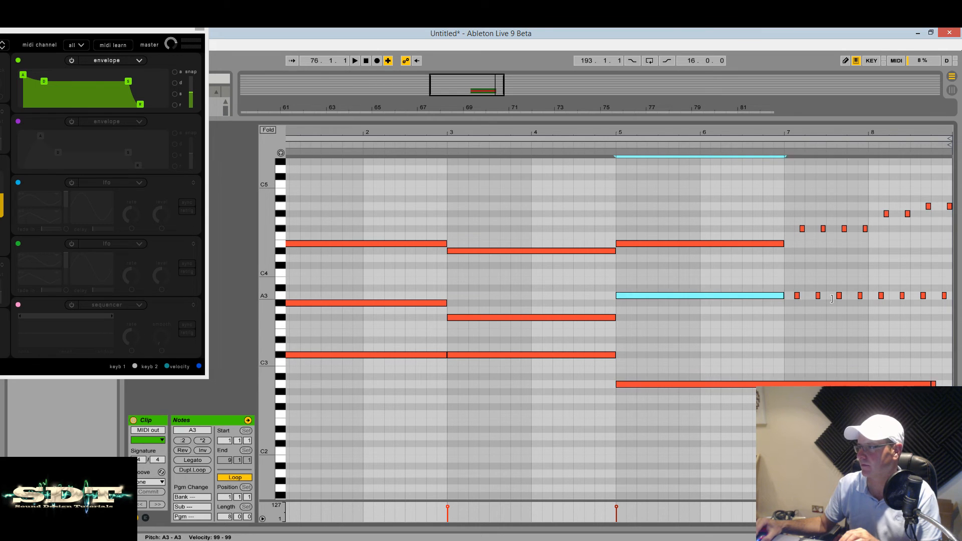
drag(832, 299, 950, 297)
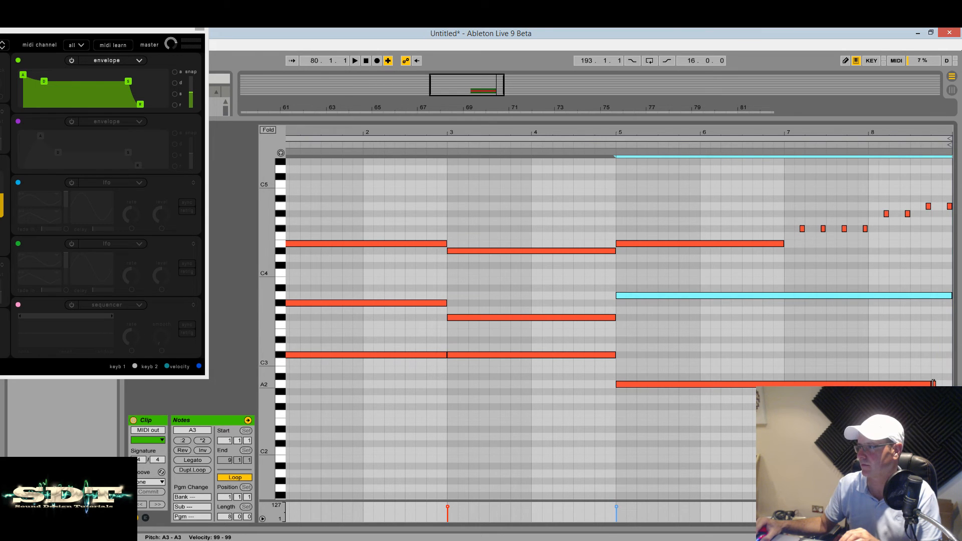
drag(930, 384, 950, 384)
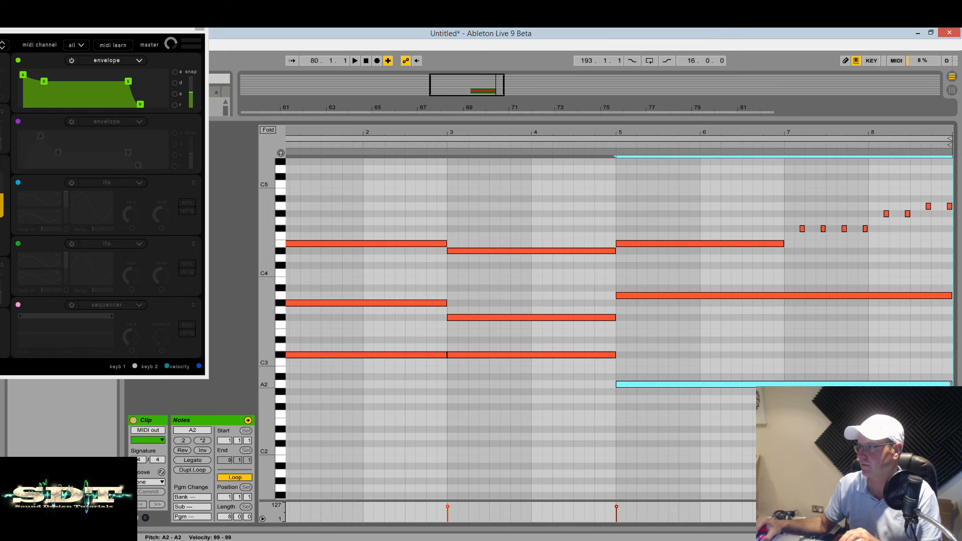
mouse_move(802, 229)
mouse_down()
mouse_move(792, 228)
mouse_move(868, 229)
mouse_move(871, 216)
mouse_move(952, 215)
mouse_move(947, 208)
mouse_up()
key(Delete)
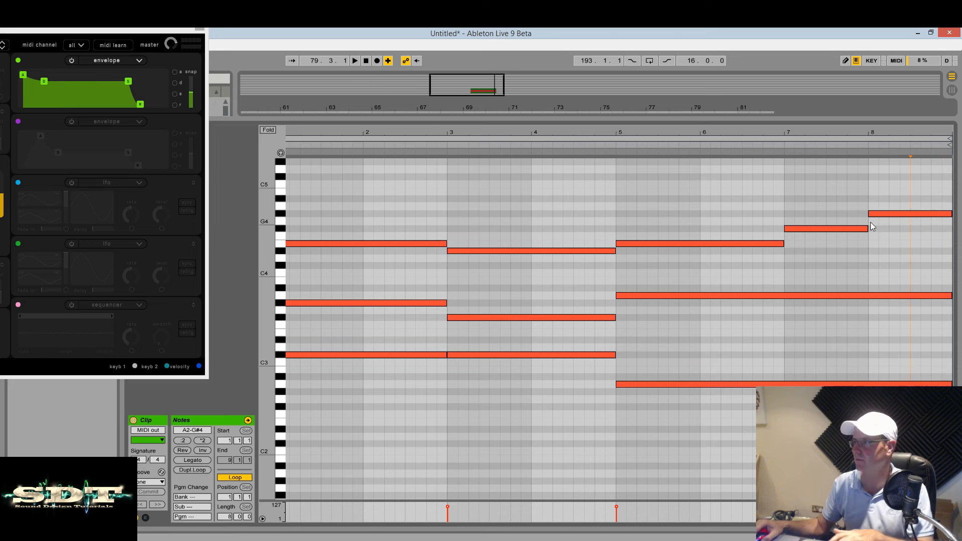
Play back the sustained chords with the Circle2 window brought back into full view, and stop playback.
key(space)
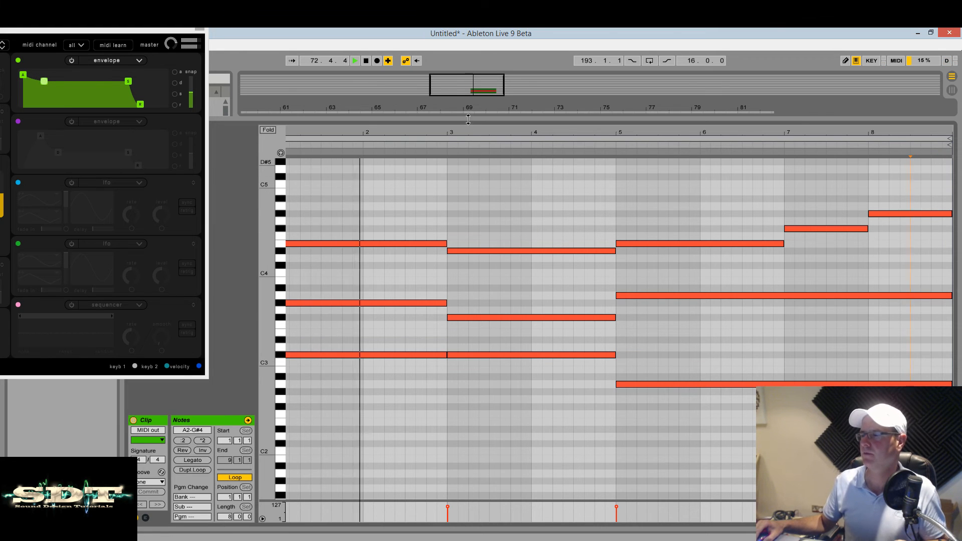
drag(467, 121, 464, 90)
drag(124, 31, 596, 147)
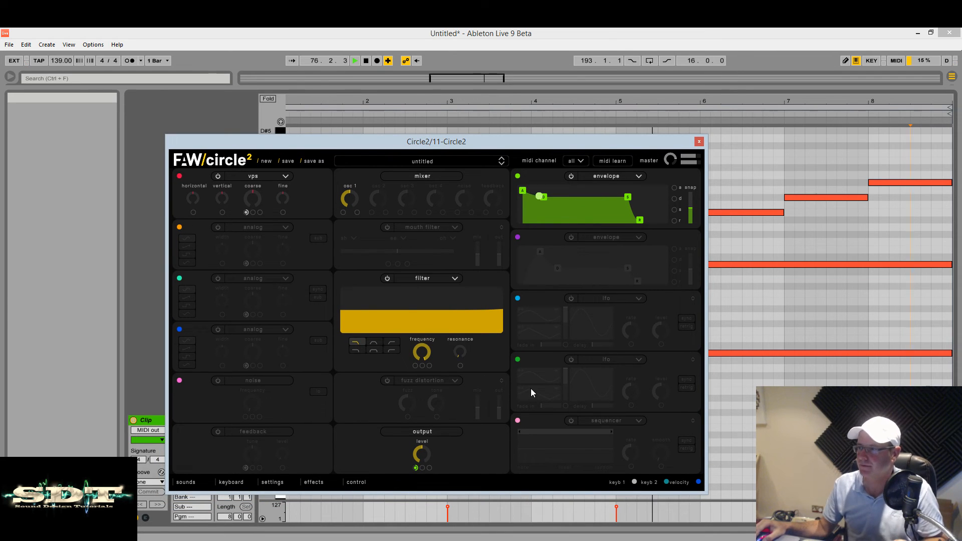
key(space)
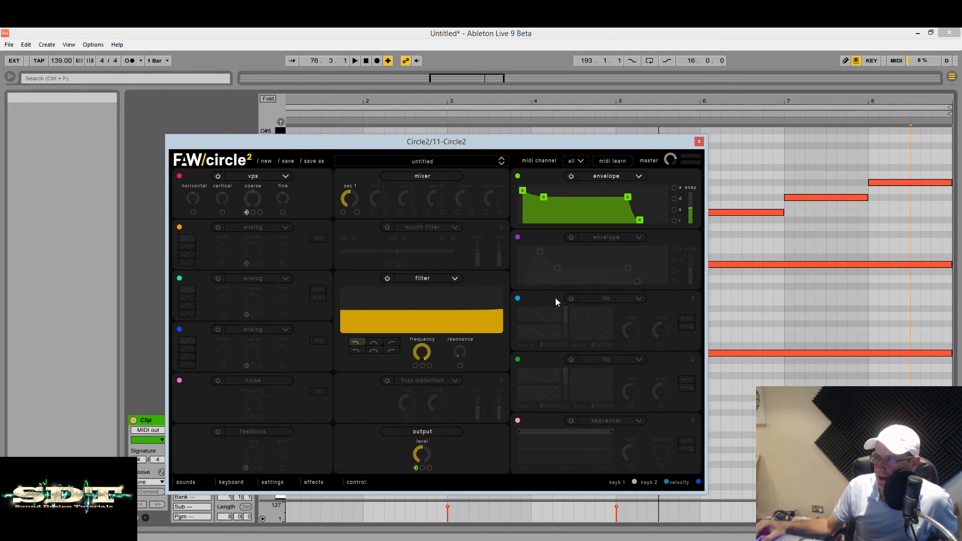
Switch on the first LFO in Circle2 and assign it to modulate the osc 1 level in the mixer.
click(604, 298)
click(604, 317)
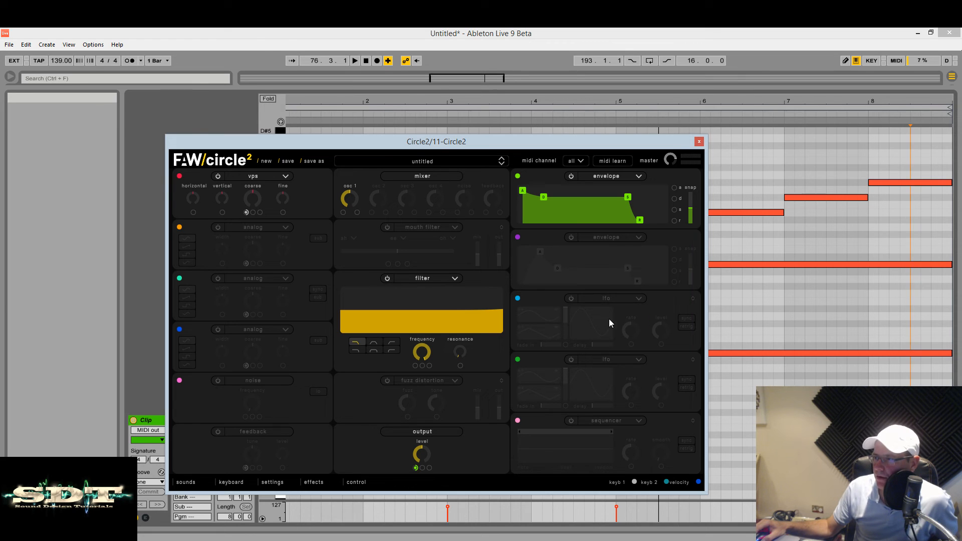
click(570, 298)
drag(517, 298, 345, 214)
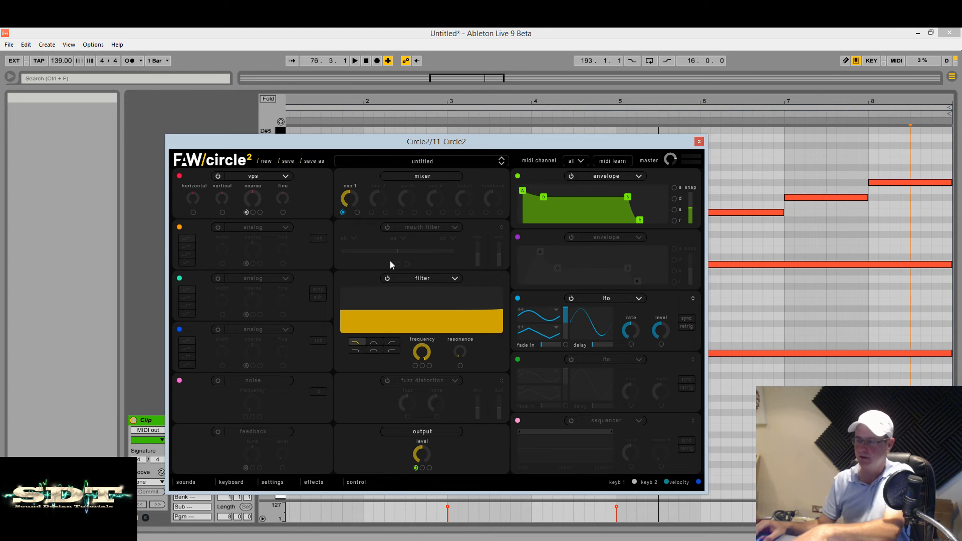
Change the LFO's second waveform to a rising saw and adjust its modulation amount on the osc 1 level.
click(556, 326)
click(655, 354)
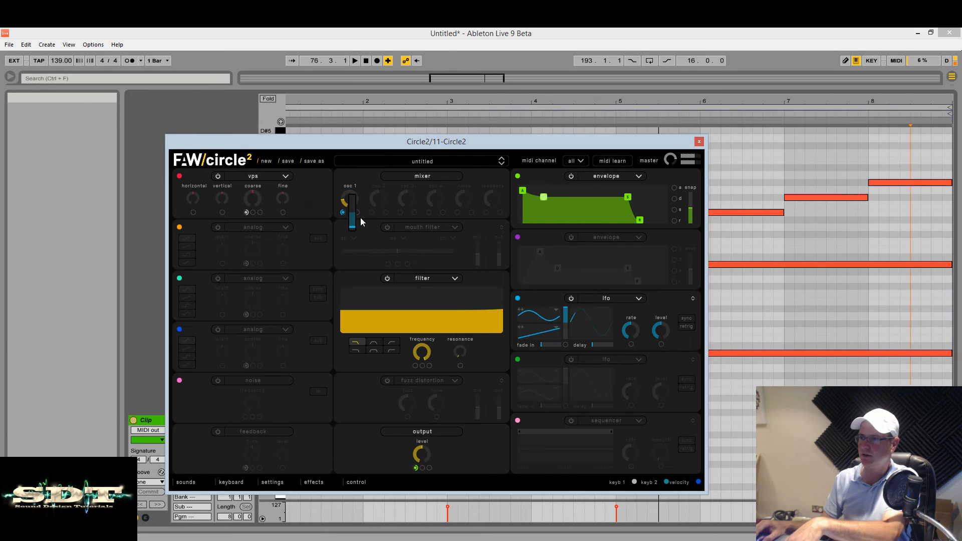
drag(353, 220, 346, 181)
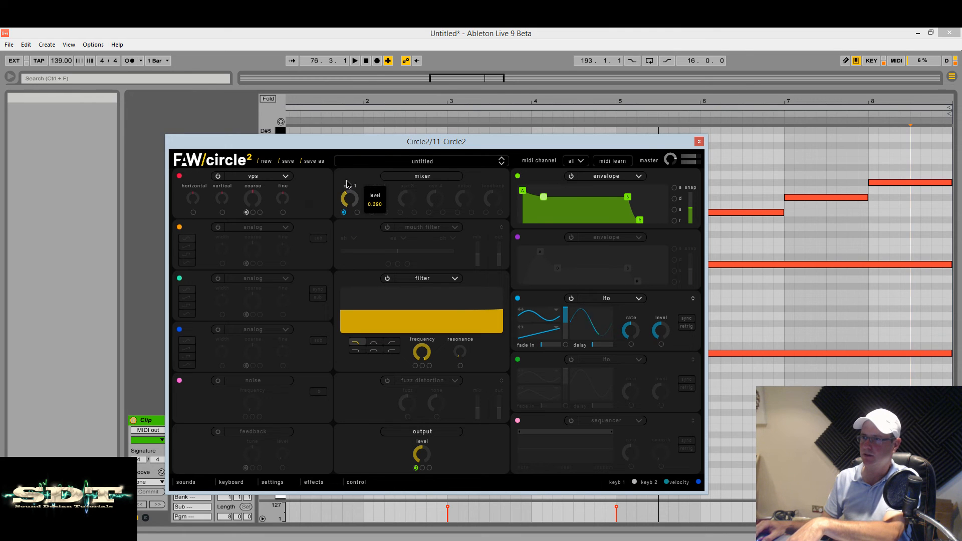
Sync the LFO to the tempo and adjust its rate.
click(687, 319)
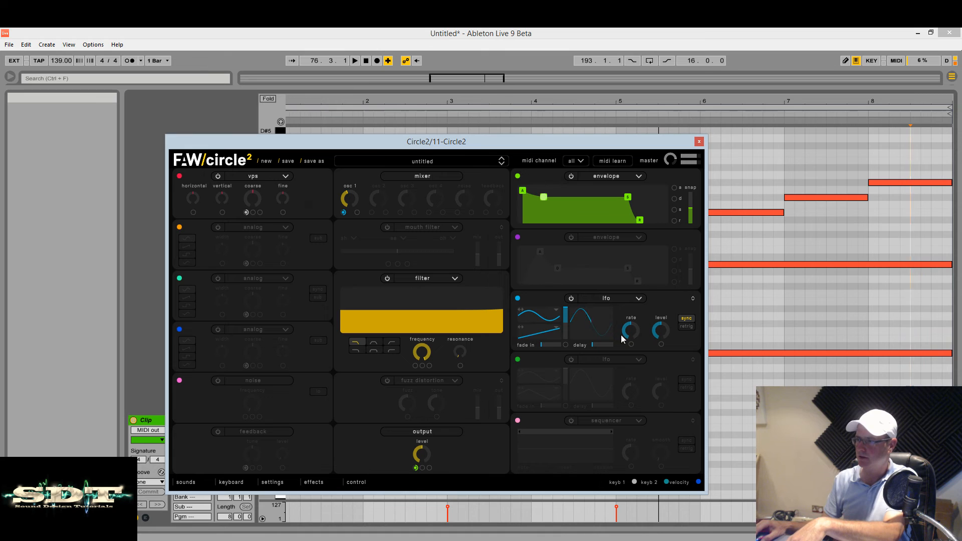
mouse_move(633, 320)
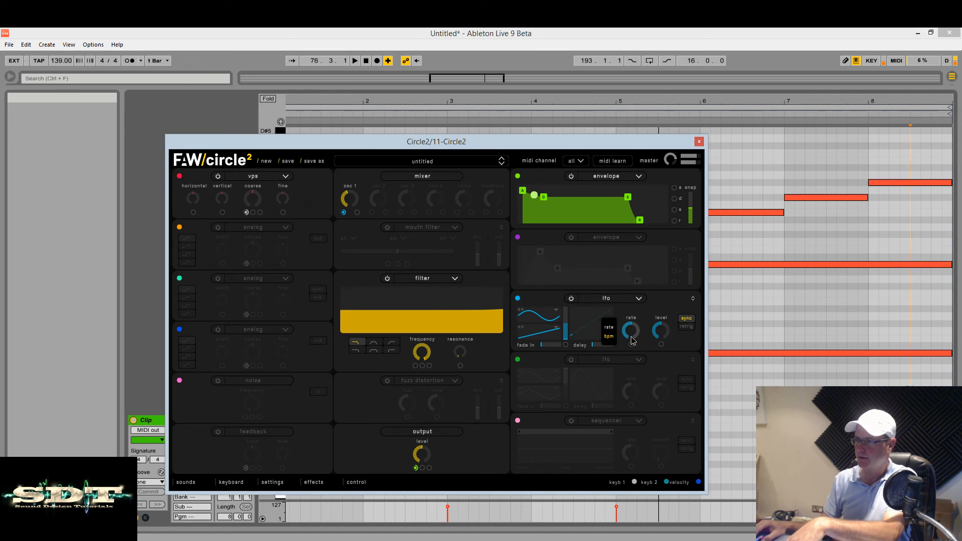
drag(630, 335, 630, 339)
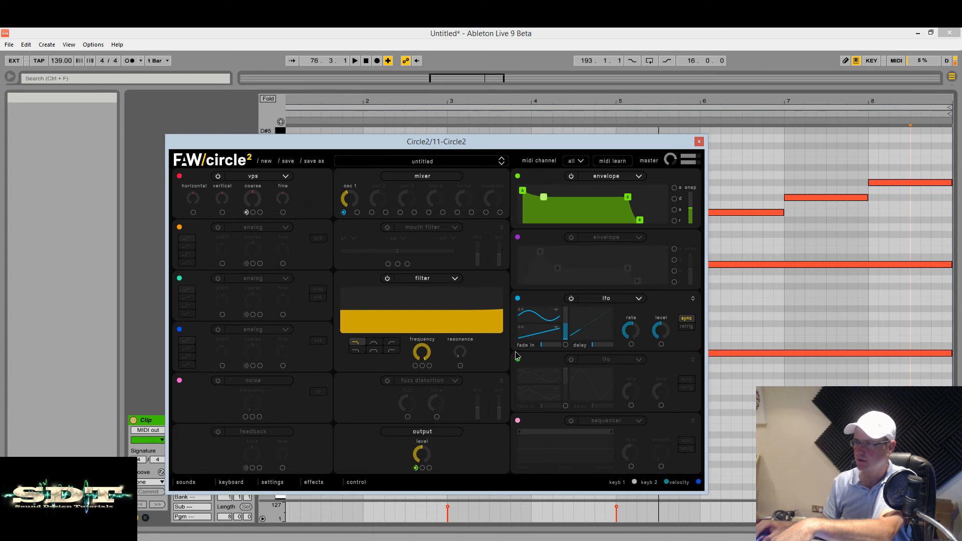
Assign the LFO to the output level, adjusting its modulation amount there and the LFO's own level.
mouse_move(424, 479)
mouse_down()
mouse_move(422, 468)
mouse_move(434, 485)
mouse_up()
mouse_move(423, 468)
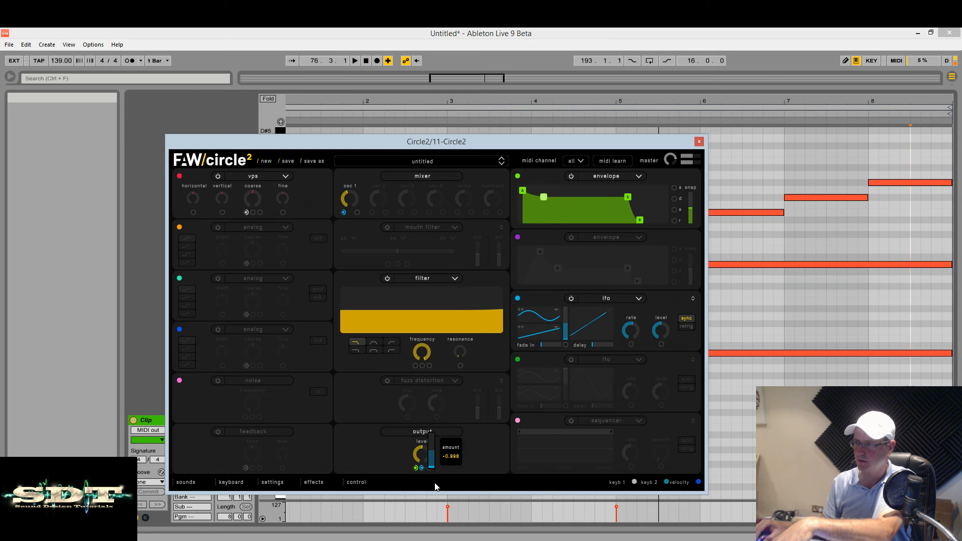
drag(427, 454, 427, 432)
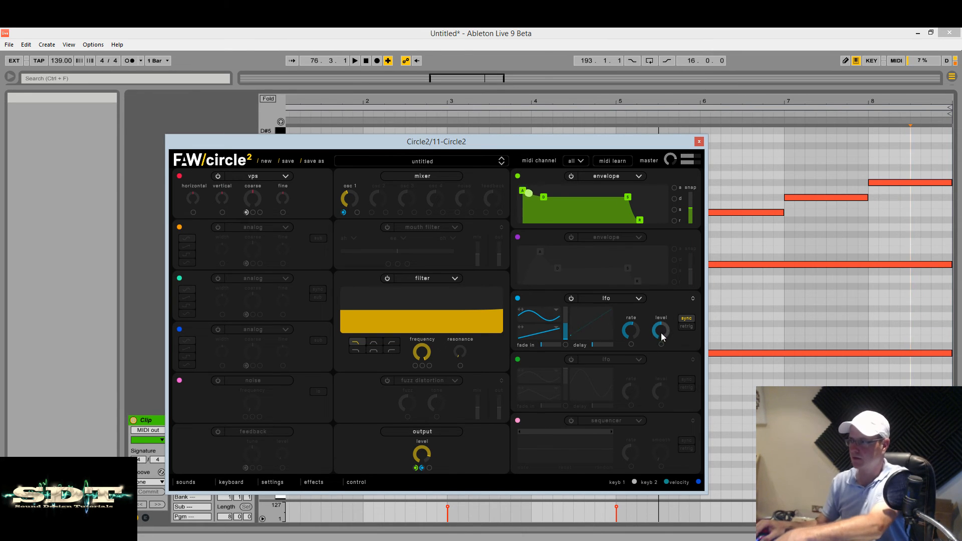
mouse_move(660, 331)
mouse_down()
mouse_move(671, 289)
mouse_move(676, 333)
mouse_up()
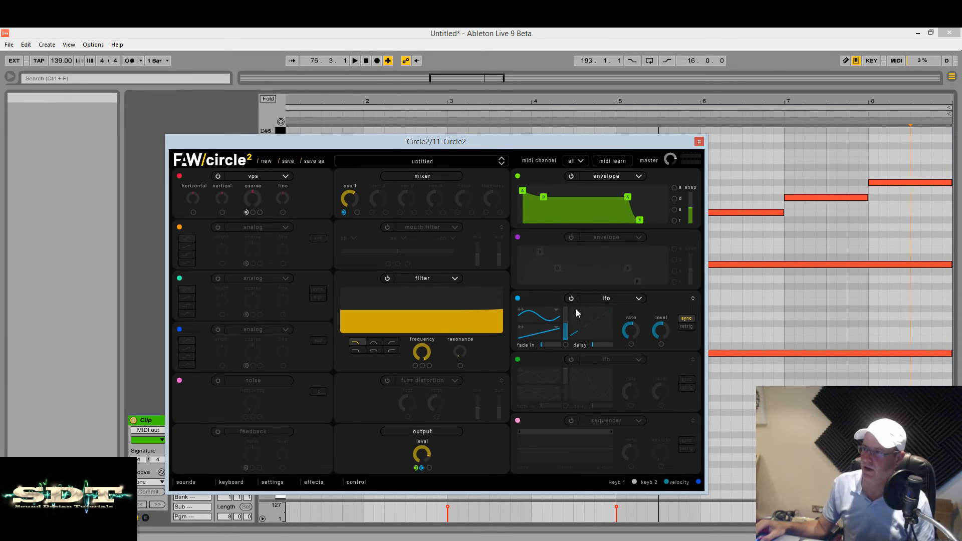
Replace the LFO with a sequencer, raise its first two steps to full, and enable tempo sync and retrigger.
click(621, 295)
click(608, 327)
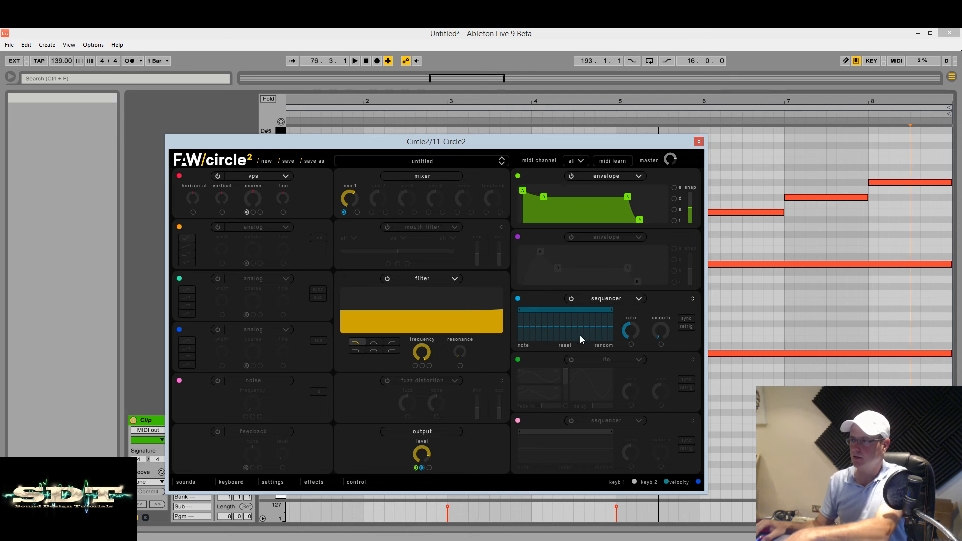
drag(521, 317, 527, 311)
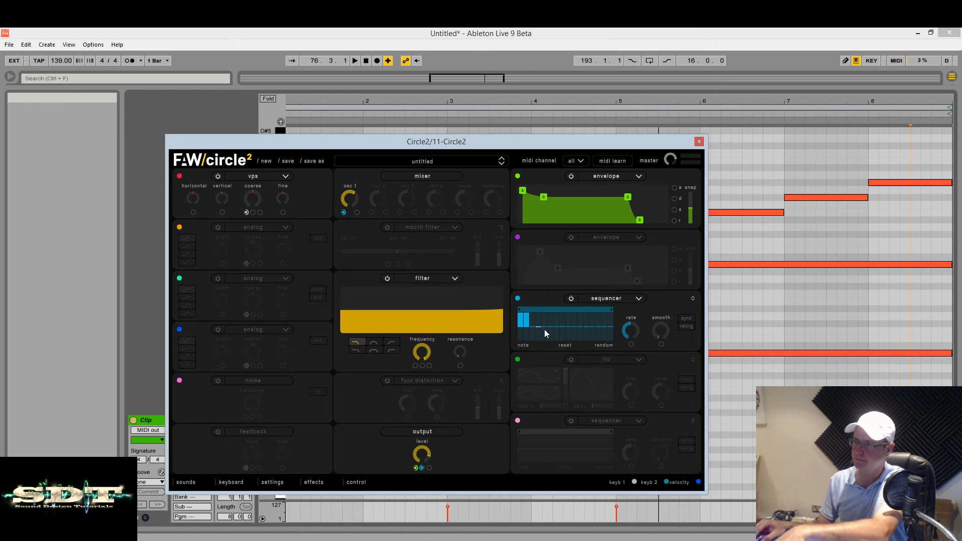
mouse_move(634, 335)
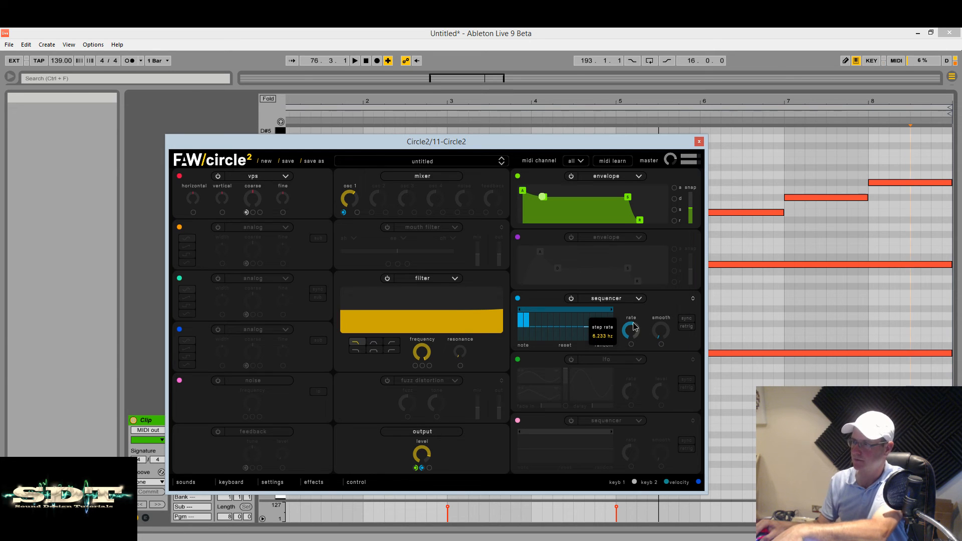
click(686, 326)
click(686, 318)
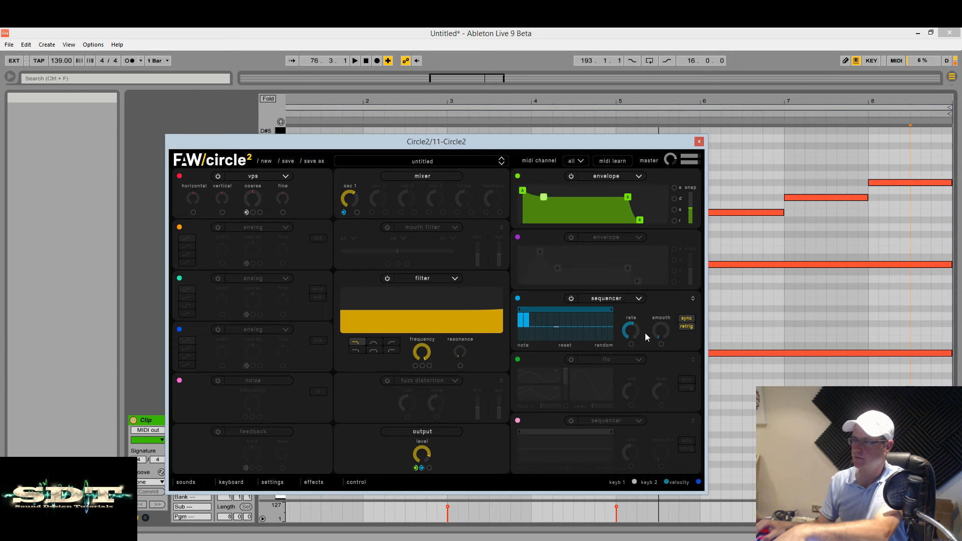
Test the first two sequencer steps at negative levels while adjusting the osc 1 level and its sequencer modulation amount.
drag(523, 323, 525, 331)
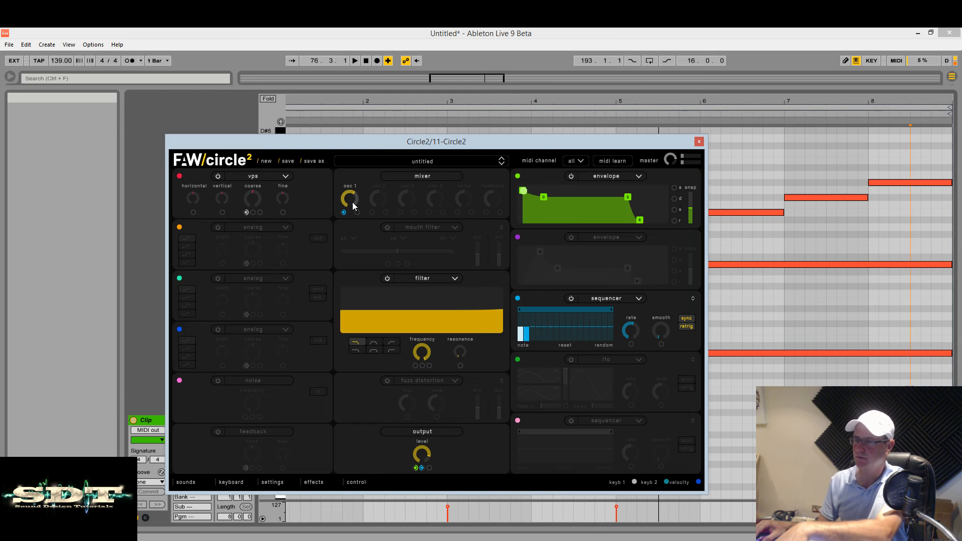
drag(352, 195, 351, 221)
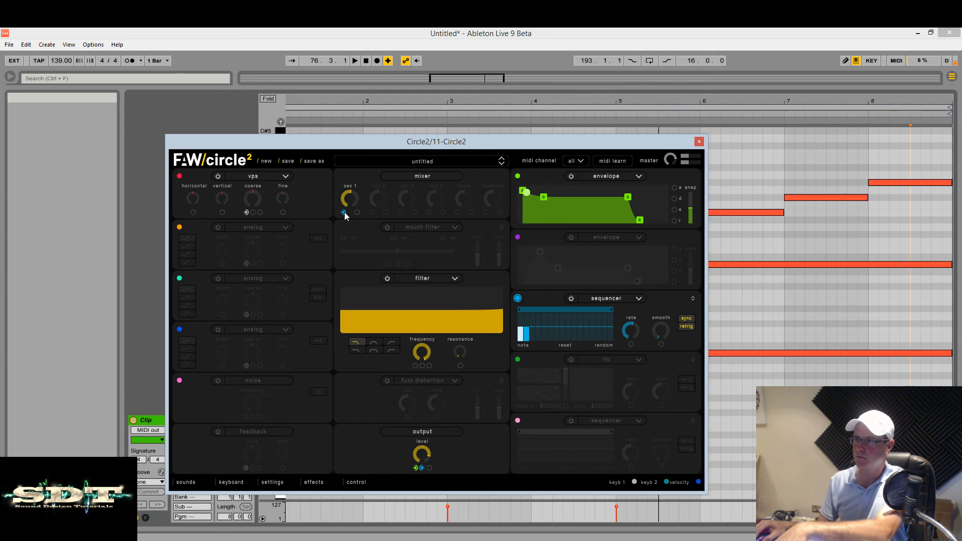
mouse_move(344, 213)
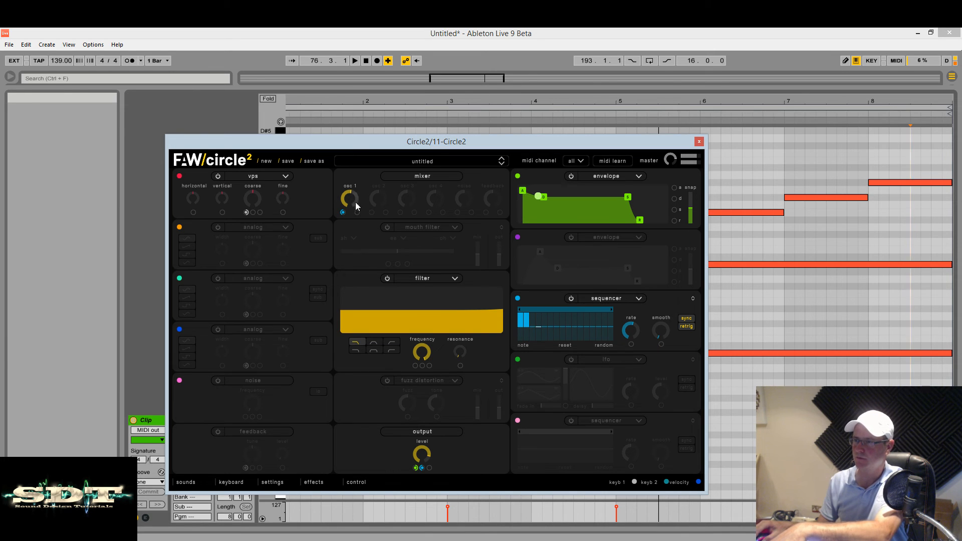
drag(347, 214, 354, 160)
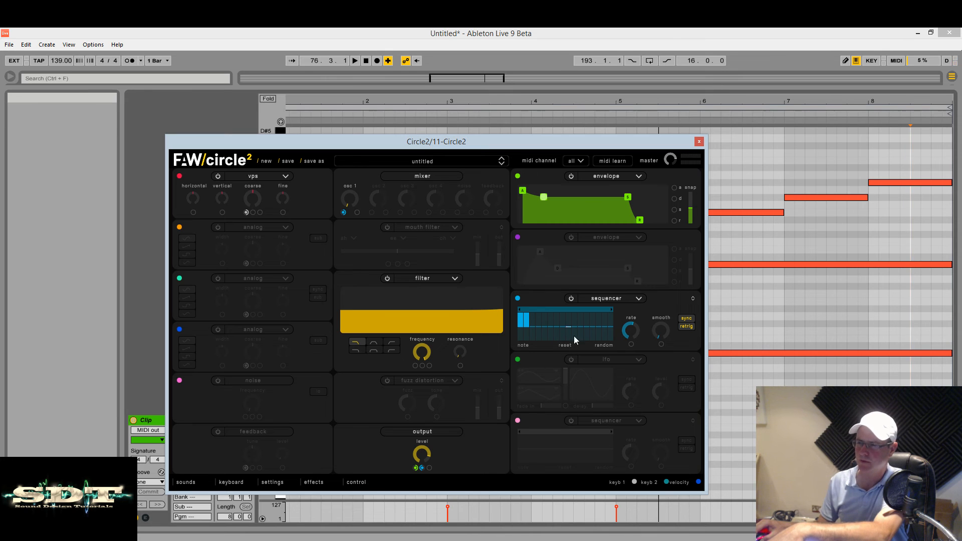
Try opposing levels on the first two sequencer steps, and rebalance the osc 1 level and output level.
click(526, 341)
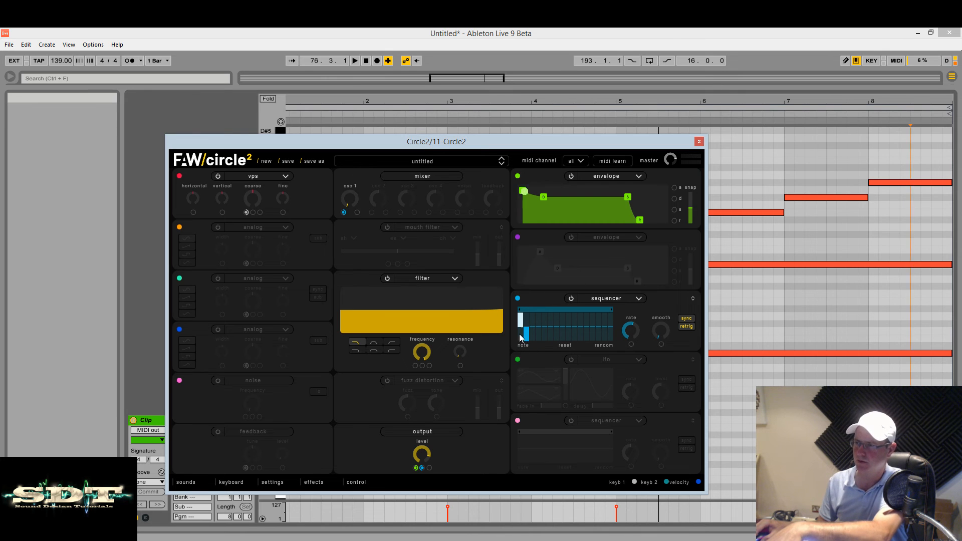
click(519, 335)
click(526, 321)
drag(352, 199, 353, 184)
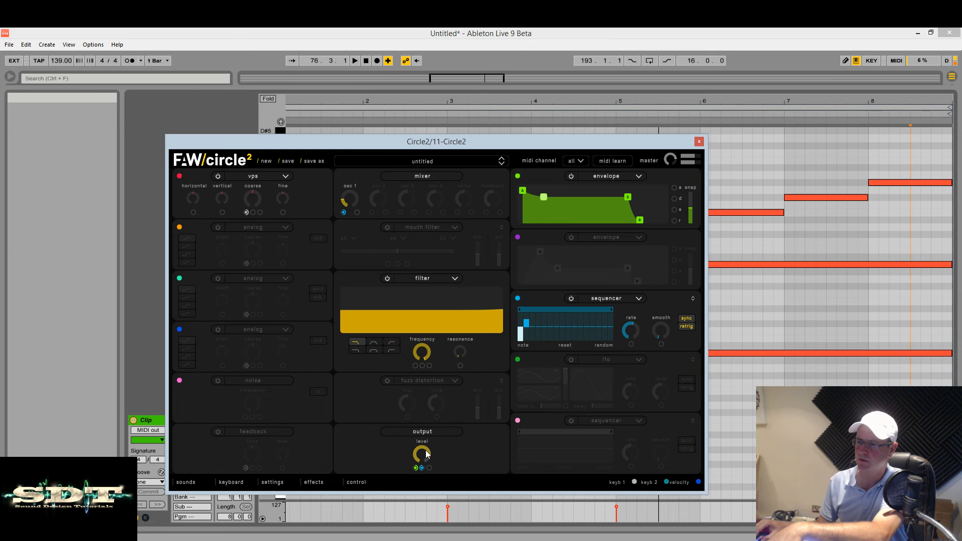
drag(425, 453, 426, 489)
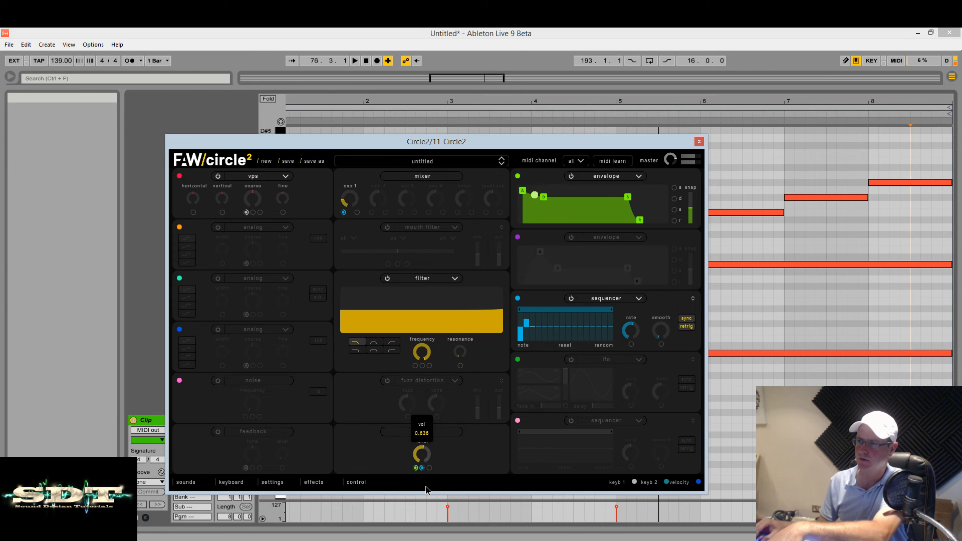
Draw a sequencer pattern alternating pairs of full steps with single steps at -1.000, with retrigger switched off.
mouse_move(521, 334)
mouse_down()
mouse_move(519, 297)
mouse_move(536, 318)
mouse_up()
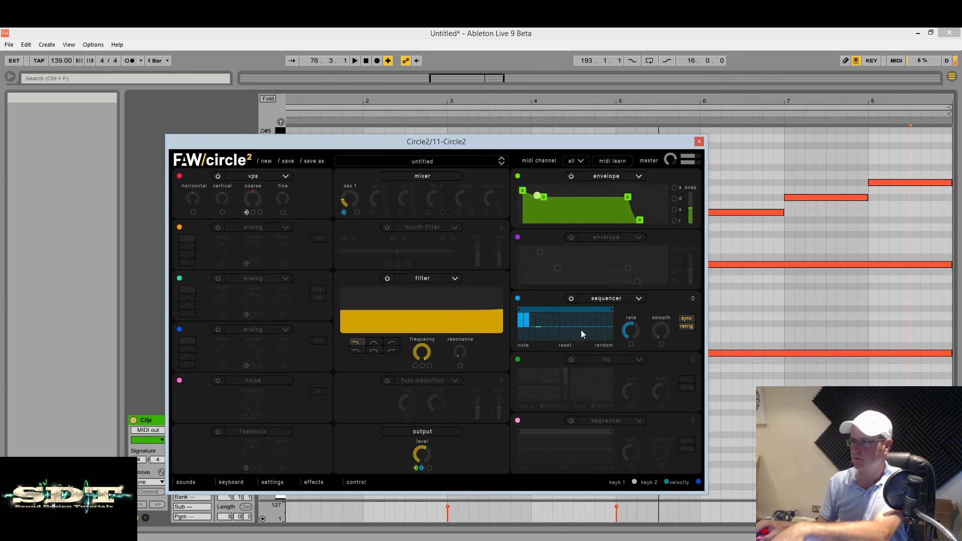
click(532, 333)
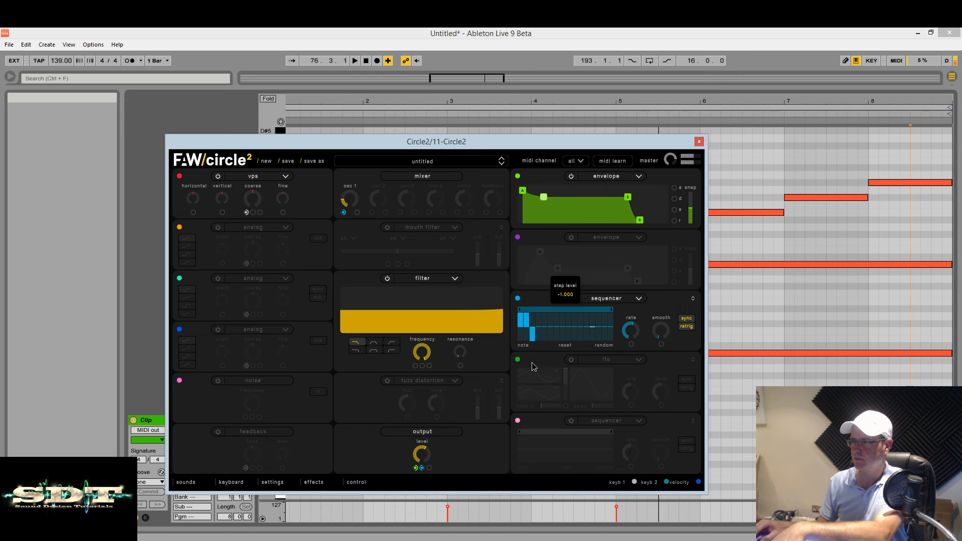
click(686, 326)
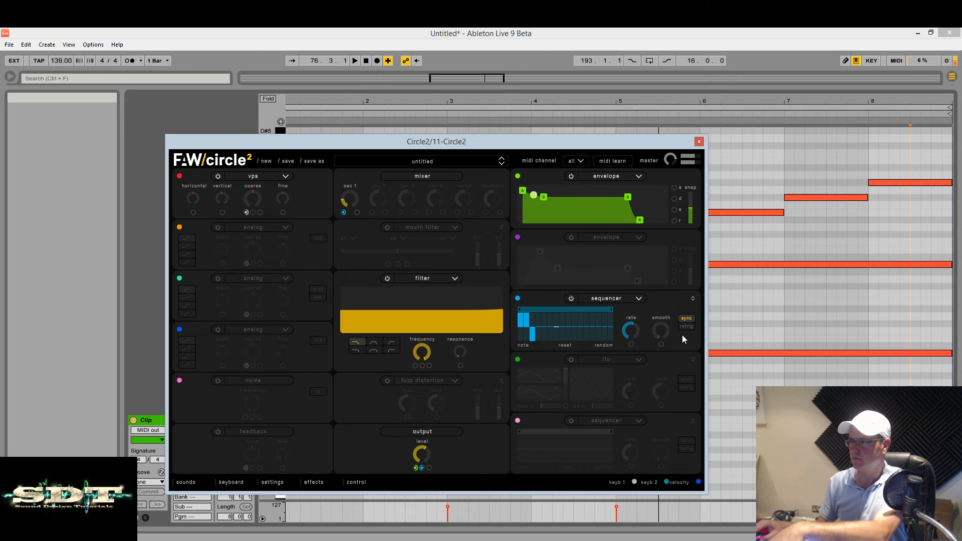
mouse_move(541, 324)
mouse_down()
mouse_move(542, 312)
mouse_move(552, 345)
mouse_up()
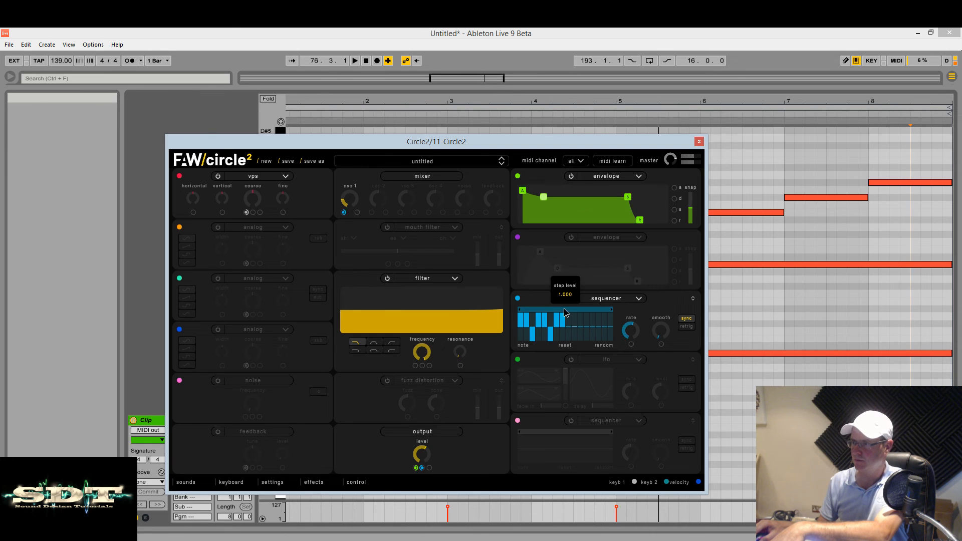
click(566, 323)
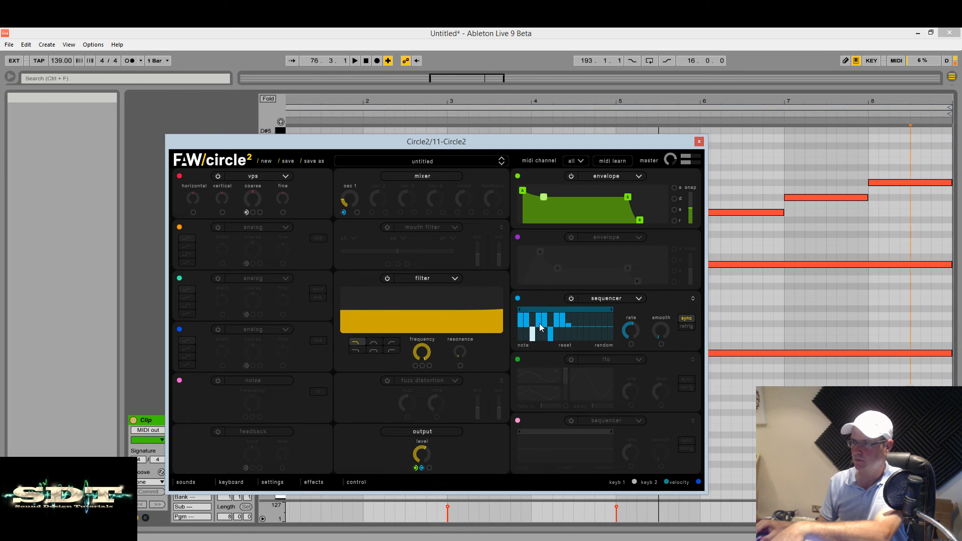
Reshape the sequencer pattern into two full steps followed by two very low positive steps, and fine-tune the rate.
click(533, 324)
drag(546, 324, 542, 308)
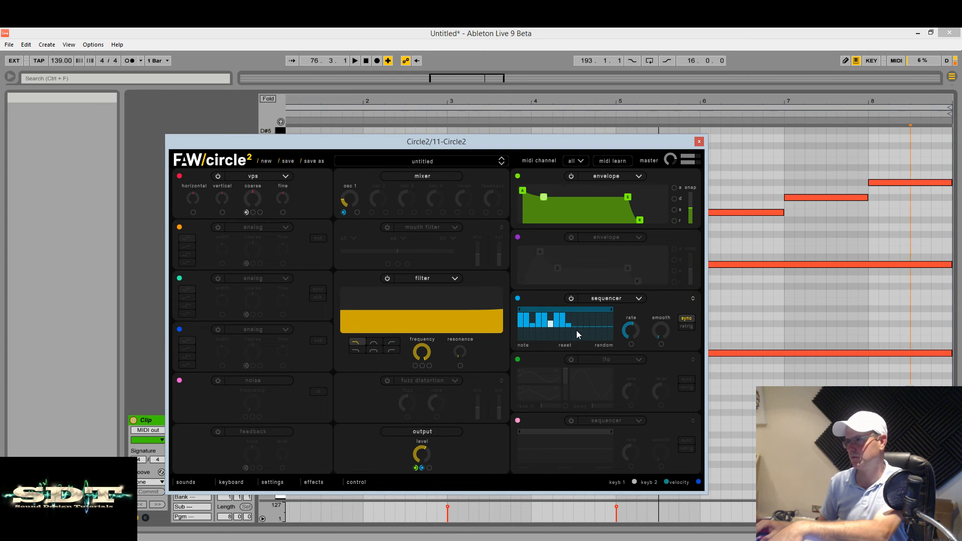
click(541, 329)
mouse_move(540, 327)
mouse_down()
mouse_move(552, 310)
mouse_move(563, 326)
mouse_up()
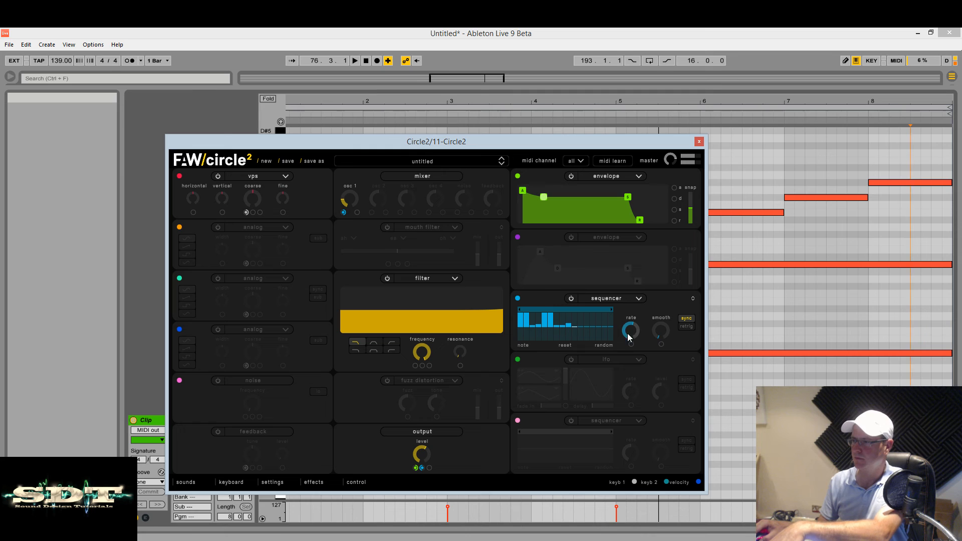
drag(628, 331, 628, 333)
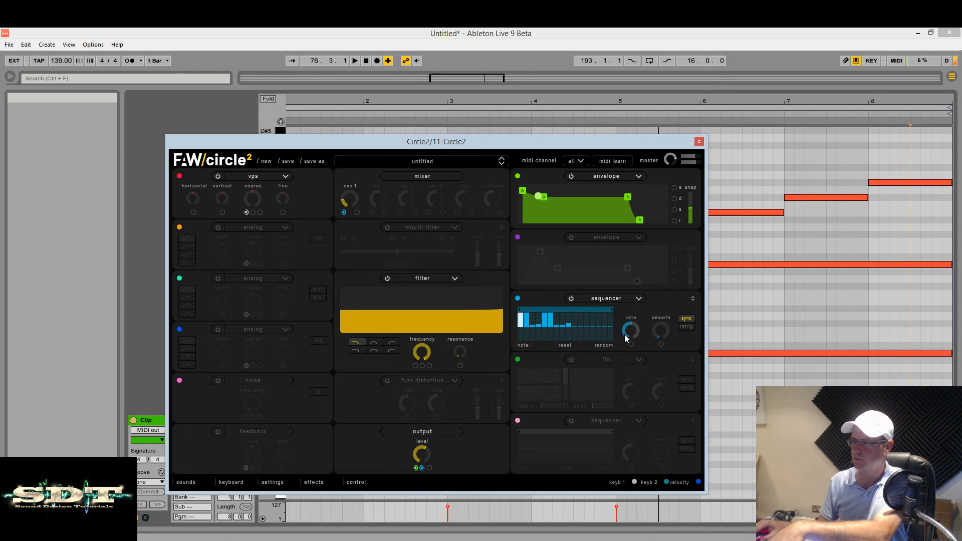
mouse_move(629, 335)
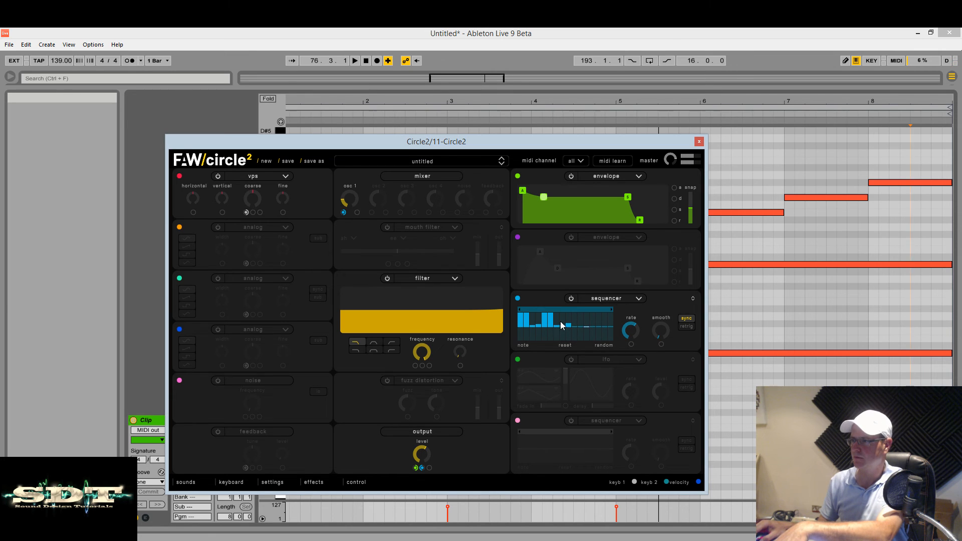
Fill the remaining sequencer steps with further pairs of high steps separated by low ones.
drag(568, 320, 598, 311)
click(580, 323)
click(586, 322)
click(605, 327)
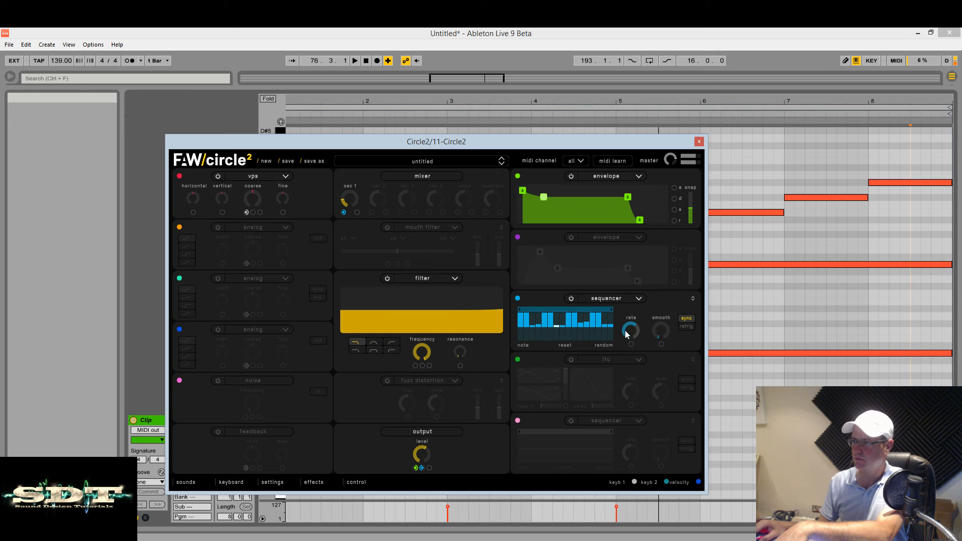
Turn sequencer retrigger back on and adjust its modulation amounts on the output level and osc 1 level.
click(685, 327)
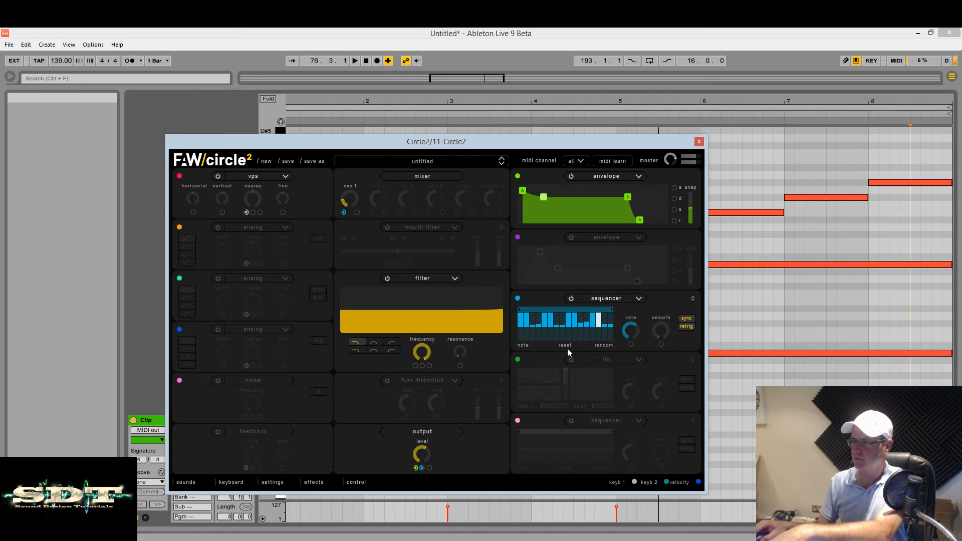
drag(421, 469, 434, 425)
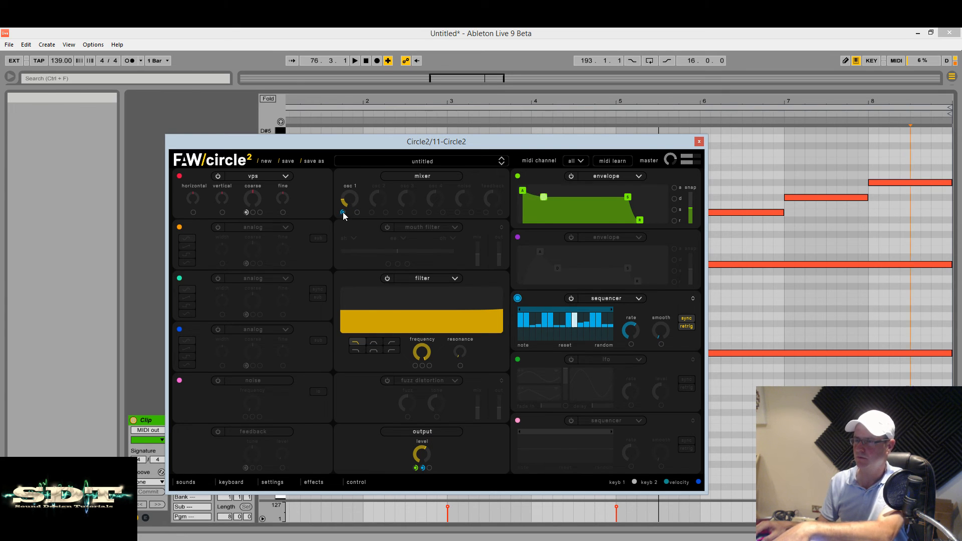
drag(343, 211, 346, 175)
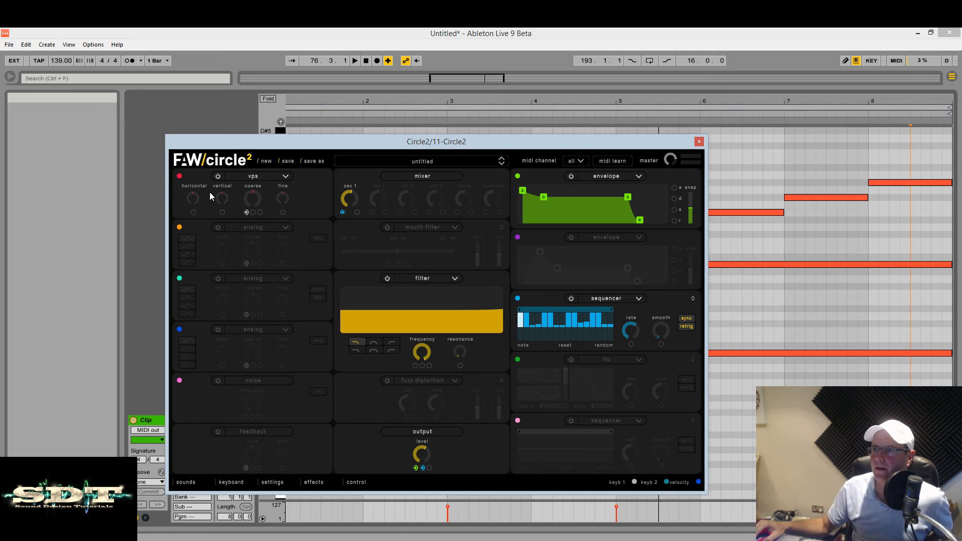
Switch the first oscillator from vps to analog, and set the voicing to unison 15 with slightly raised global detune.
click(251, 176)
click(250, 188)
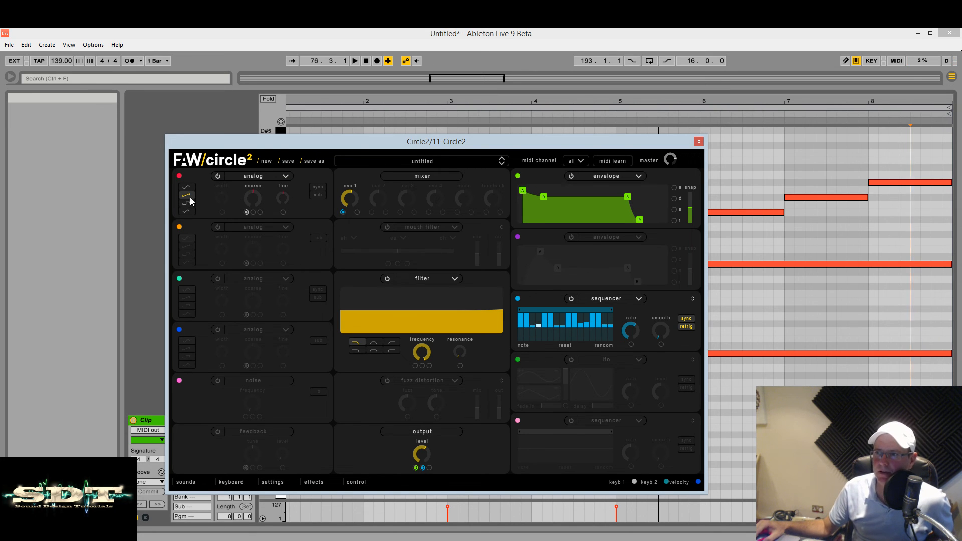
click(230, 481)
click(272, 482)
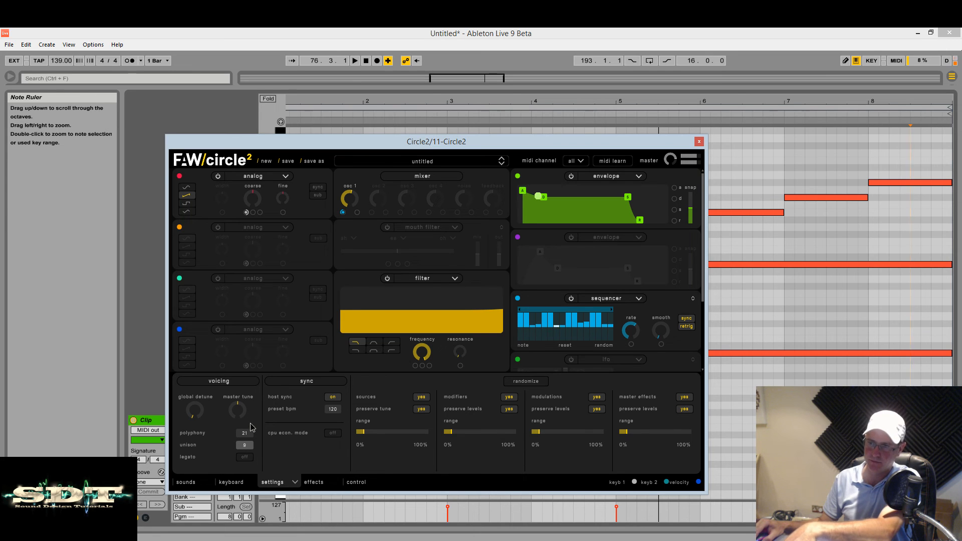
drag(190, 413, 189, 406)
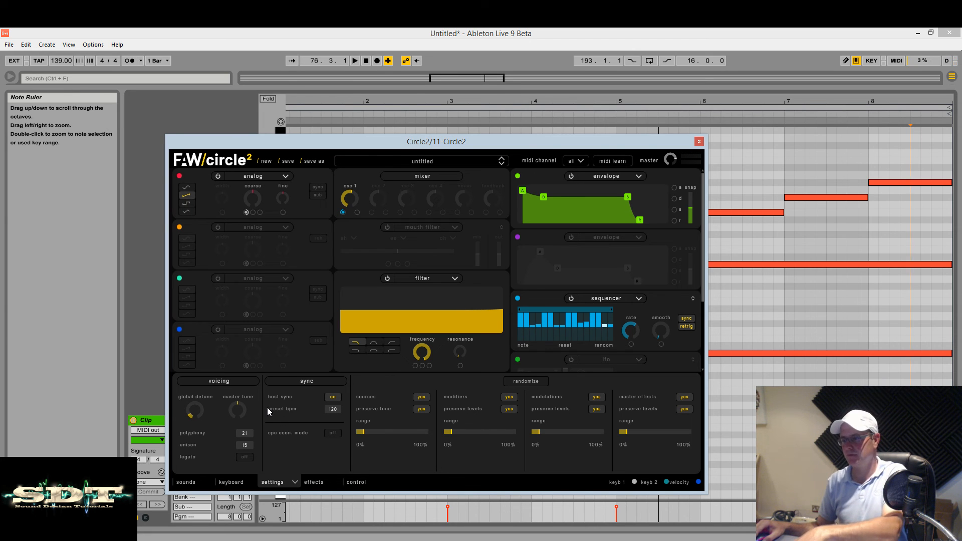
Play back the chords and lower Circle2's output level and osc 1 level.
drag(509, 141, 550, 187)
key(space)
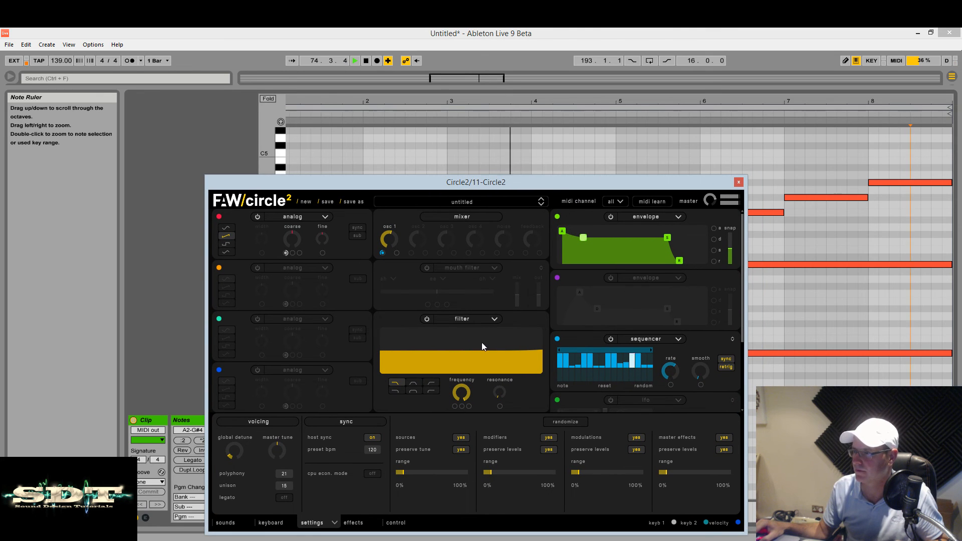
drag(496, 182, 501, 115)
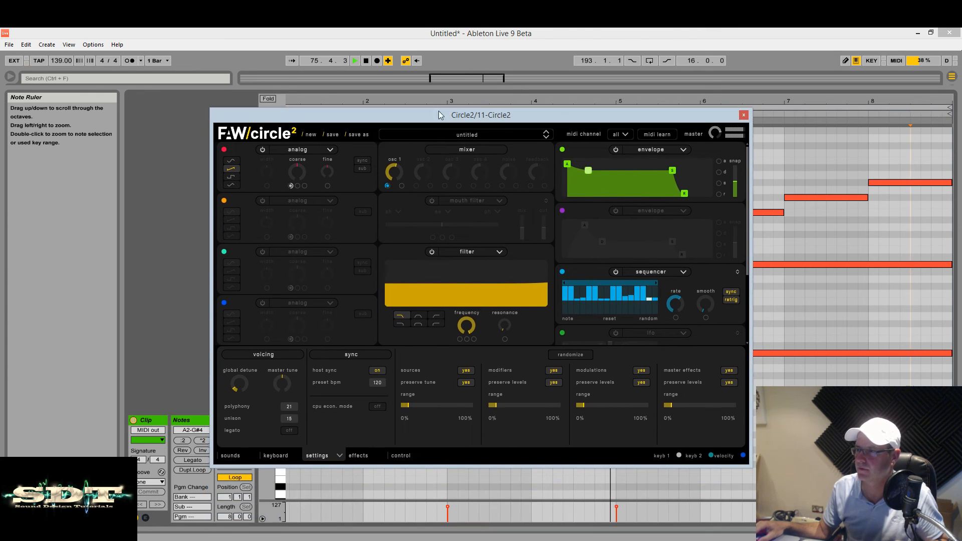
click(317, 455)
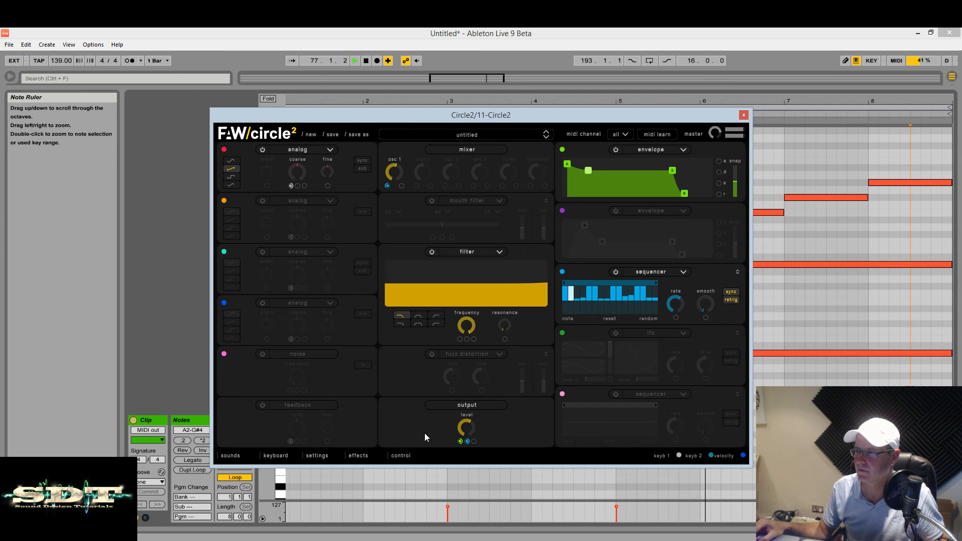
drag(470, 453, 470, 460)
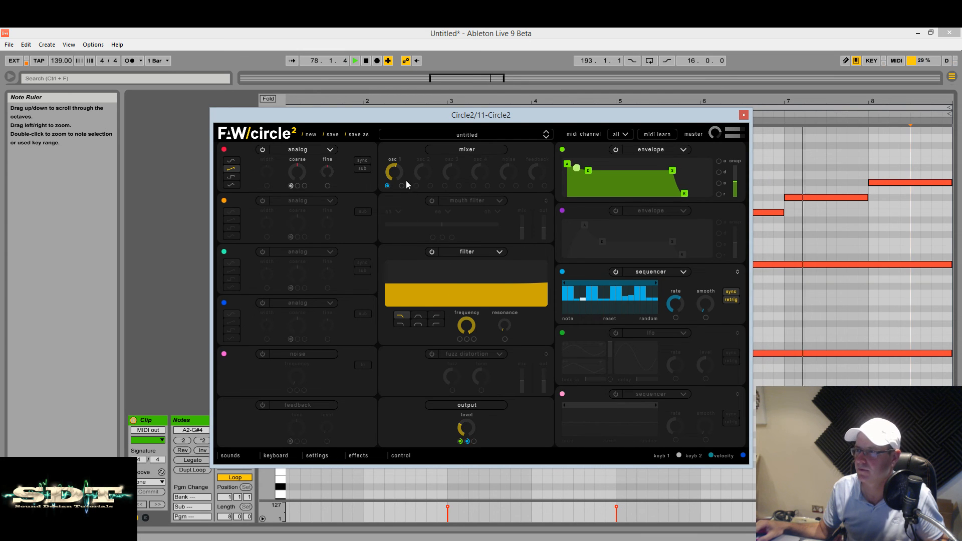
drag(399, 173, 403, 189)
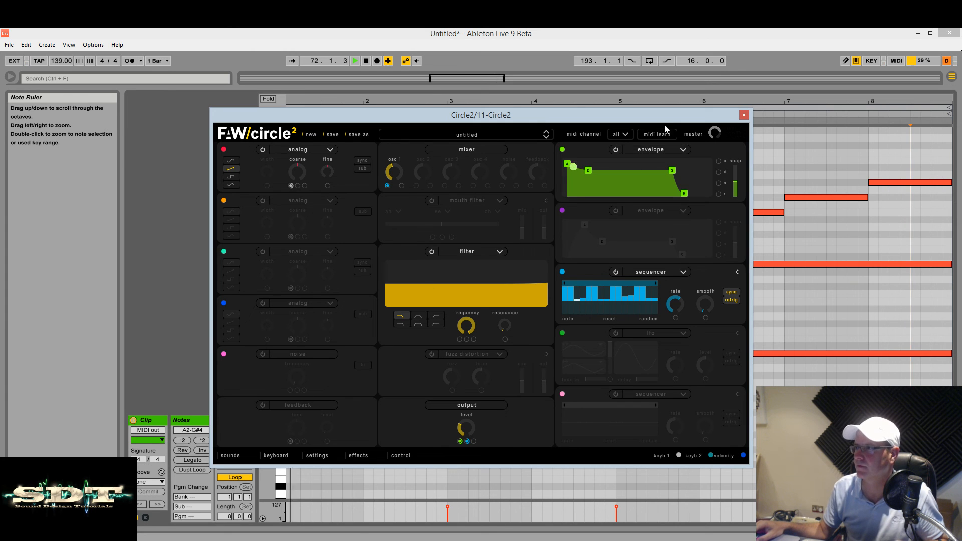
Shorten the long A3 and A2 notes to end at bar 7, and copy each one across bars 7 and 8.
drag(516, 114, 529, 492)
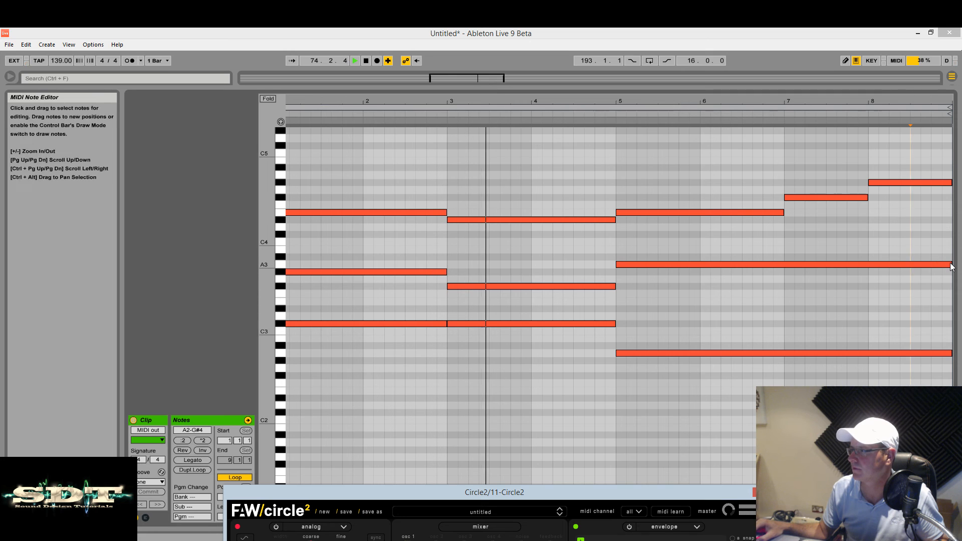
drag(950, 265, 794, 264)
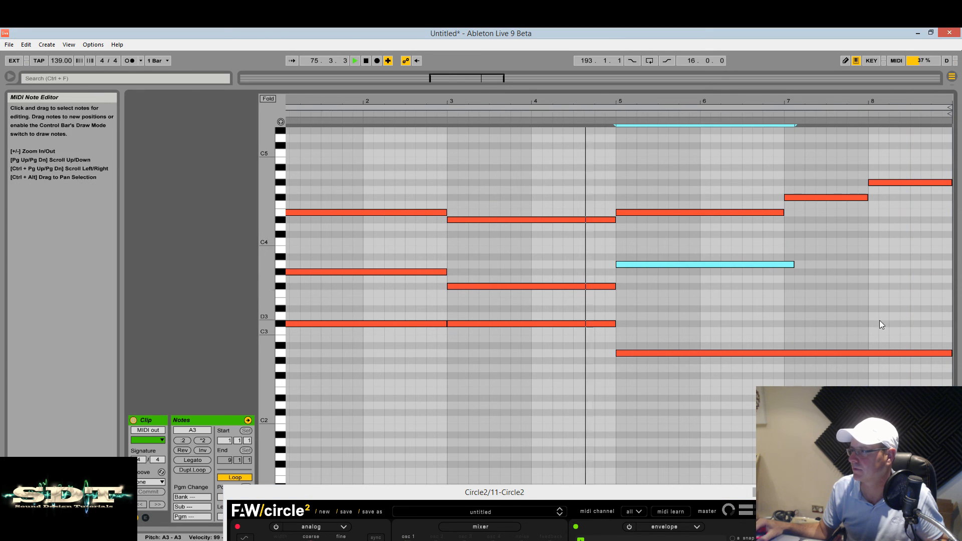
drag(952, 353, 789, 351)
drag(795, 267, 938, 269)
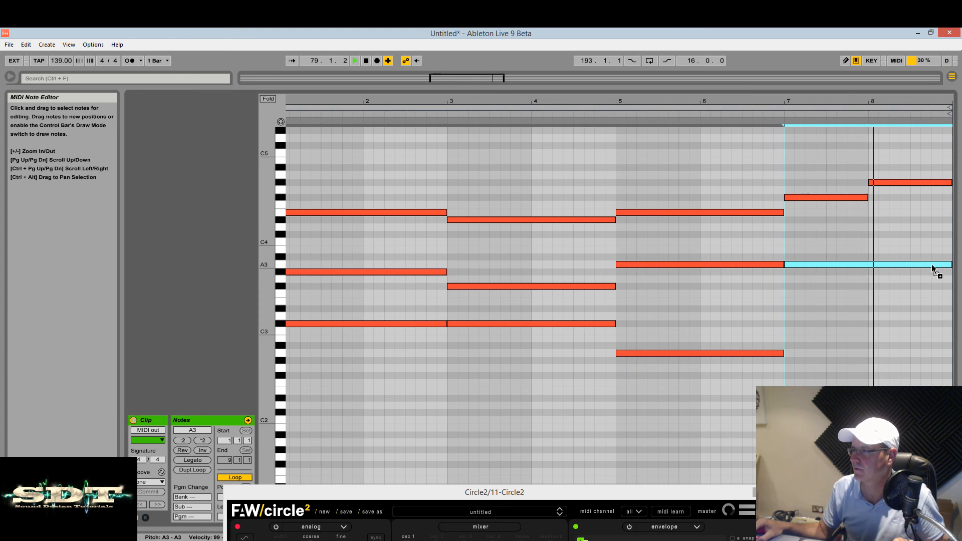
click(764, 356)
drag(762, 356, 933, 355)
Turn on the second Circle2 oscillator as a wavetable oscillator and lower its mixer level to about 0.26.
drag(425, 490, 510, 204)
click(393, 290)
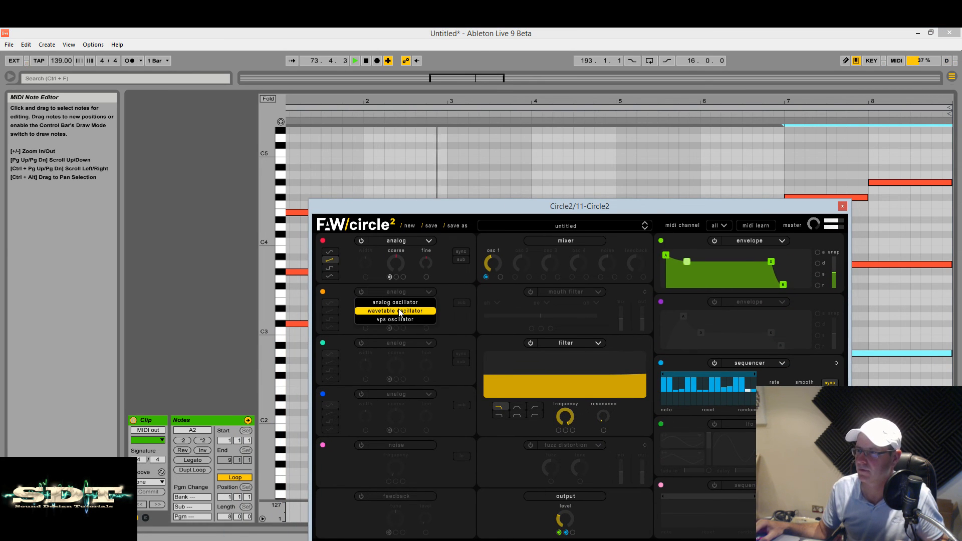
click(386, 322)
click(360, 293)
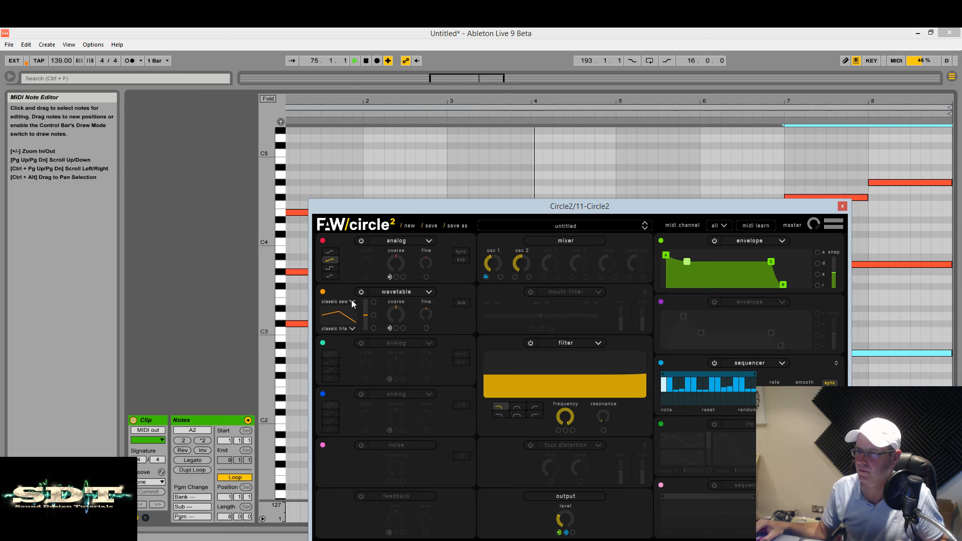
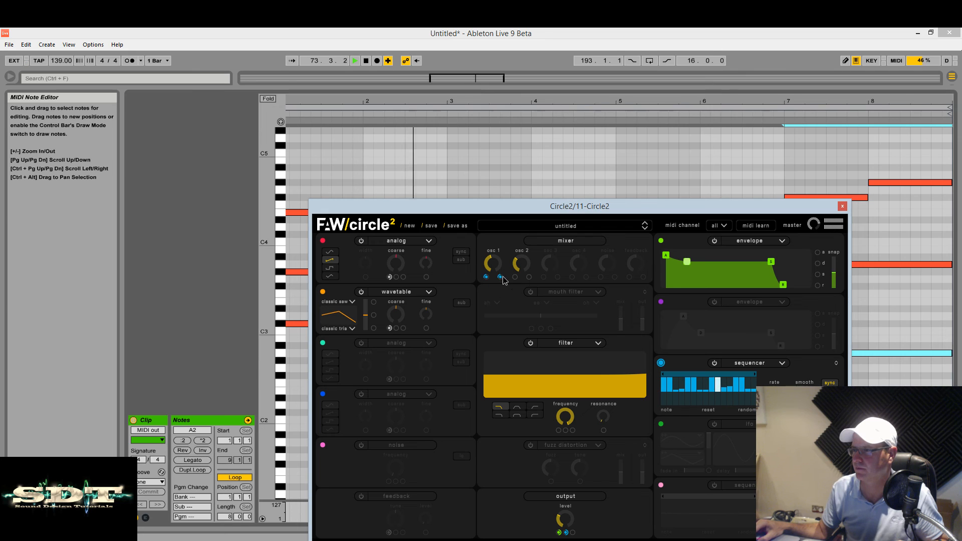
mouse_move(503, 280)
mouse_down()
mouse_move(510, 288)
mouse_move(520, 278)
mouse_up()
mouse_move(485, 281)
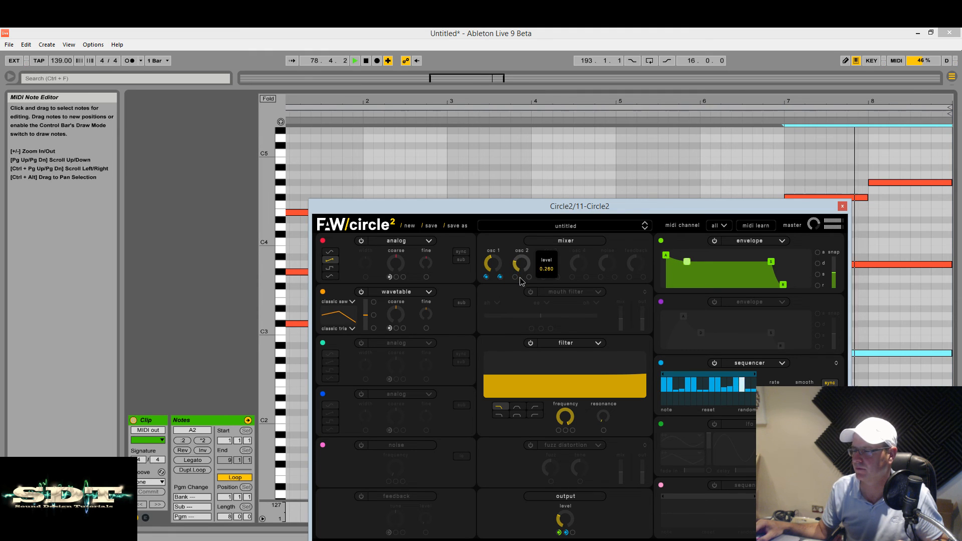
Set the wavetable oscillator's first waveform to nairobi and adjust the cross fade during playback.
key(space)
click(347, 303)
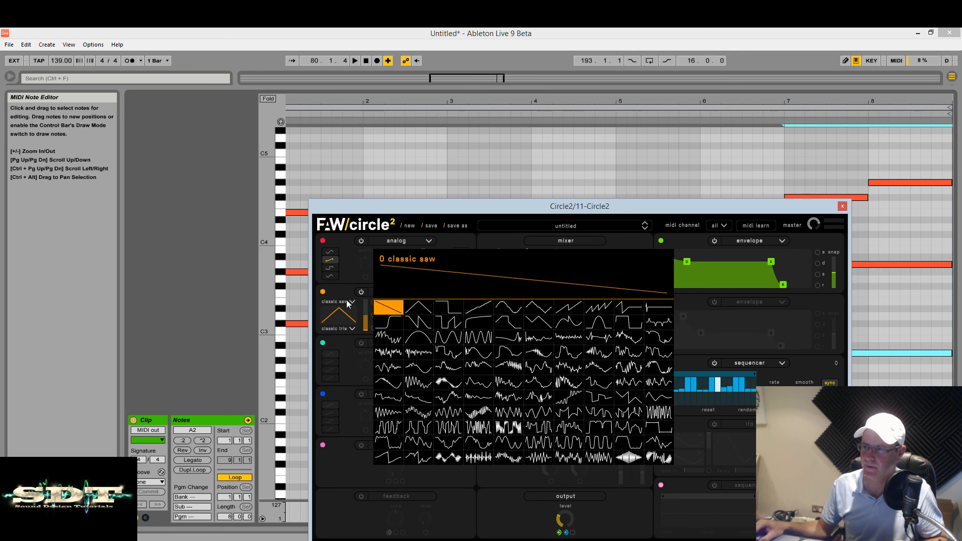
click(449, 427)
key(space)
click(362, 322)
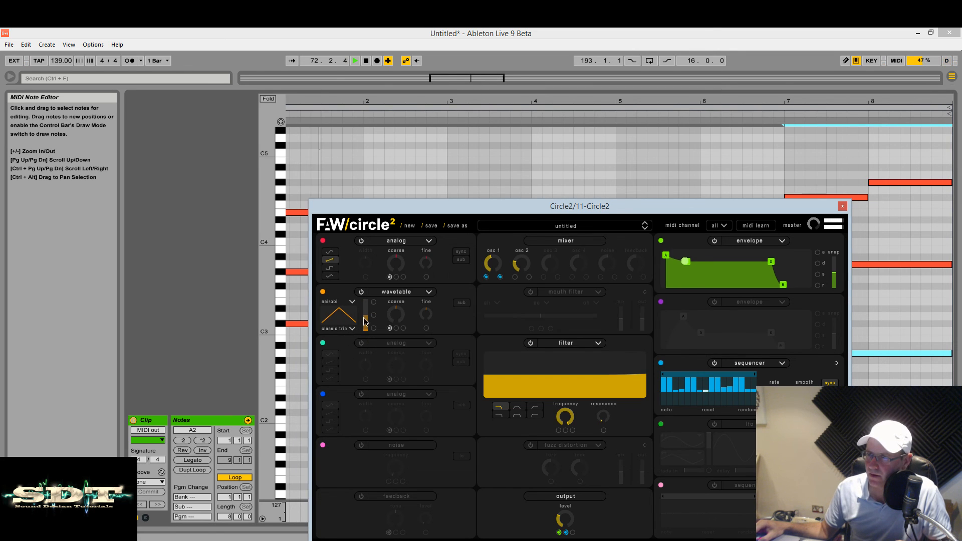
drag(364, 321, 369, 329)
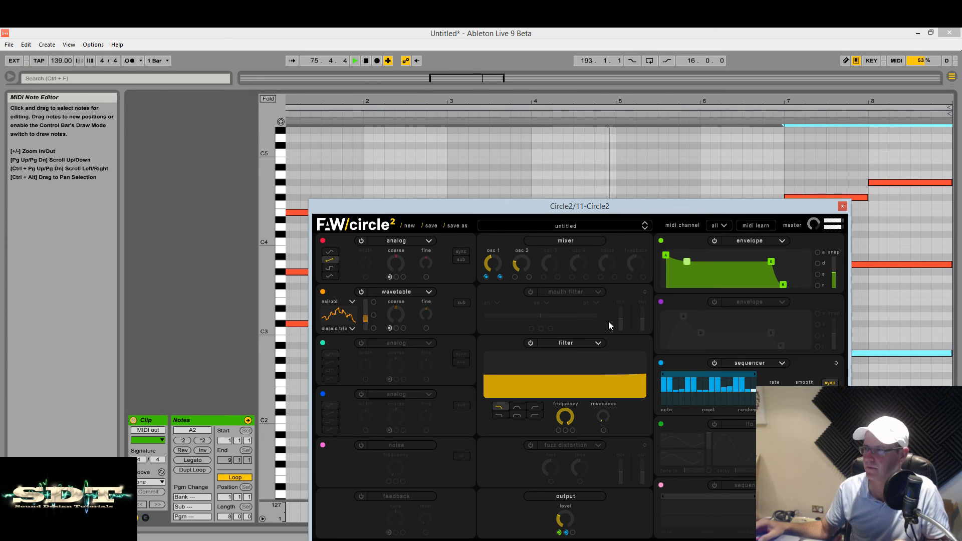
Modulate the osc 2 level with the sequencer and remove the extra sequencer modulation from the osc 1 level.
key(space)
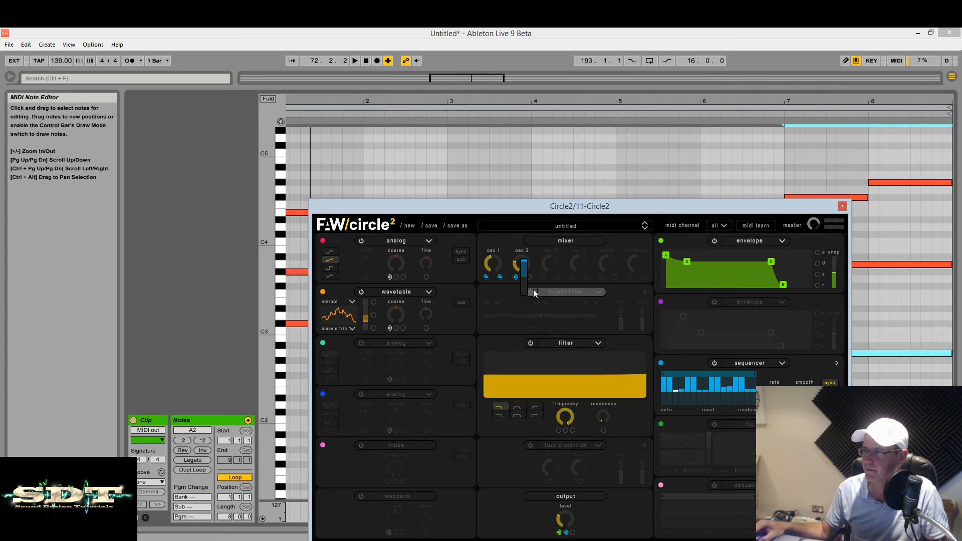
key(space)
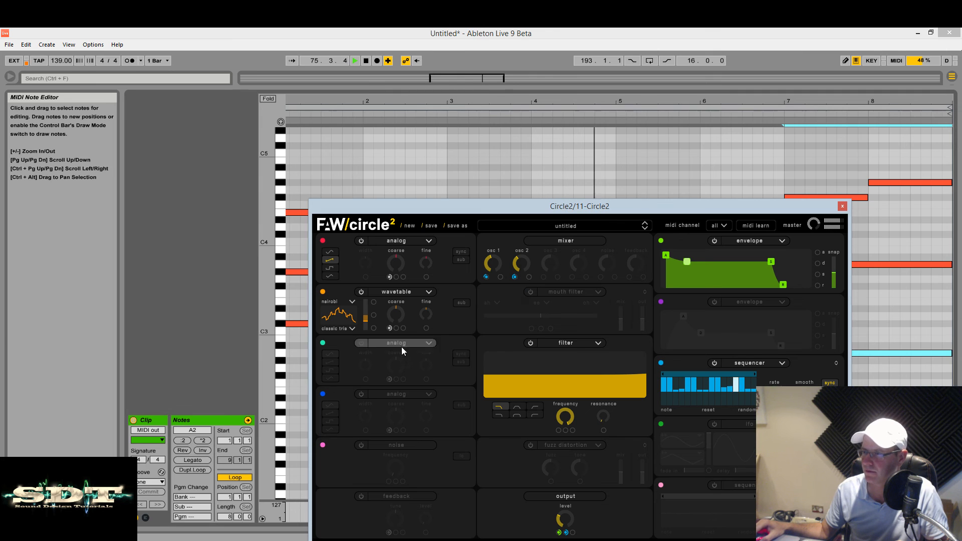
Set the wavetable oscillator's second waveform to kingston and readjust the cross fade between the two waveforms.
click(352, 329)
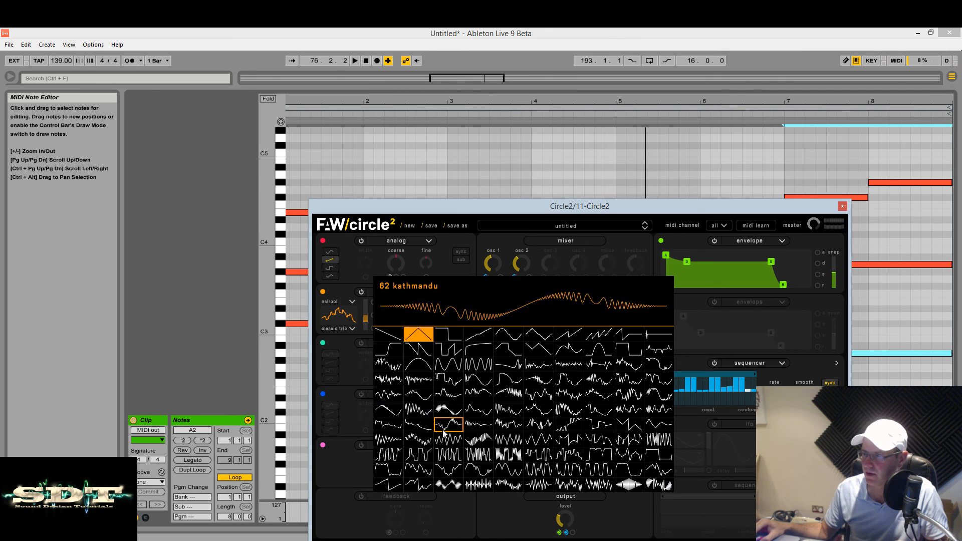
click(508, 424)
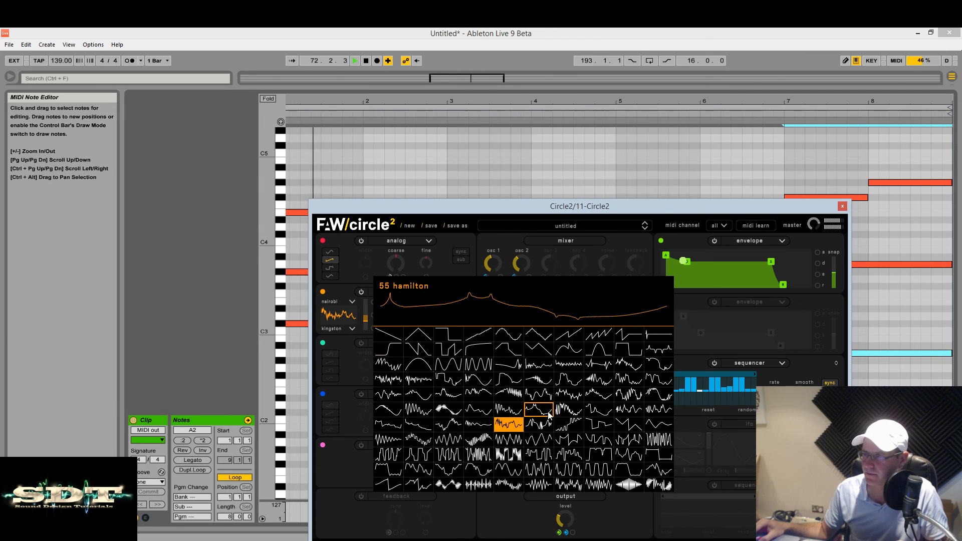
click(333, 335)
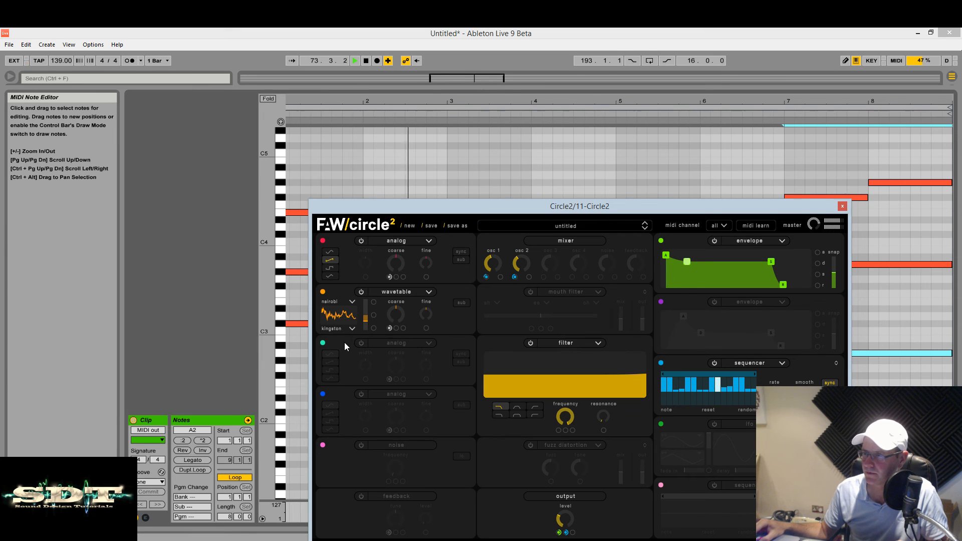
mouse_move(366, 315)
mouse_down()
mouse_move(371, 305)
mouse_move(384, 321)
mouse_up()
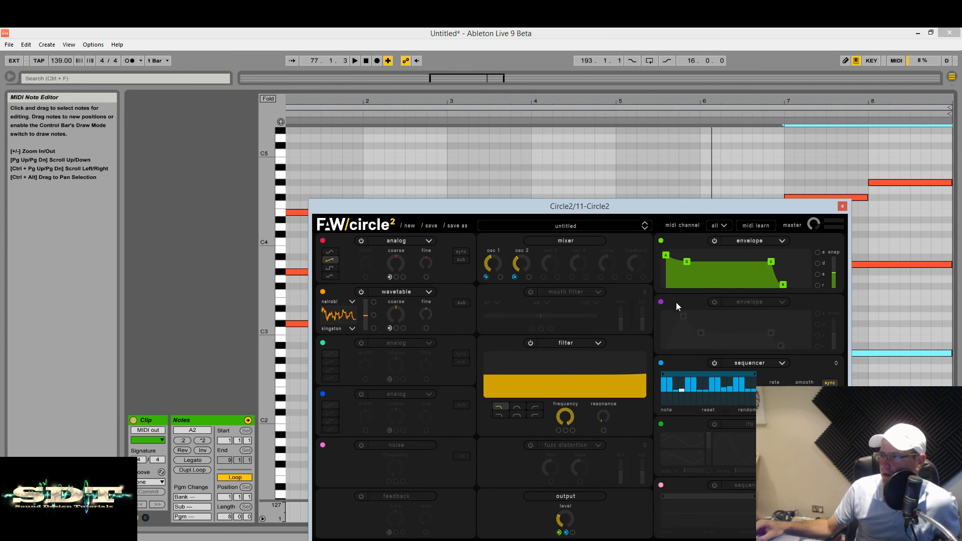
Switch the second modulator from envelope to lfo, turn it on and enable its sync.
click(749, 301)
click(741, 326)
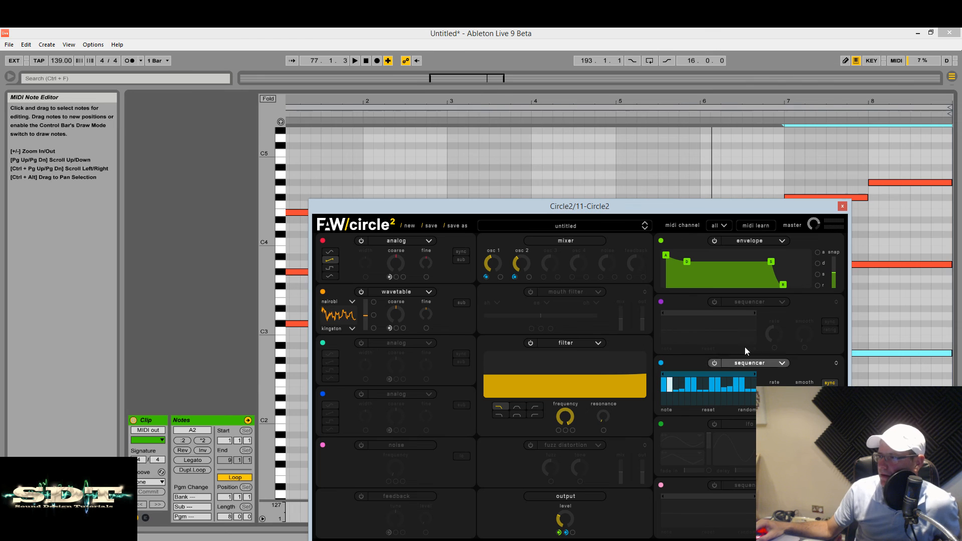
click(714, 302)
click(750, 303)
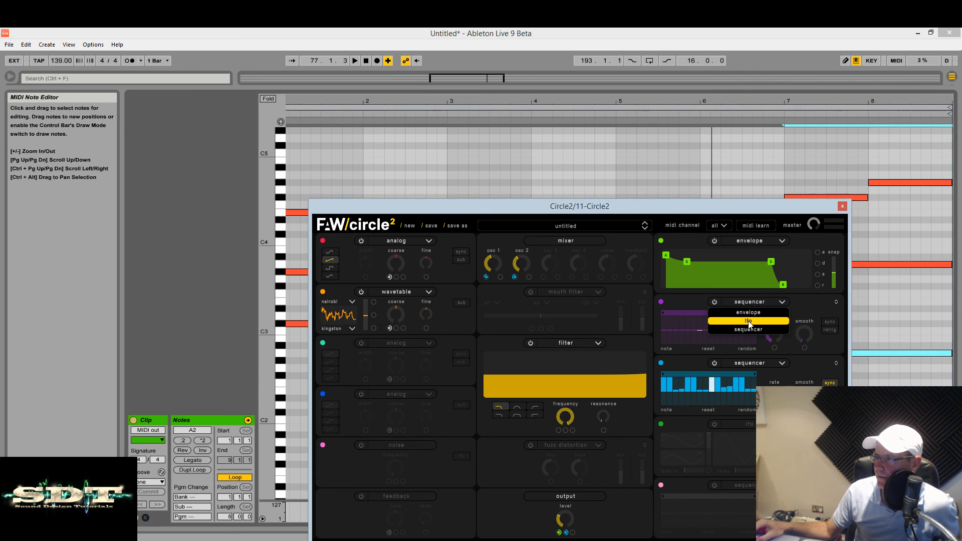
click(709, 340)
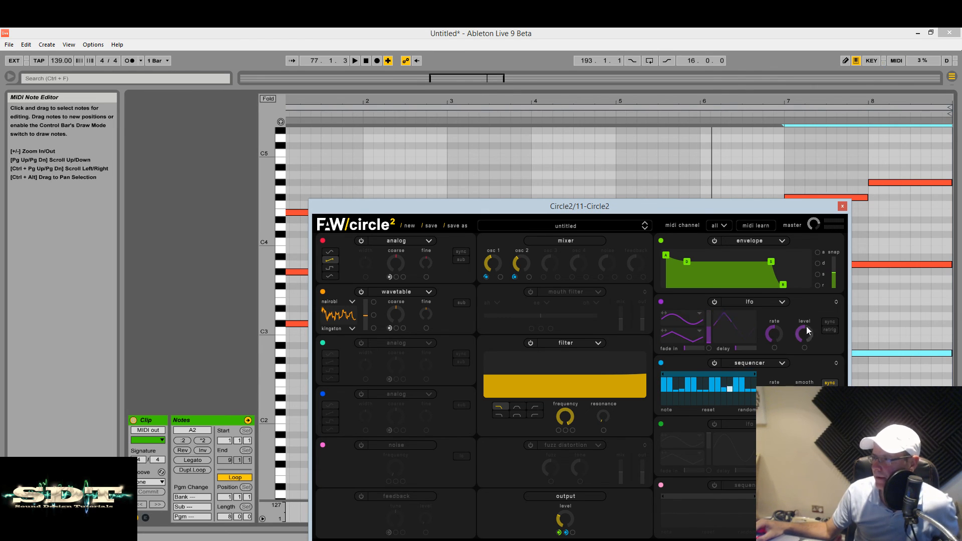
click(829, 322)
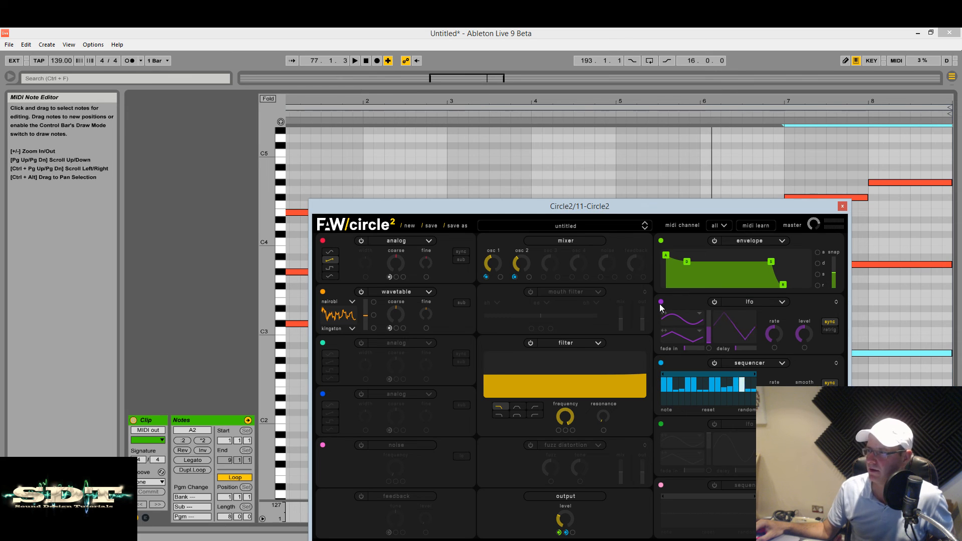
Assign the LFO to the wavetable oscillator's modulation input, set the amount to about 0.58 and play back the chords.
drag(660, 302, 374, 315)
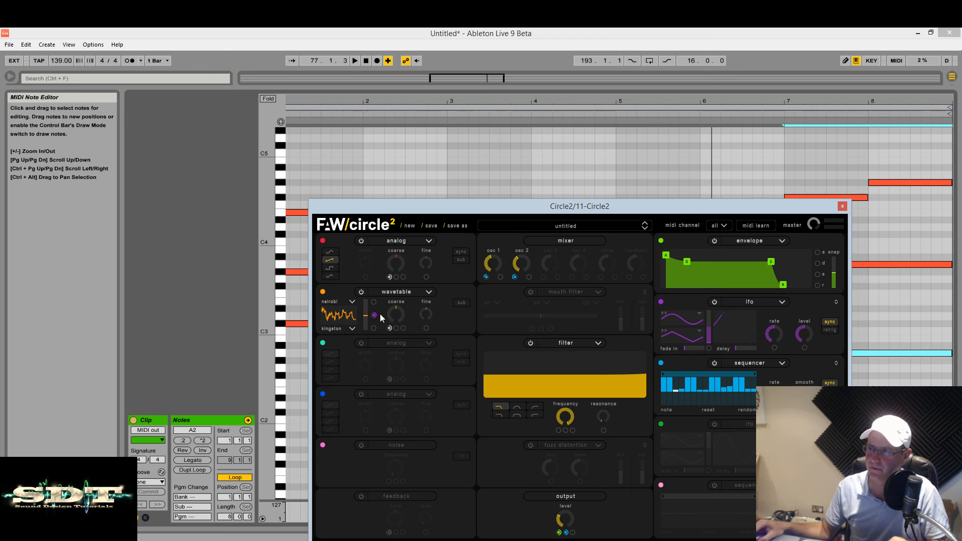
key(space)
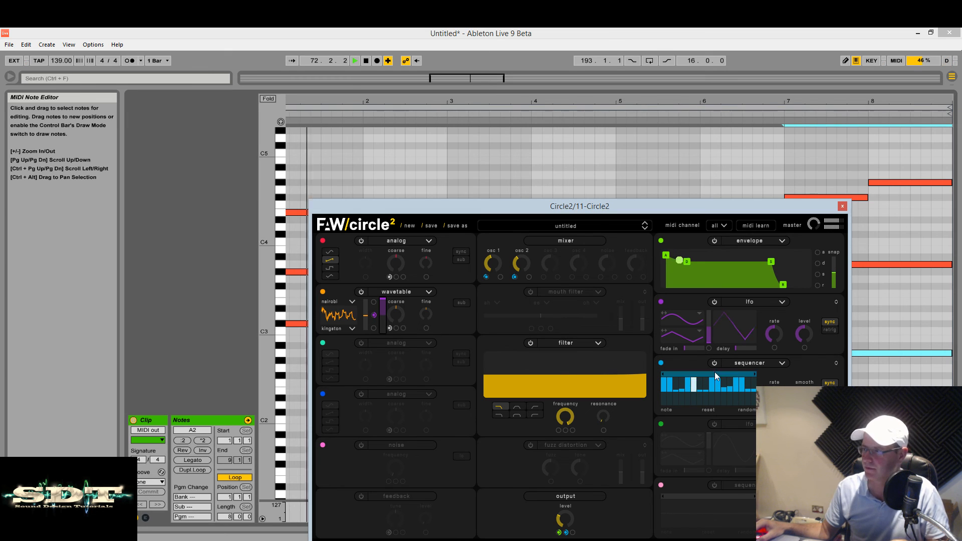
drag(383, 325, 367, 310)
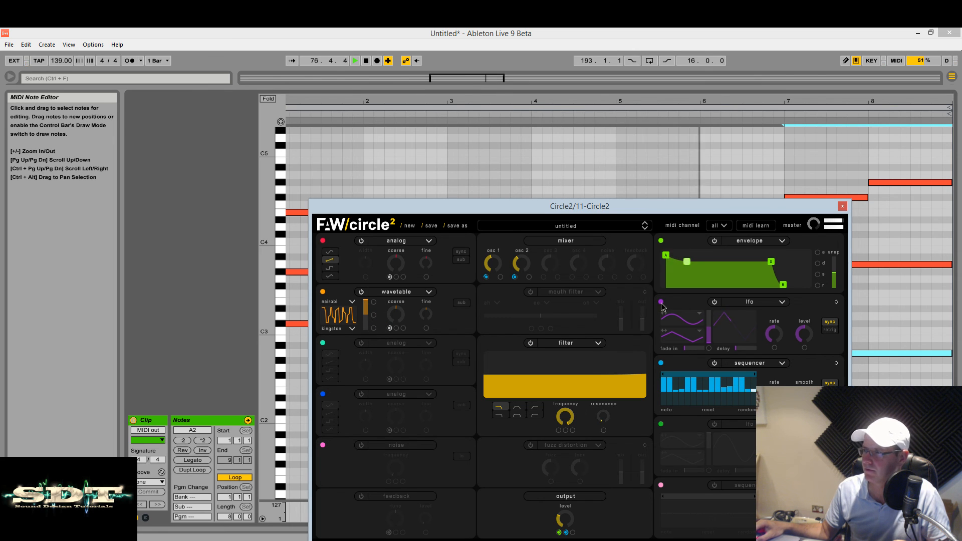
mouse_move(373, 318)
mouse_down()
mouse_move(382, 301)
mouse_move(366, 326)
mouse_up()
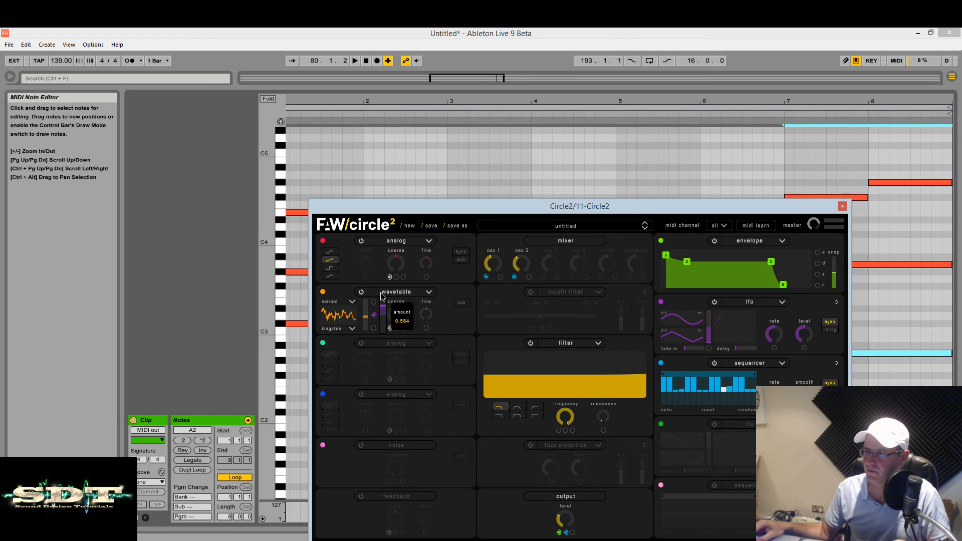
key(space)
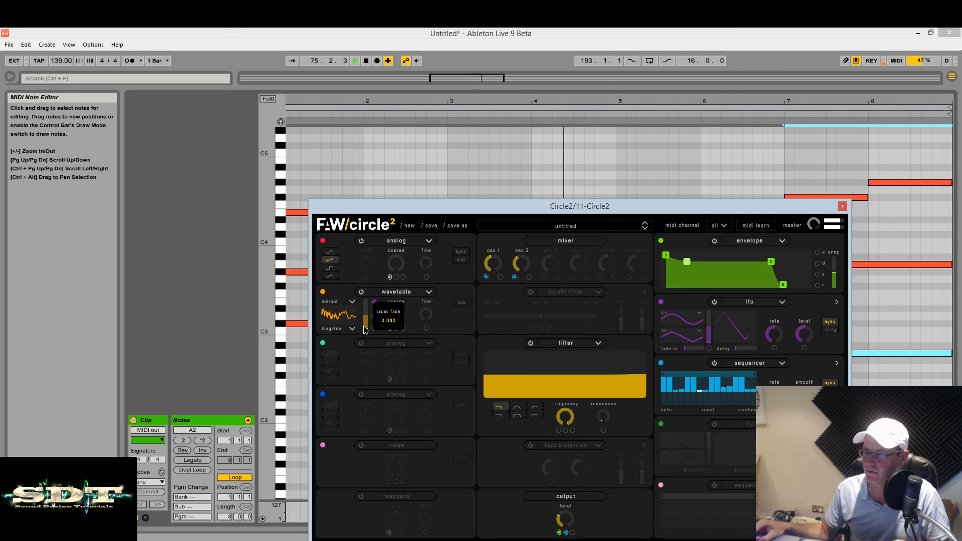
Adjust the wavetable cross fade under the LFO modulation and turn on the LFO's retrigger.
drag(364, 328, 365, 300)
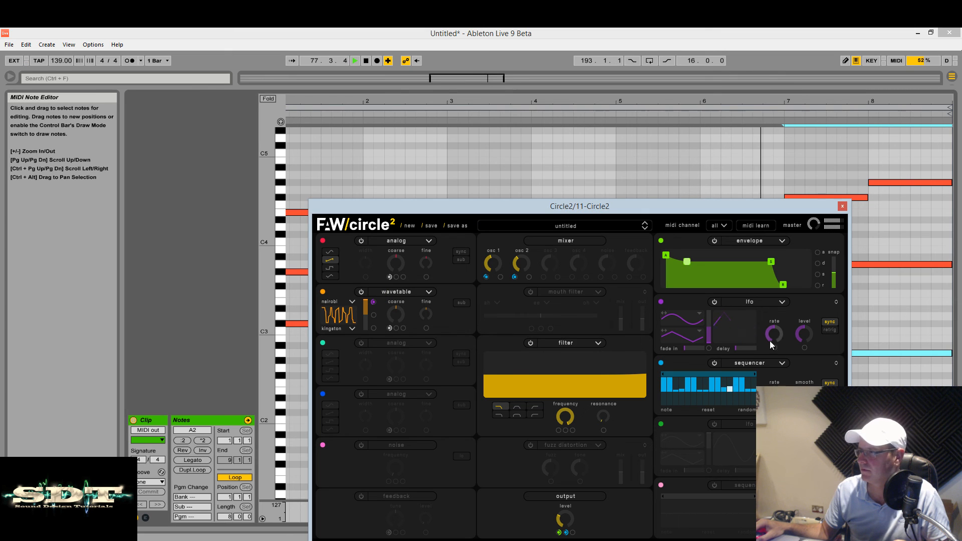
mouse_move(778, 340)
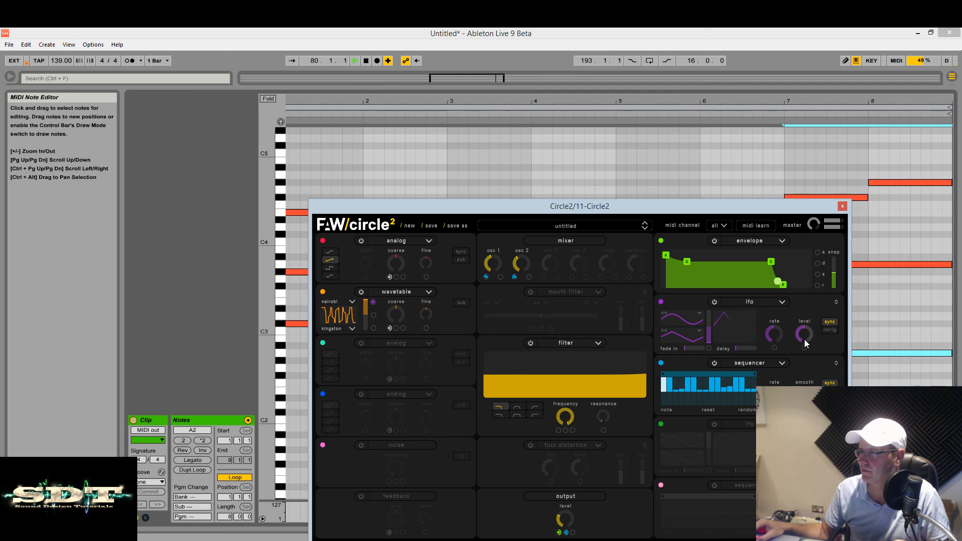
click(829, 330)
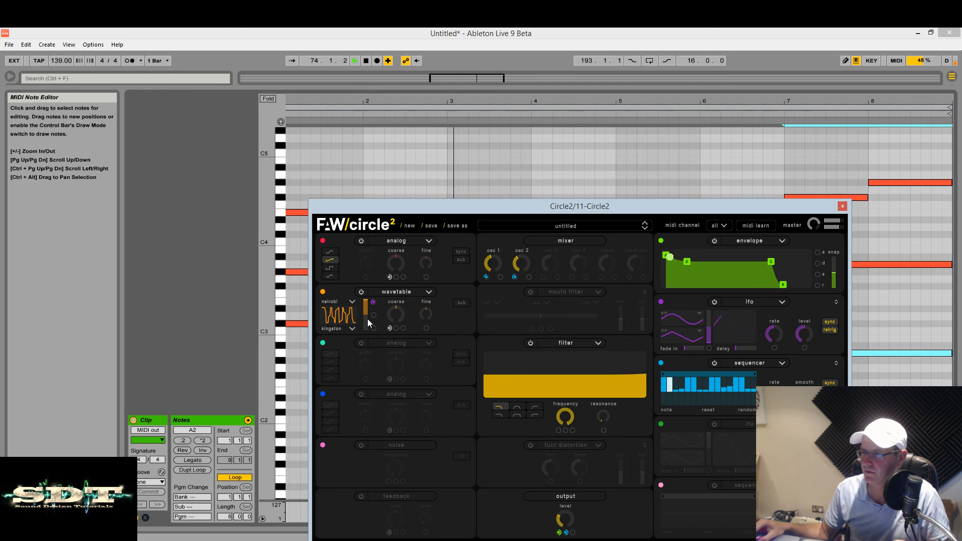
mouse_move(365, 315)
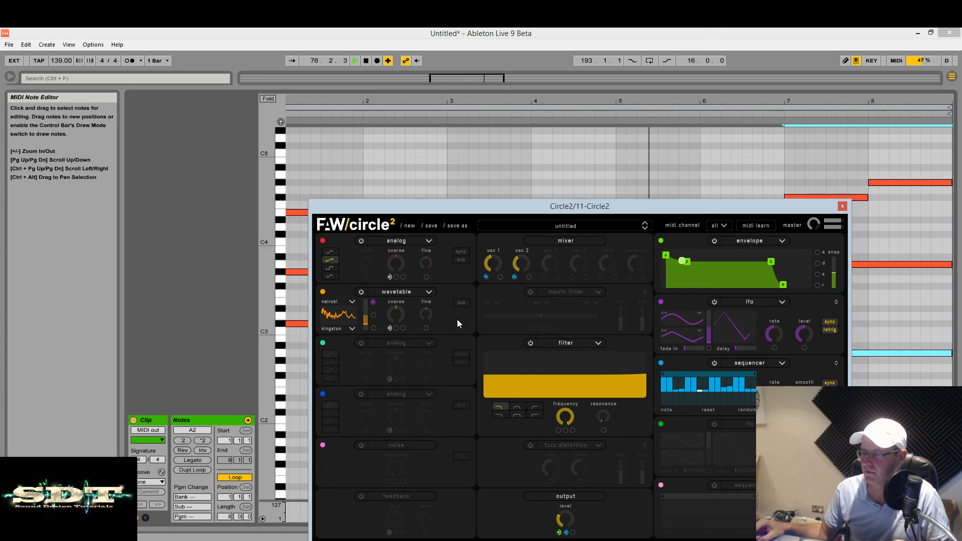
Lower the wavetable oscillator's coarse tuning and turn on legato in the voicing settings.
drag(397, 314, 400, 341)
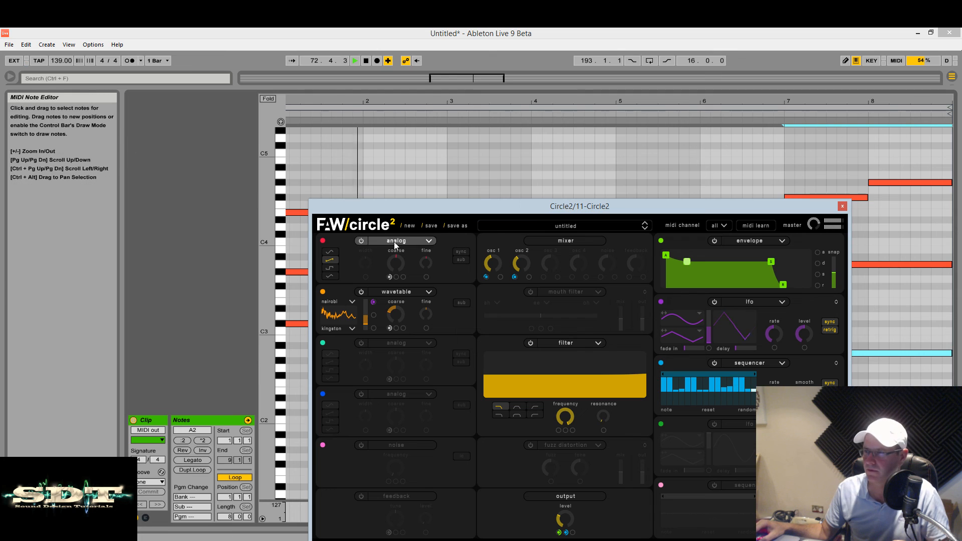
drag(497, 209, 451, 114)
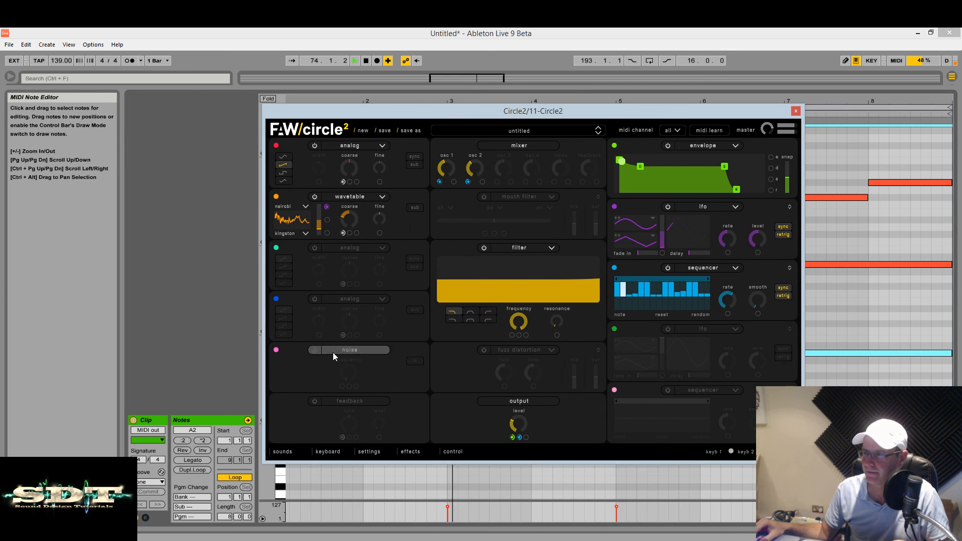
drag(391, 114, 450, 135)
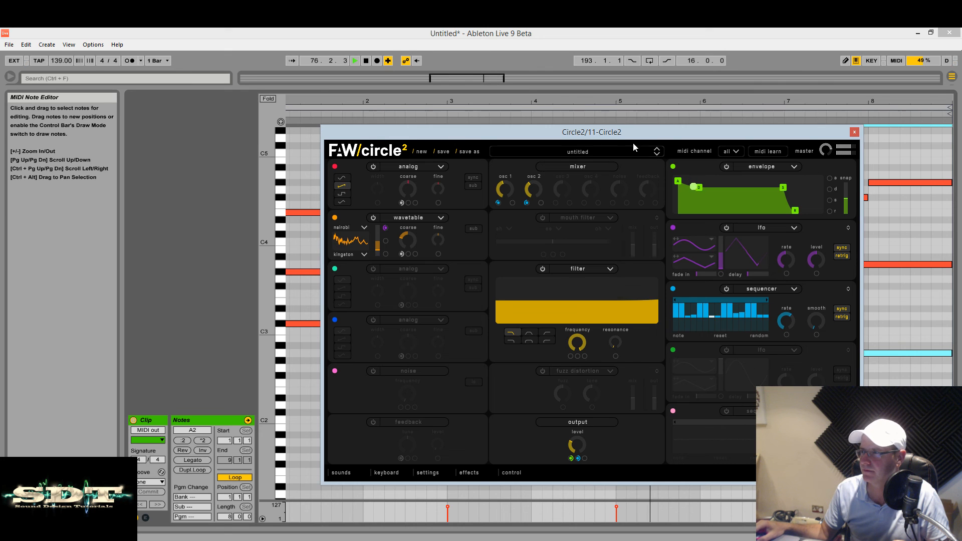
drag(632, 137, 600, 136)
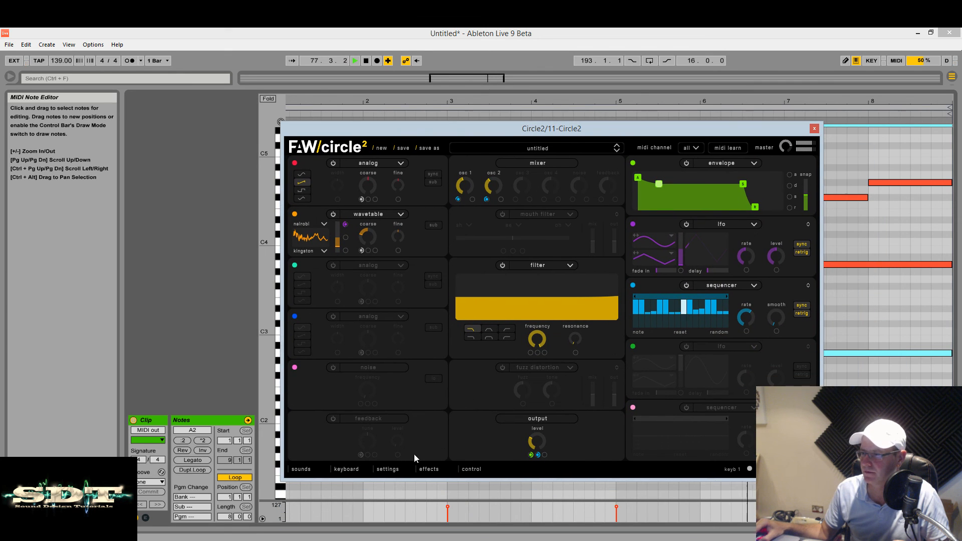
click(398, 469)
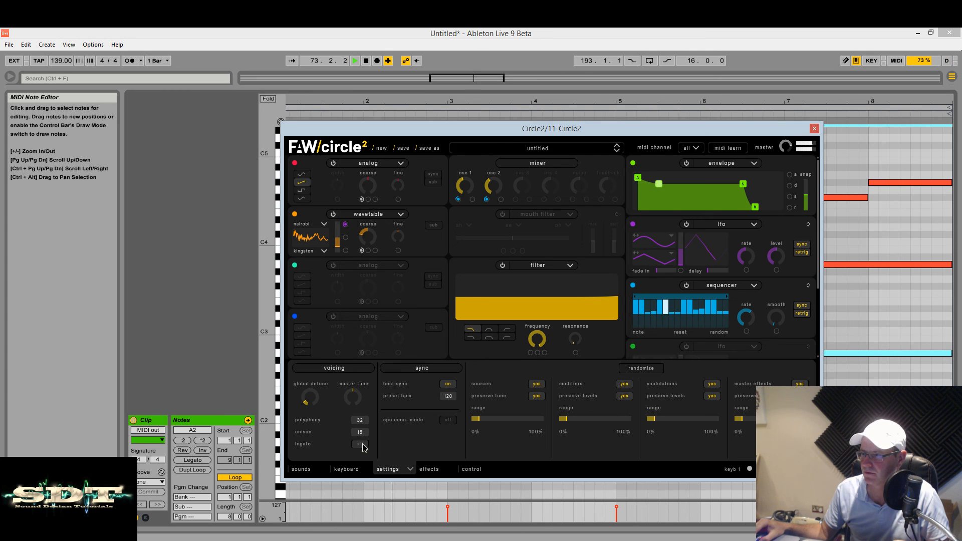
mouse_move(357, 400)
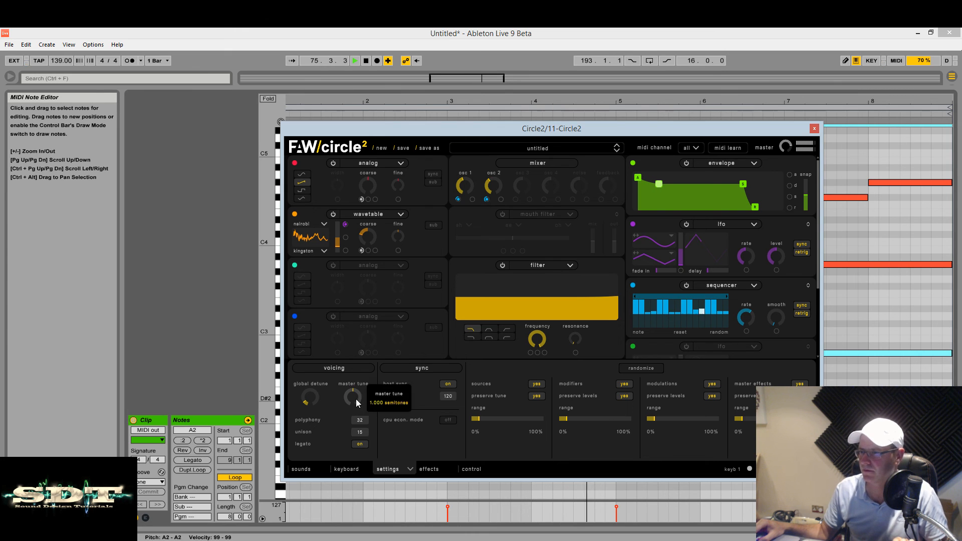
Fine-tune the global detune in the voicing settings and adjust the filter frequency.
mouse_move(309, 395)
drag(310, 395, 311, 397)
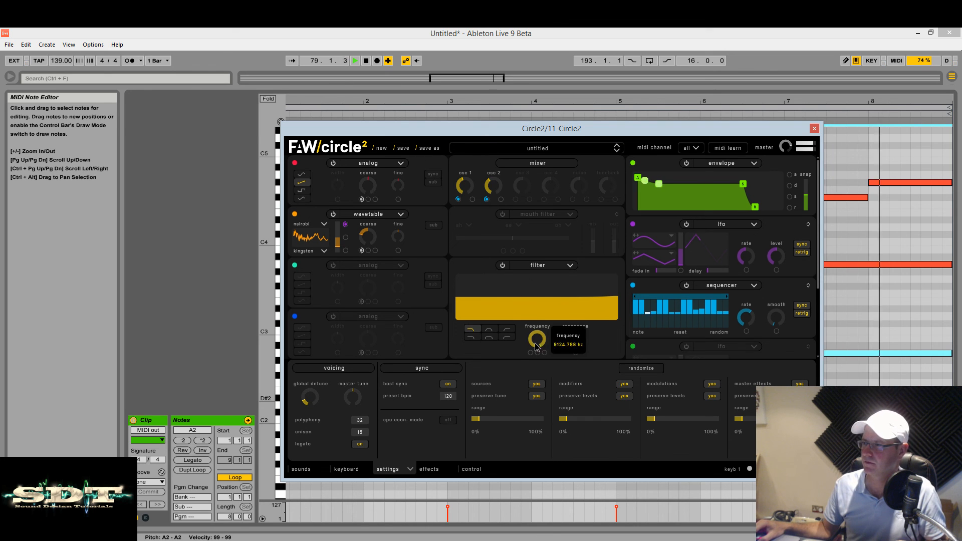
mouse_move(536, 339)
mouse_down()
mouse_move(542, 367)
mouse_move(552, 349)
mouse_up()
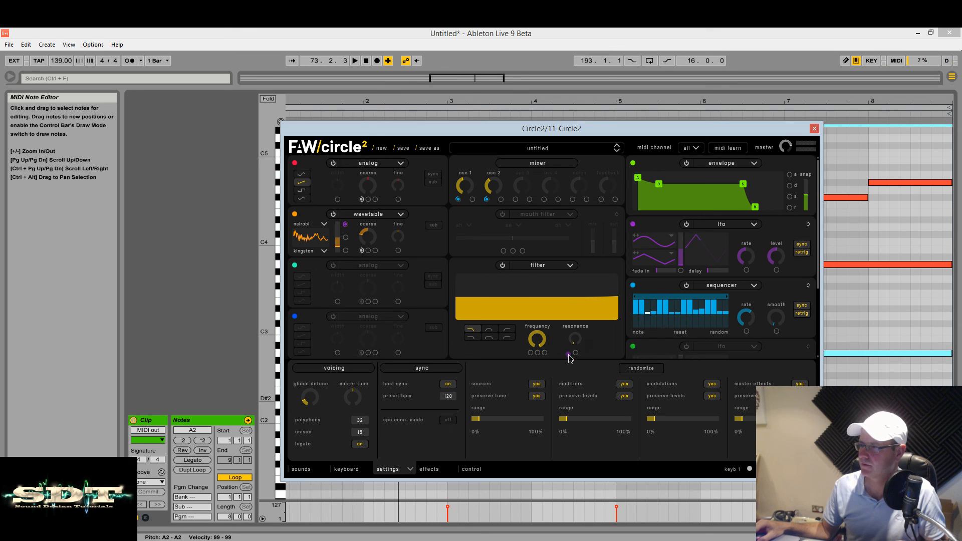
Assign the purple LFO to the filter frequency's modulation input and adjust the modulation amount during playback.
key(space)
drag(538, 352, 555, 370)
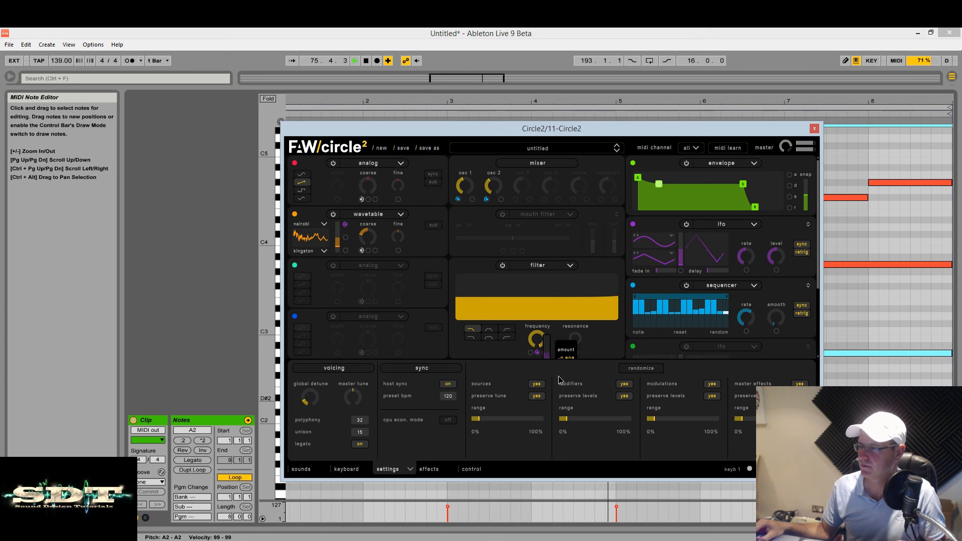
drag(569, 131, 556, 48)
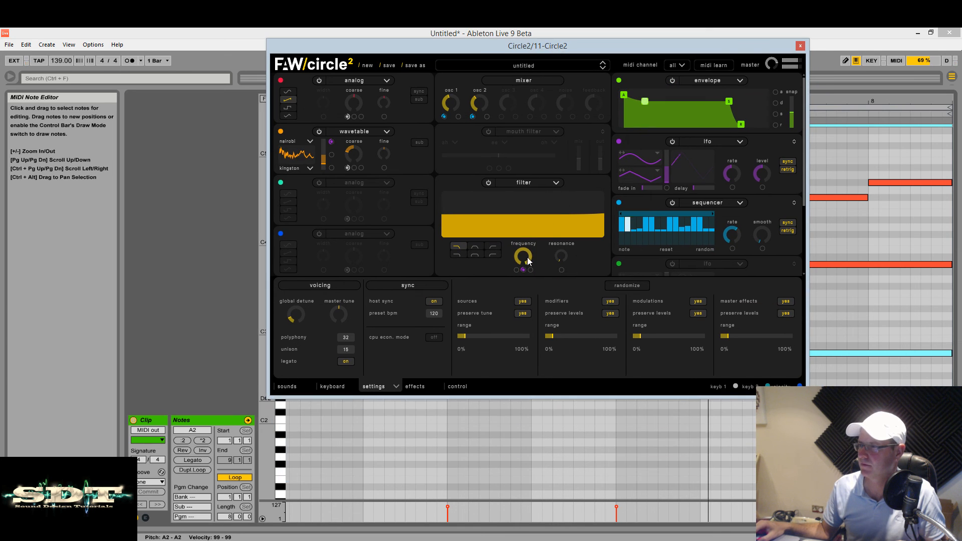
mouse_move(519, 275)
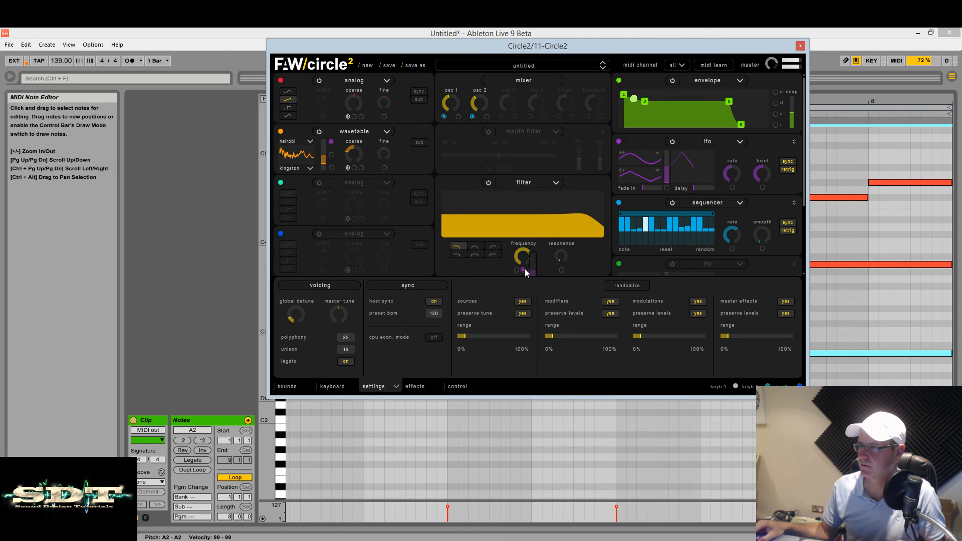
drag(533, 267, 533, 245)
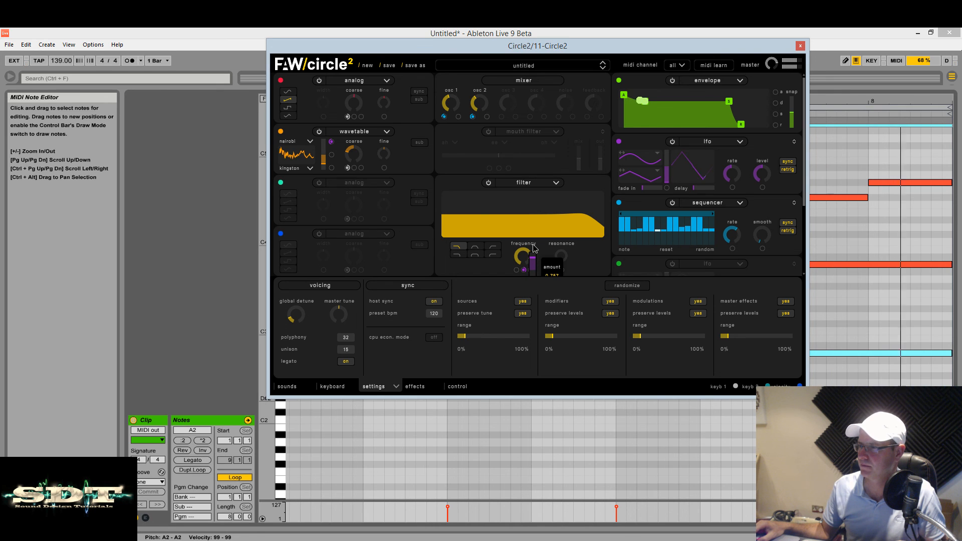
Switch the filter to the other low-pass shape and fine-tune its negative LFO frequency modulation and slightly raised resonance.
click(461, 257)
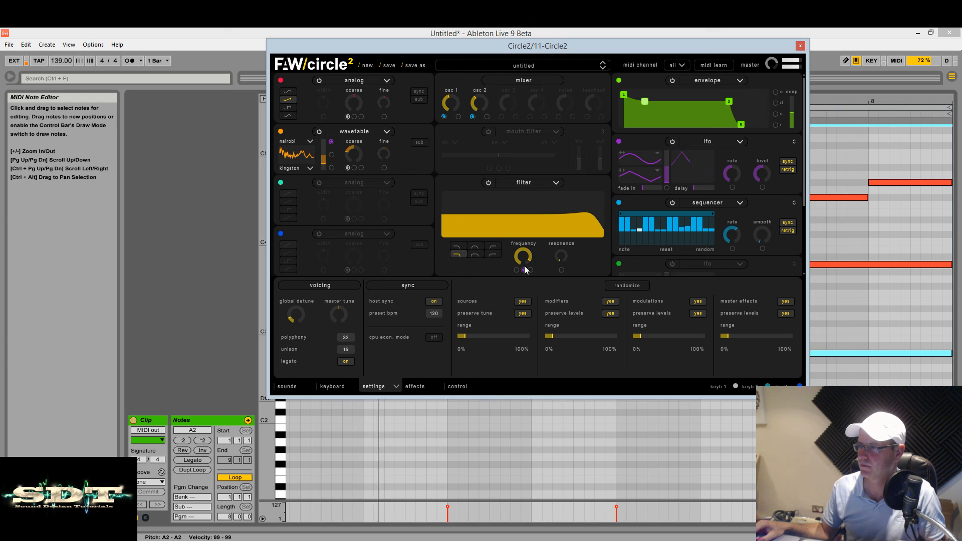
mouse_move(533, 271)
mouse_down()
mouse_move(534, 279)
mouse_move(524, 254)
mouse_move(534, 283)
mouse_up()
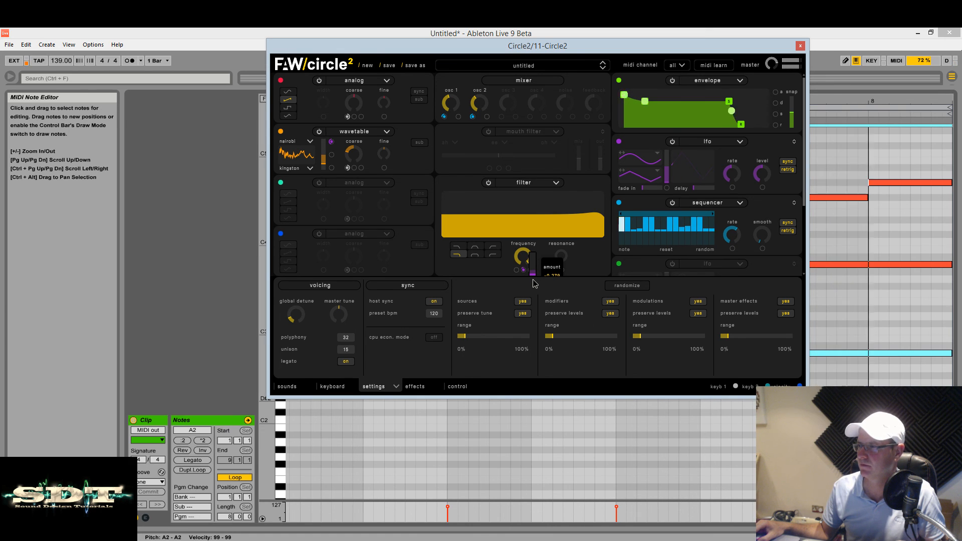
drag(560, 258, 560, 254)
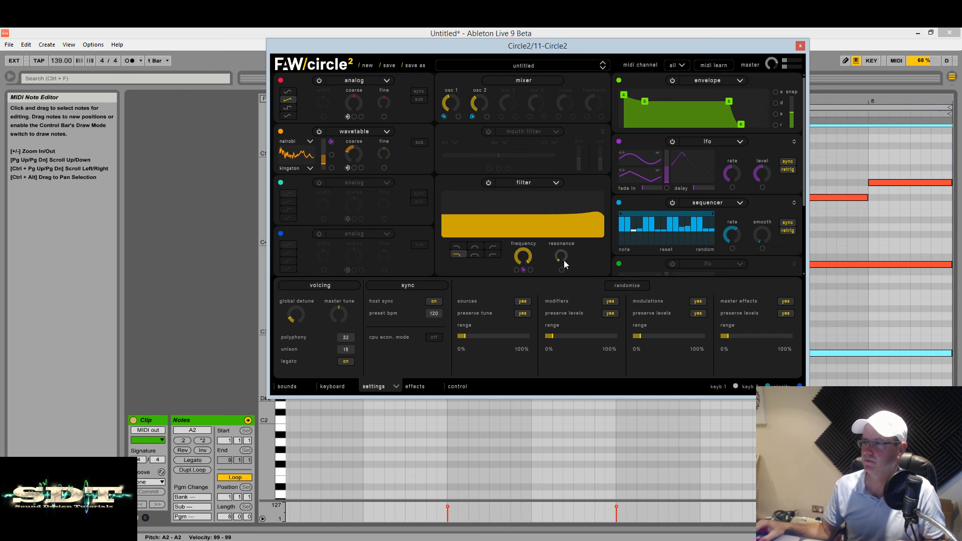
Turn on the phaser in the first effect slot, raise its resonance slightly and set its stages to 6.
click(414, 386)
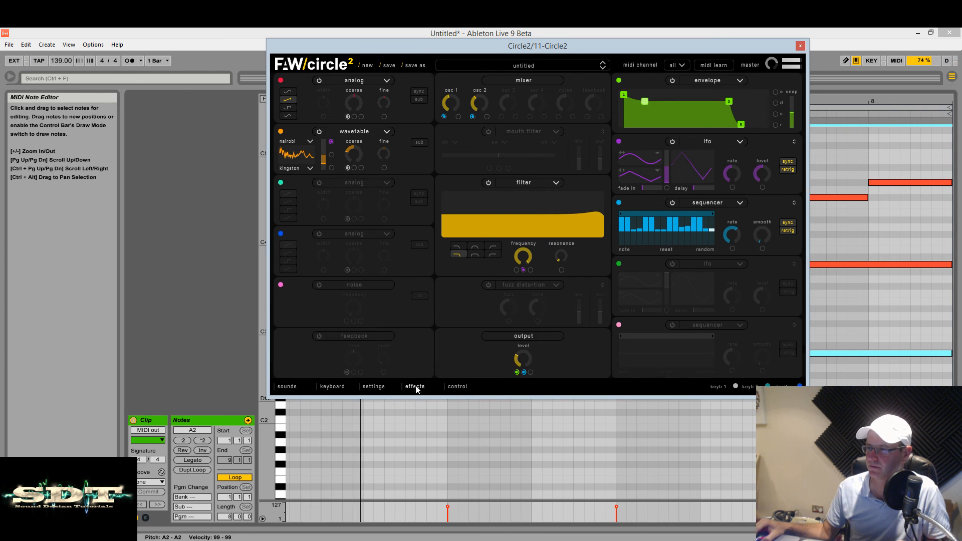
click(328, 285)
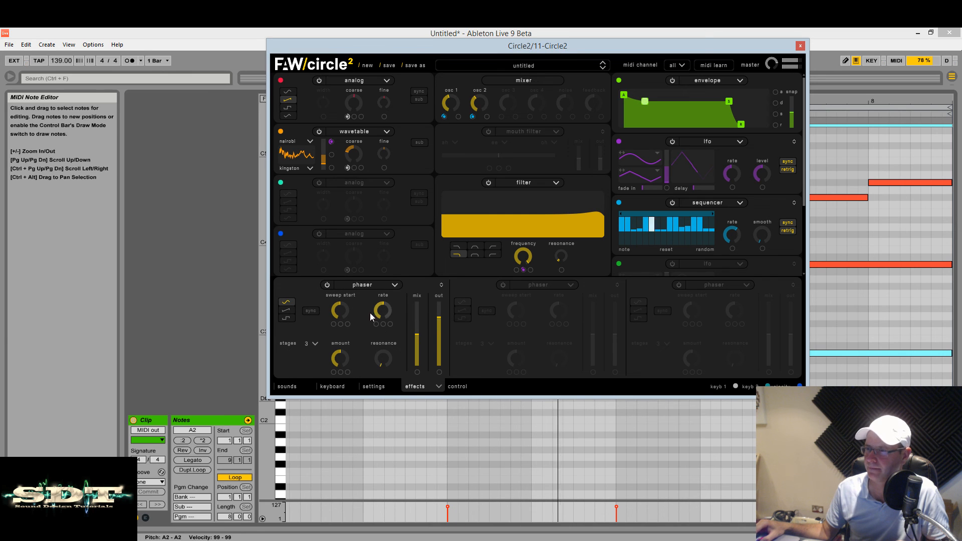
drag(379, 359, 380, 354)
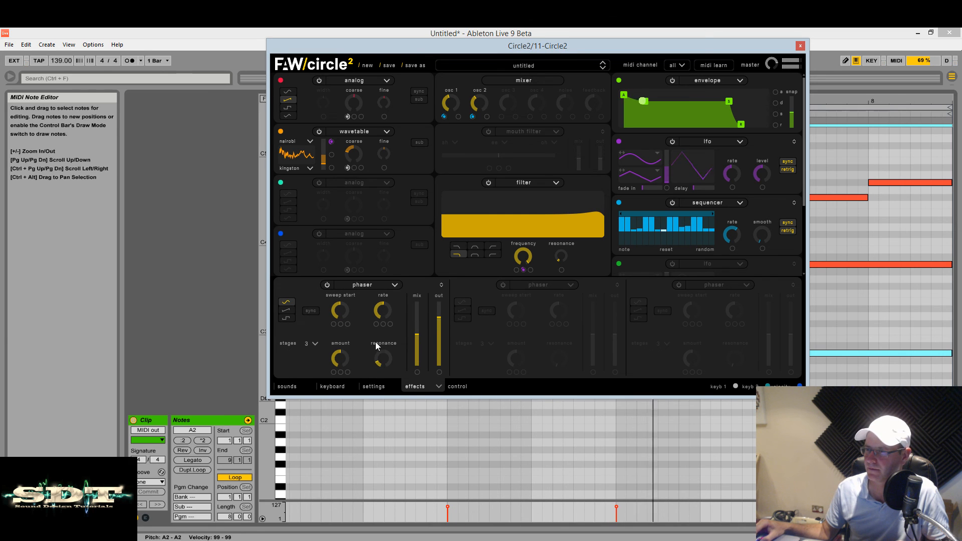
click(315, 344)
click(312, 393)
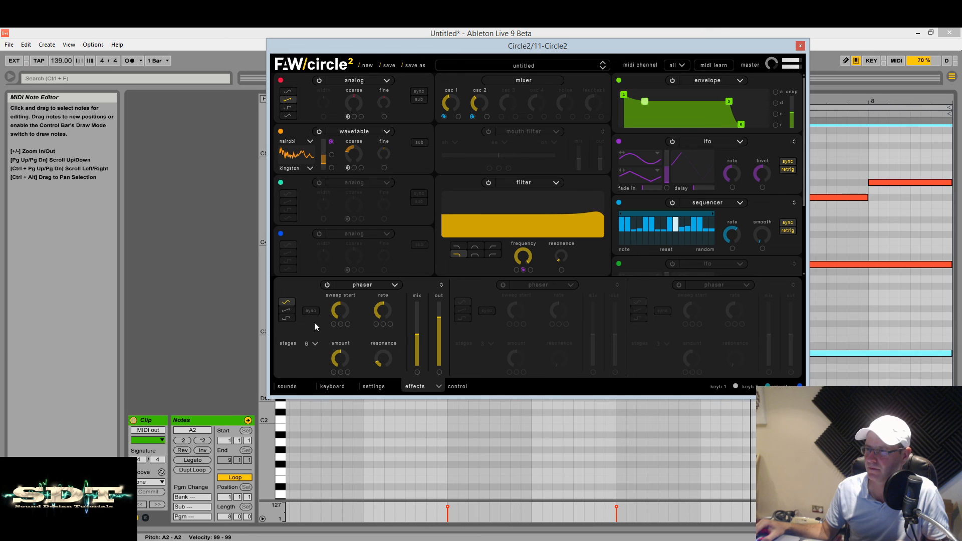
Sync the phaser with the second waveform shape, lower its sweep start and rate, and set its mix to 65 %.
click(310, 310)
click(287, 310)
drag(339, 311, 348, 354)
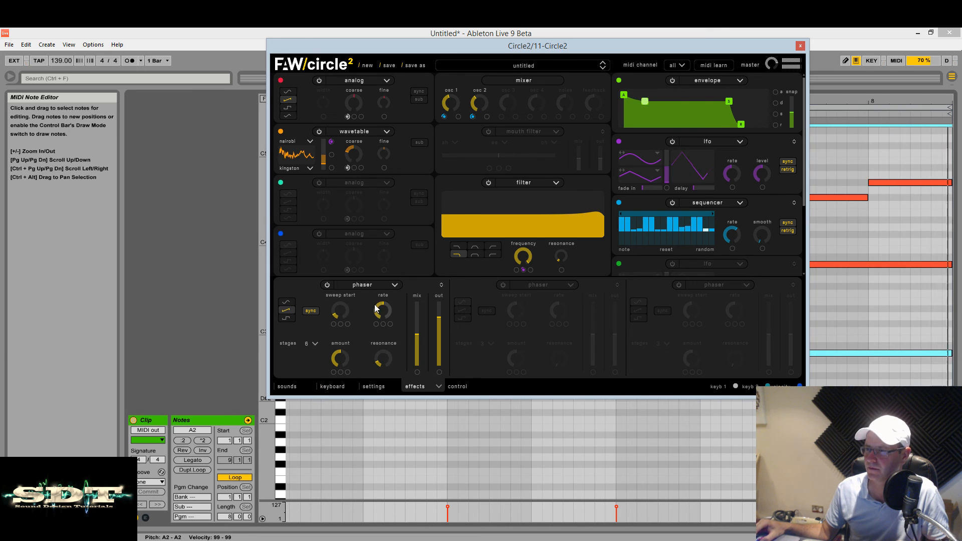
drag(382, 311, 418, 328)
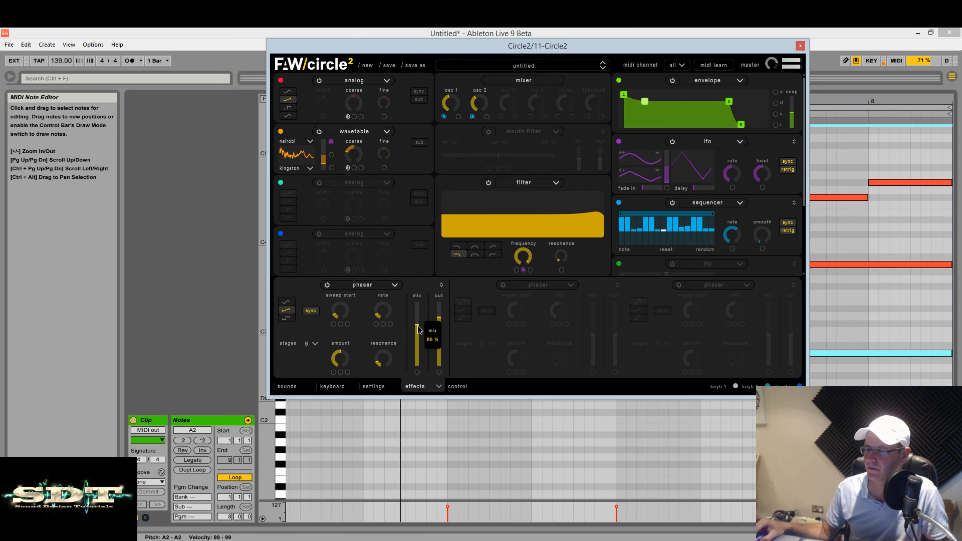
Turn on the second effect slot and try the ping pong echo in it.
click(503, 284)
click(536, 284)
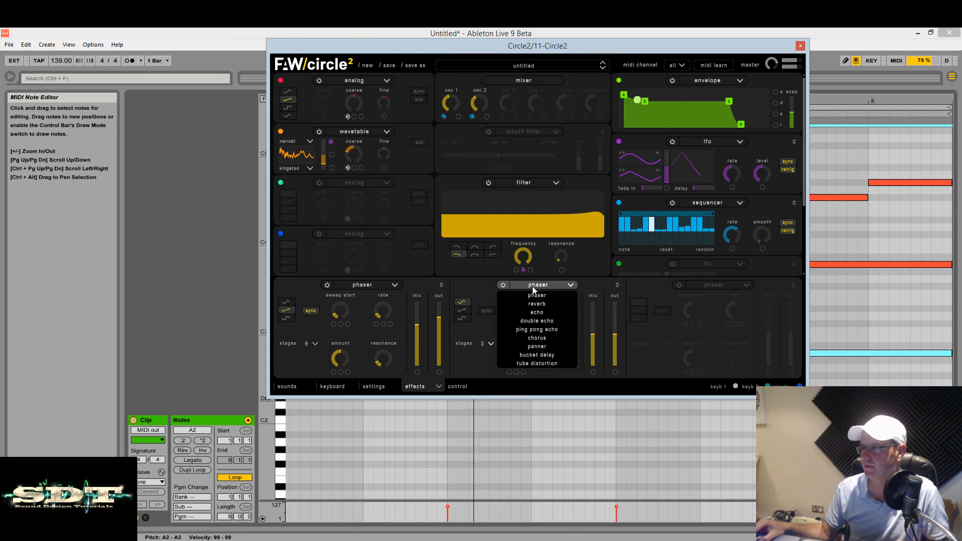
click(551, 331)
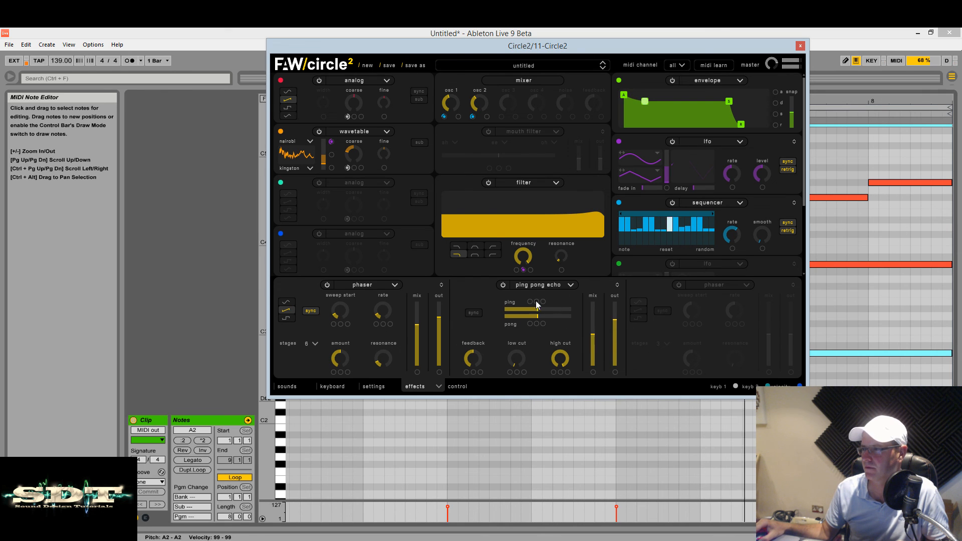
Try a chorus with a reduced mix and a higher spread in the second effect slot.
click(532, 287)
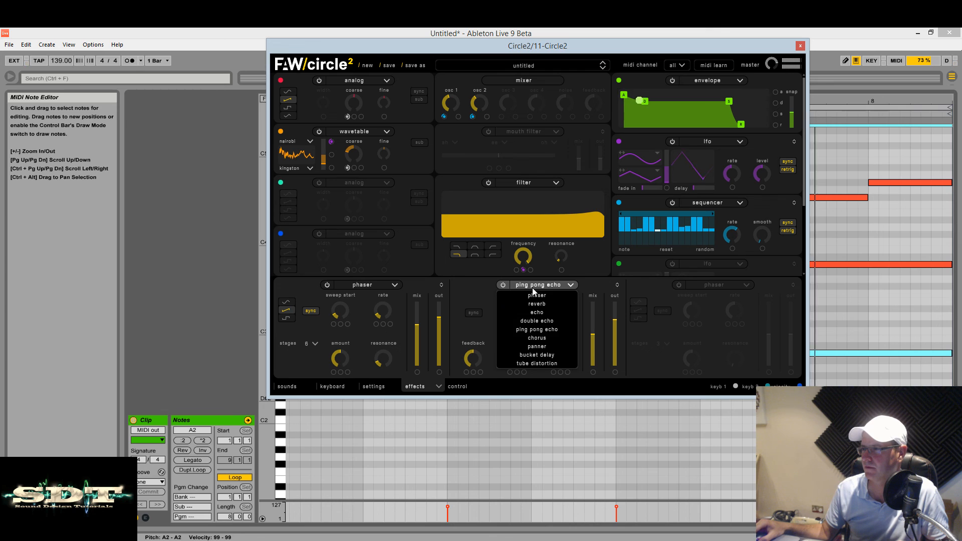
click(538, 338)
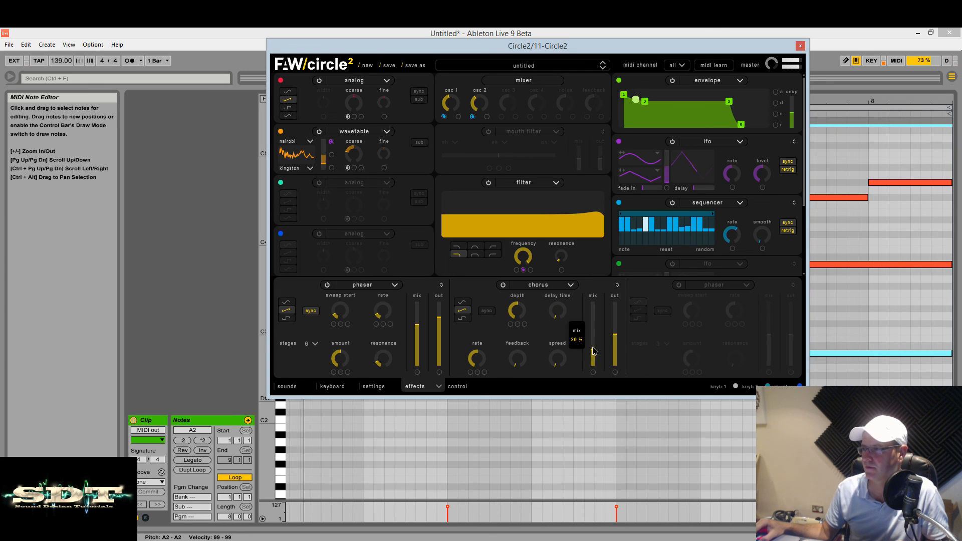
drag(557, 358, 561, 332)
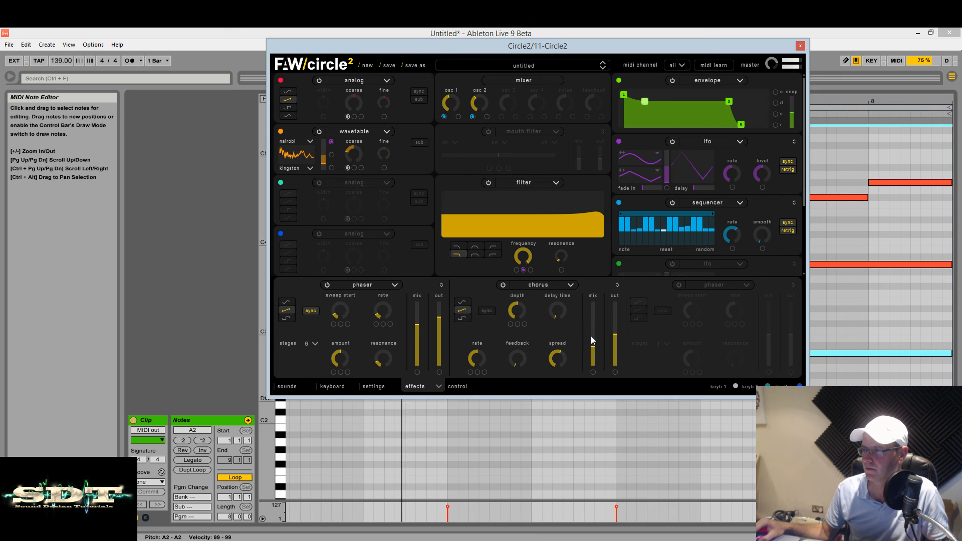
Load a synced double echo in the second effect slot, raise its output and shorten both echo times.
click(535, 286)
click(553, 327)
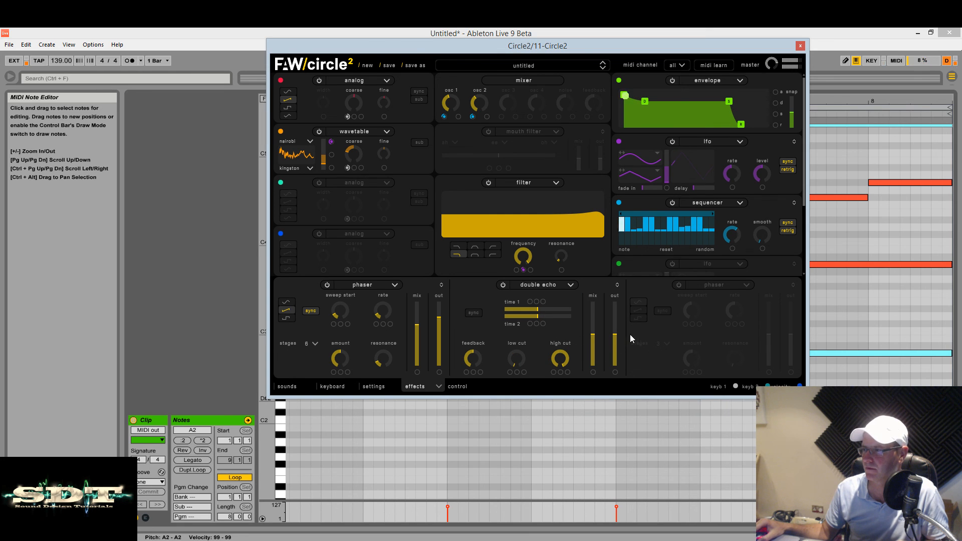
drag(615, 334, 615, 324)
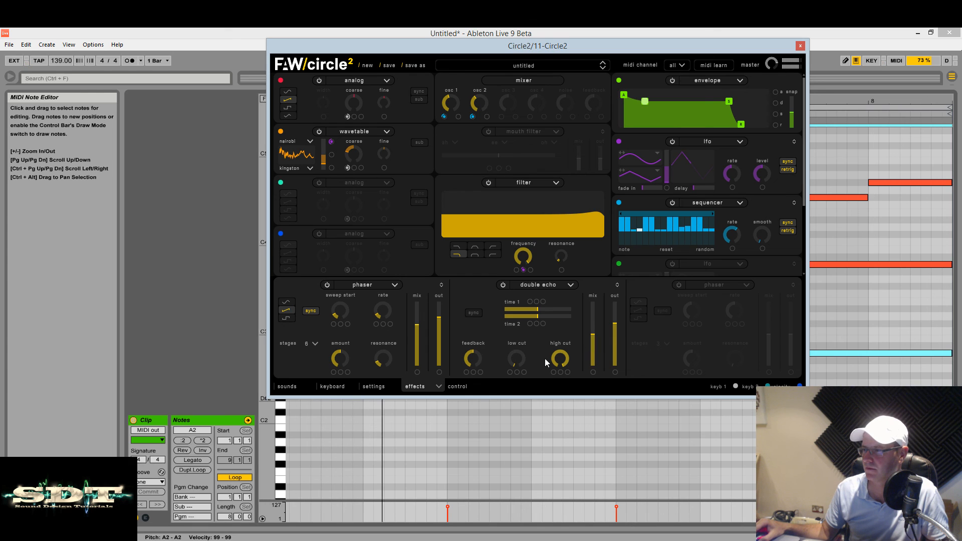
drag(537, 316, 532, 318)
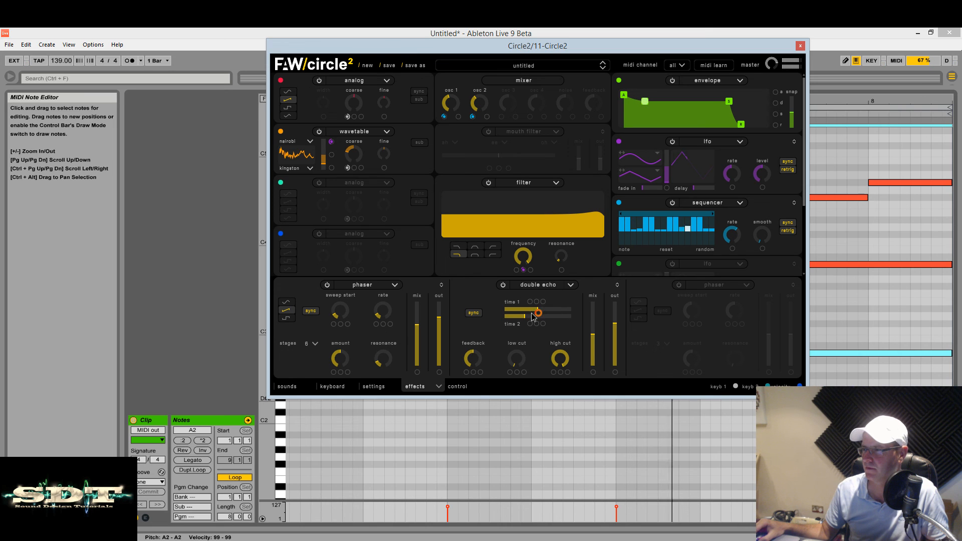
drag(523, 310, 514, 314)
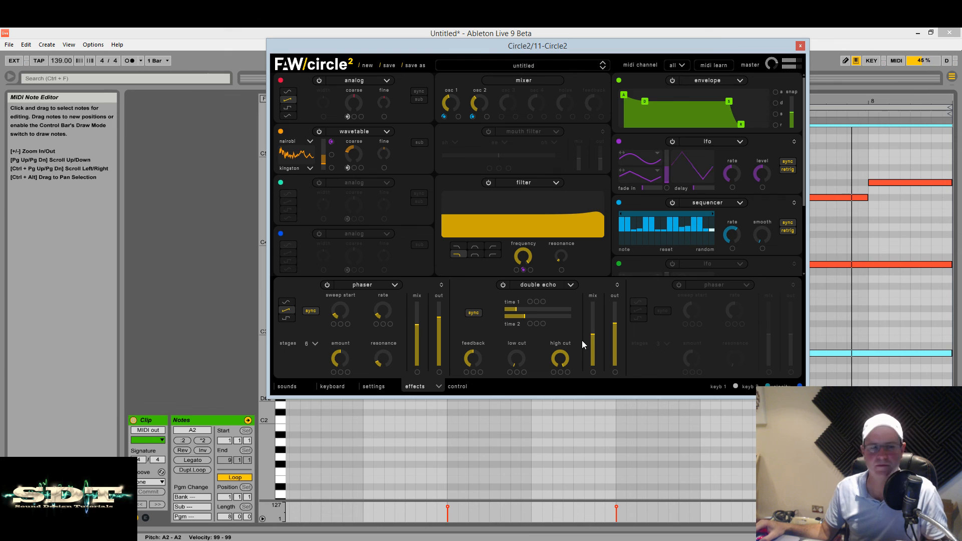
Lower the double echo's output volume and set the phaser's output volume to 53 % during playback.
key(space)
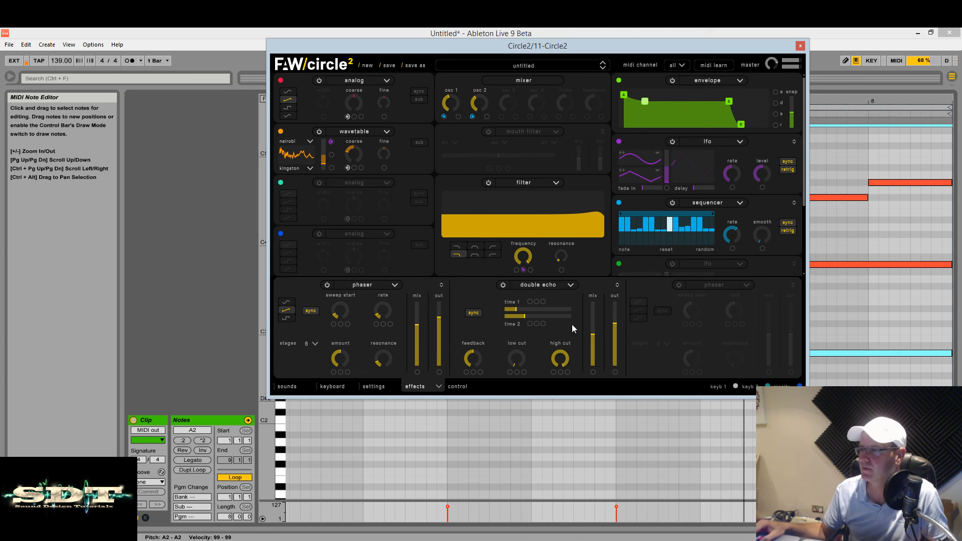
drag(616, 337, 616, 337)
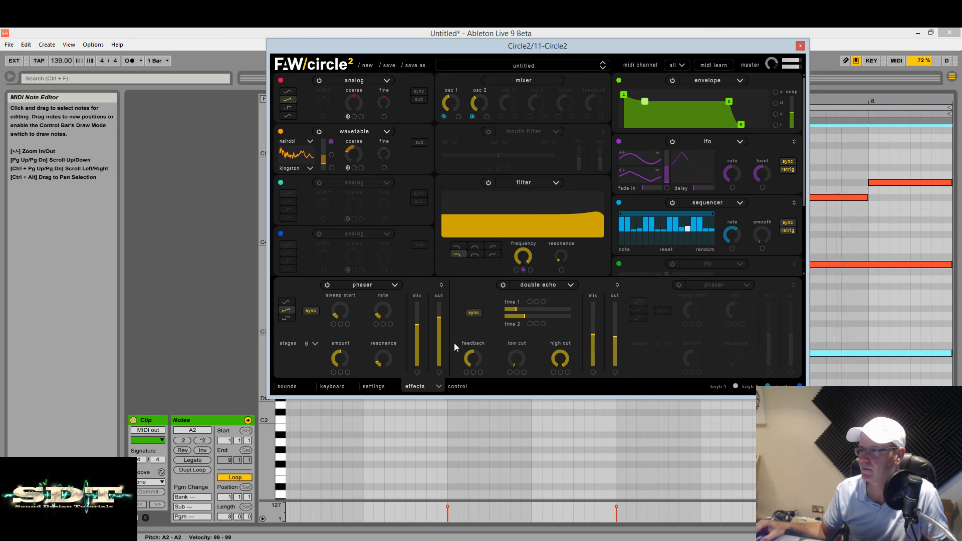
drag(438, 347, 437, 332)
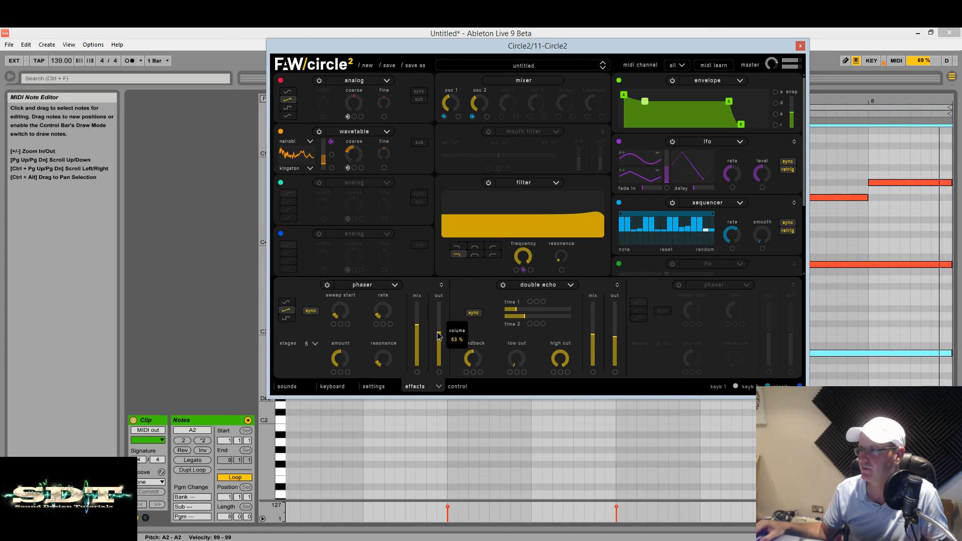
Copy the kick-sidechained Compressor from track 9 Circle2 to track 11 Circle2 and lower its threshold to about -15.8 dB.
click(799, 46)
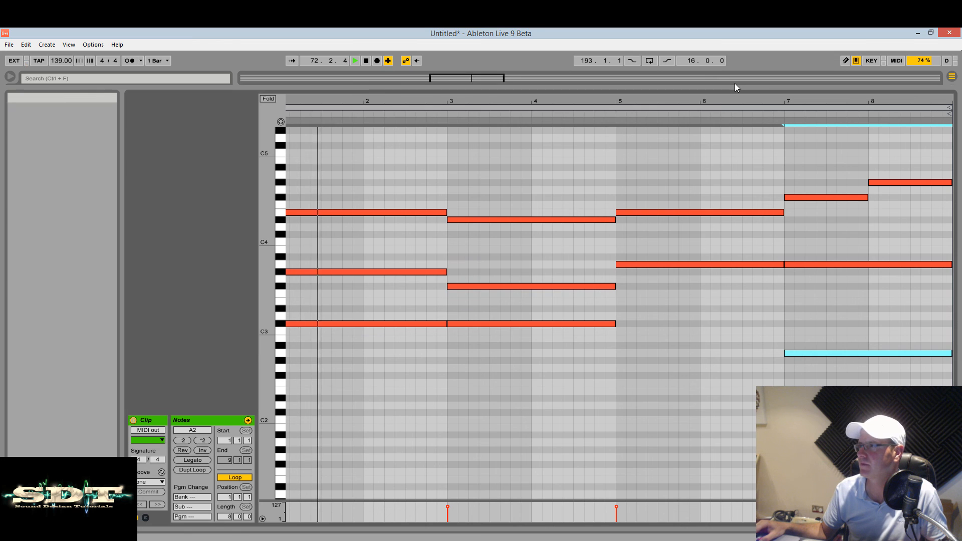
drag(734, 83, 715, 380)
double_click(802, 226)
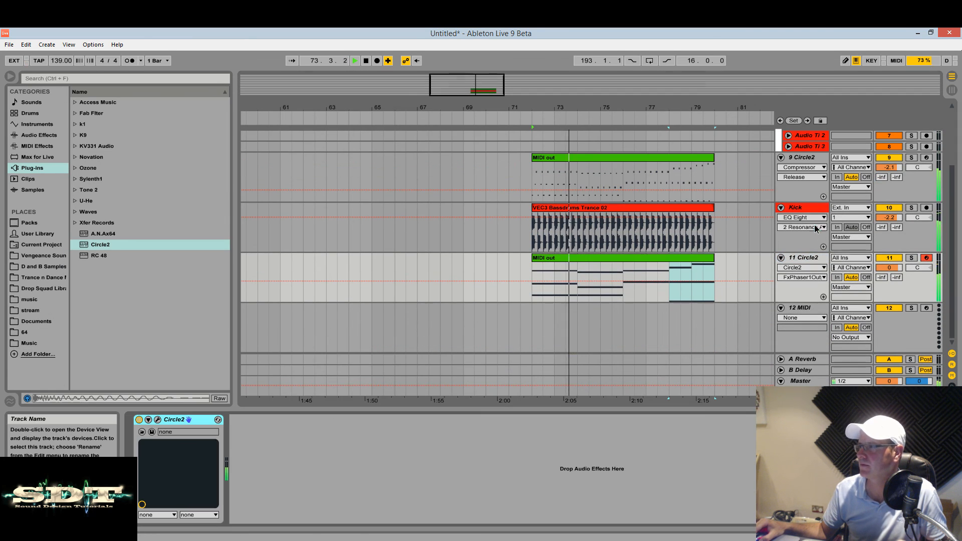
click(795, 159)
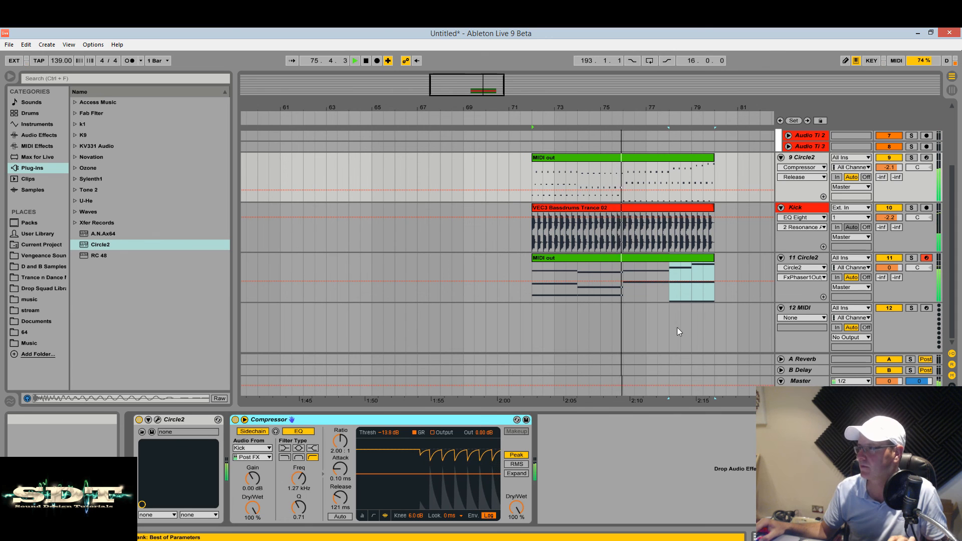
click(802, 258)
key(ctrl+v)
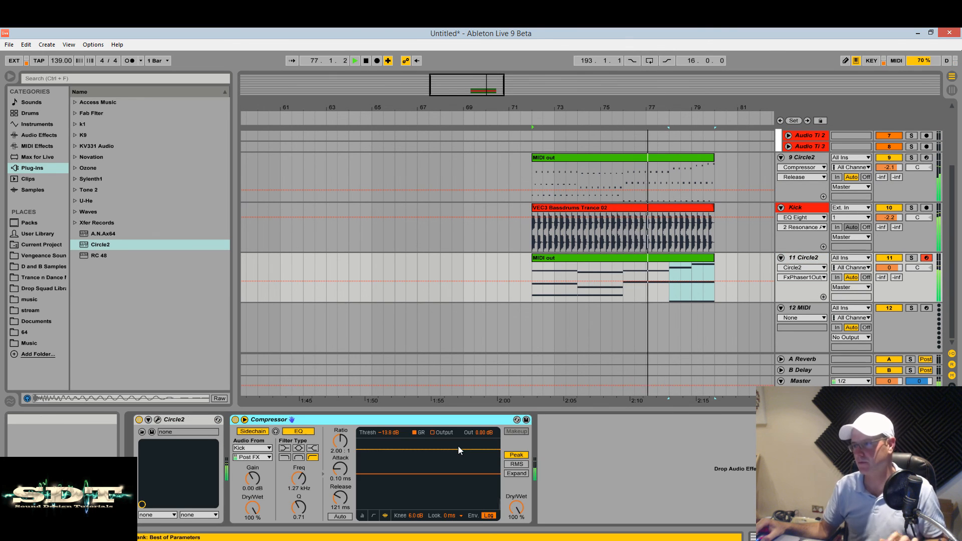
drag(470, 476, 470, 480)
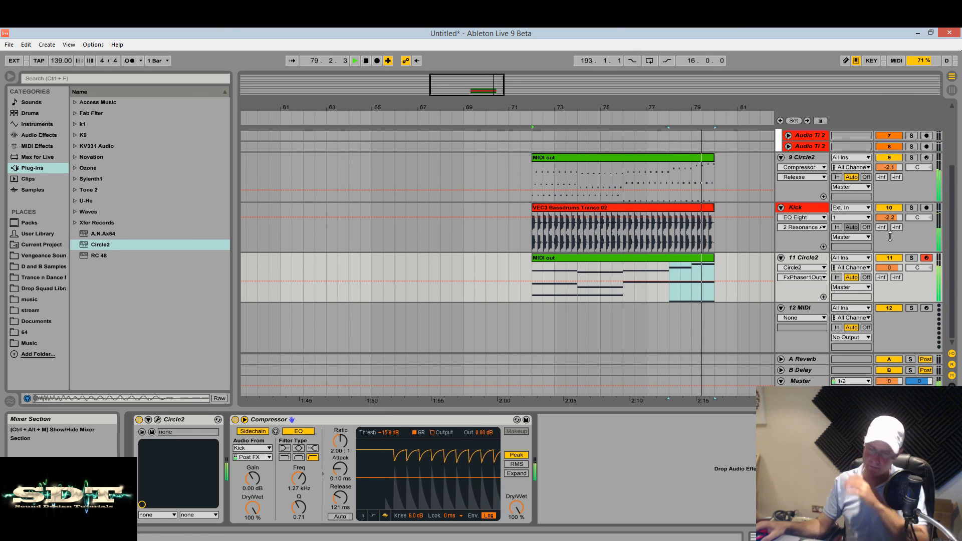
key(space)
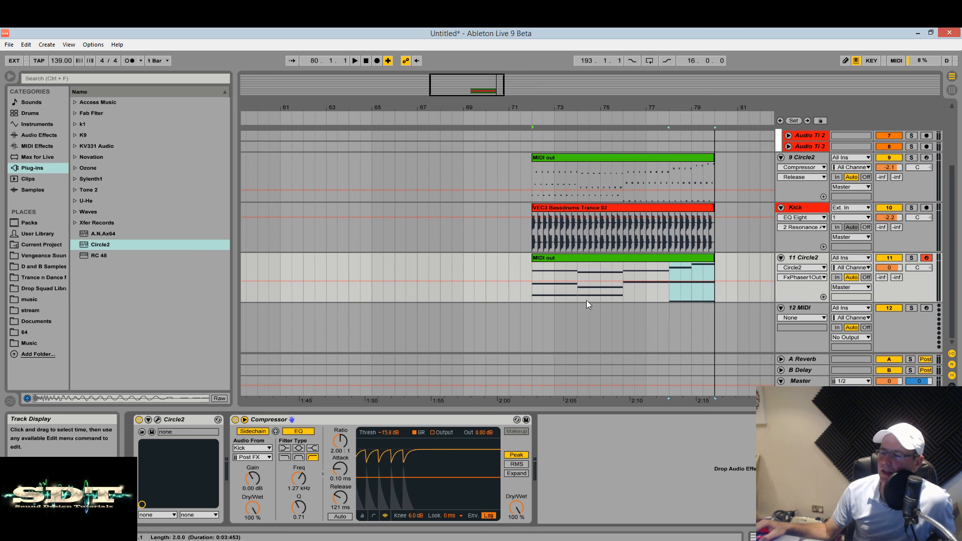
Play the arrangement from bar 72 to hear both Circle2 tracks together with the kick.
click(530, 169)
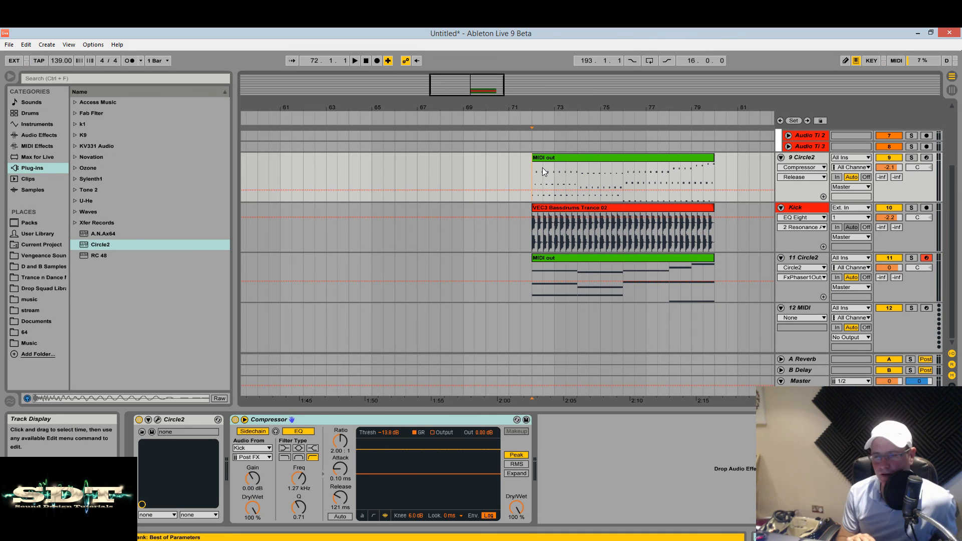
key(space)
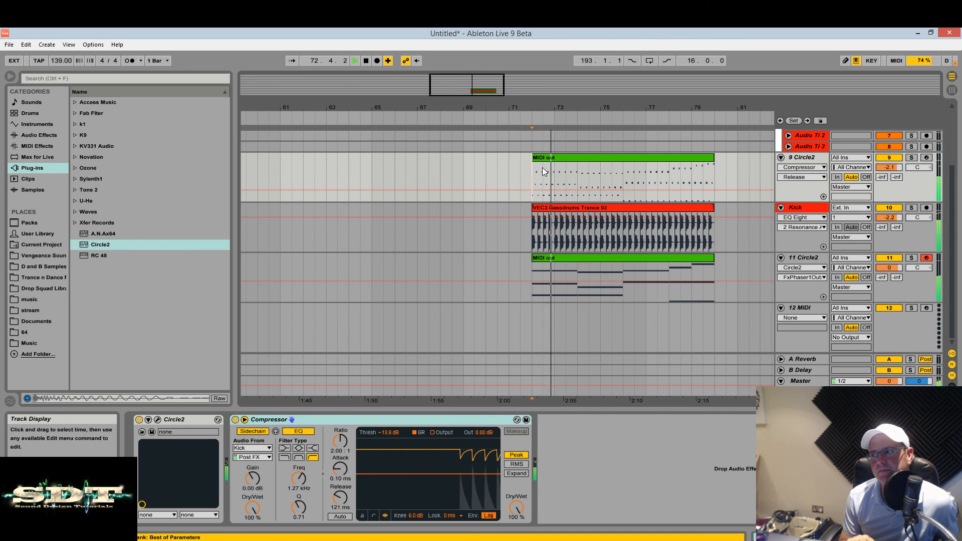
key(space)
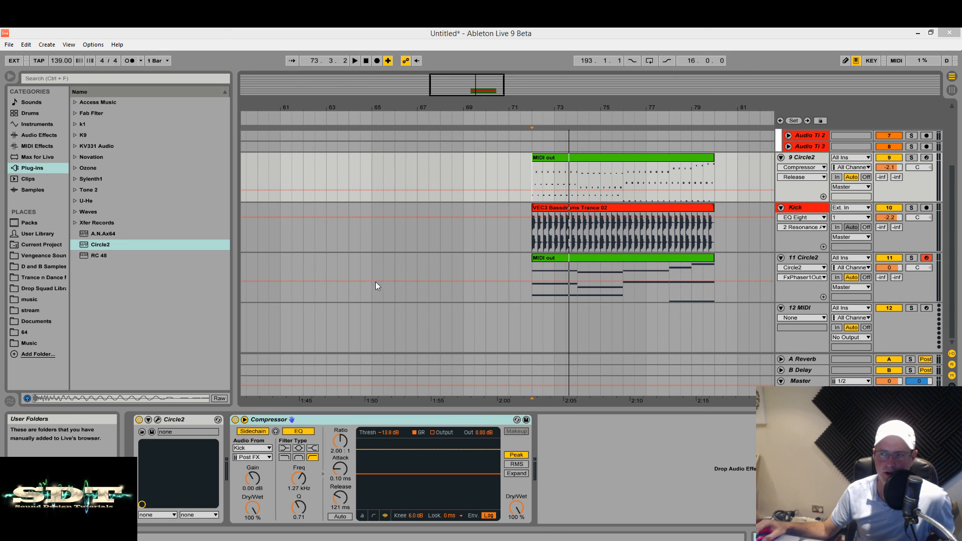
Reopen the Circle2 plug-in window of track 11 and reposition it over the arrangement to review the patch.
double_click(810, 259)
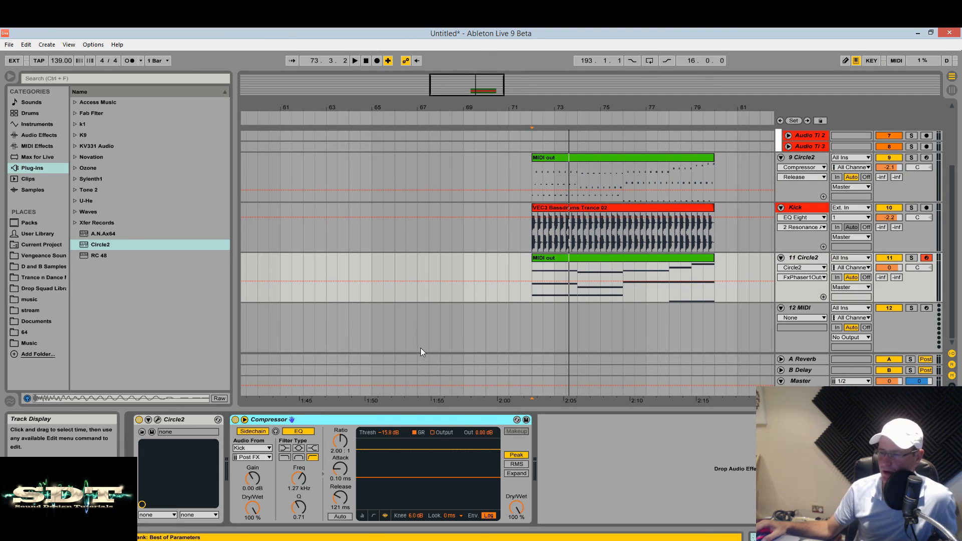
click(157, 419)
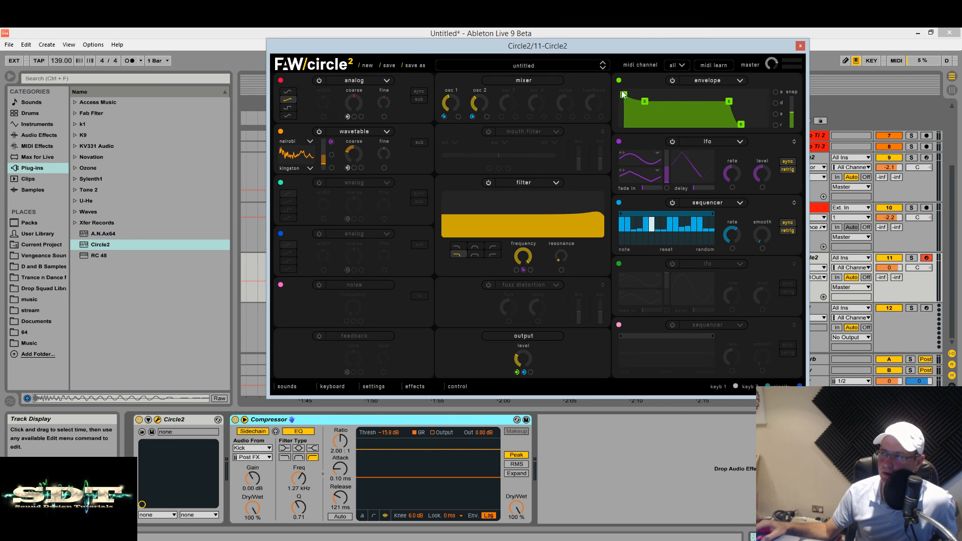
drag(633, 51, 606, 53)
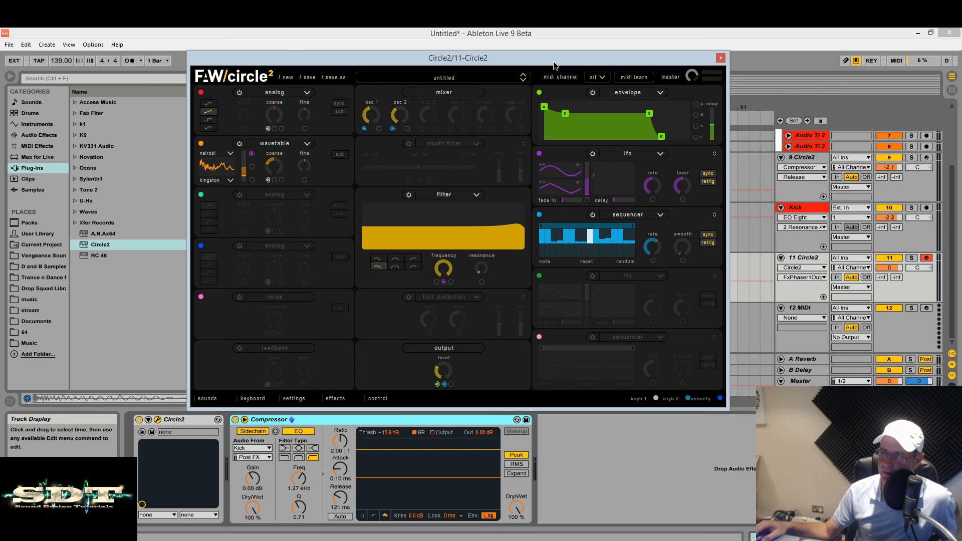
drag(554, 66, 574, 74)
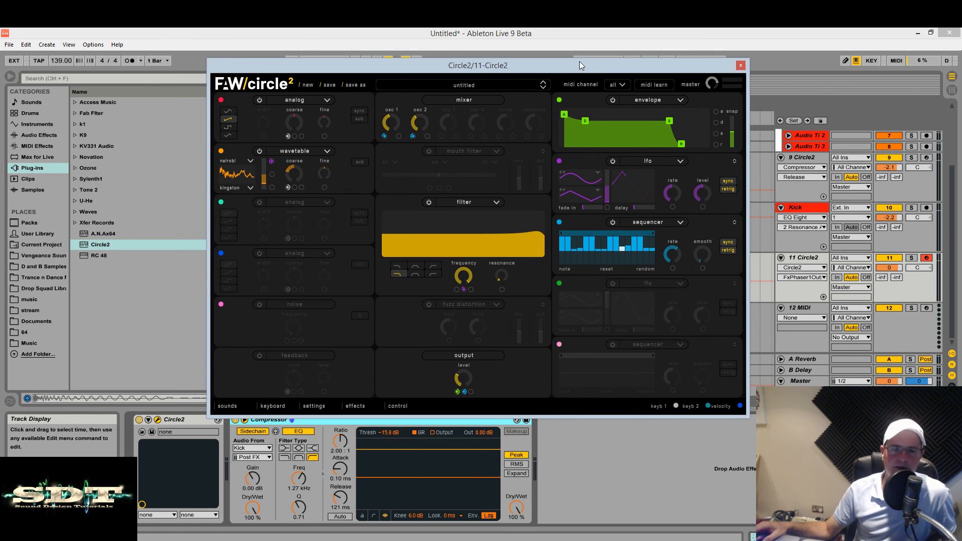